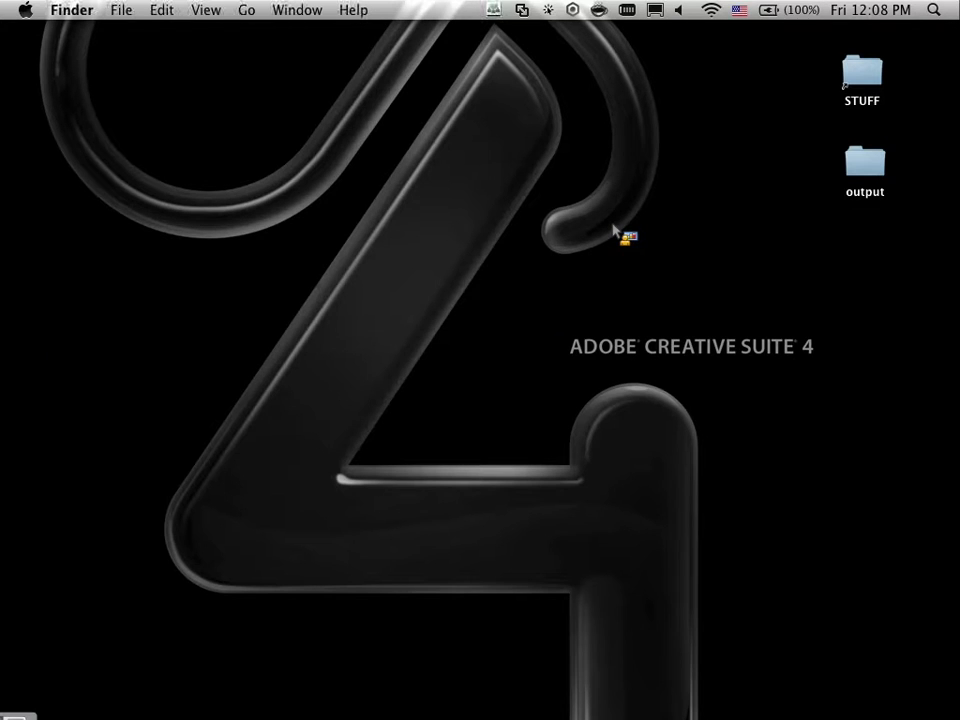
- Switch from Finder to the Windows XP virtual machine running in VMware Fusion
key("super+Tab")
key("super+Tab")
key("super+Tab")
key("super+Tab")
key("super+Tab")
key("super+Tab")
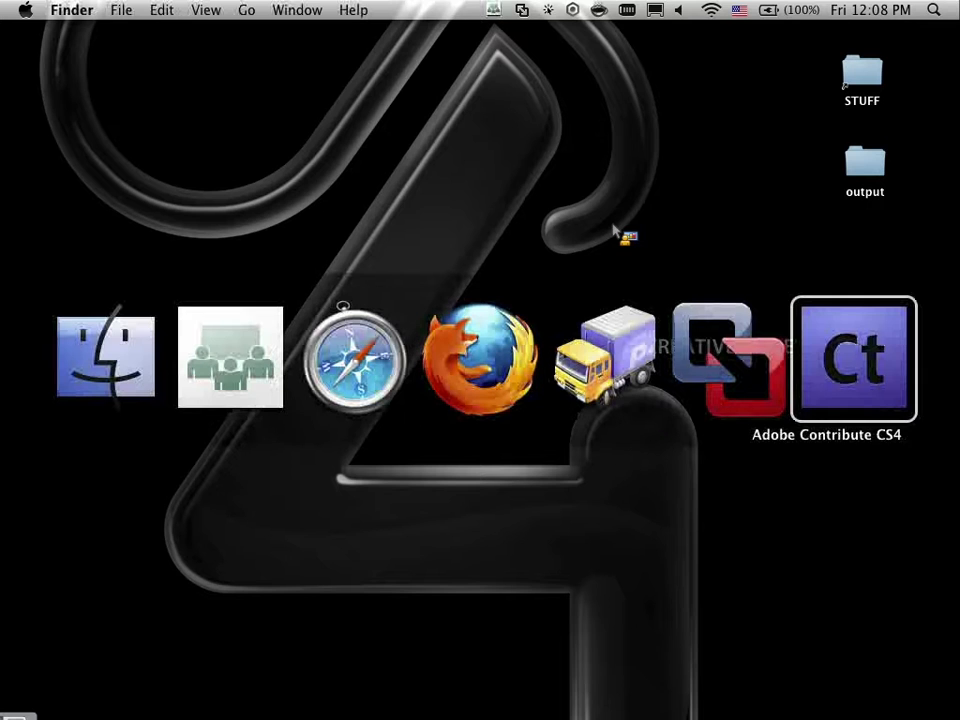
key("super+shift+Tab")
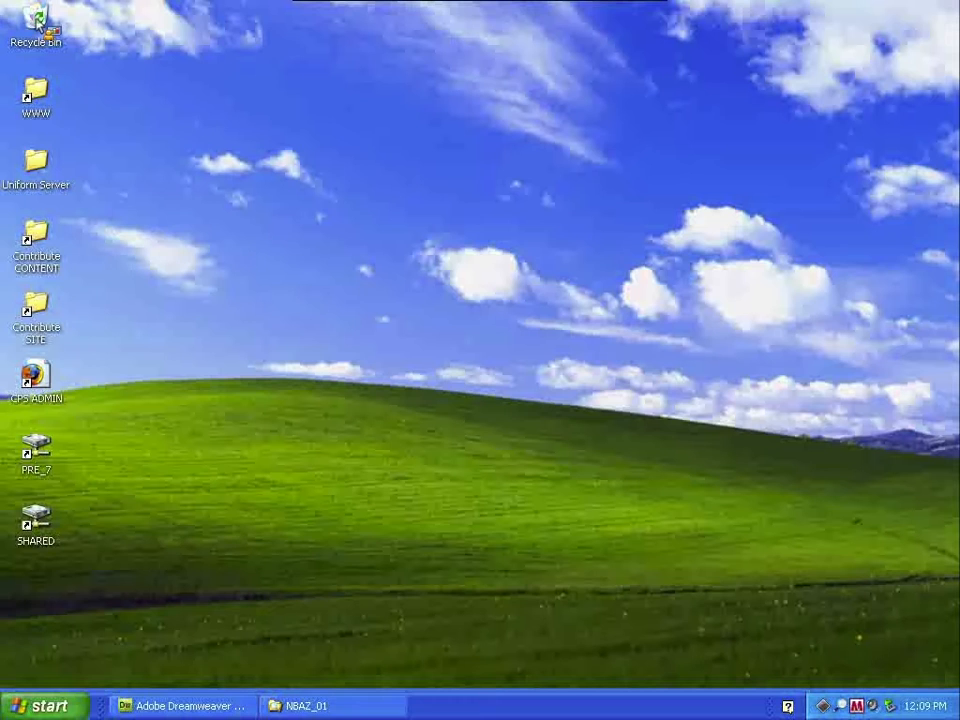
- Empty the Windows XP Recycle Bin, confirming permanent deletion of all 31 items
right_click(37, 20)
left_click(70, 60)
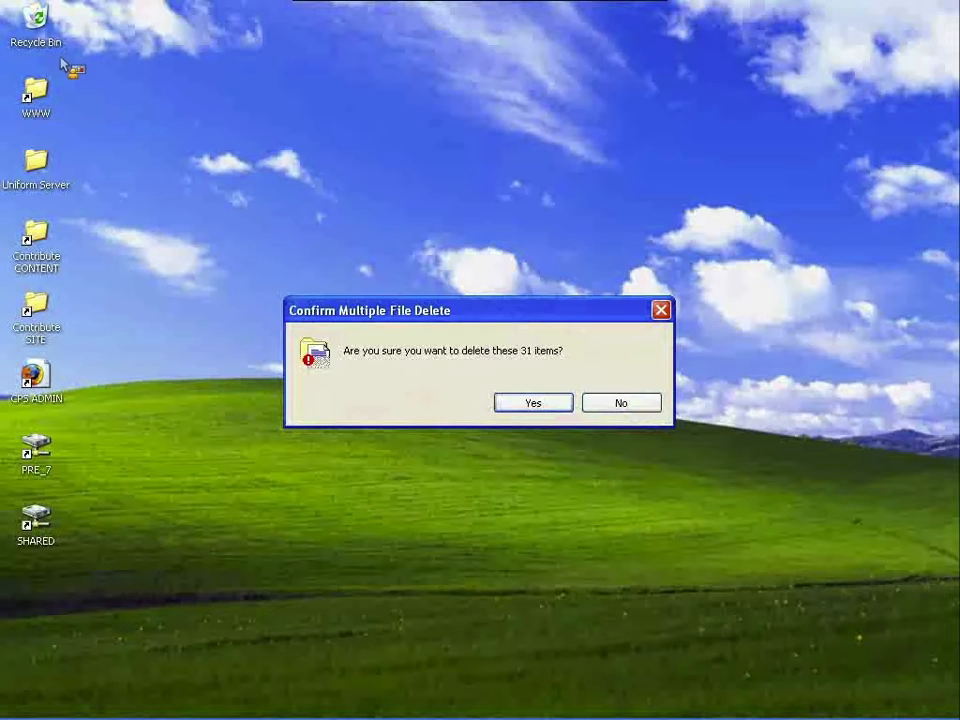
left_click(511, 405)
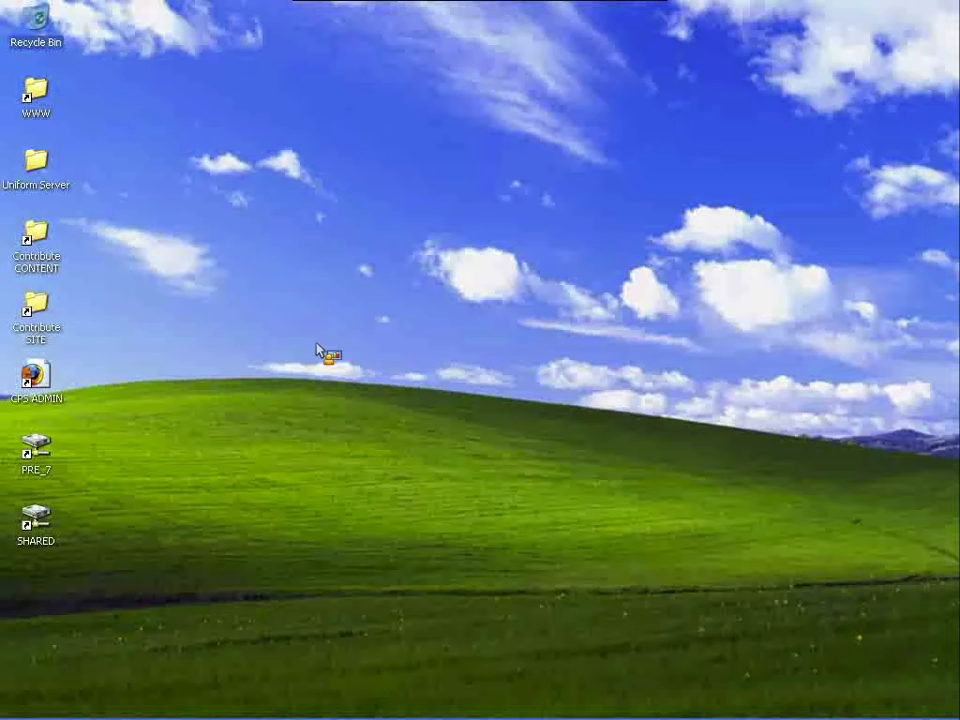
mouse_move(222, 717)
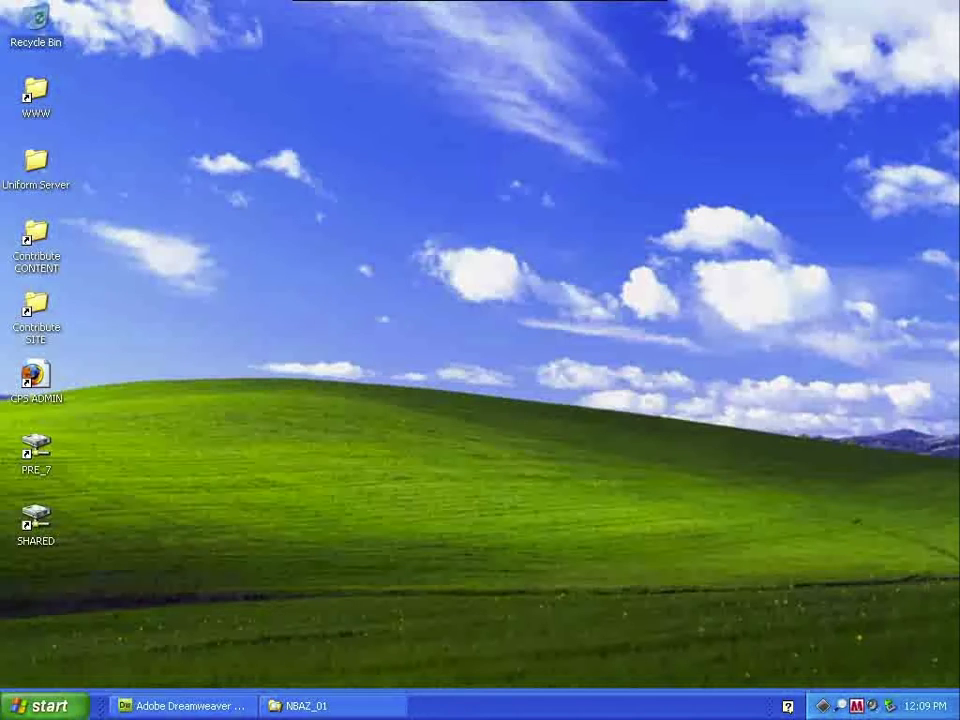
- Restore the minimized Dreamweaver CS4 window to show its Welcome Screen and CPS Demo files
left_click(222, 707)
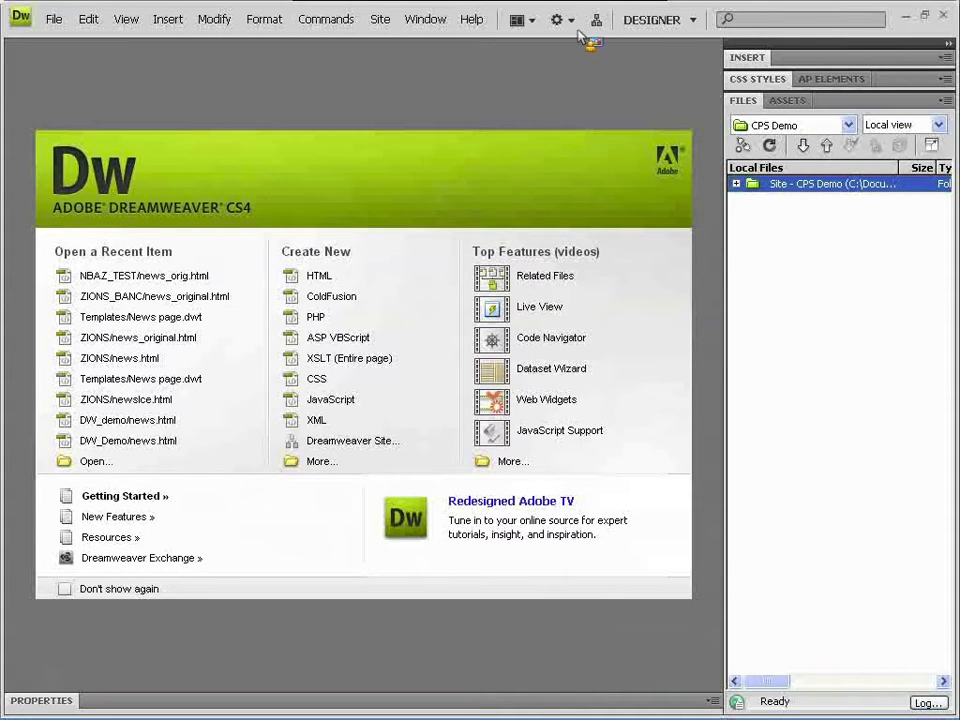
- Start a new site named NBAZ_01 with HTTP address jerry-silverman.com/NBAZ_01
left_click(597, 24)
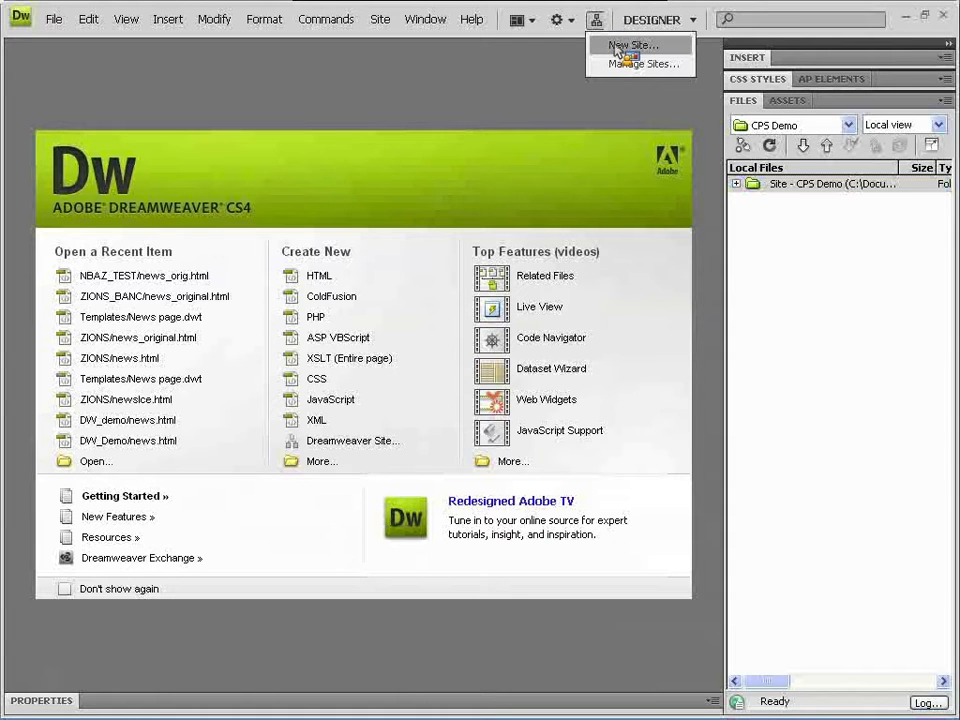
left_click(633, 45)
left_click_drag(435, 118, 379, 102)
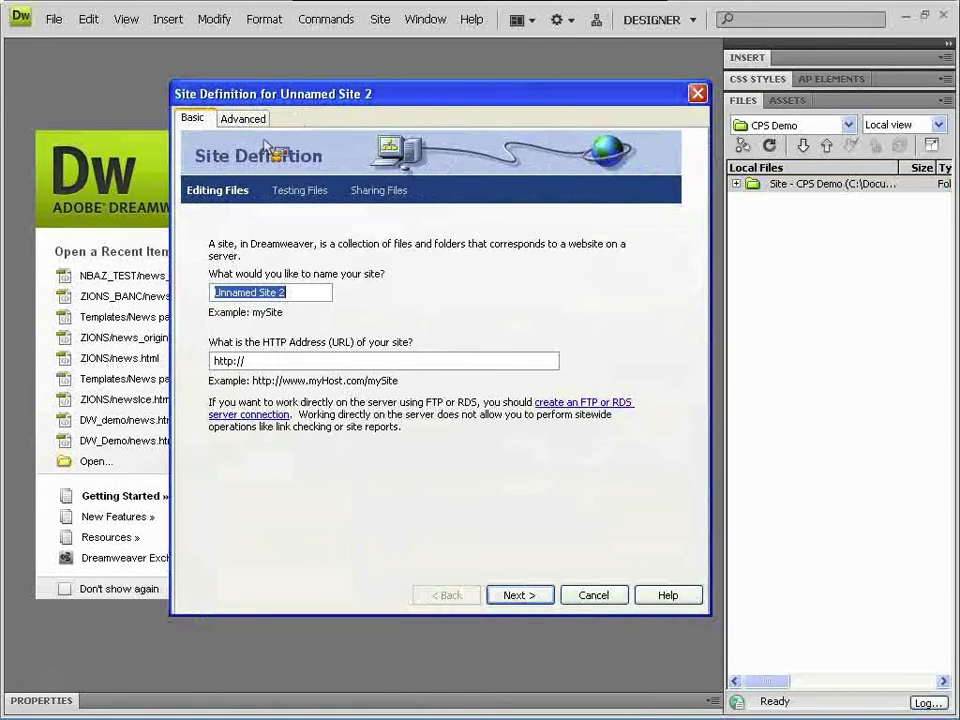
type("NBAZ_01")
left_click(298, 362)
type("jerry-silverman.com/")
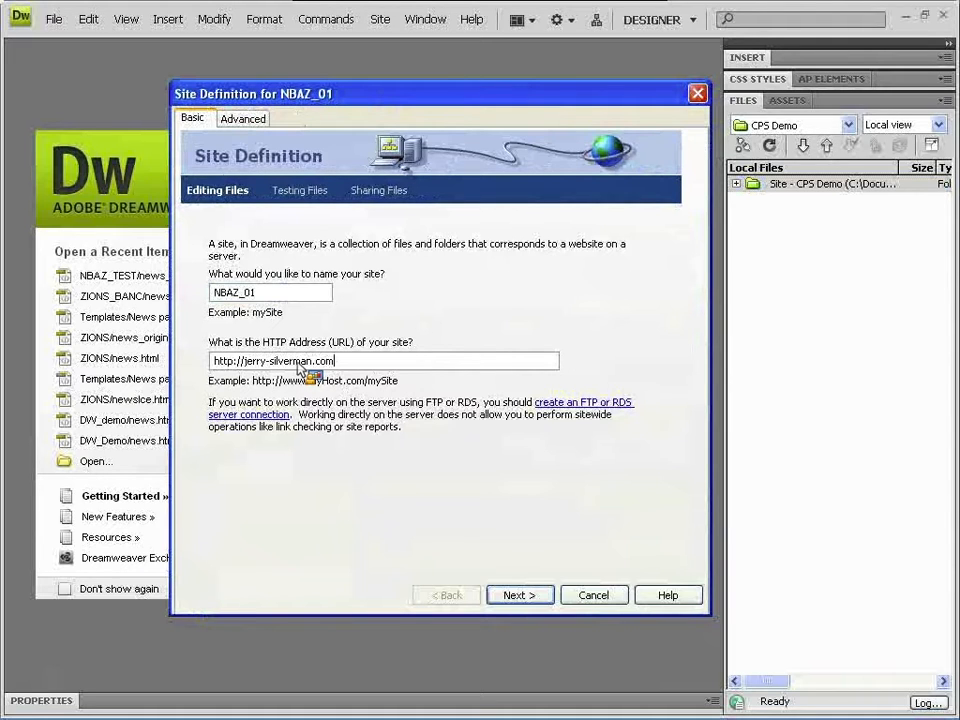
type("NBAZ_01")
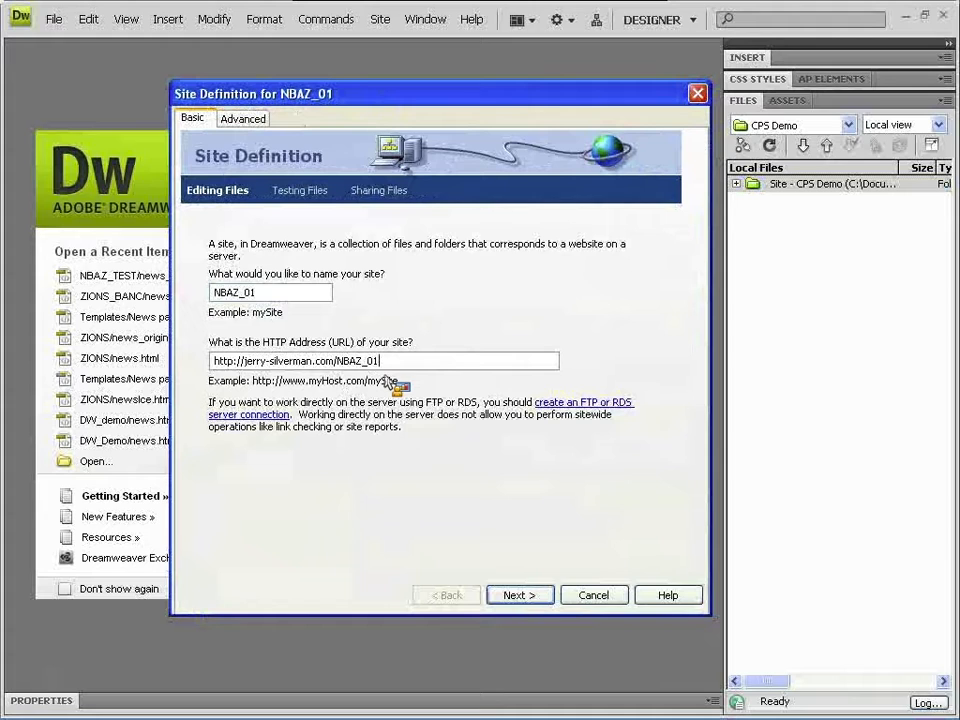
left_click(549, 595)
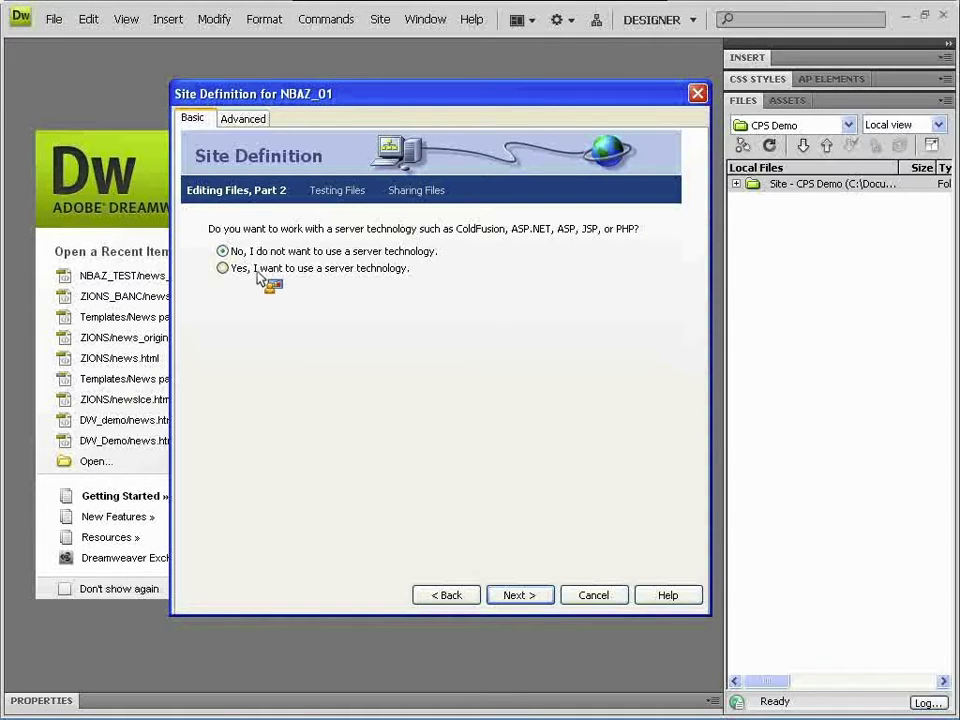
left_click(519, 595)
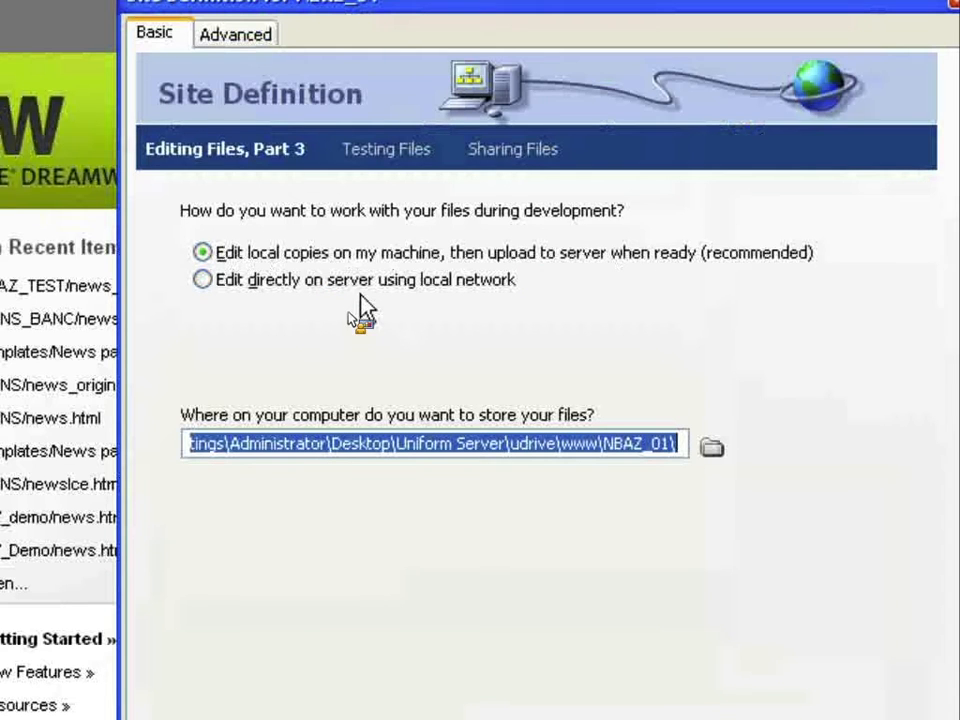
left_click(714, 450)
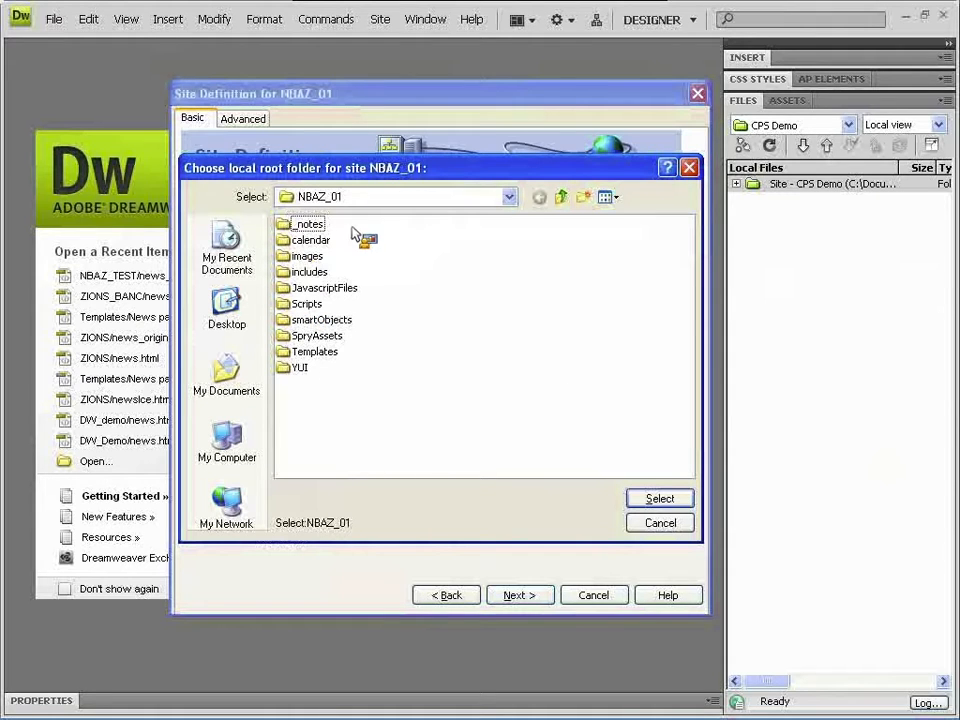
left_click(660, 499)
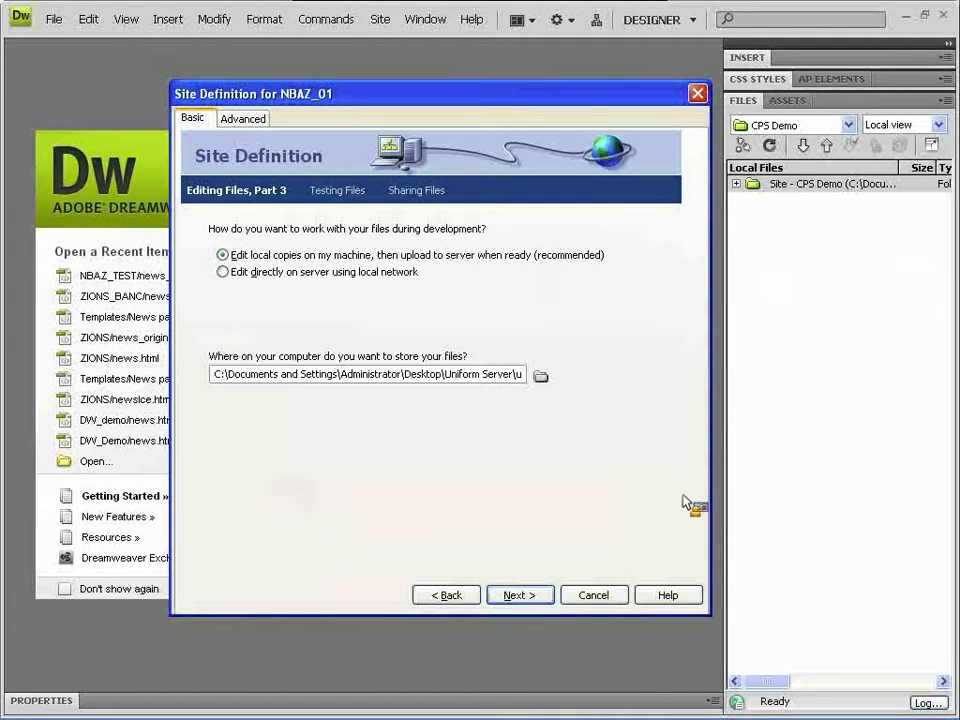
left_click(545, 597)
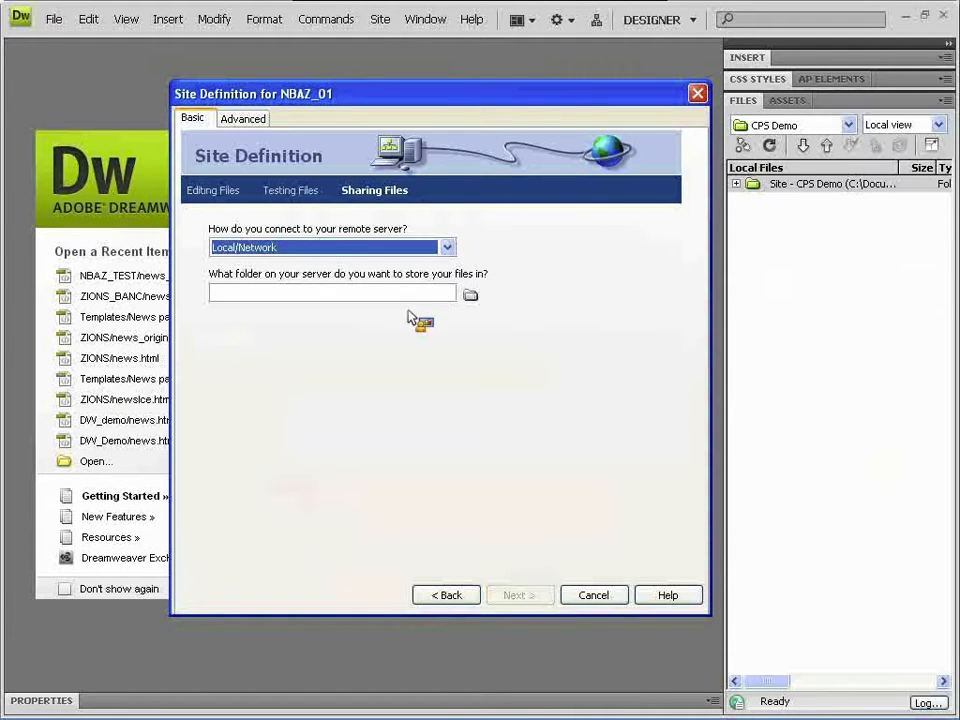
- Set the remote connection to FTP and fill in the hostname and remote folder NBAZ_01
left_click(333, 249)
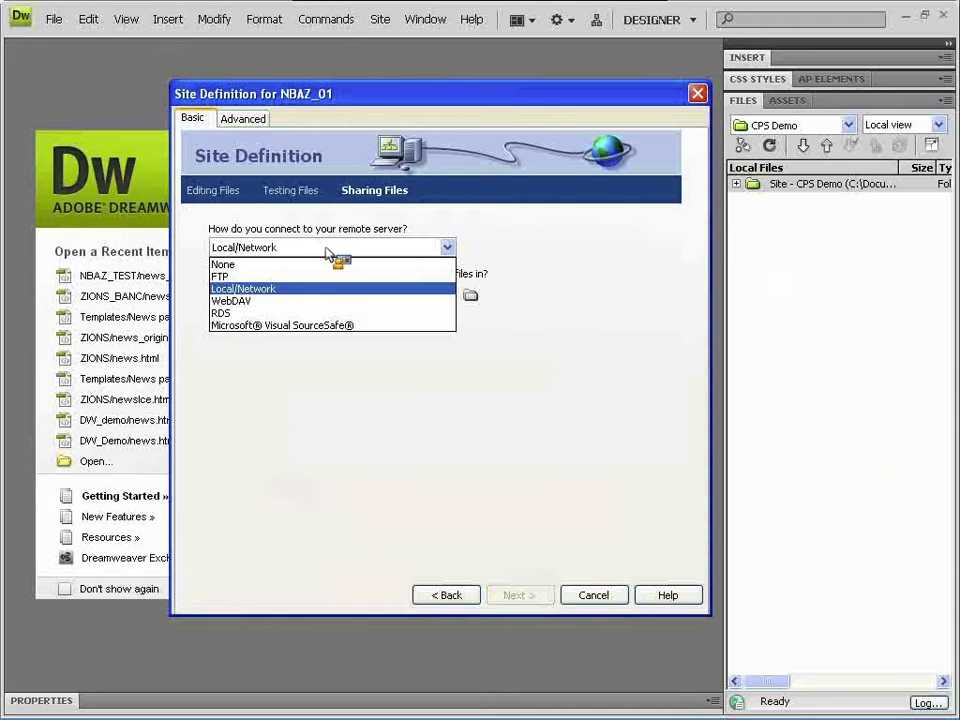
left_click(329, 278)
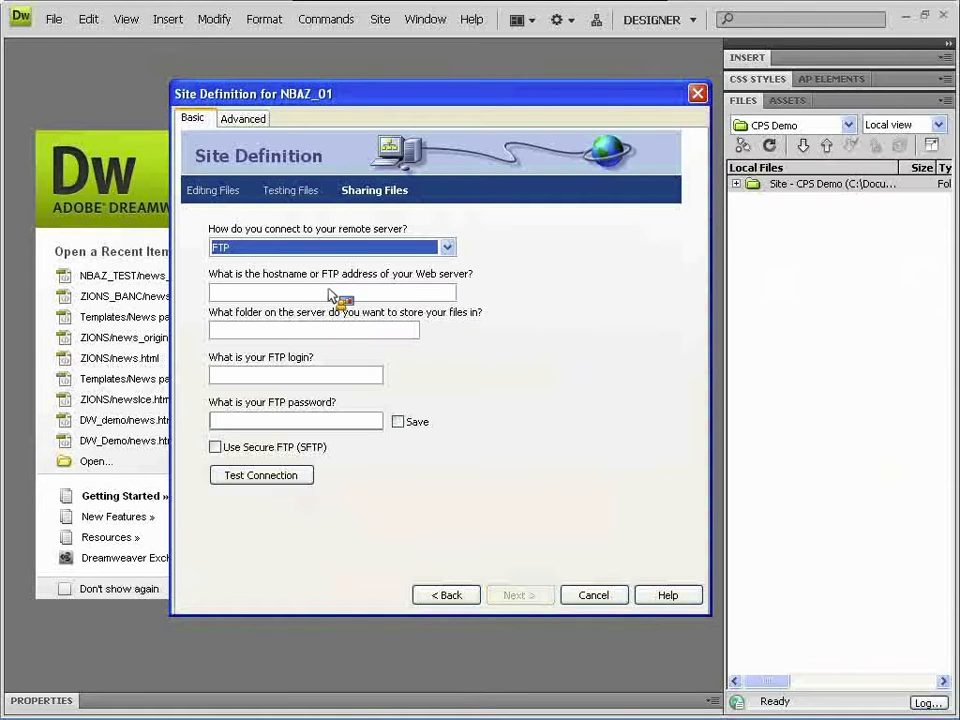
left_click(318, 247)
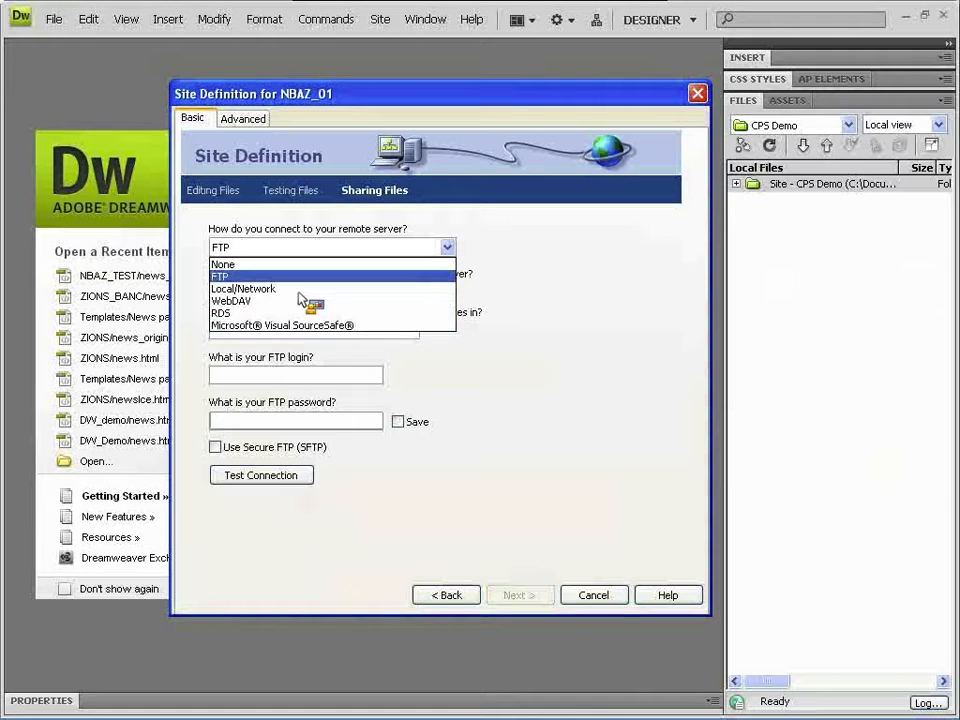
left_click(296, 277)
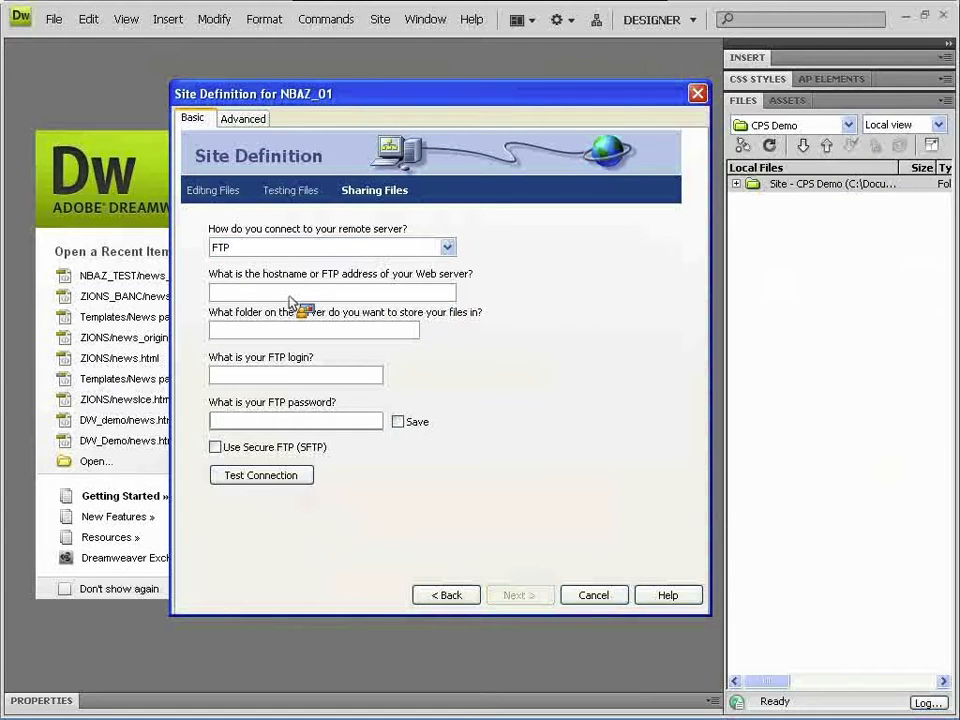
type("f")
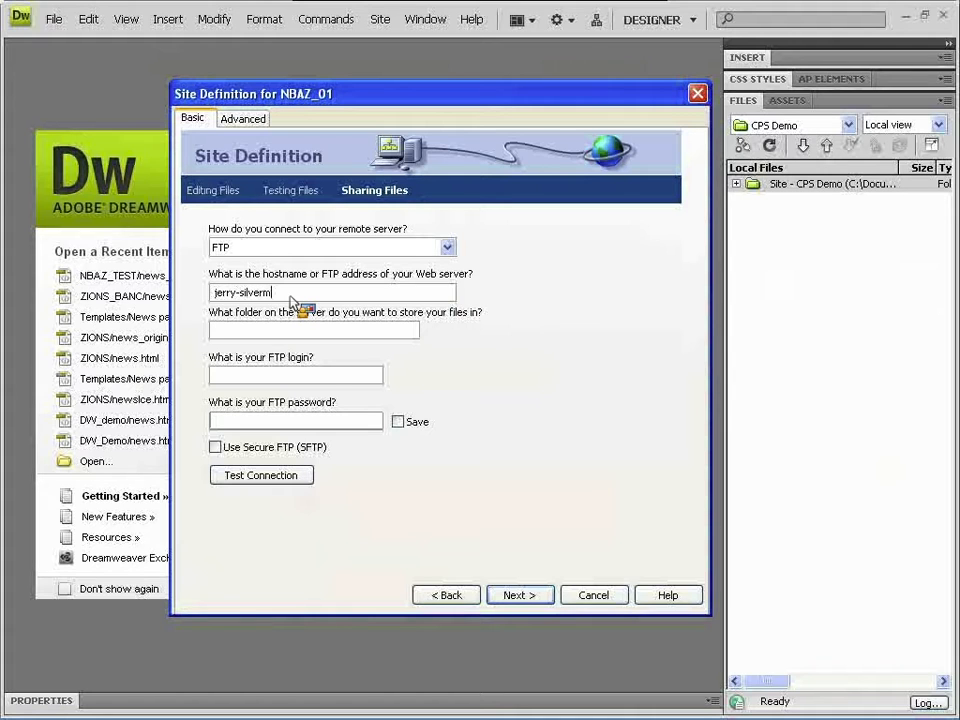
type("NBAZ_01")
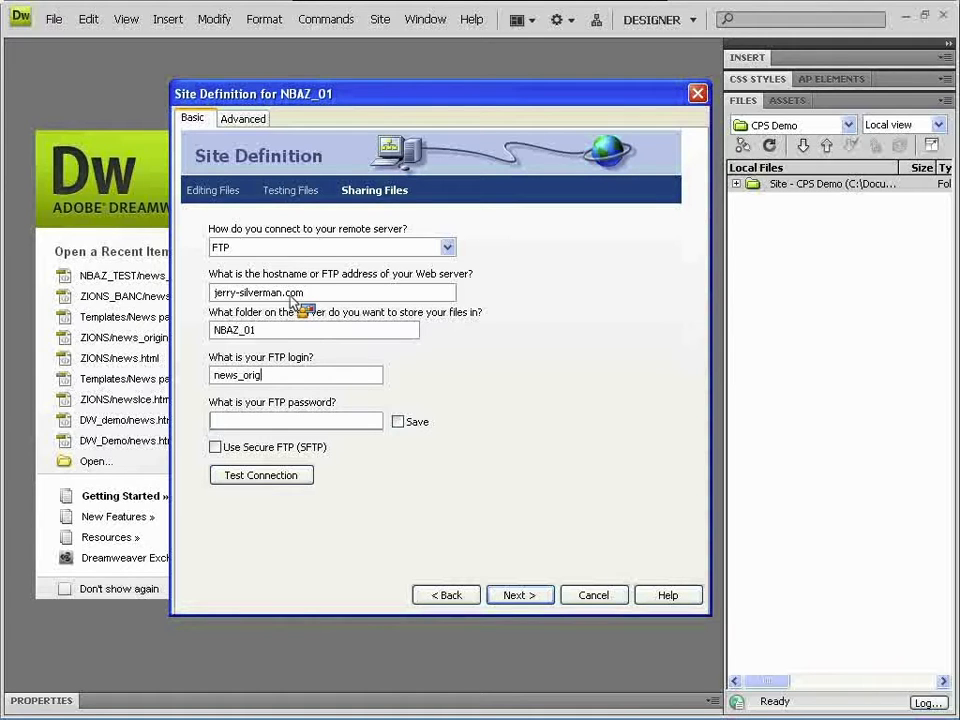
- Paste the FTP login from the FTP client, enter and save the password, then continue
key("super+Tab")
key("super+Tab")
key("super+Tab")
key("super+Tab")
key("super+Tab")
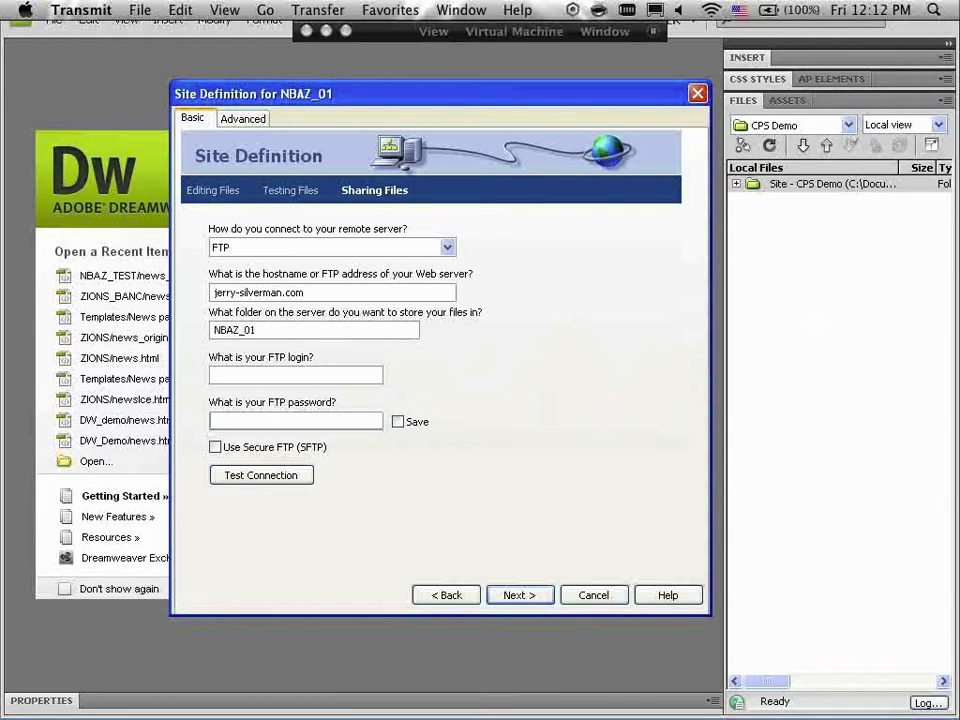
left_click(245, 375)
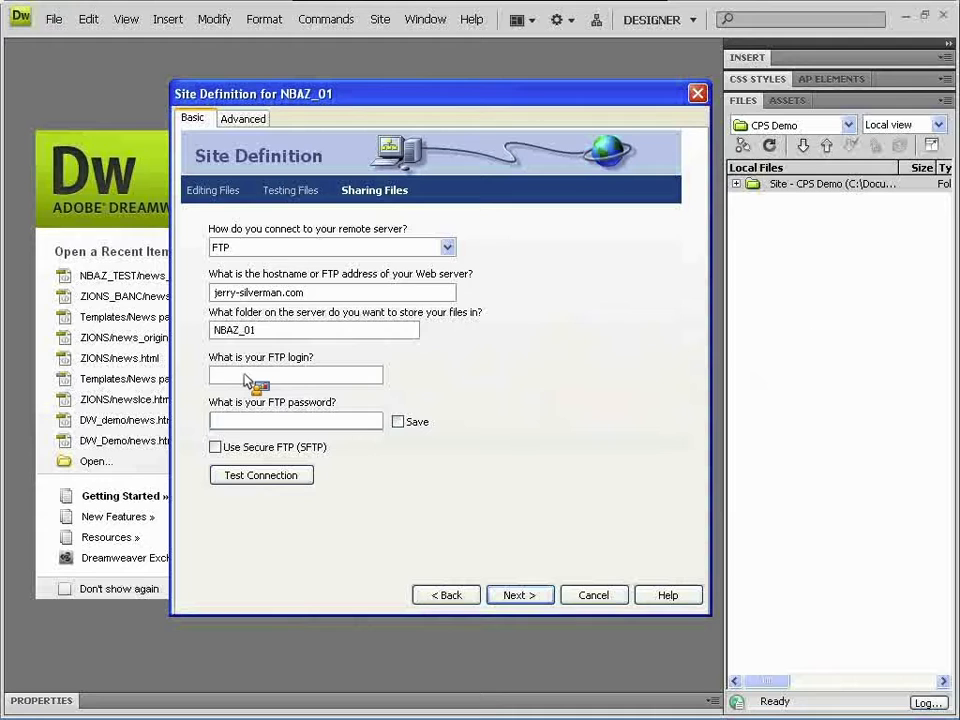
key("ctrl+v")
left_click(246, 423)
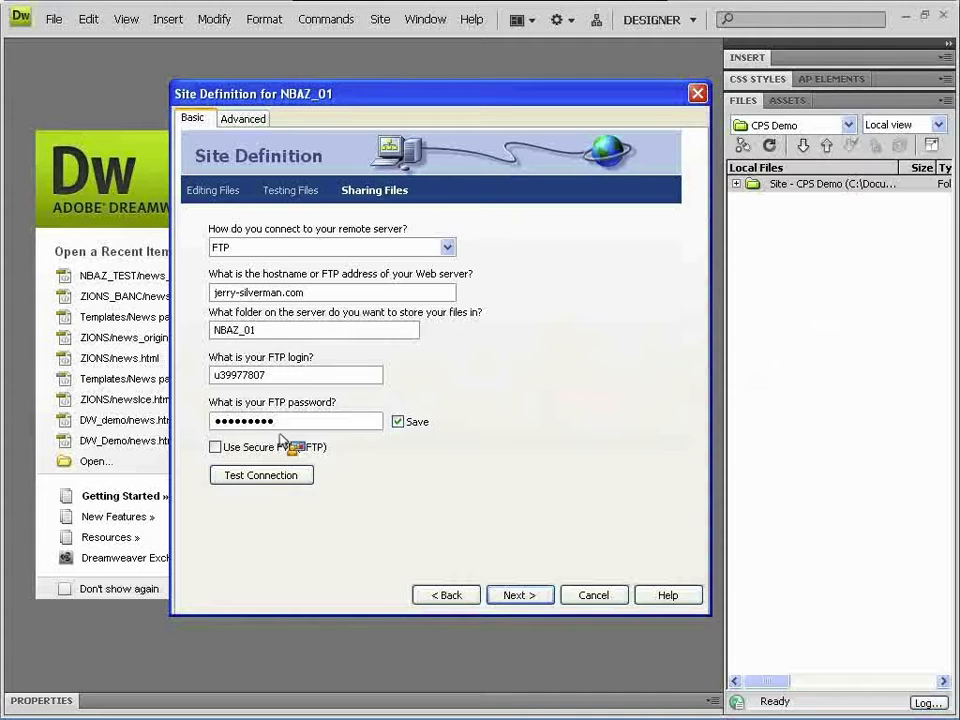
left_click(520, 595)
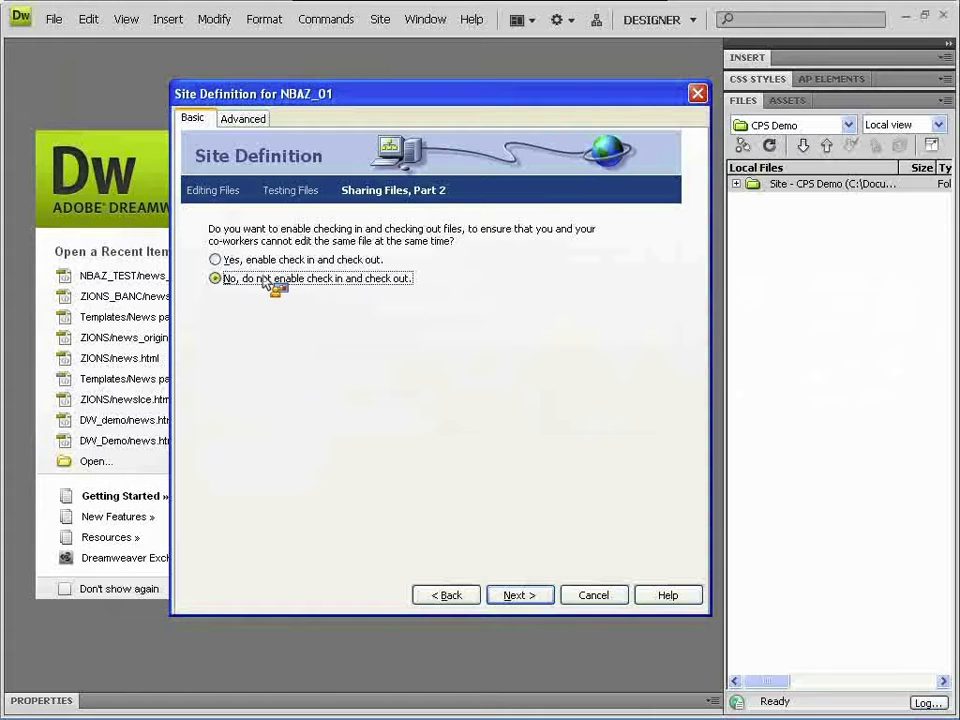
- Keep check-in/check-out disabled, review the NBAZ_01 summary and finish the site
left_click(518, 595)
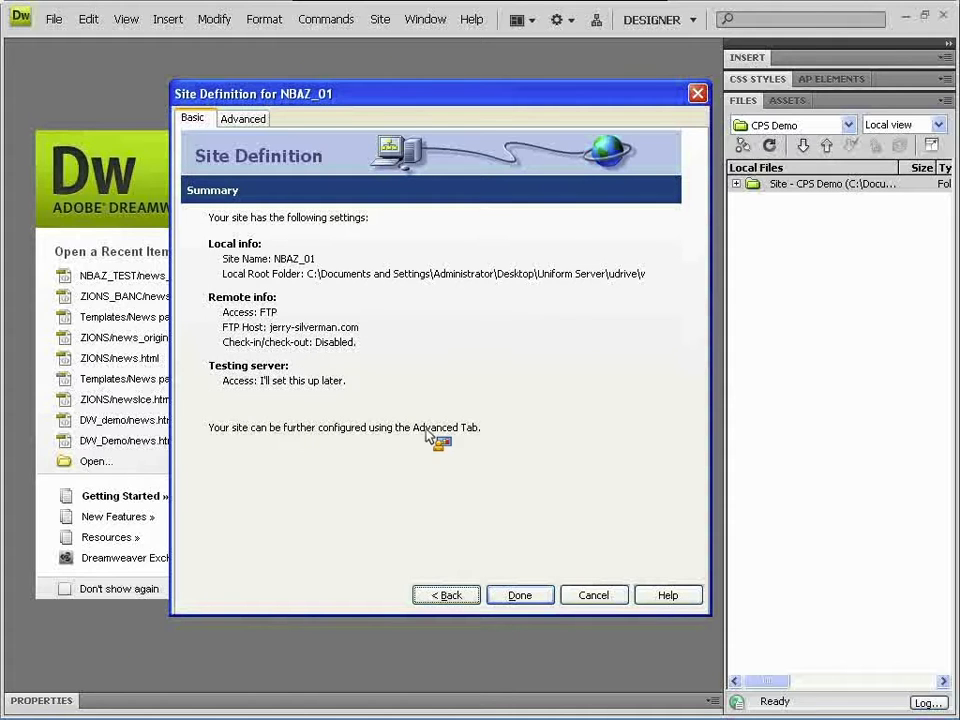
left_click(545, 598)
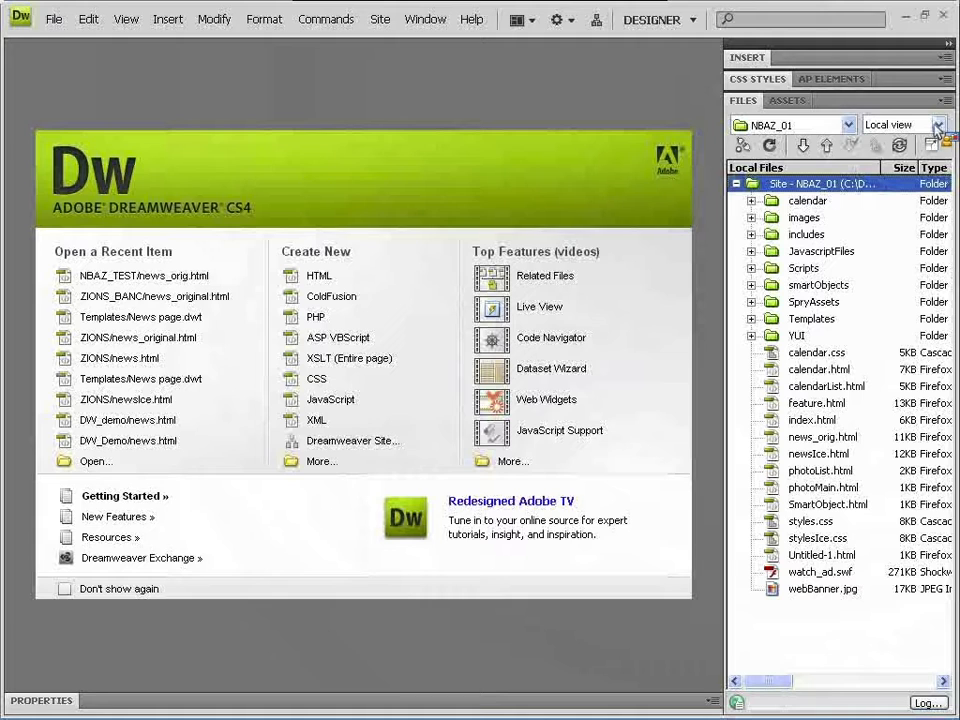
- Browse the NBAZ_01 remote server files, return to local files, and open news_orig.html
left_click(938, 126)
left_click(934, 153)
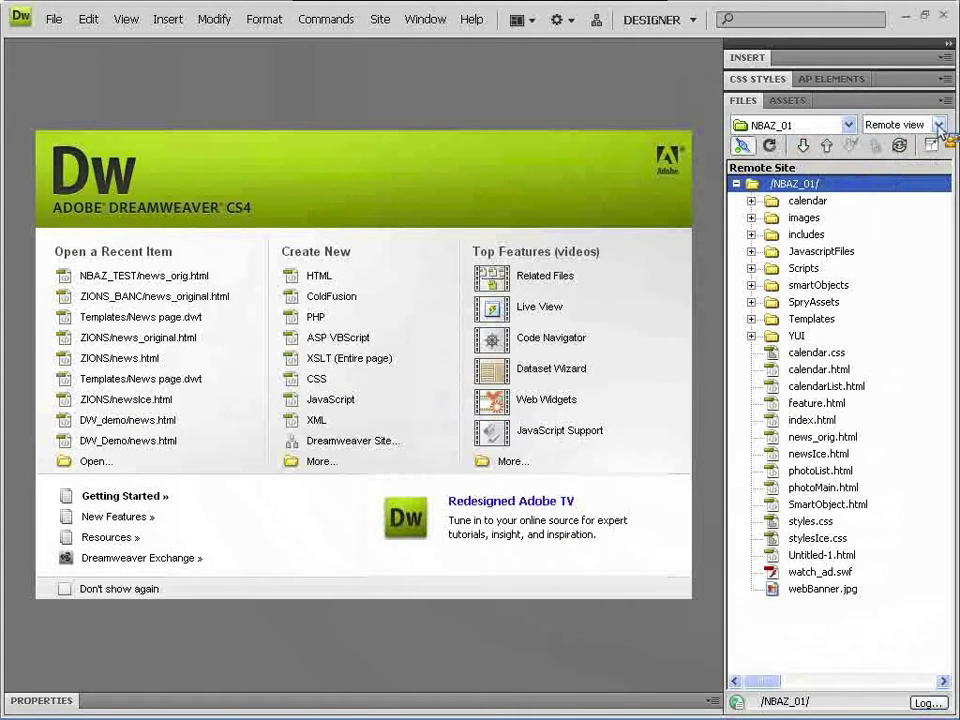
left_click(937, 126)
left_click(921, 142)
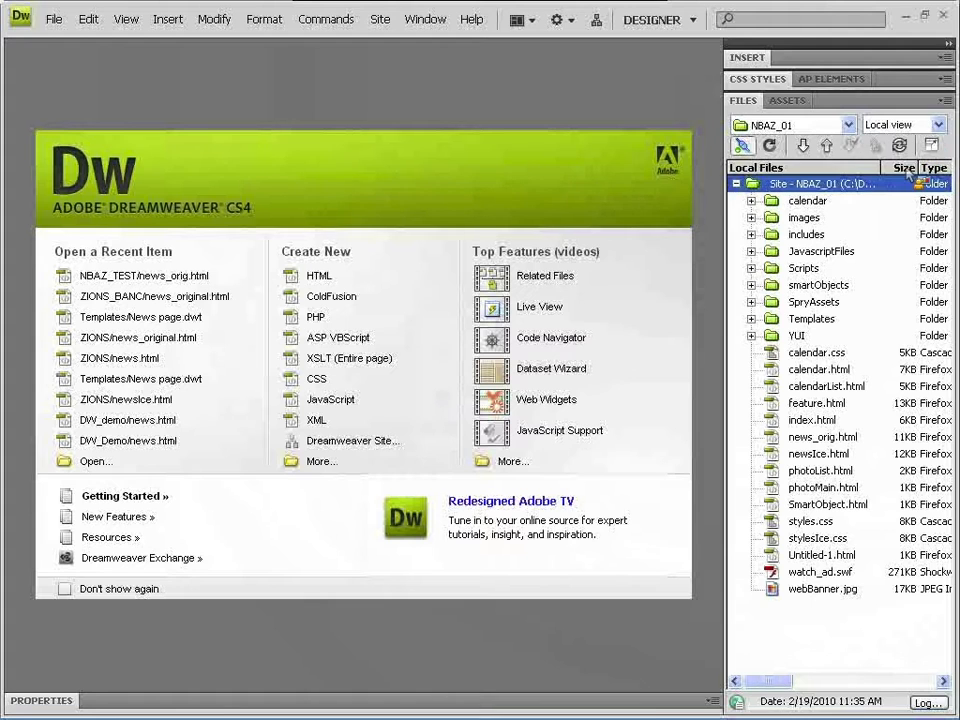
double_click(825, 438)
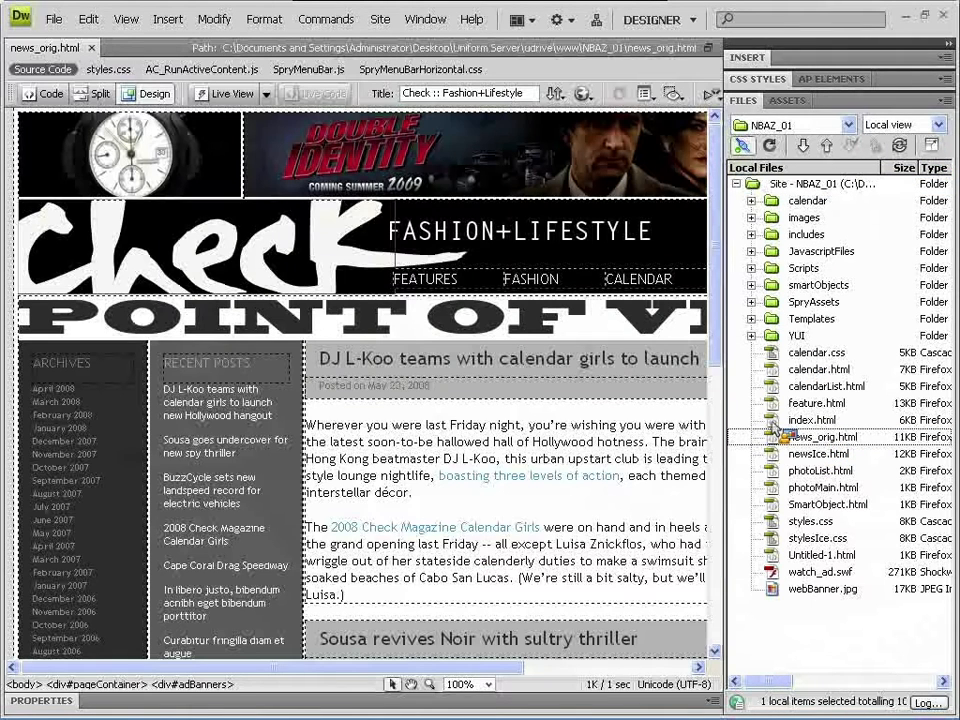
- Collapse the right panel group to icons, narrow its strip, and scroll through the news page
left_click(948, 48)
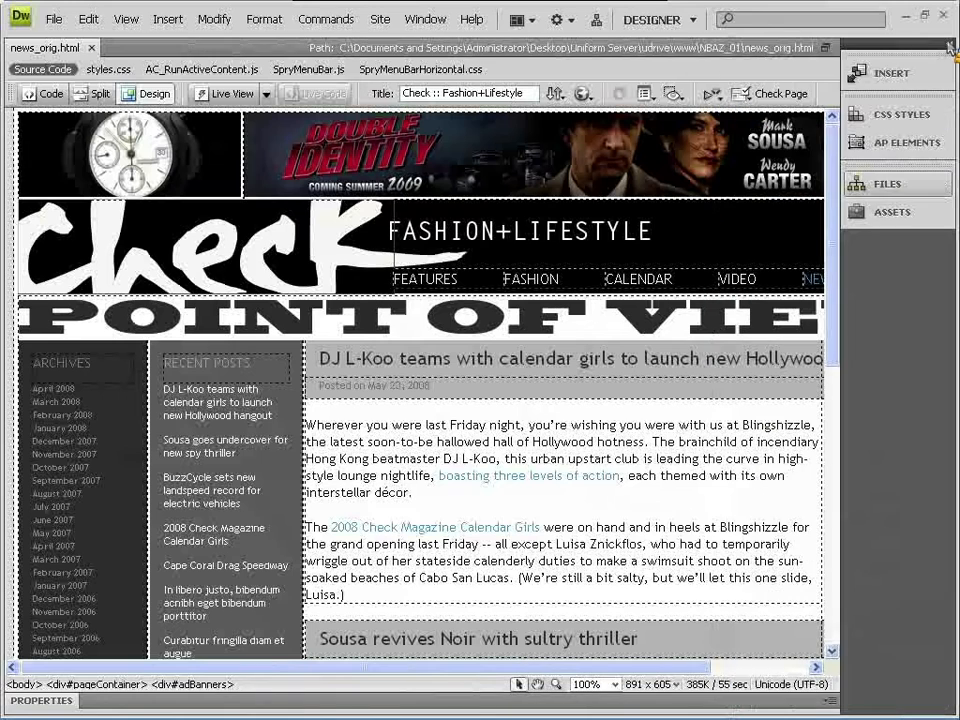
left_click_drag(842, 70, 926, 72)
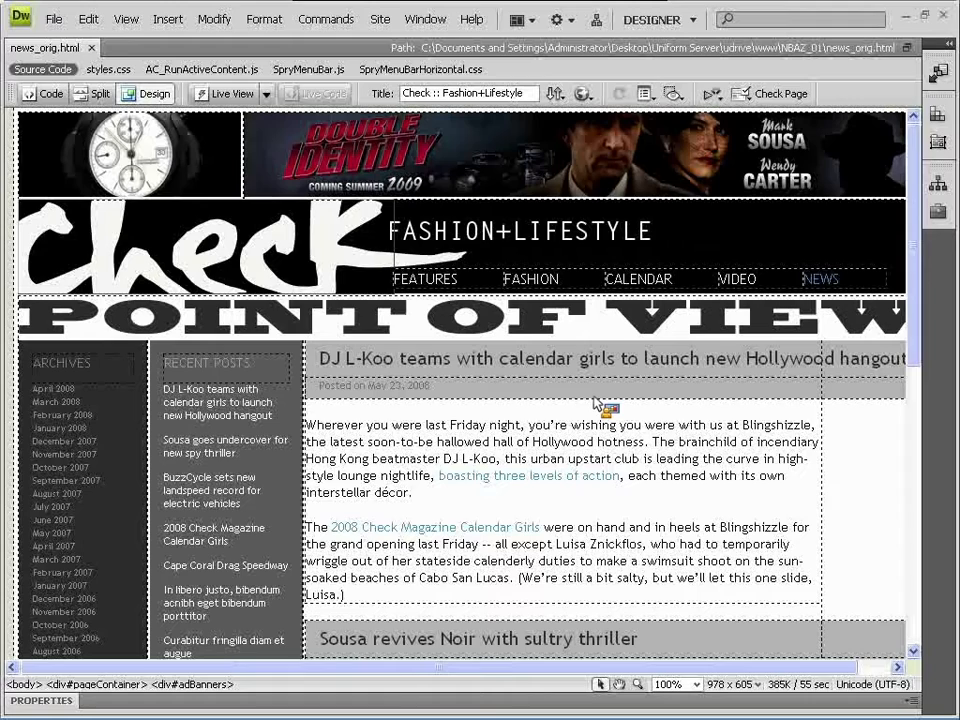
mouse_move(912, 168)
left_mouse_down()
mouse_move(915, 183)
mouse_move(912, 160)
left_mouse_up()
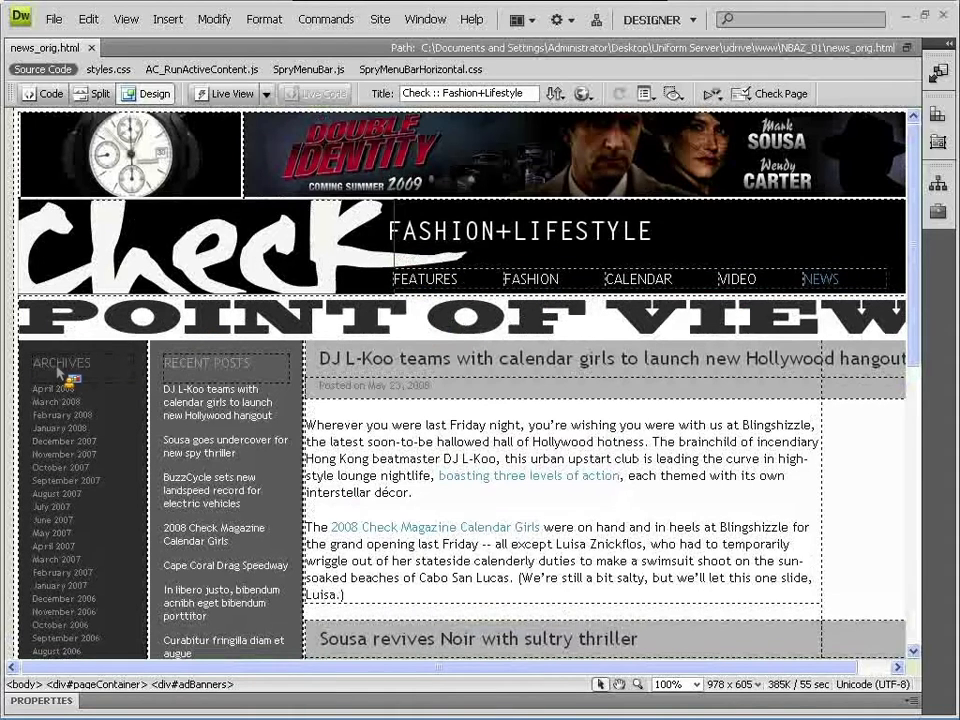
scroll(57, 385, "down", 4)
scroll(57, 369, "down", 4)
scroll(57, 369, "up", 5)
scroll(65, 377, "up", 1)
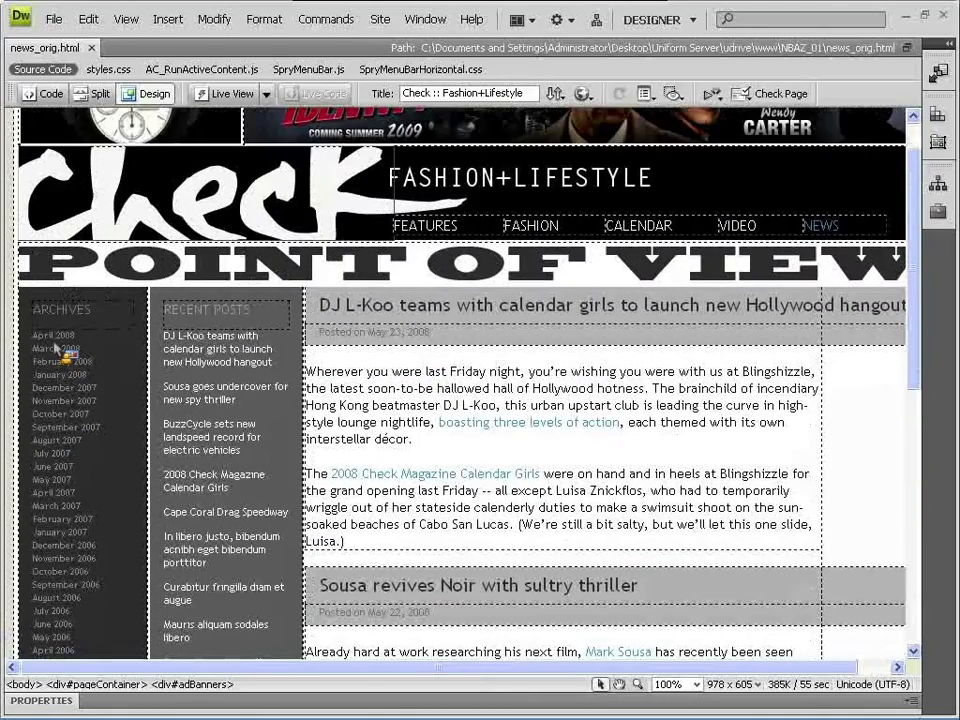
scroll(214, 437, "down", 6)
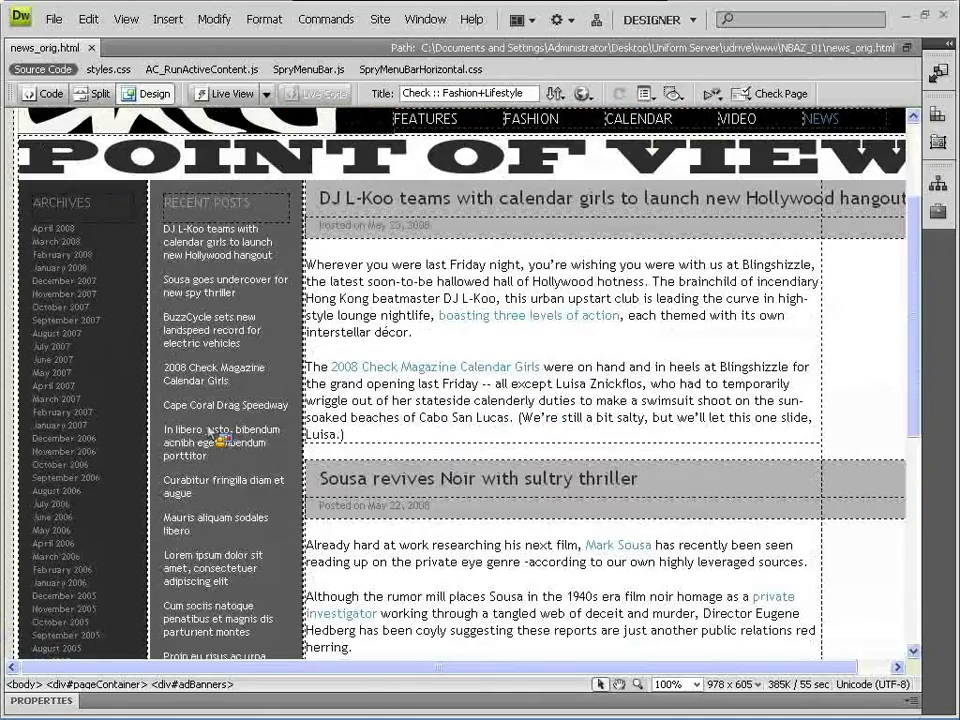
scroll(212, 432, "up", 2)
scroll(212, 432, "up", 5)
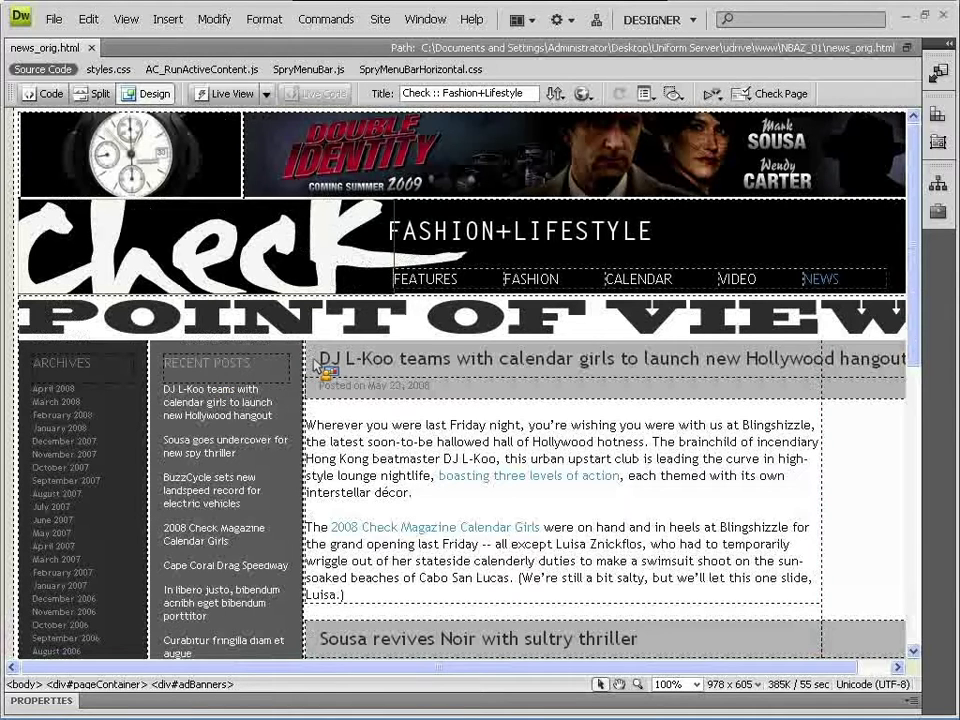
- Select different portions of the first post's headline text in Design view
left_click_drag(318, 360, 574, 361)
left_click(580, 361)
left_click_drag(382, 368, 556, 368)
left_click(596, 368)
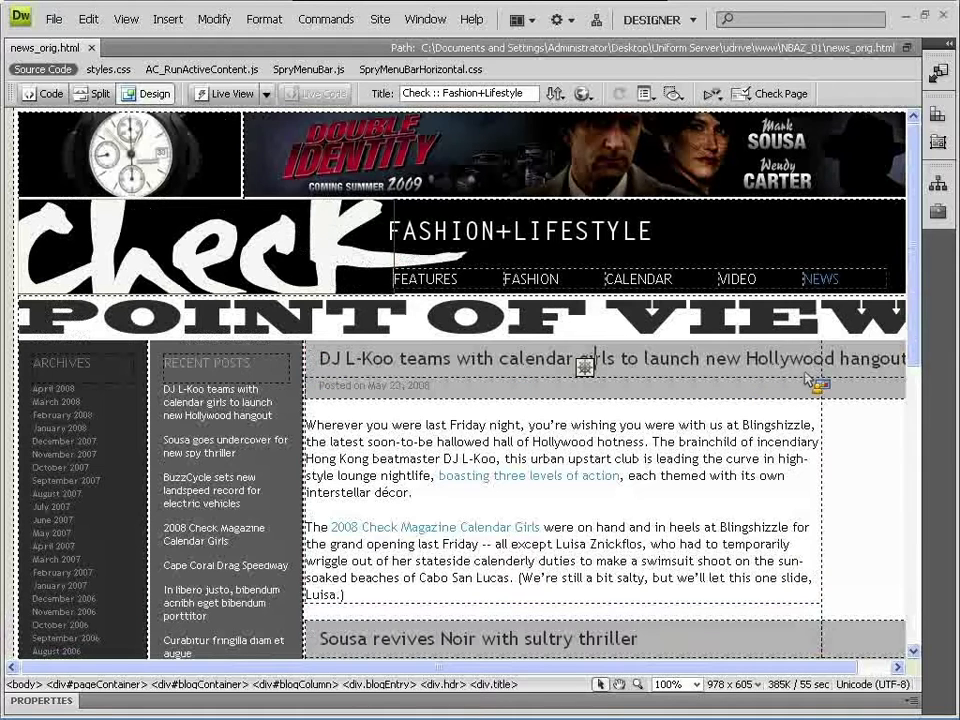
left_click_drag(333, 367, 645, 366)
left_click(432, 366)
left_click_drag(320, 363, 546, 363)
left_click(547, 362)
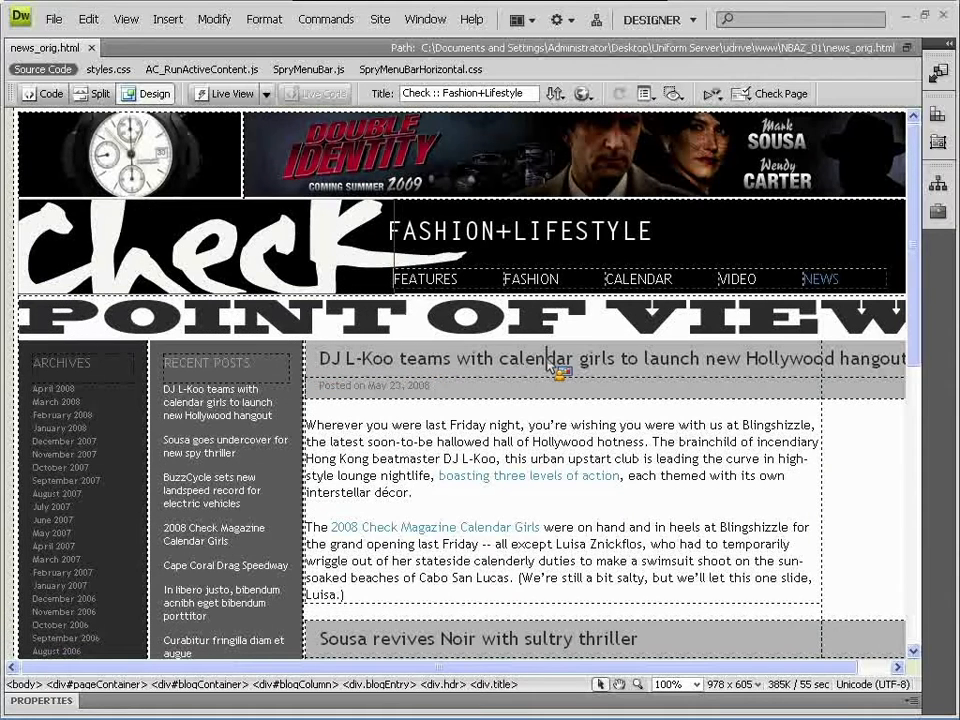
- Click into the date line and paragraph link, then show the headline's properties revealing class title
double_click(410, 390)
left_click_drag(413, 391, 617, 461)
left_click(617, 461)
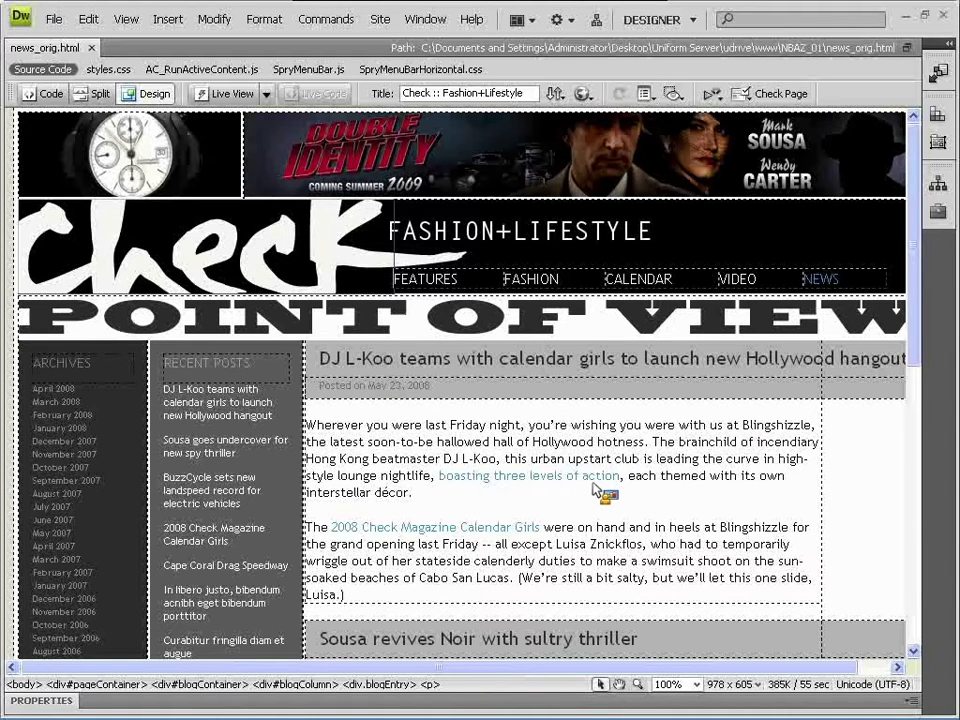
left_click(567, 474)
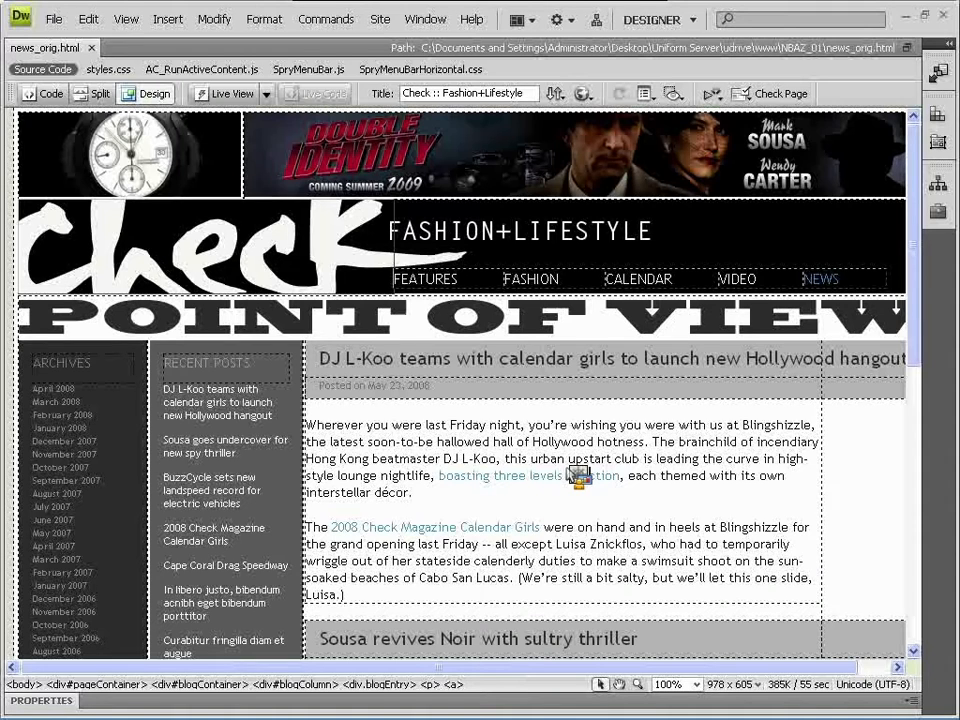
left_click(566, 458)
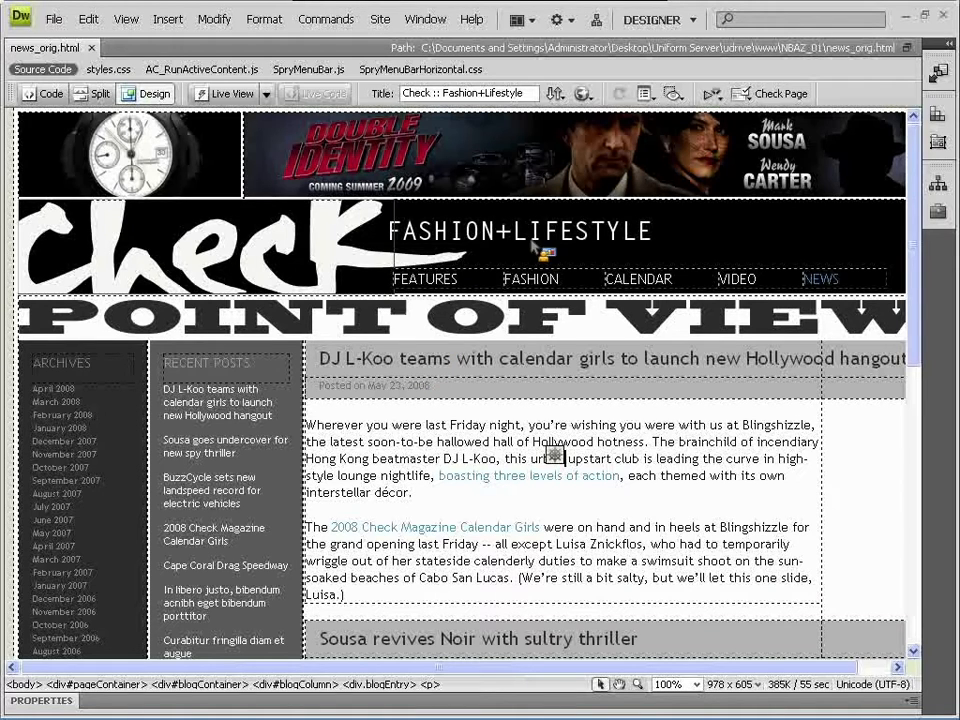
left_click_drag(393, 363, 416, 364)
left_click(445, 362)
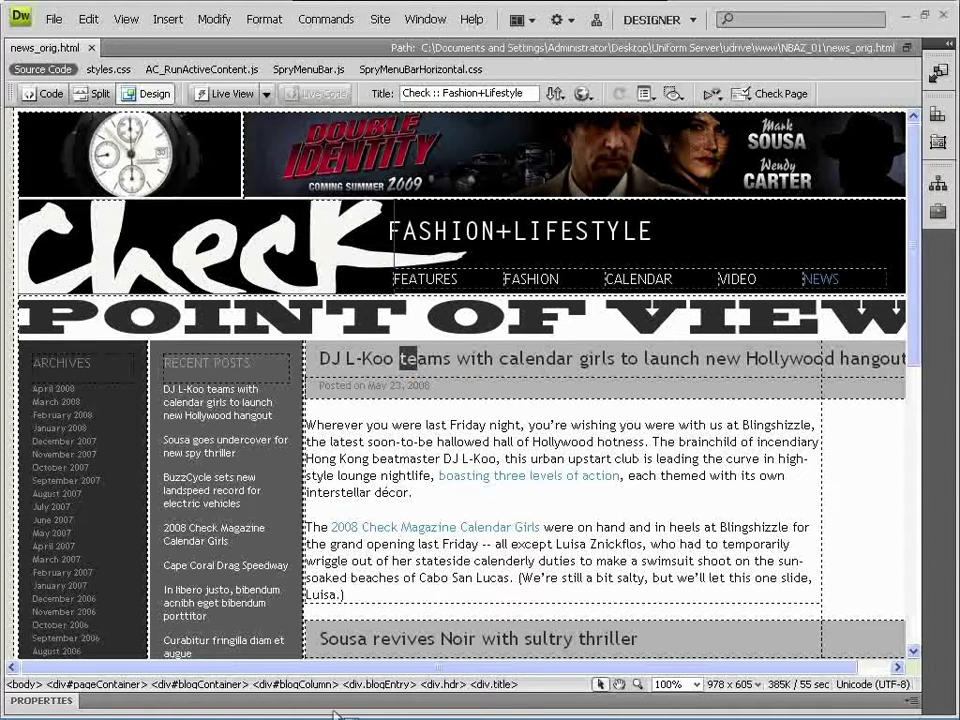
left_click(336, 710)
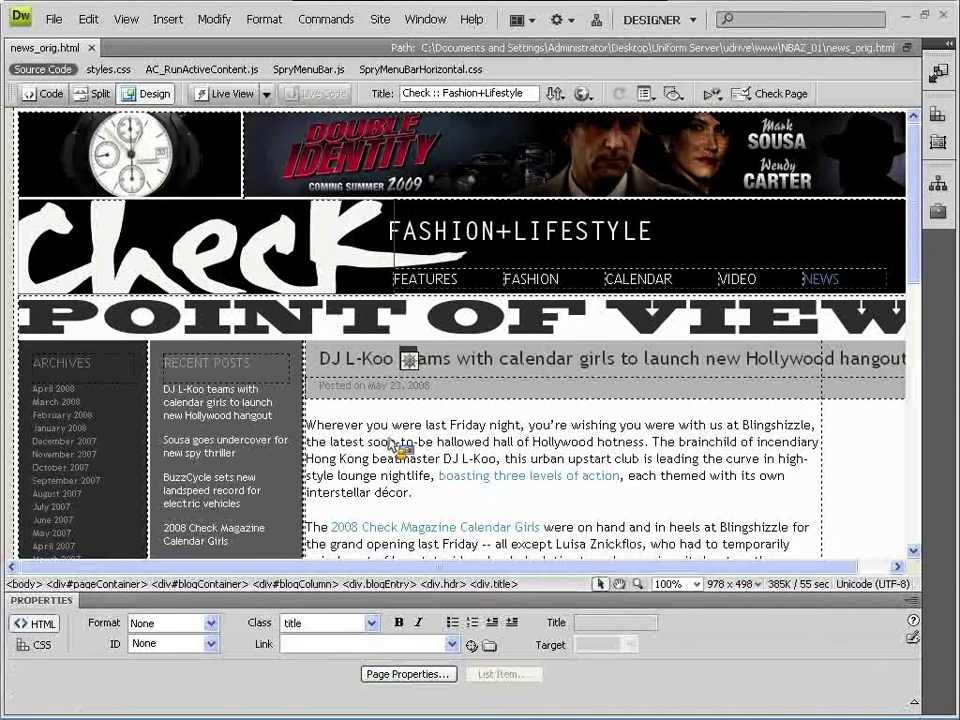
left_click(420, 377)
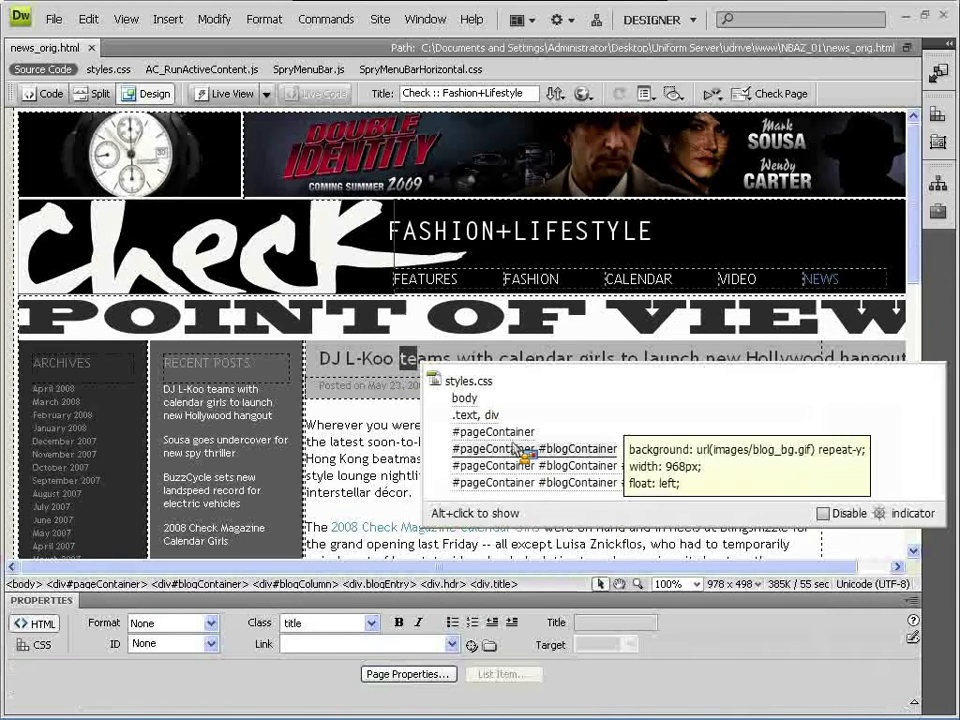
mouse_move(514, 488)
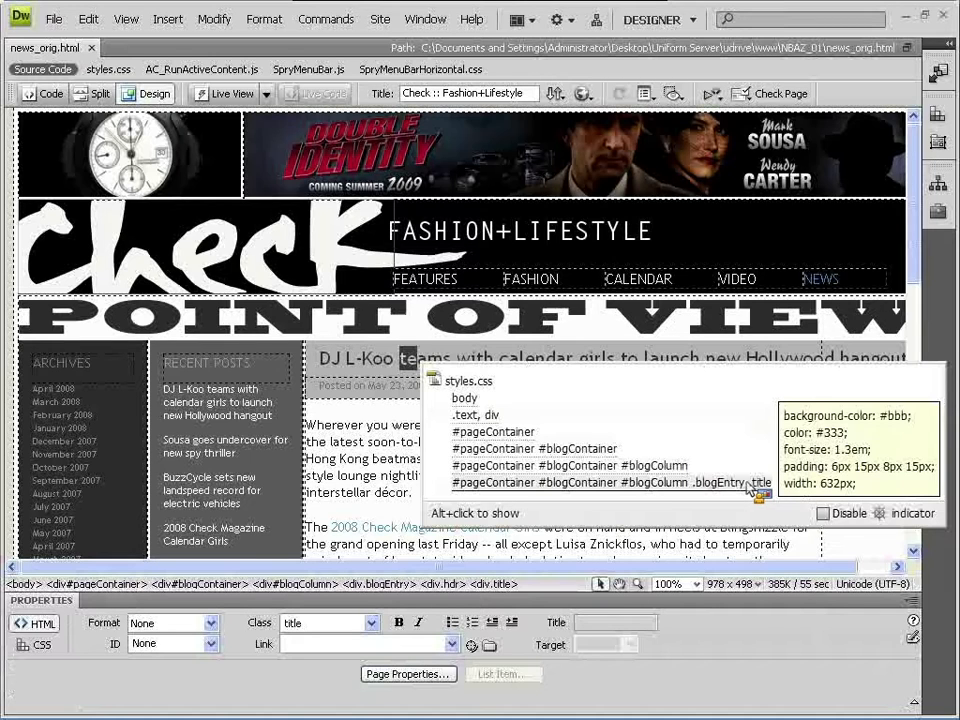
left_click(362, 362)
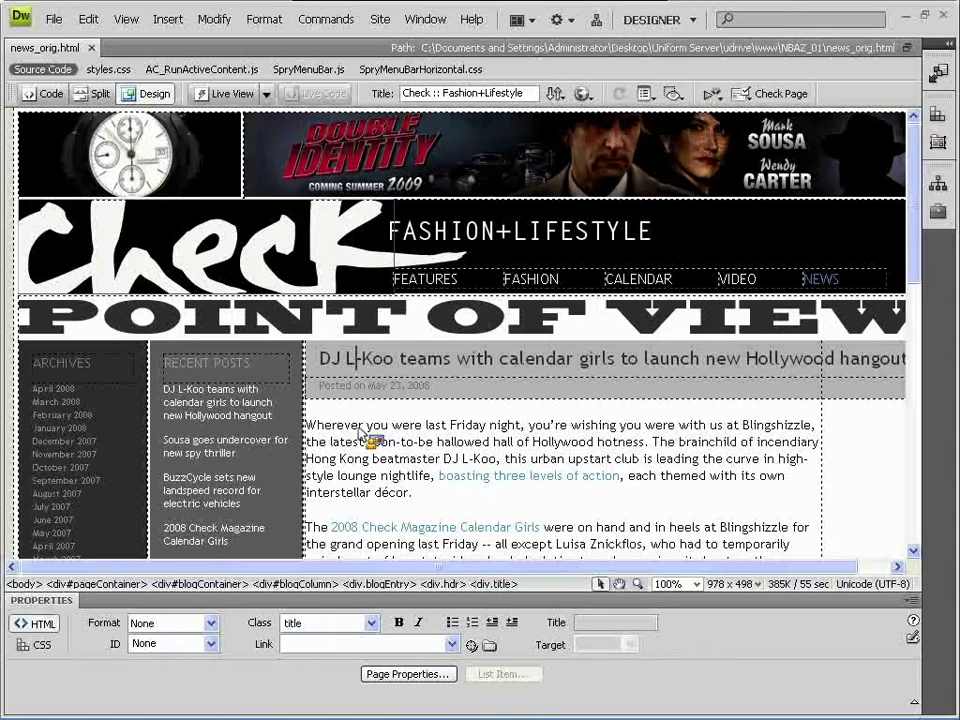
left_click_drag(358, 427, 508, 433)
left_click(508, 433)
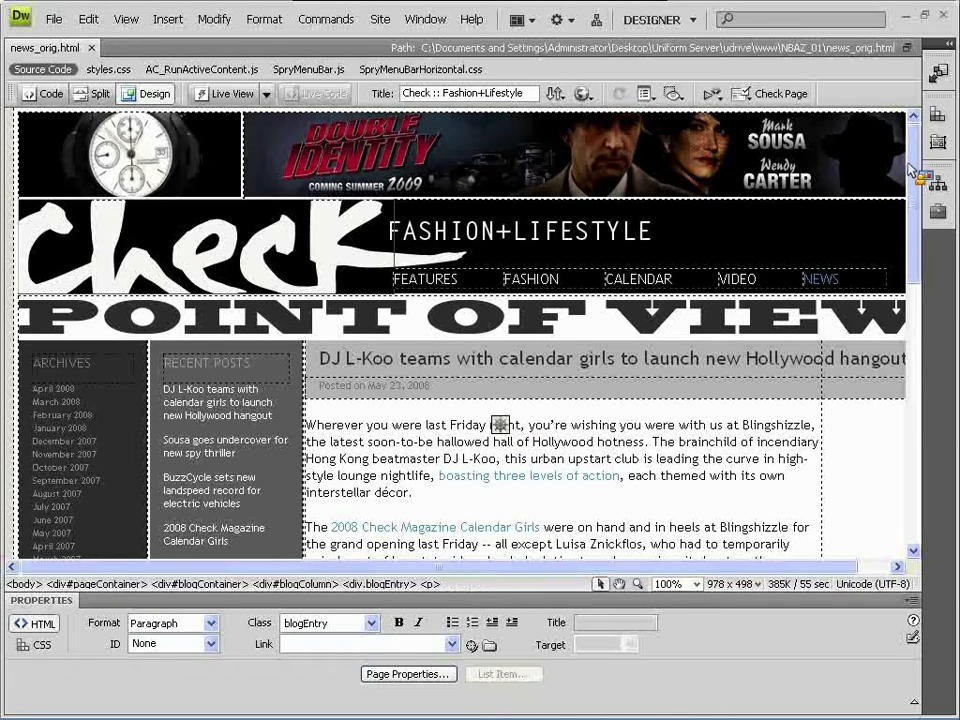
scroll(915, 185, "down", 1)
left_click_drag(915, 185, 915, 245)
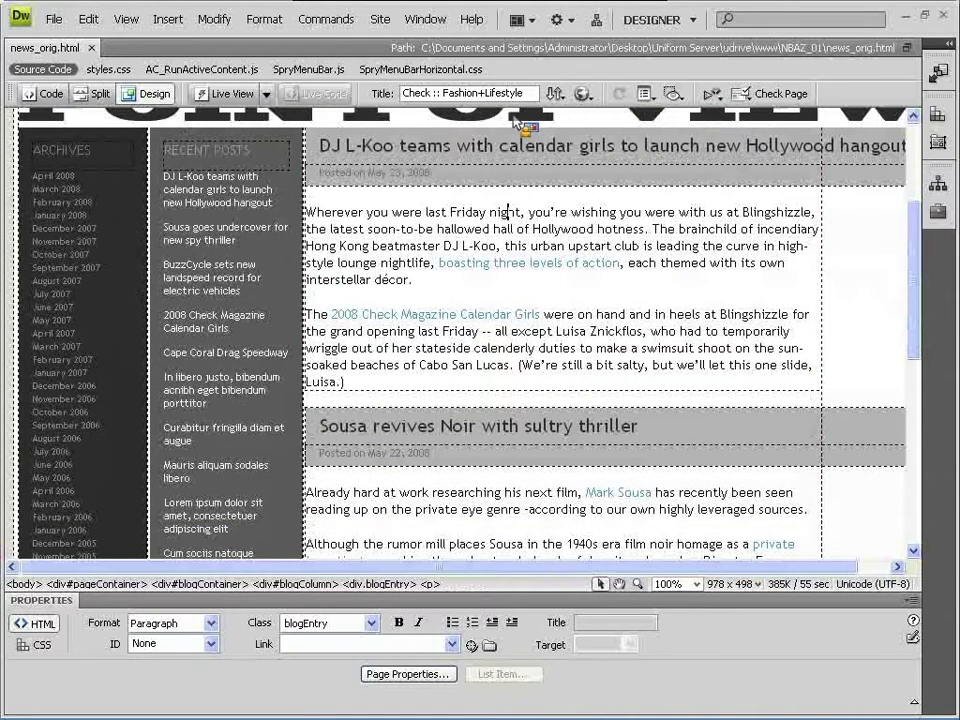
left_click(322, 147)
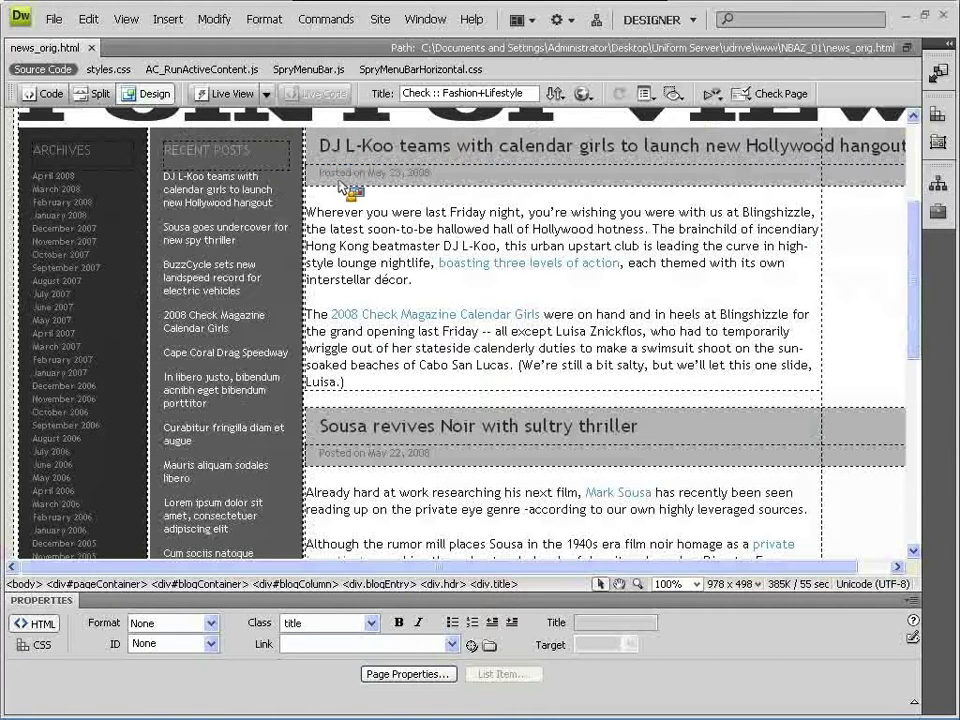
left_click_drag(336, 173, 396, 175)
left_click_drag(344, 220, 531, 221)
left_click(539, 221)
scroll(546, 236, "up", 1)
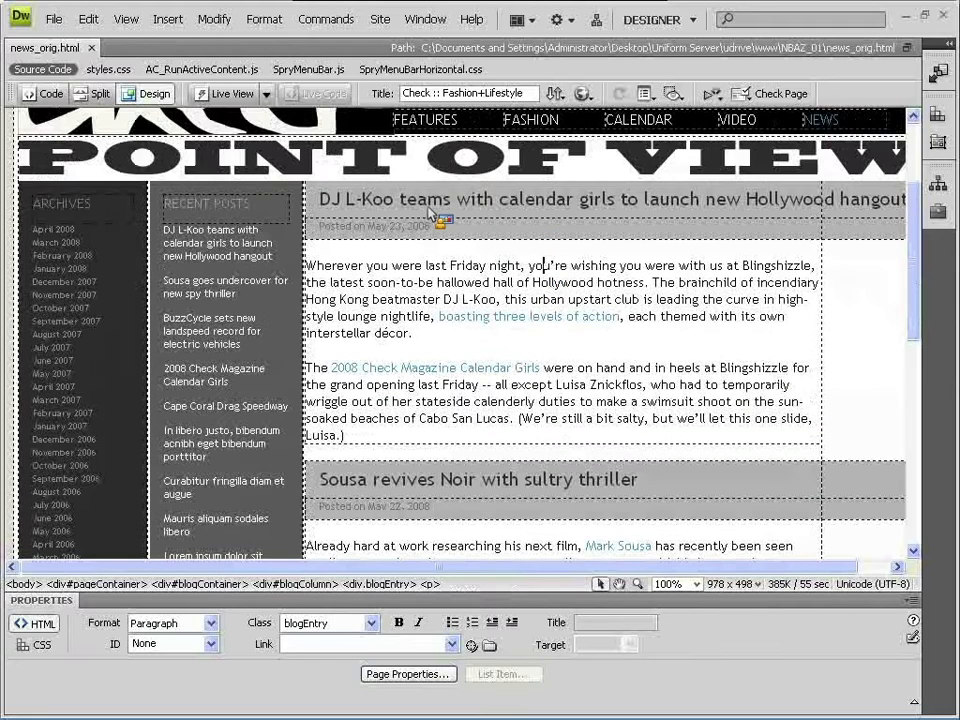
left_click(420, 212)
left_click_drag(405, 208, 311, 193)
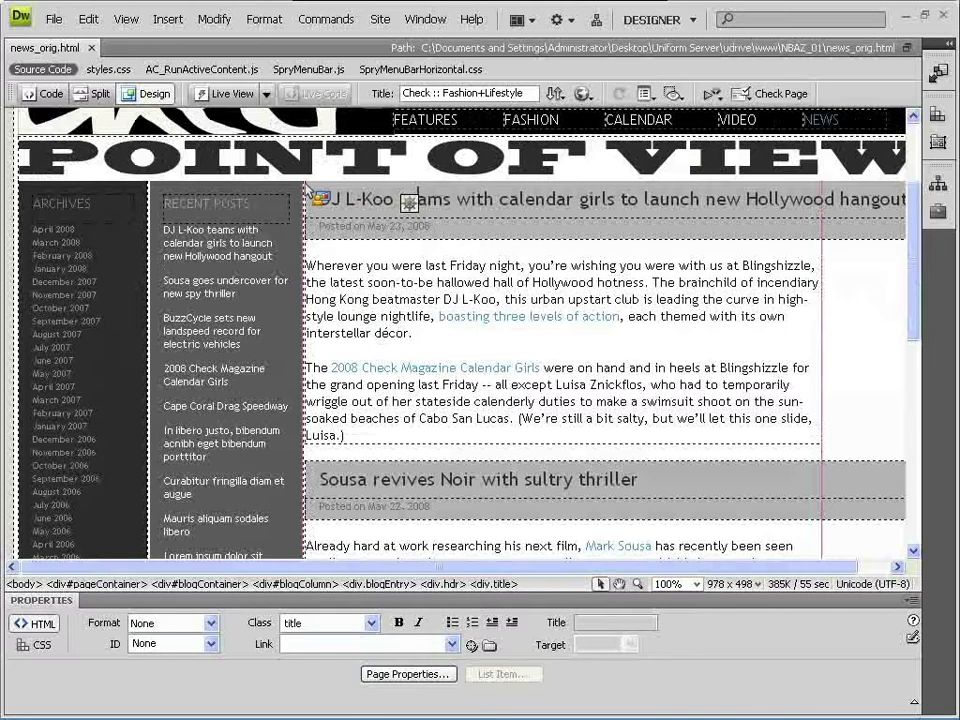
left_click_drag(311, 193, 312, 193)
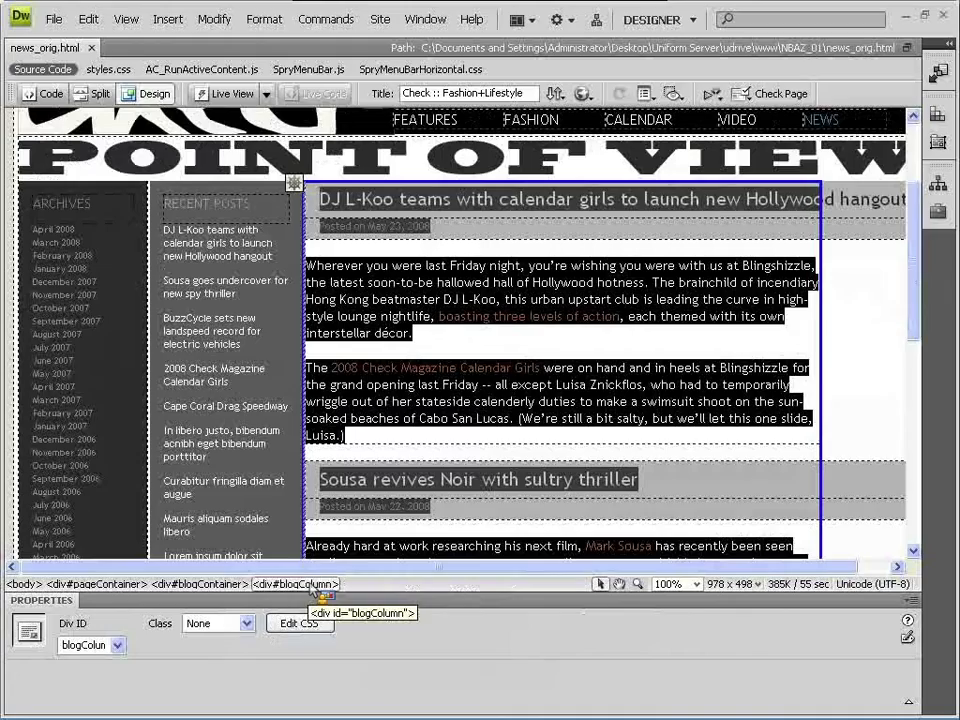
scroll(612, 357, "down", 6)
scroll(607, 357, "up", 5)
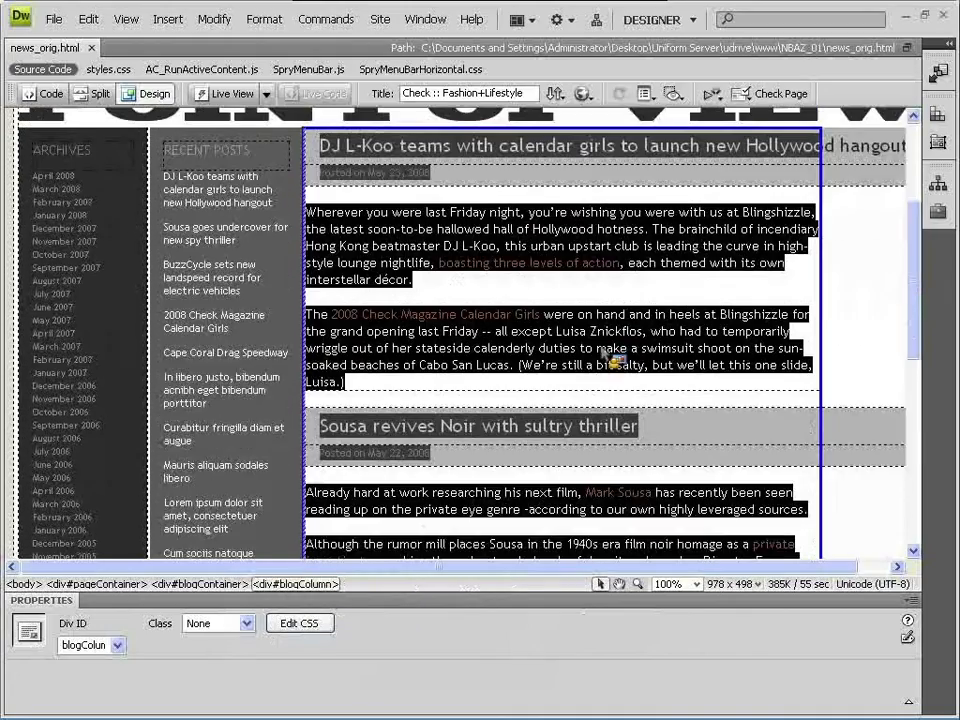
scroll(612, 357, "up", 3)
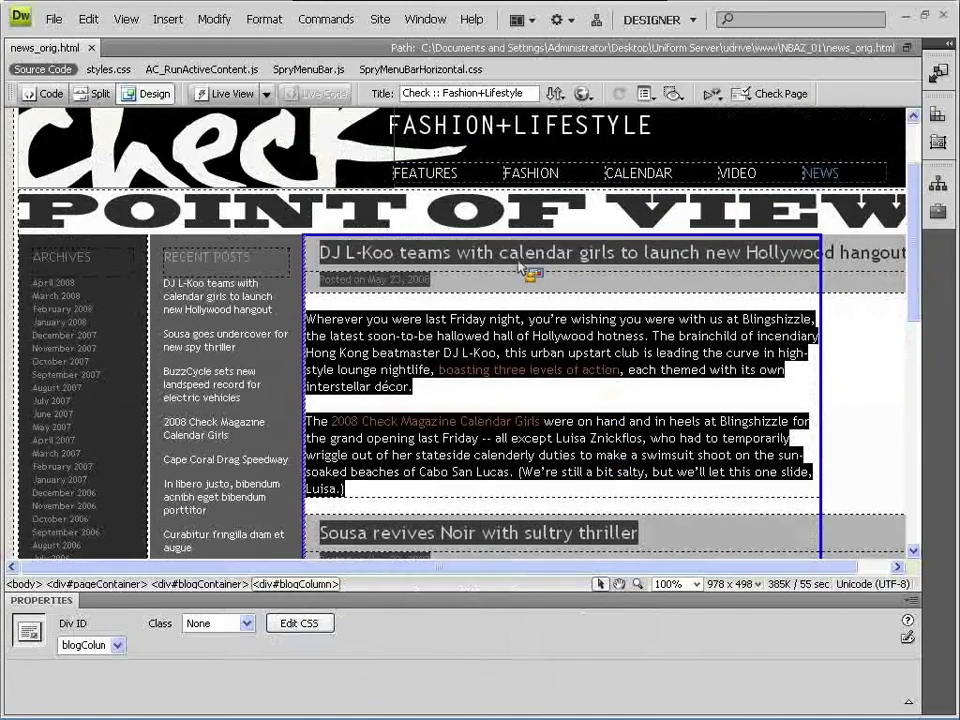
left_click(500, 254)
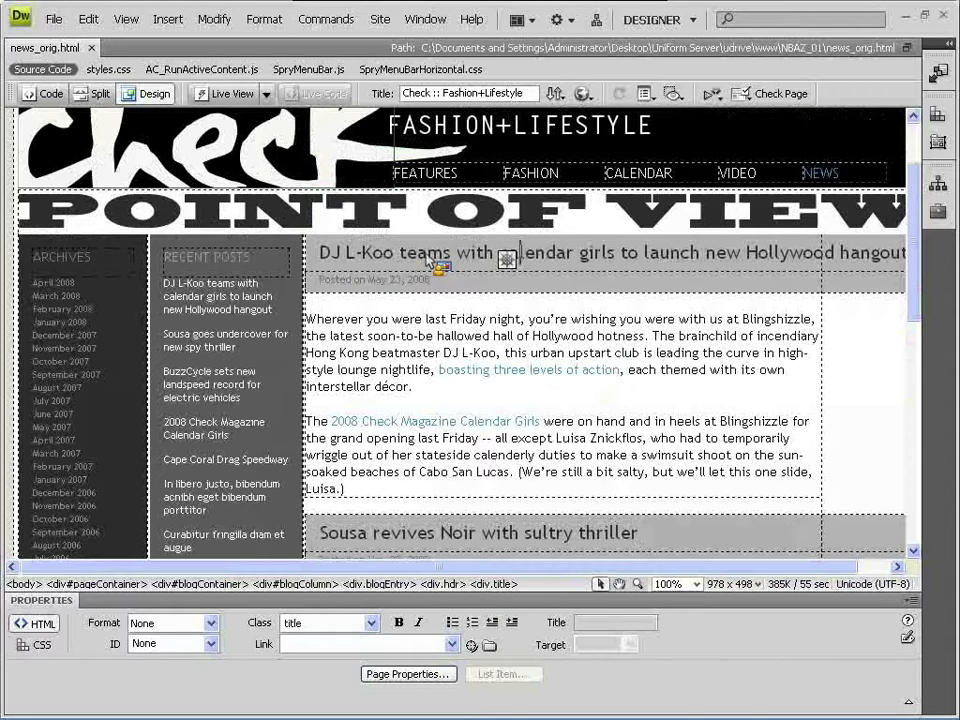
left_click(420, 340)
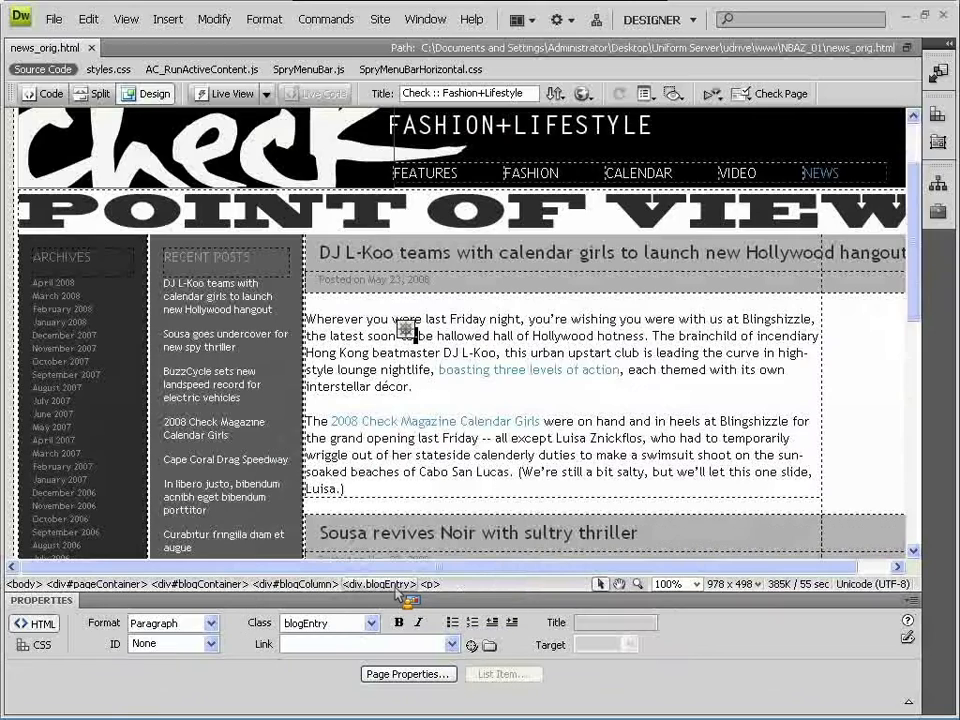
- Select the first blog entry block, scroll Design view back to the top, and open the Insert menu
left_click(398, 588)
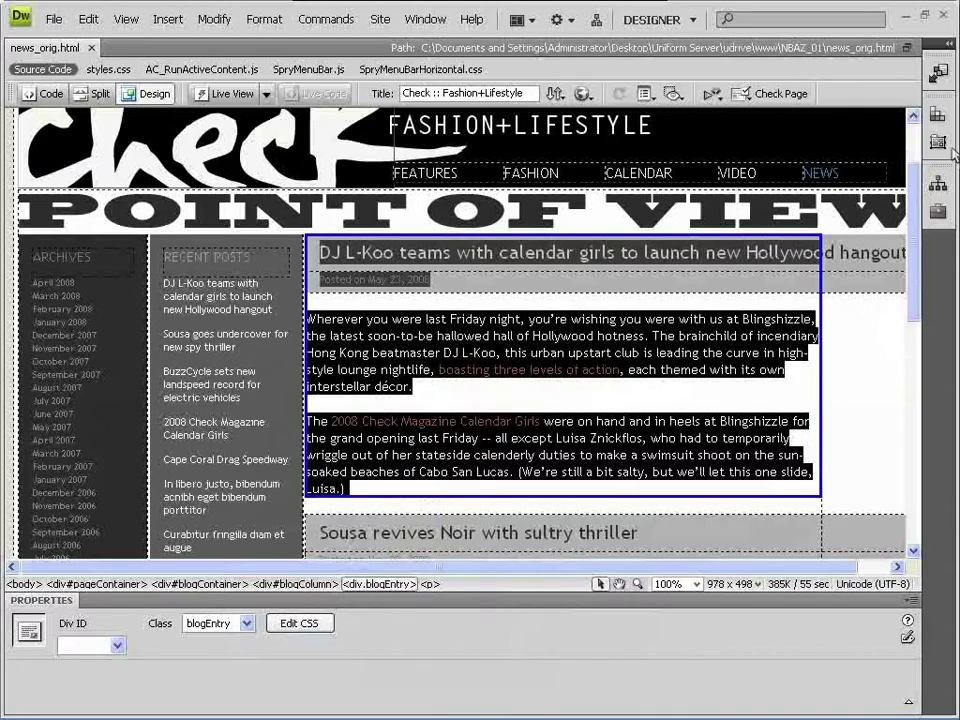
scroll(918, 186, "down", 15)
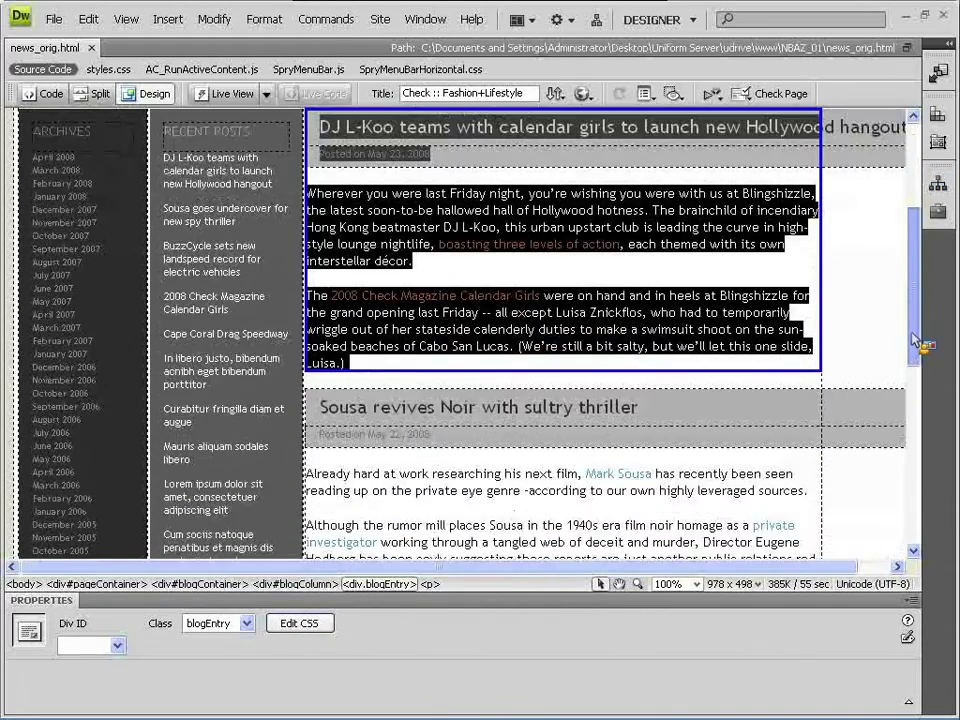
scroll(912, 265, "up", 18)
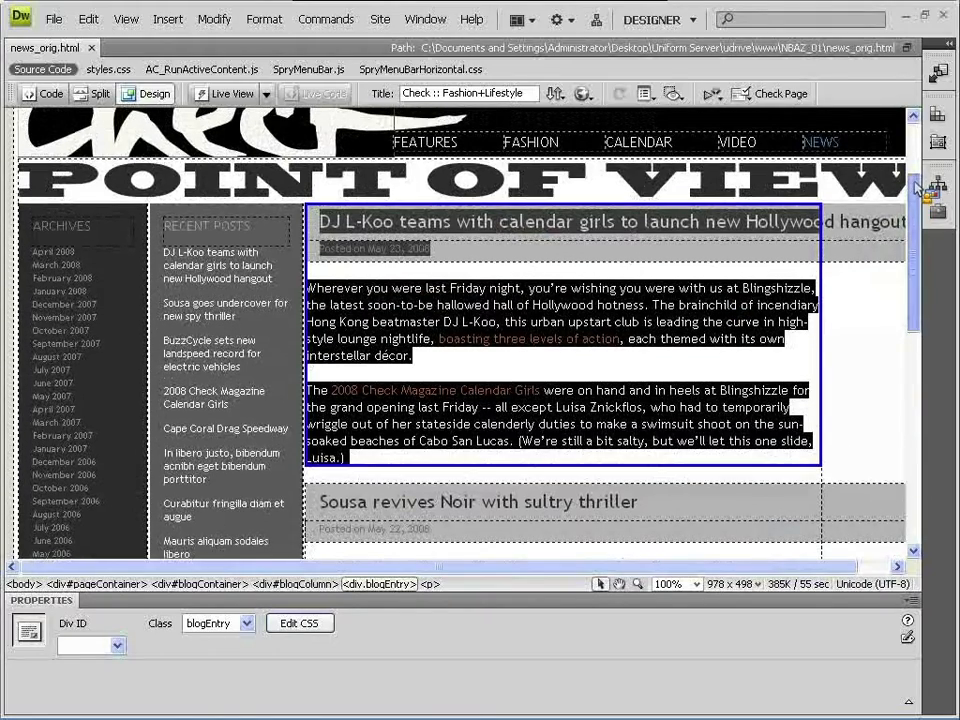
scroll(918, 185, "up", 2)
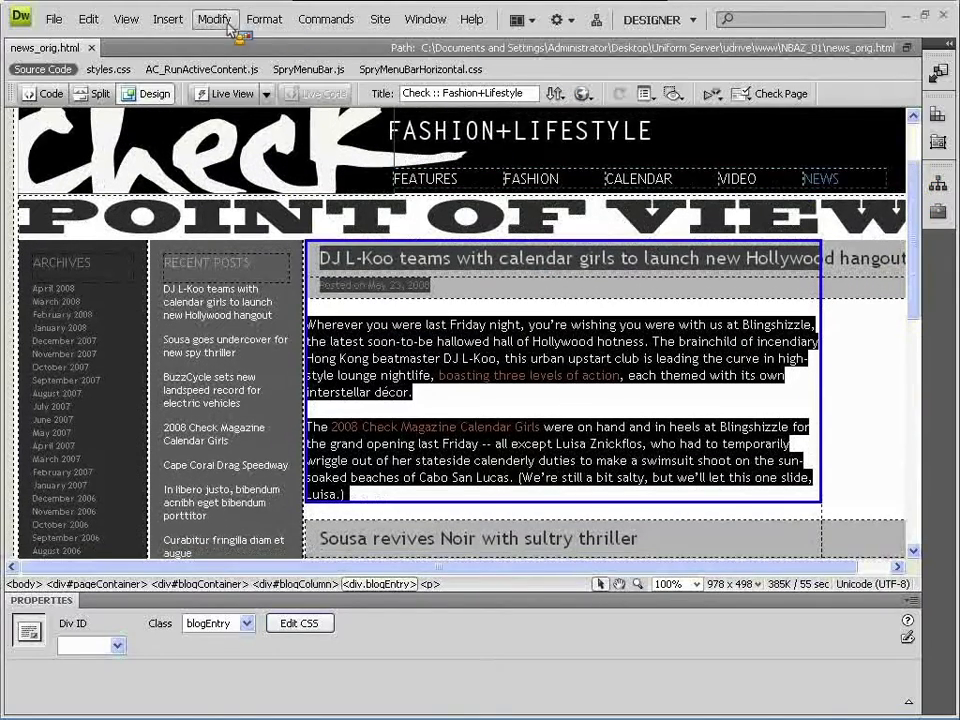
left_click(170, 20)
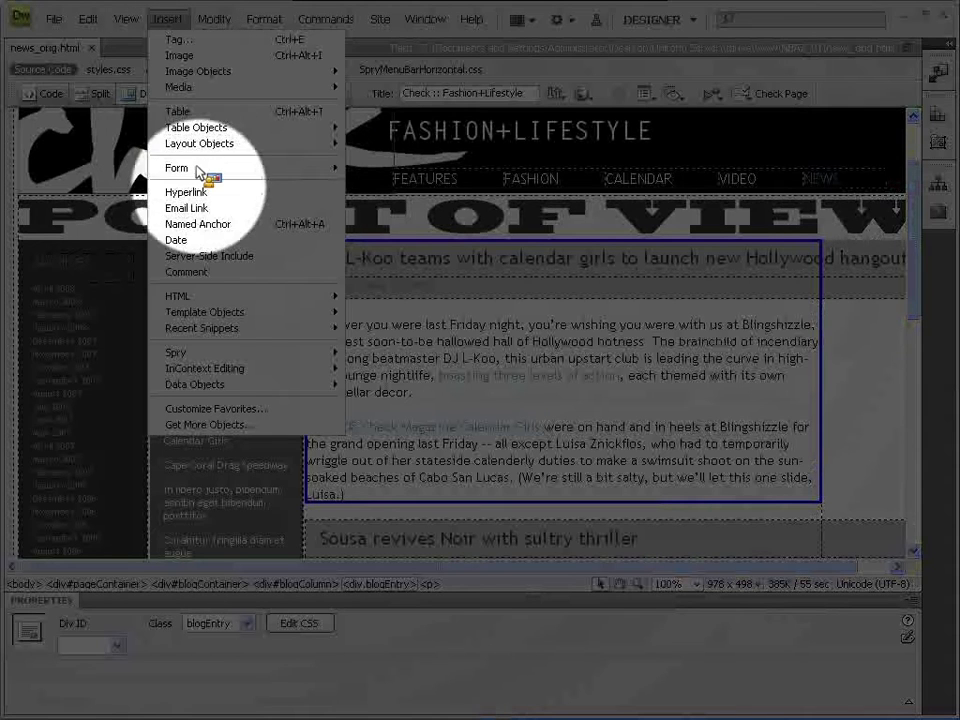
- Choose Template Objects > Repeating Region for the DJ L-Koo entry, triggering the template conversion notice
mouse_move(228, 314)
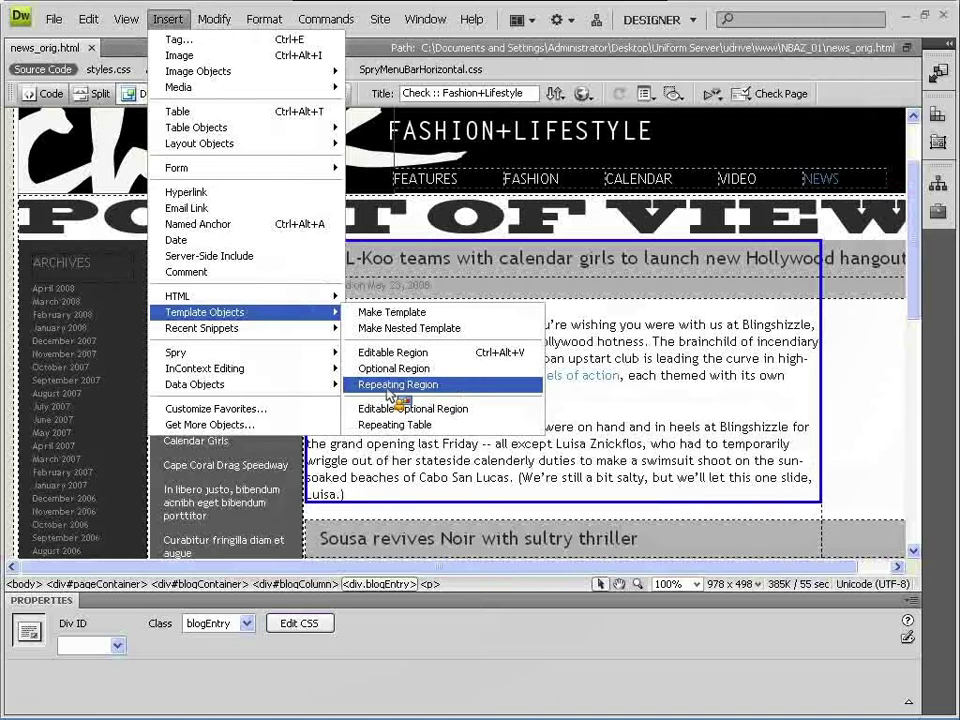
left_click(390, 385)
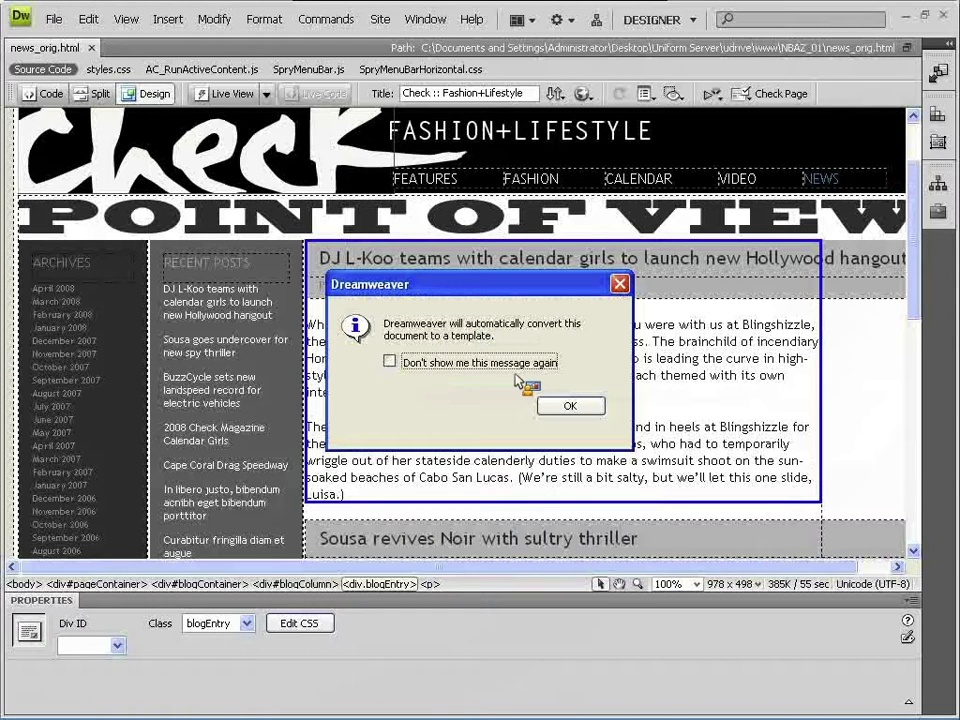
- Accept the template conversion and name the repeating region BlogEntry
left_click(570, 405)
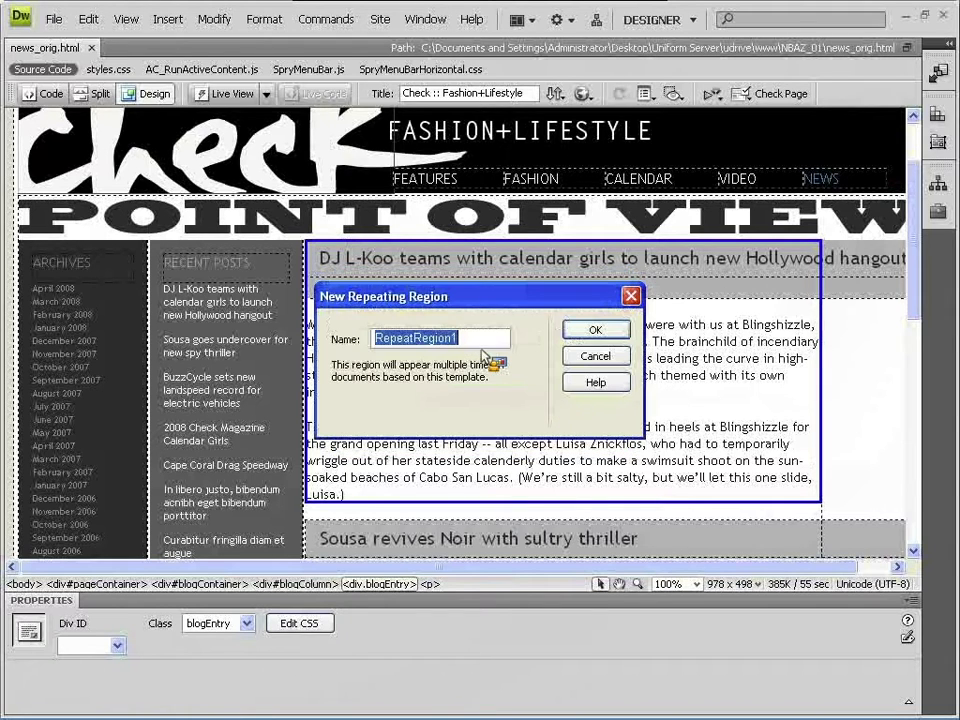
type("BlogEntry")
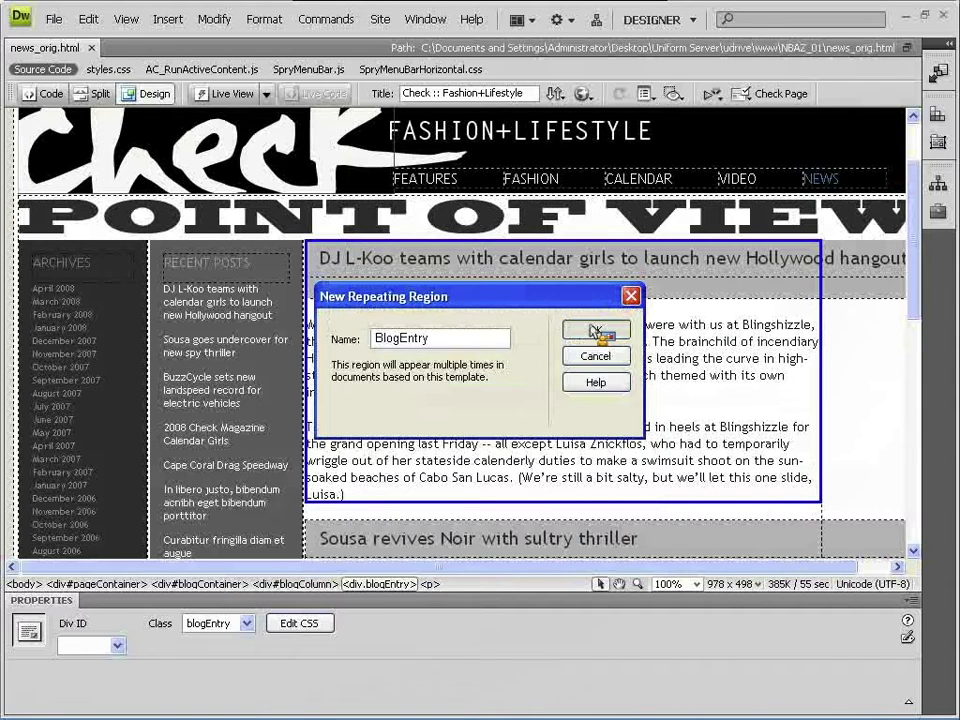
left_click(594, 330)
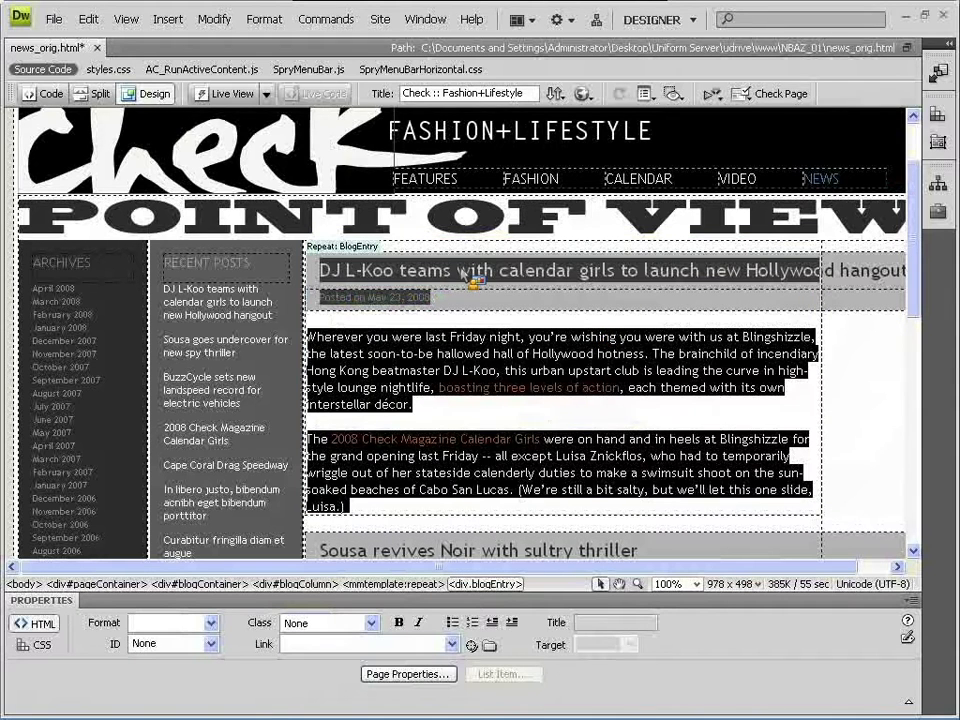
- Select the DJ L-Koo post title text, then a few words of the first paragraph
left_click(470, 278)
left_click_drag(410, 283, 838, 283)
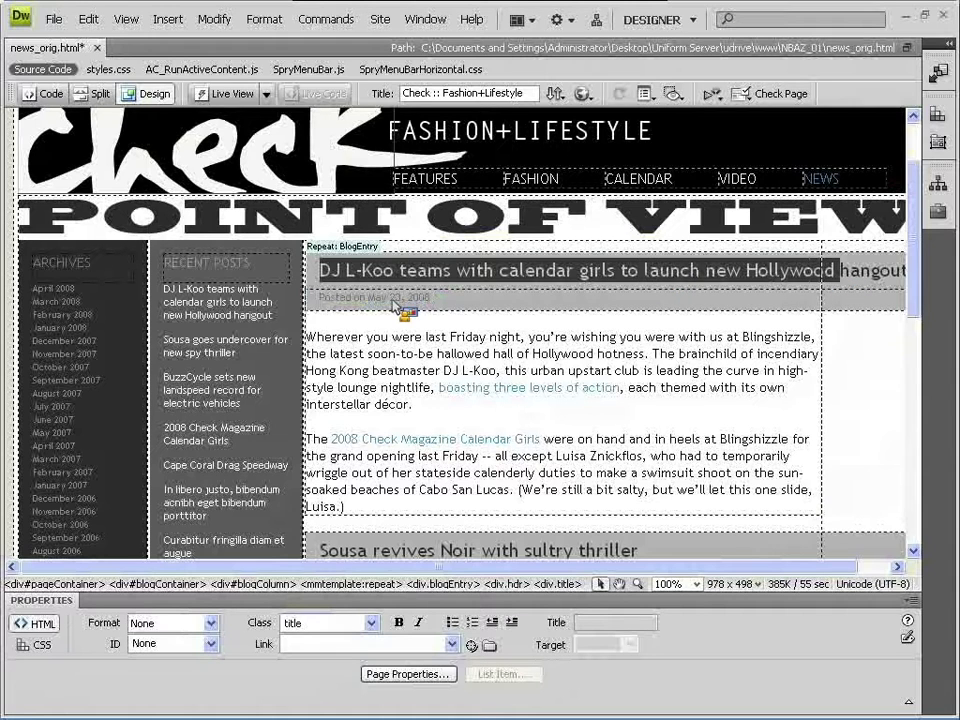
left_click(400, 305)
left_click_drag(350, 338, 626, 278)
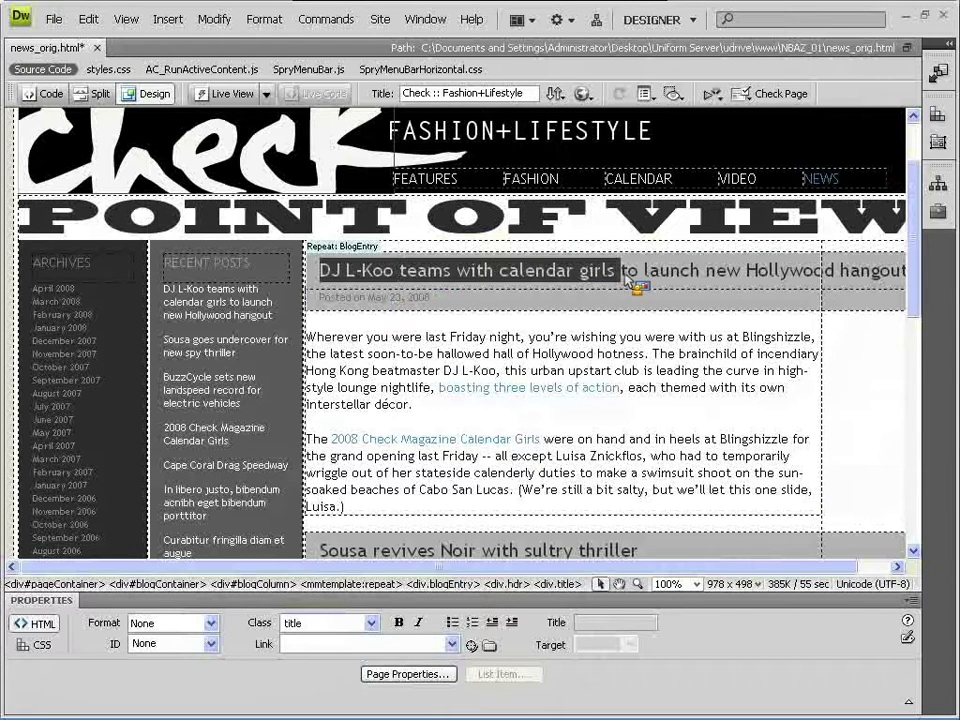
- Select the DJ L-Koo post title, ending with the whole title div selected
left_click(638, 285)
left_click_drag(702, 278, 455, 280)
left_click(402, 277)
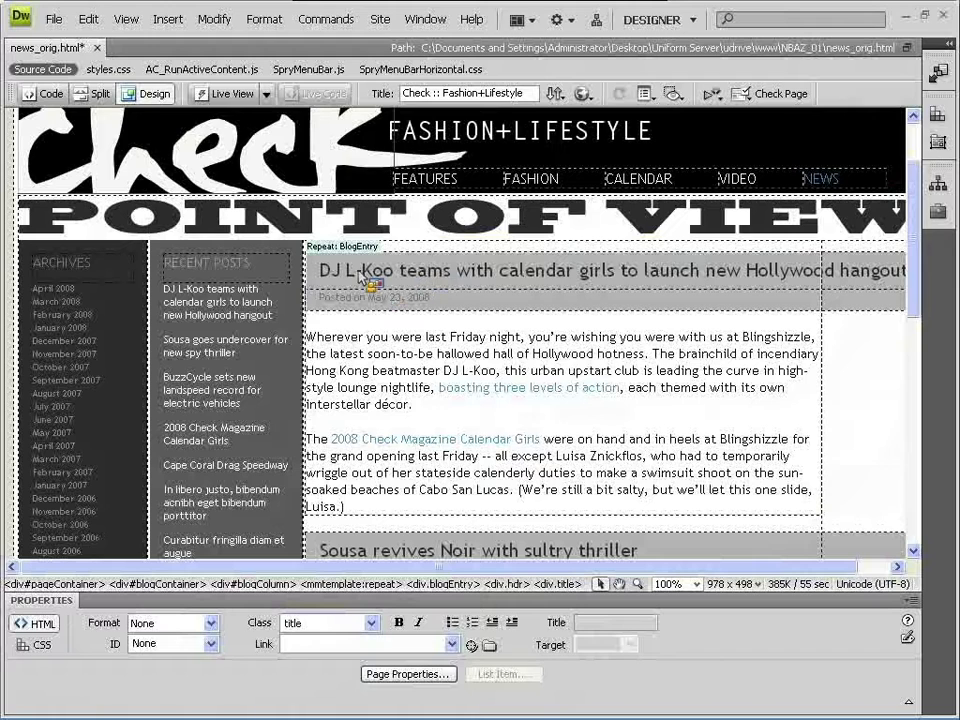
left_click_drag(320, 272, 632, 283)
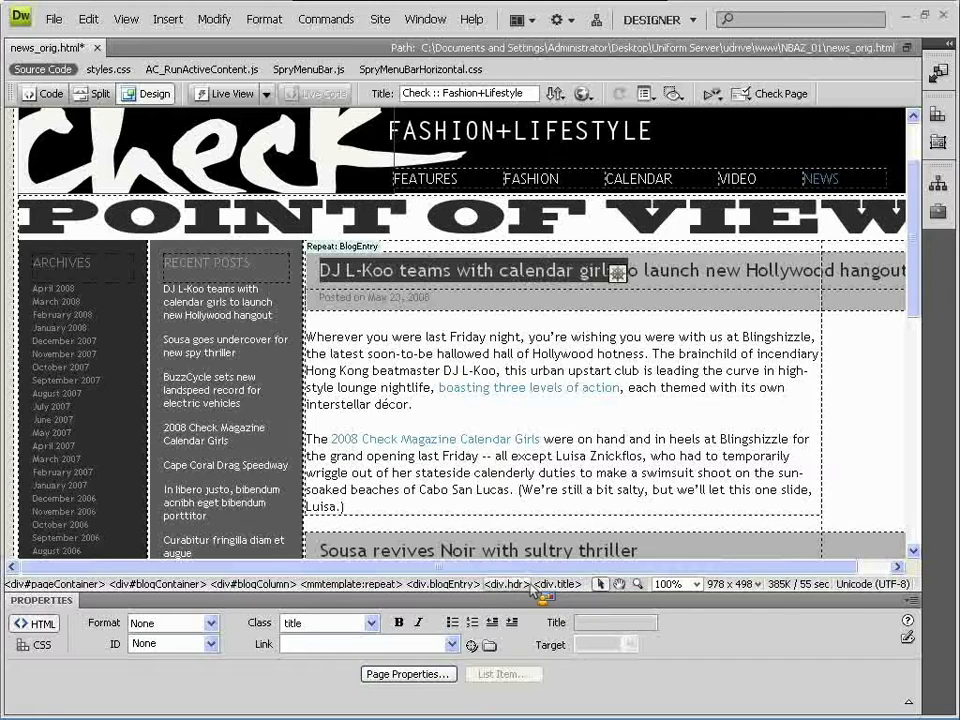
key("alt+space")
key("Escape")
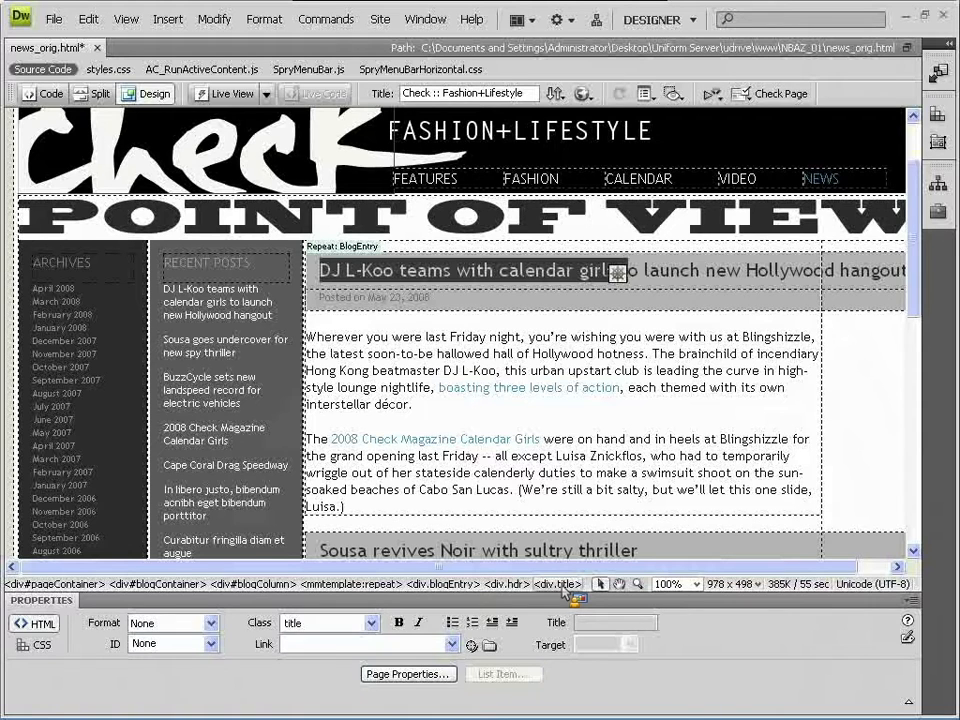
left_click(560, 585)
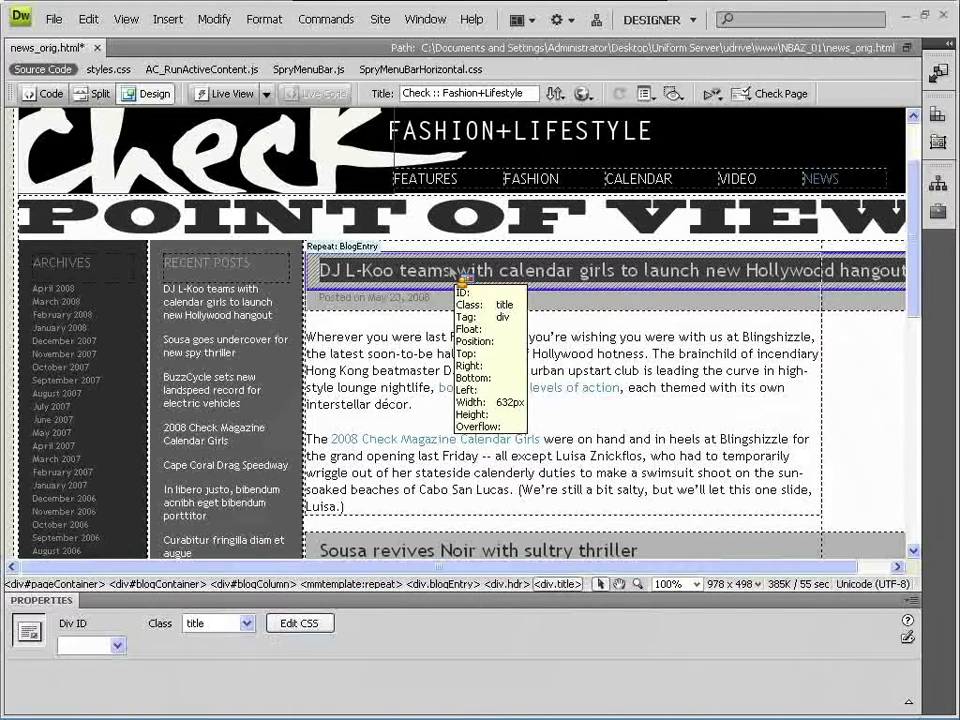
- Make the title div an editable region named BlogTitle, turning off the conversion notice
left_click(167, 19)
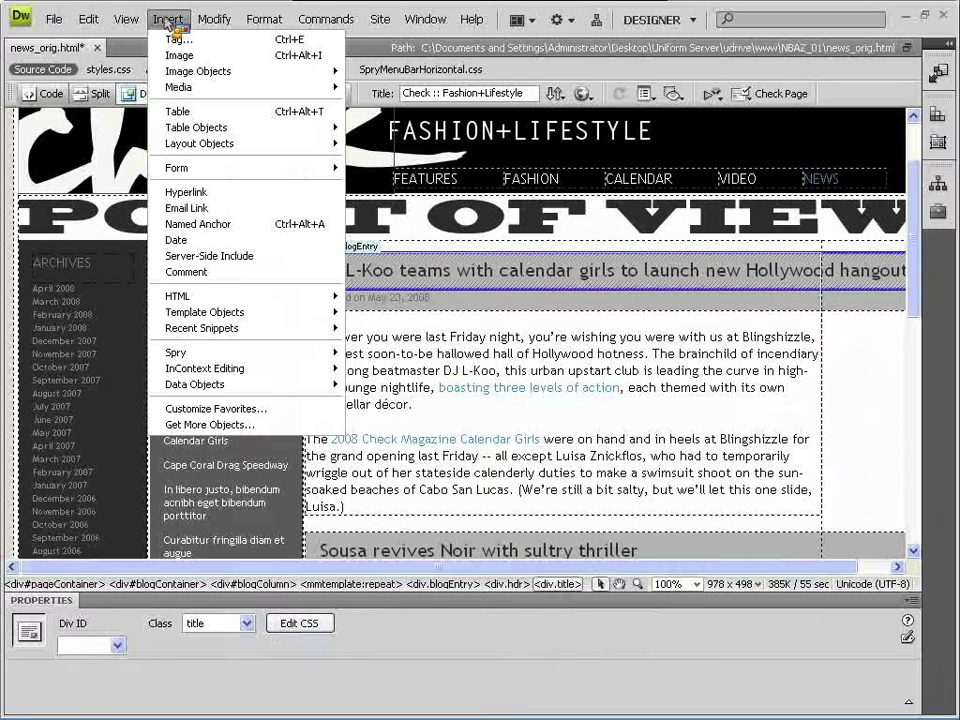
mouse_move(257, 316)
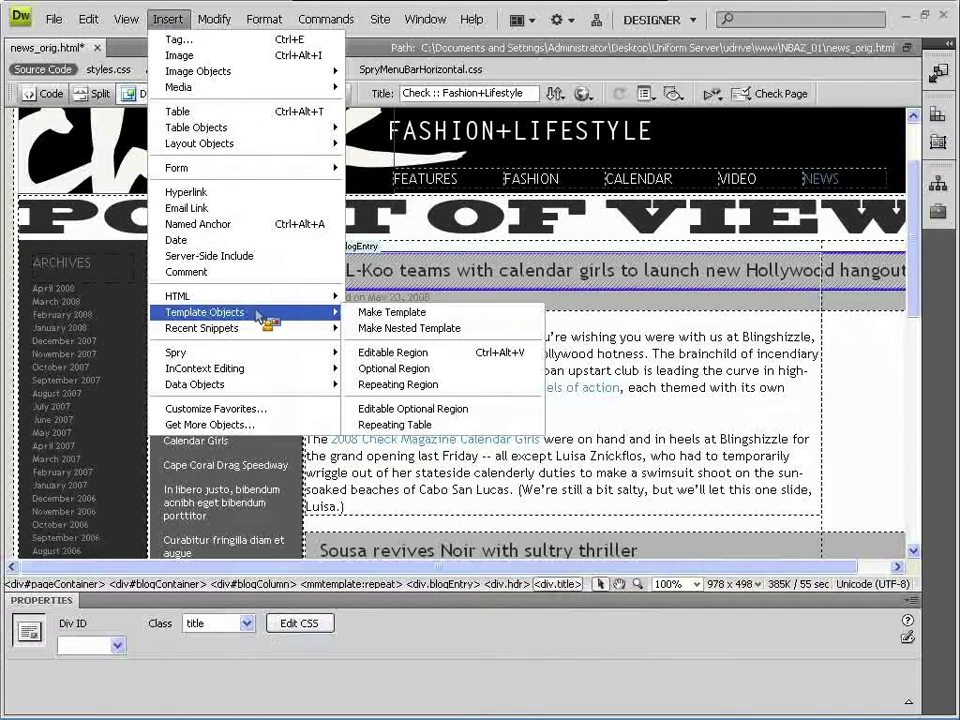
left_click(377, 353)
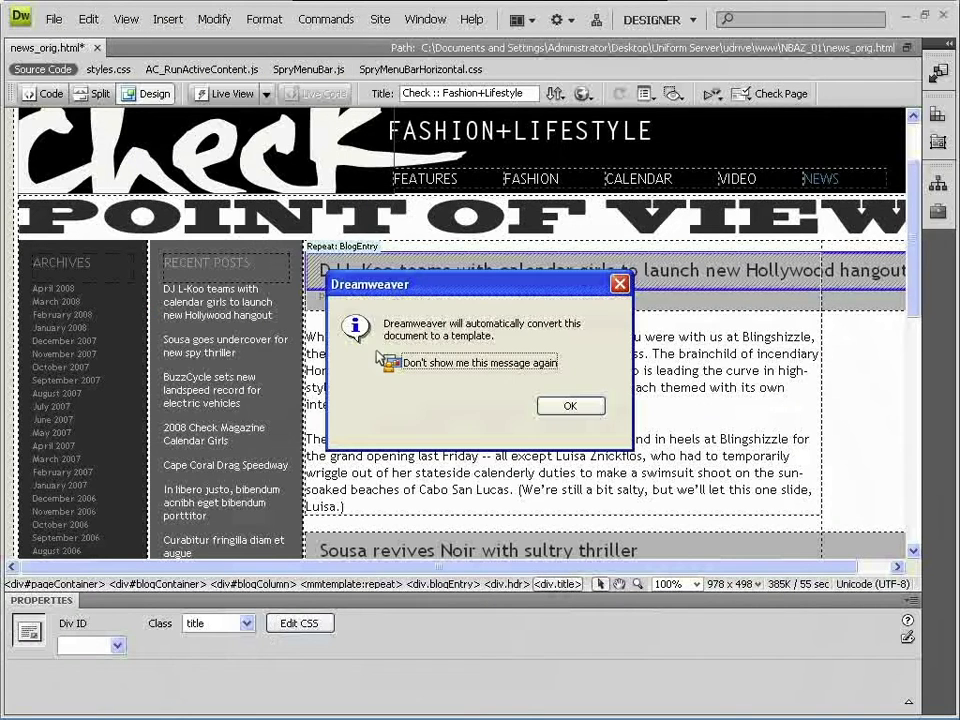
left_click(389, 362)
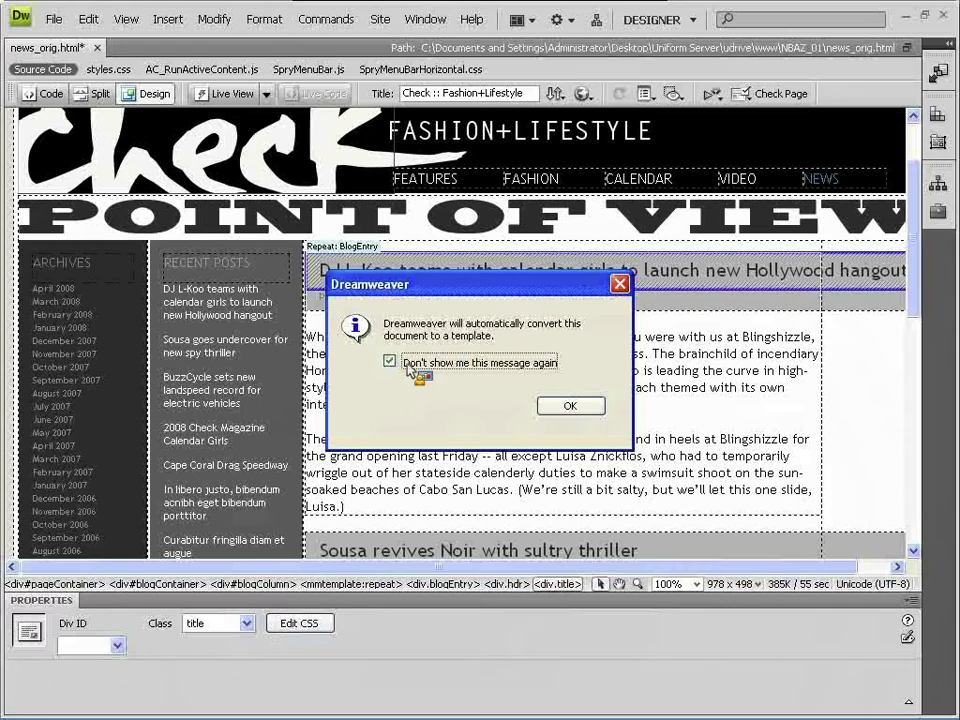
left_click(562, 405)
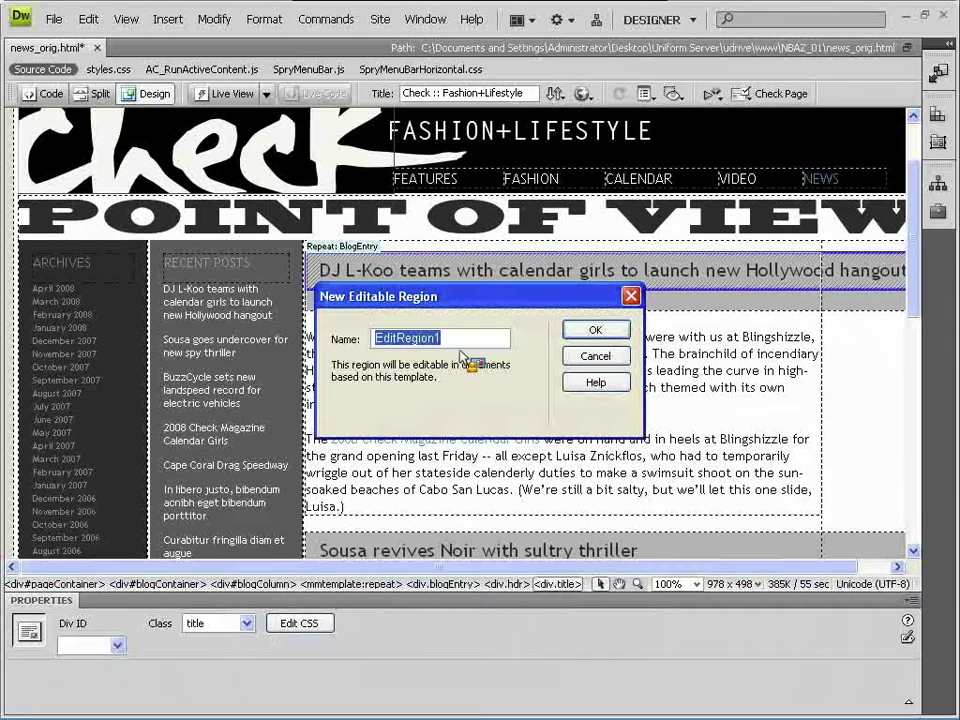
type("Blogz")
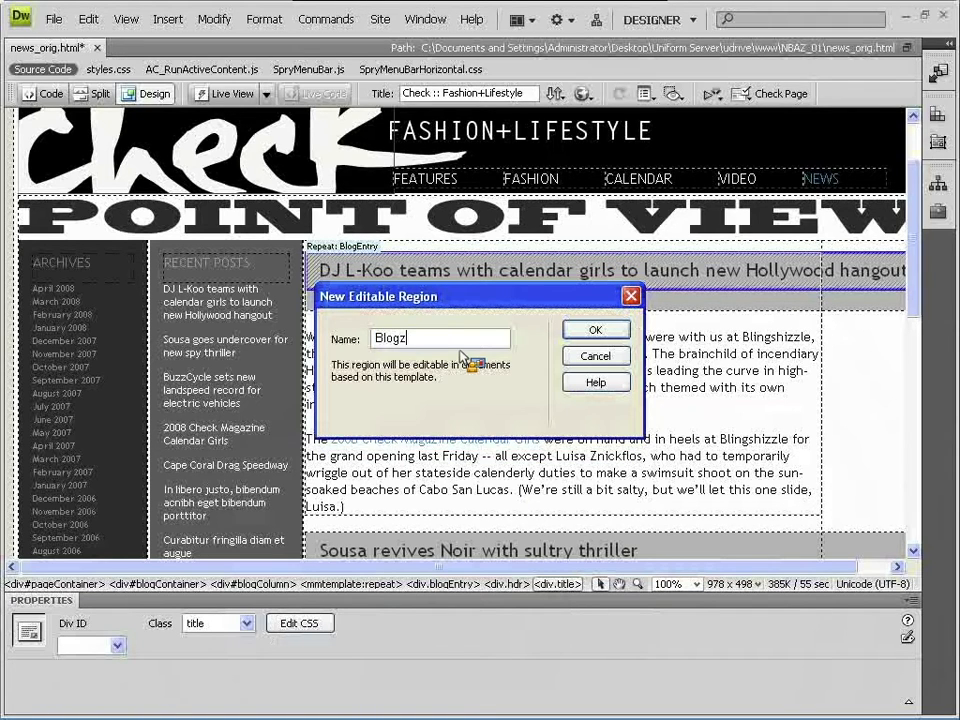
key("BackSpace")
type("Title")
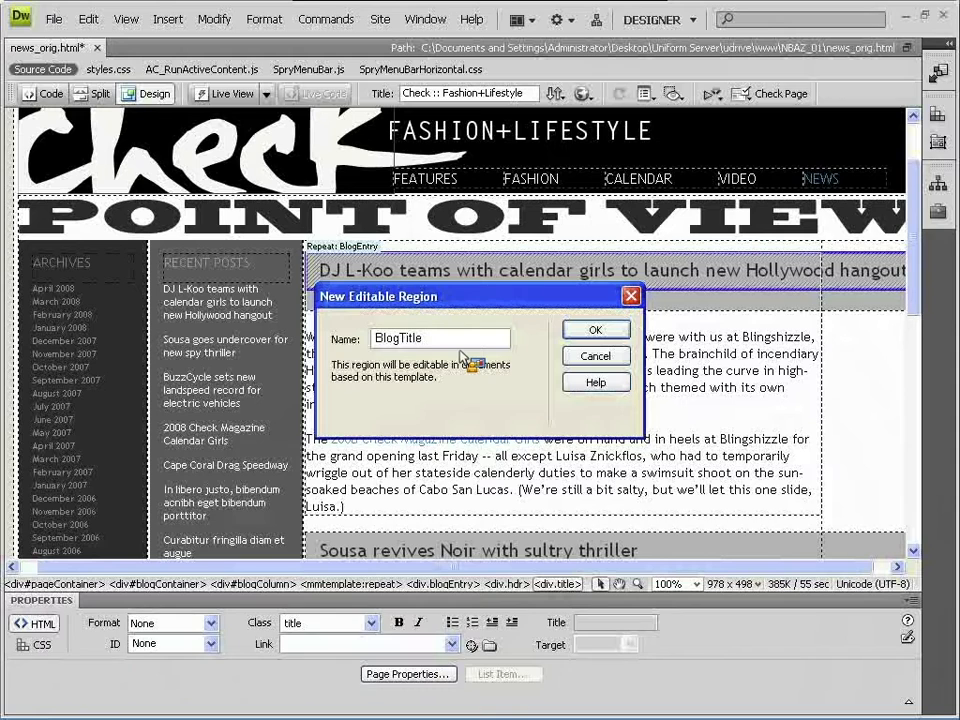
key("Return")
left_click(405, 318)
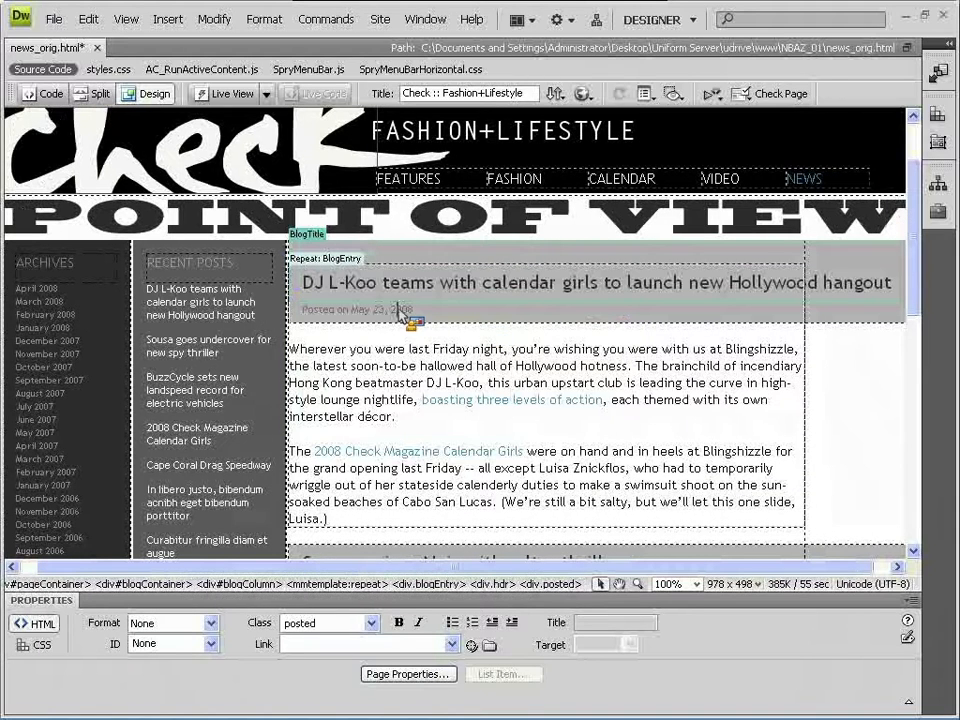
- Make the Posted on date div an editable region named BlogDate
left_click(555, 585)
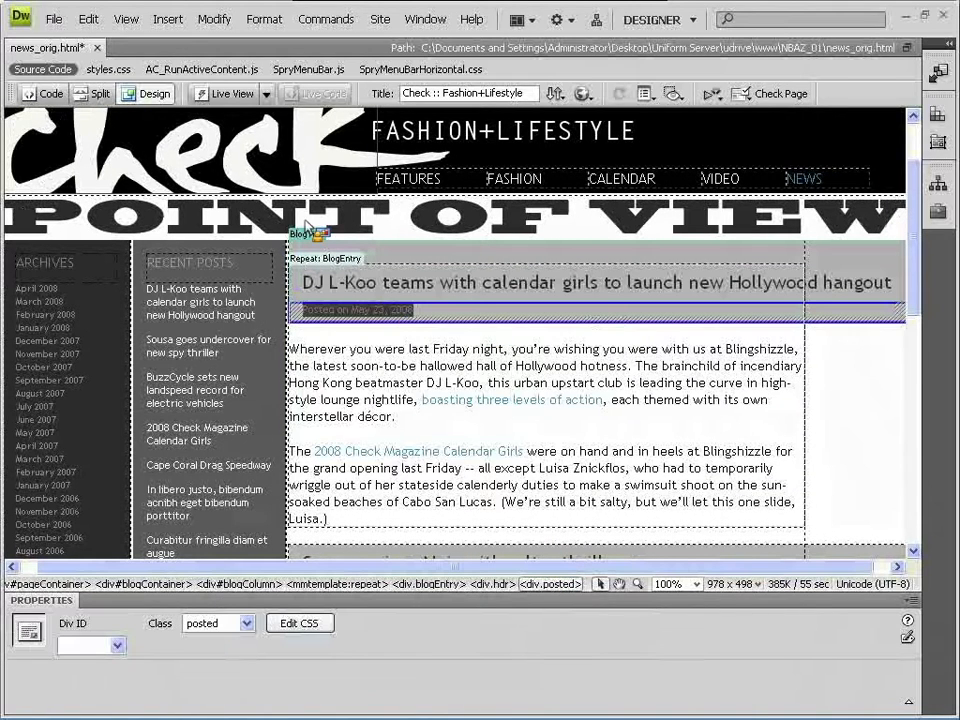
left_click(167, 19)
mouse_move(262, 312)
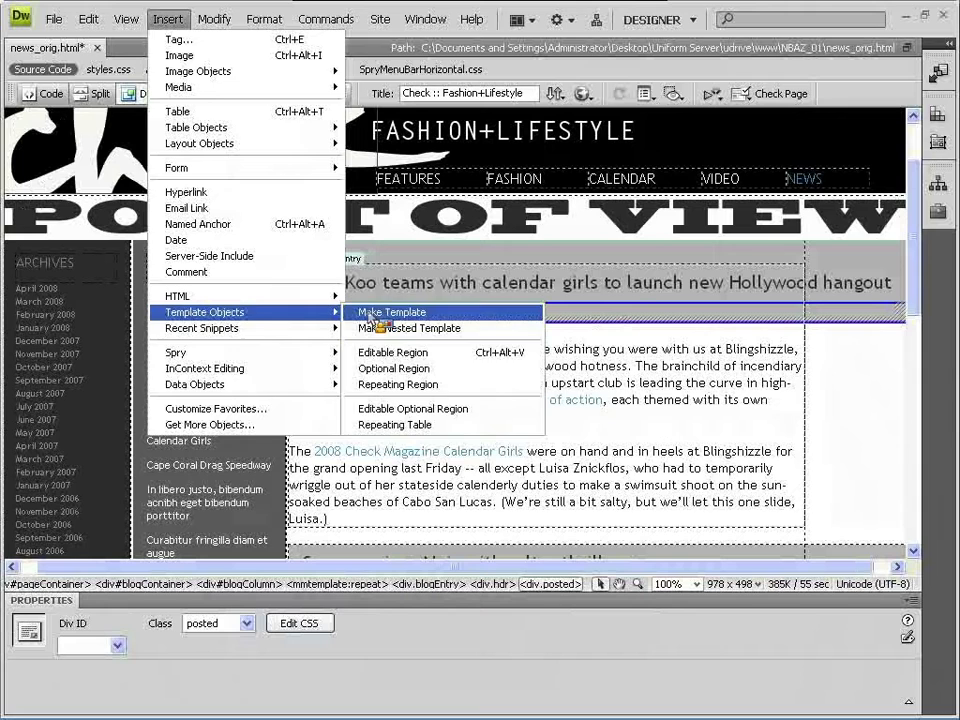
left_click(416, 351)
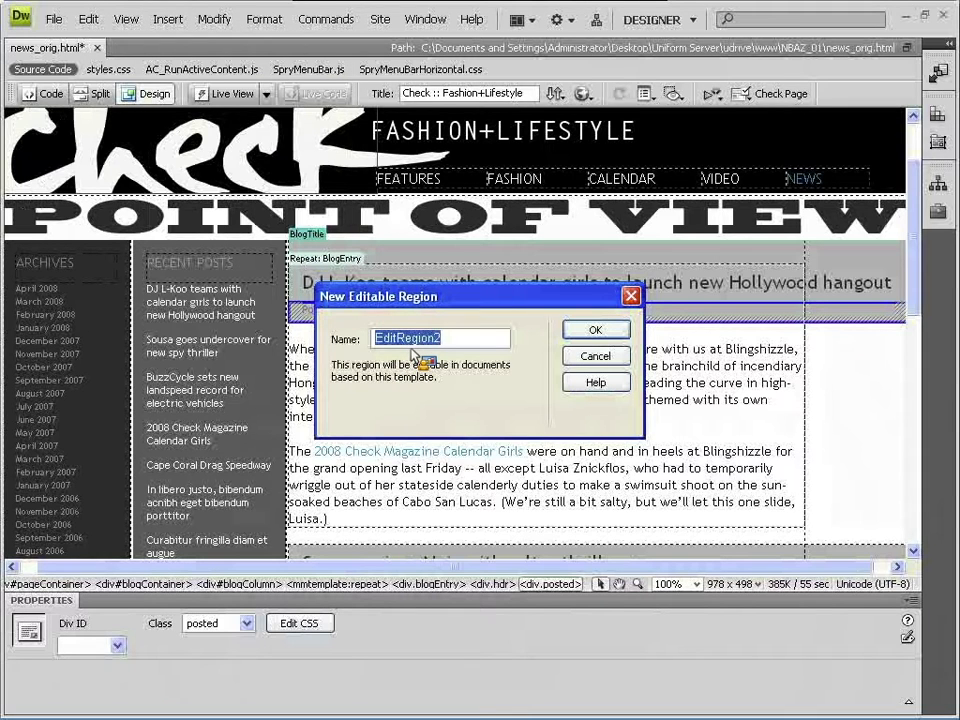
type("BlogDate")
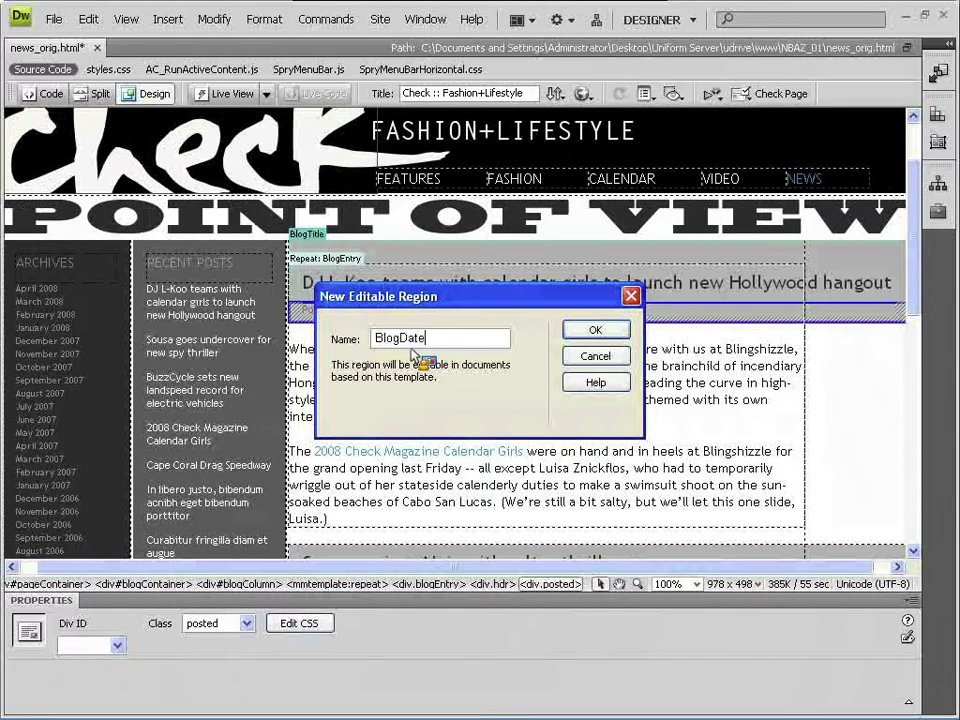
key("Return")
- Select the post's body paragraphs and make them an editable region named BlogContent
left_click(400, 372)
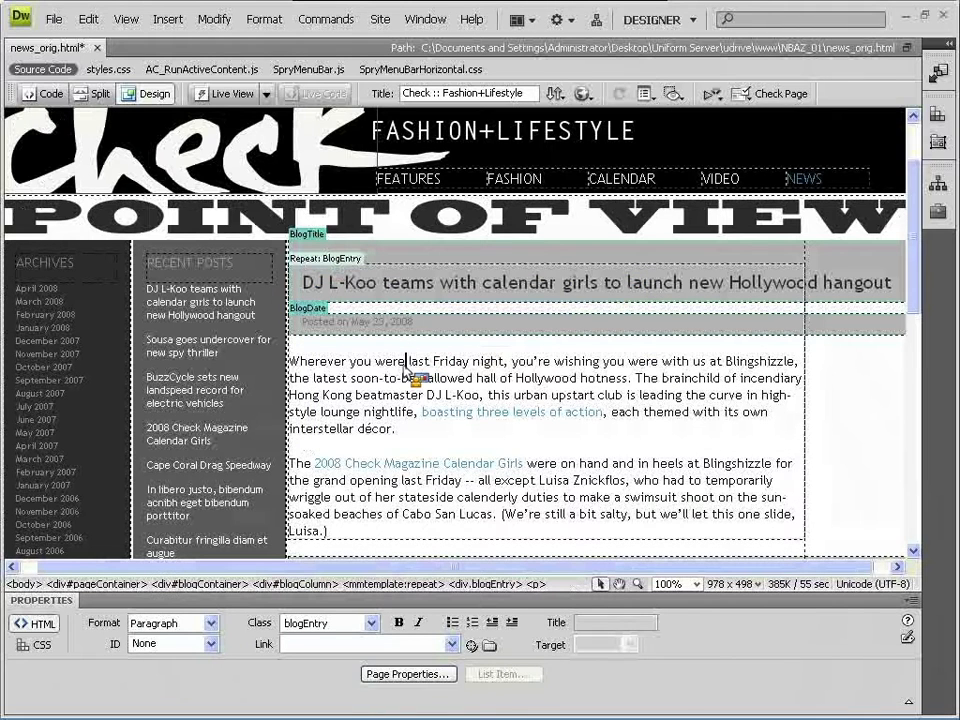
left_click_drag(367, 370, 437, 378)
left_click_drag(382, 533, 294, 361)
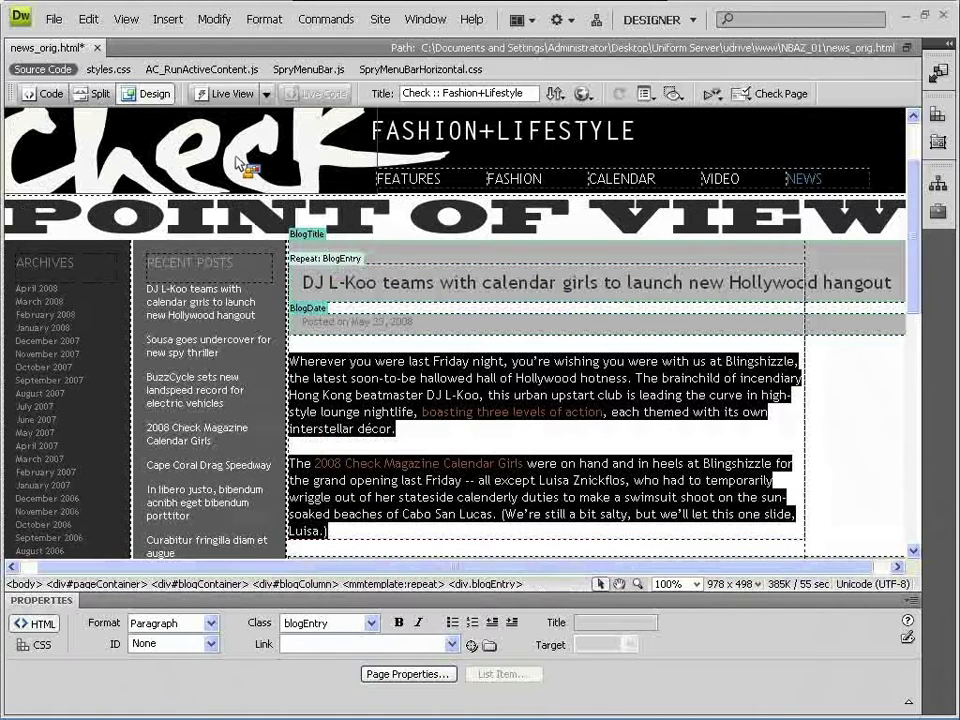
left_click(166, 19)
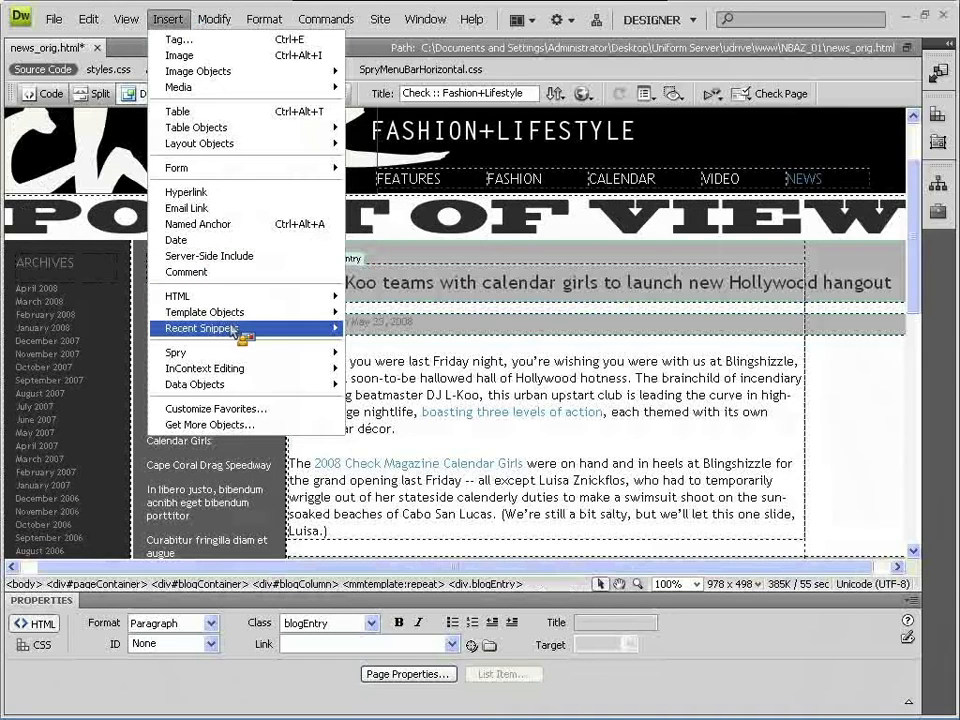
mouse_move(232, 316)
left_click(390, 353)
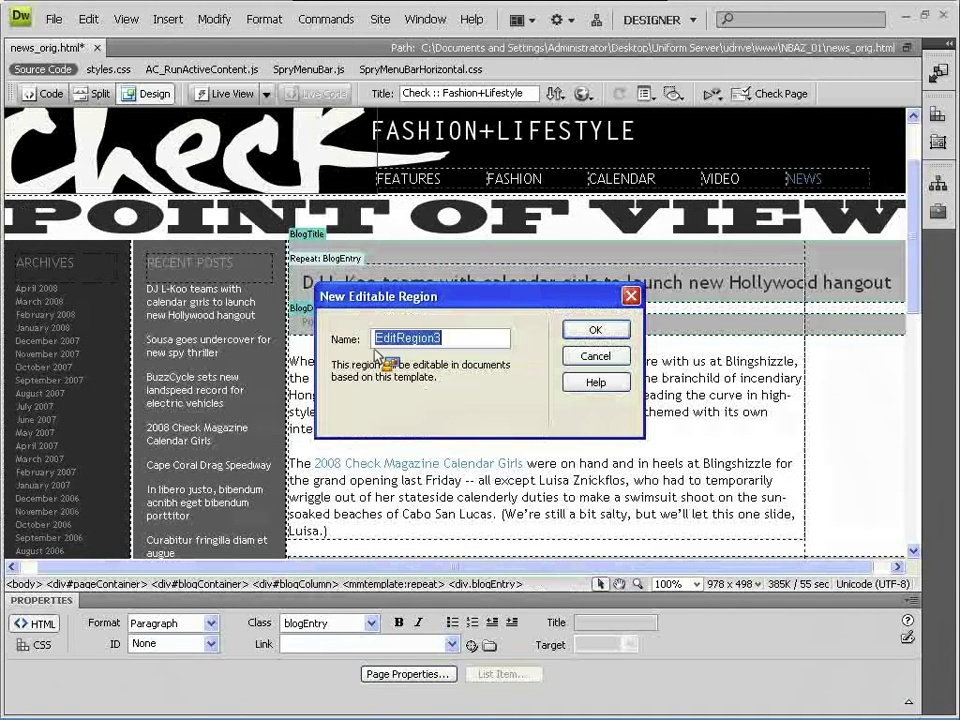
type("BlogCon")
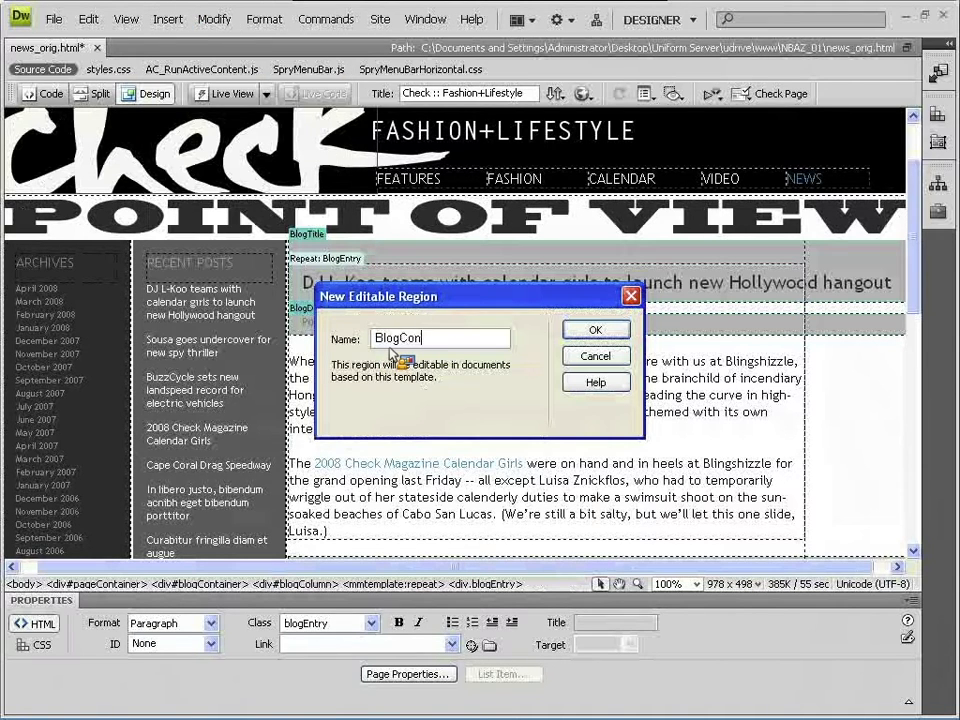
key("Return")
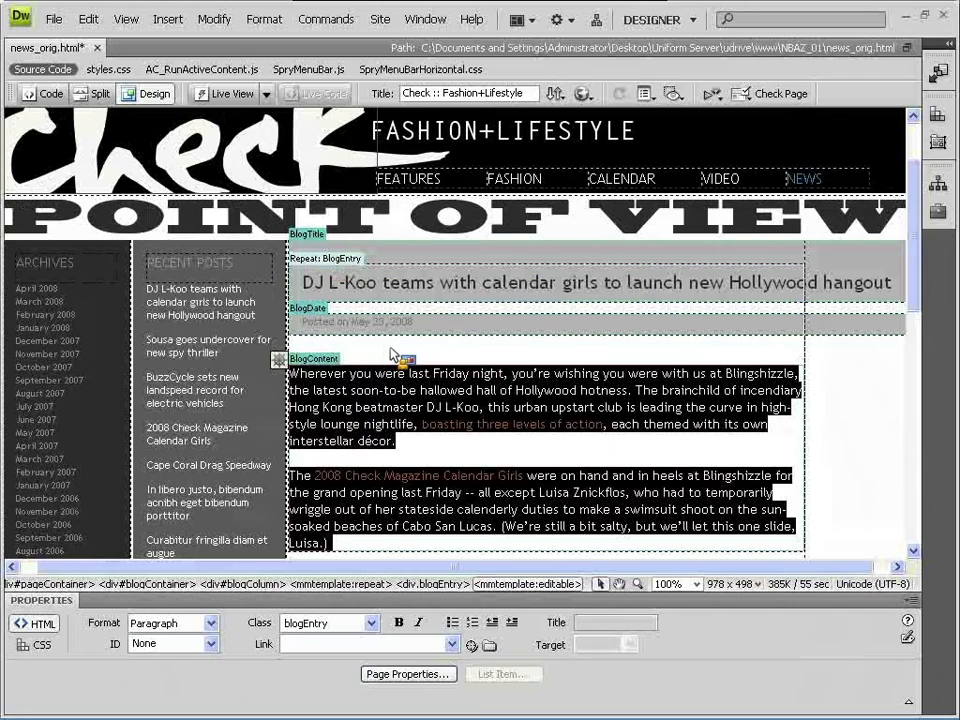
- Cancel a Save As copy of news_orig.html and reopen the File menu
left_click(64, 21)
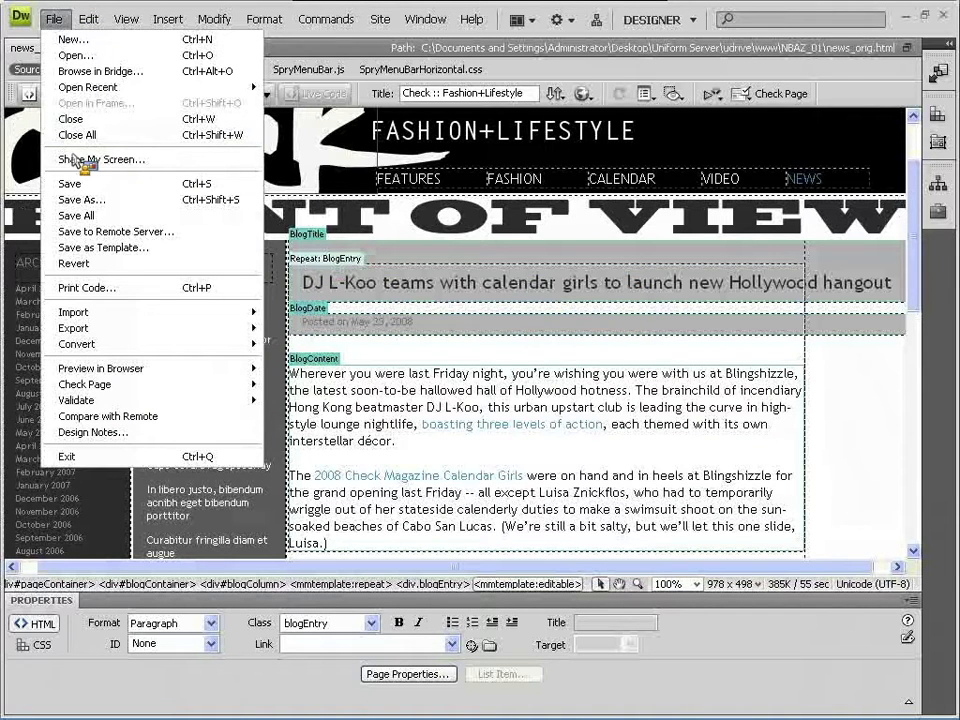
left_click(116, 202)
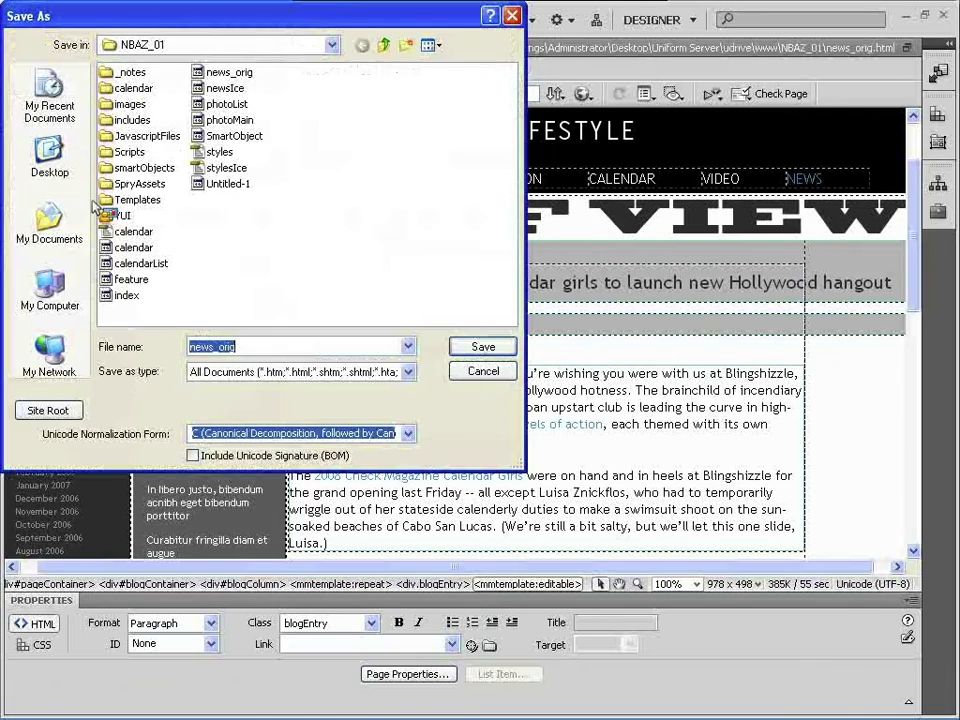
left_click_drag(238, 27, 283, 27)
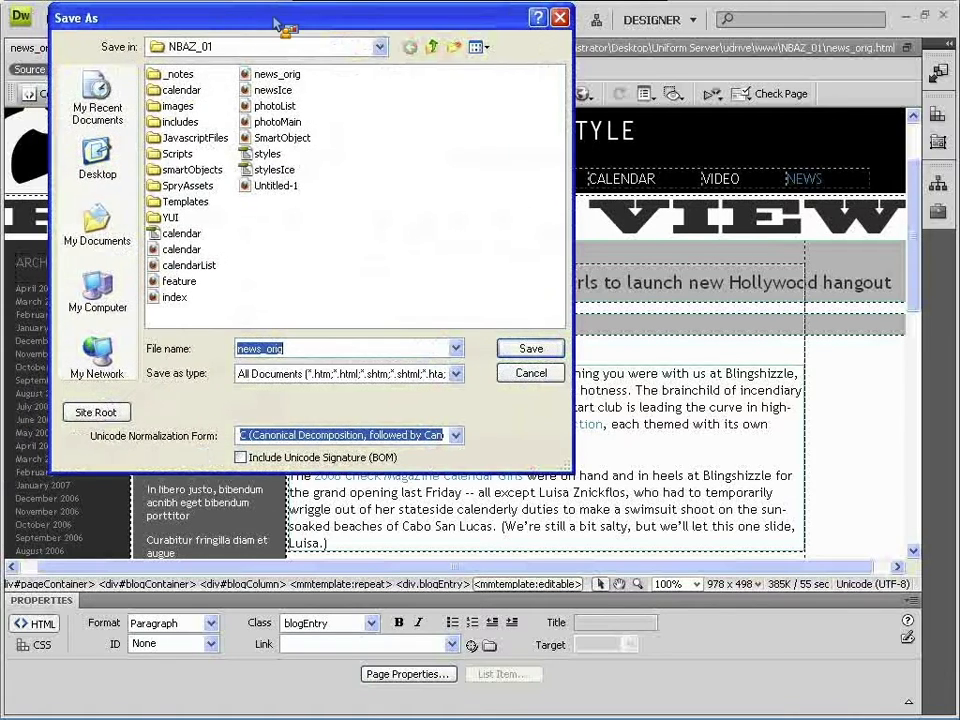
left_click(548, 373)
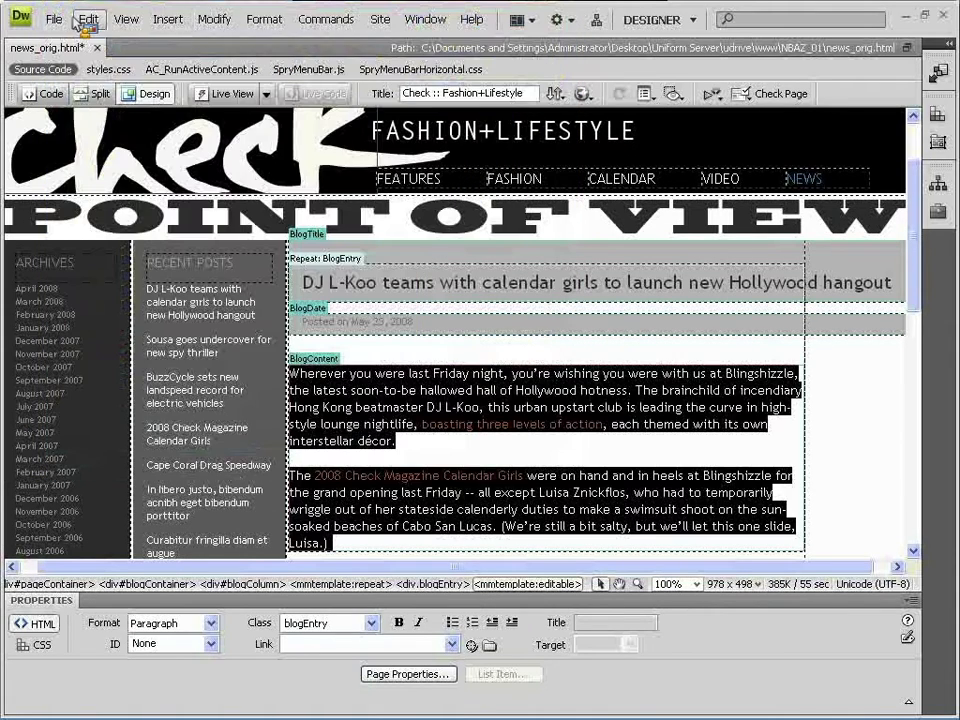
left_click(58, 20)
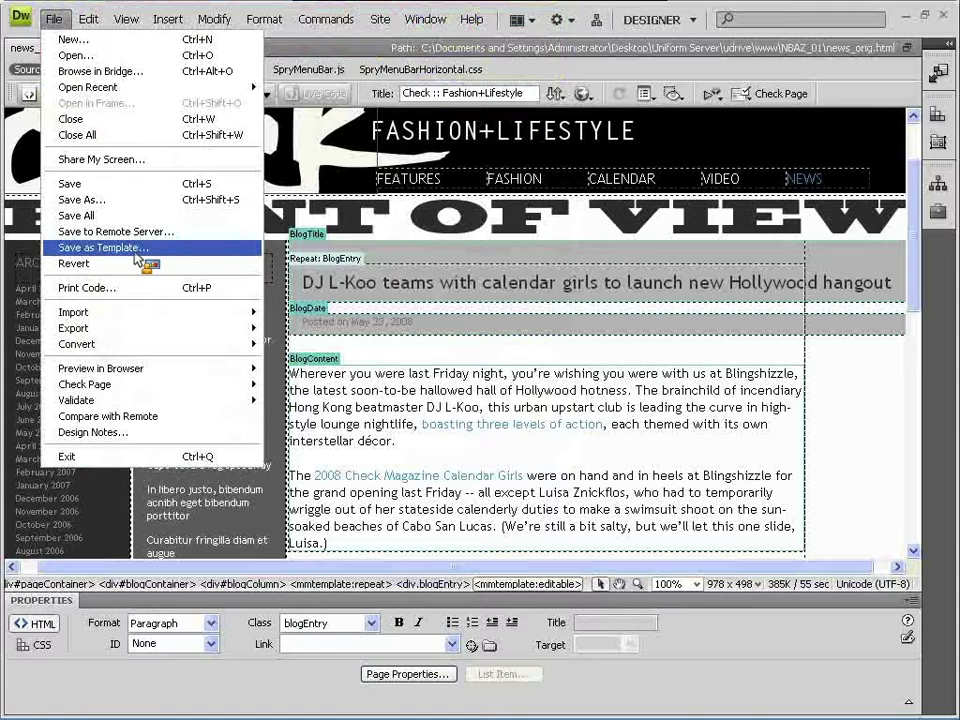
key("Escape")
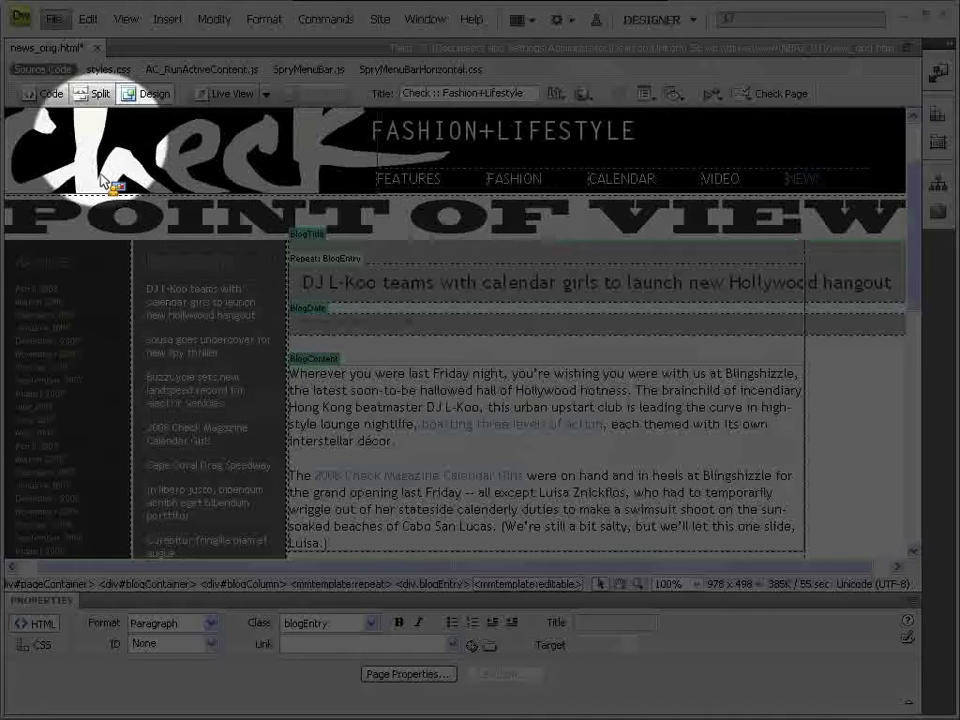
left_click(62, 21)
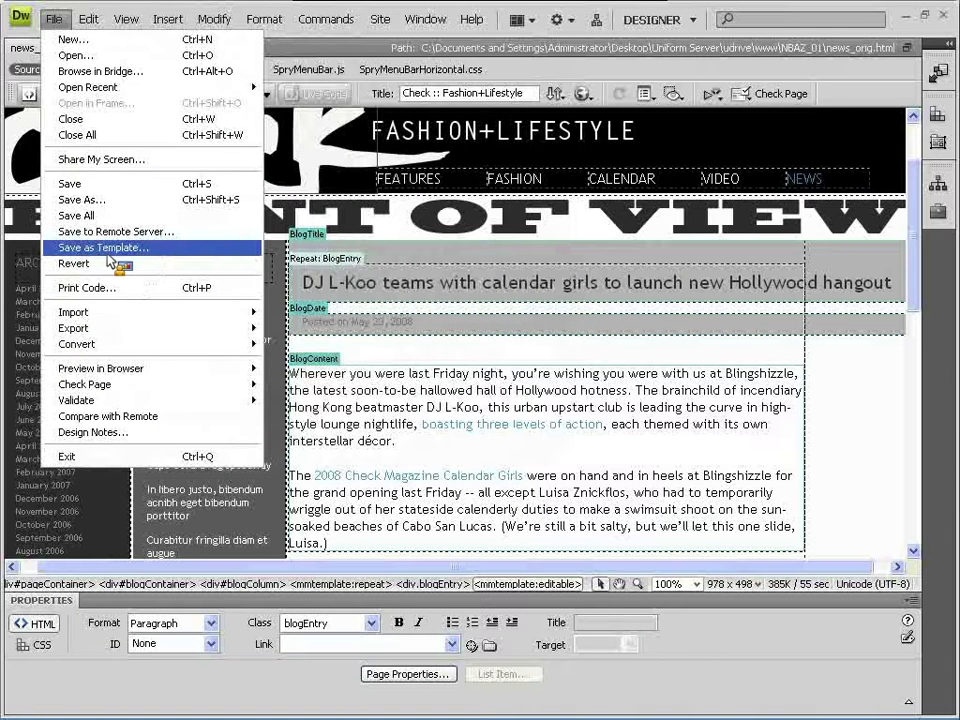
- Save the page as template 'News page' in site NBAZ_01, updating its links
left_click(112, 250)
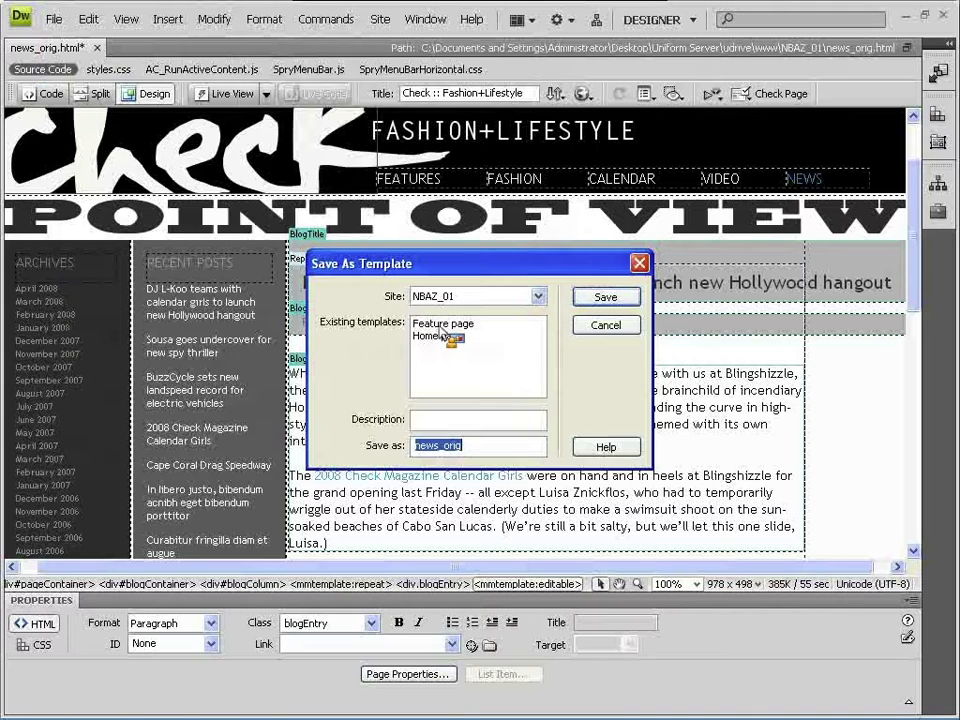
left_click(538, 297)
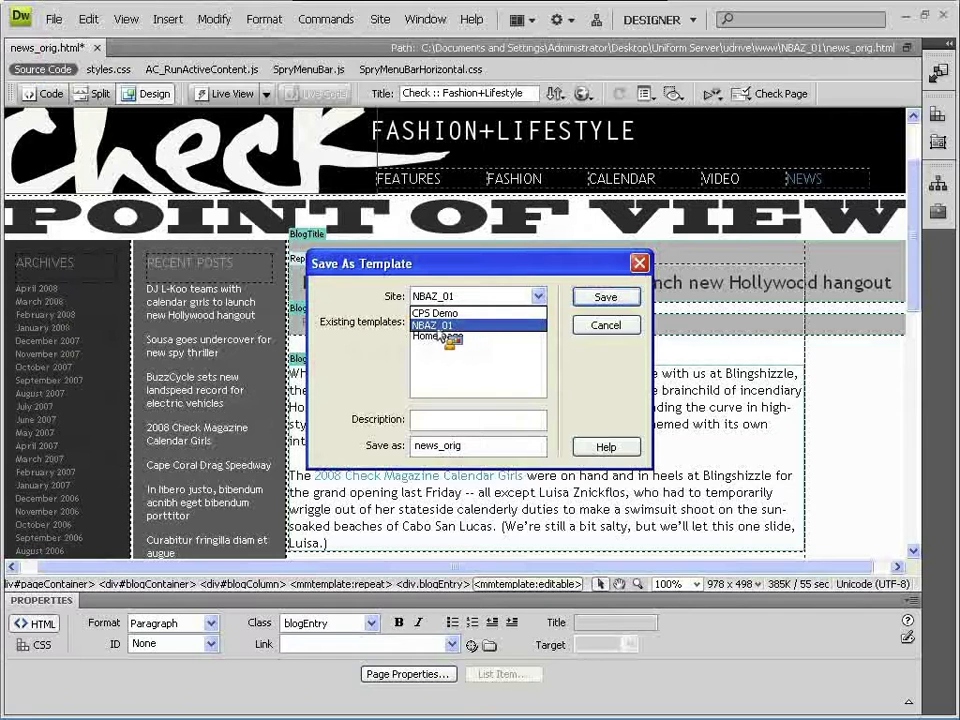
left_click(437, 327)
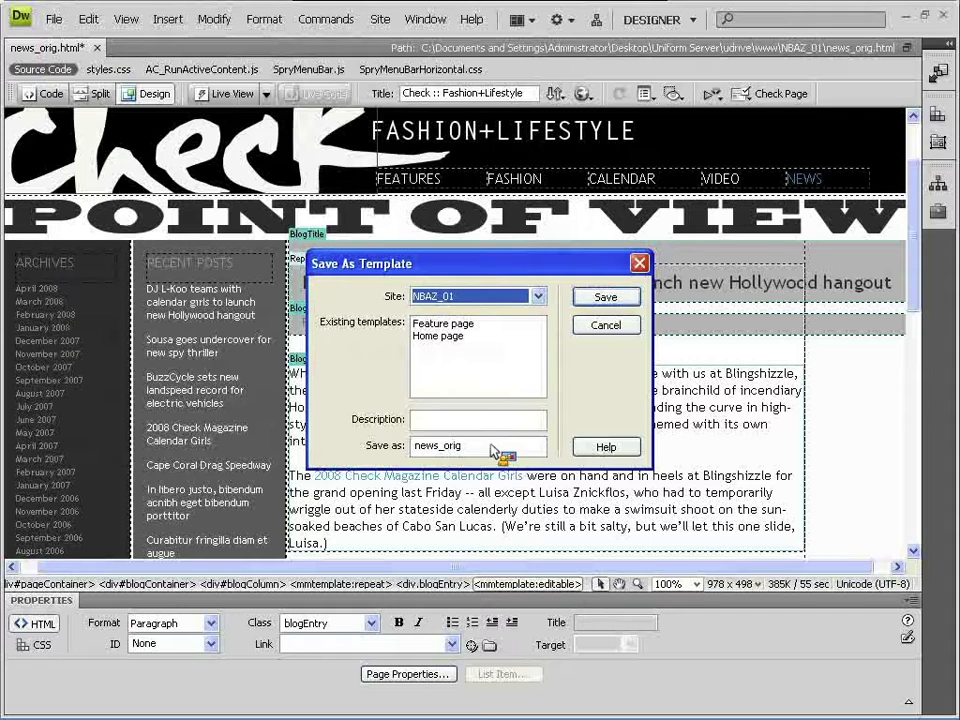
left_click_drag(490, 447, 338, 462)
type("News page")
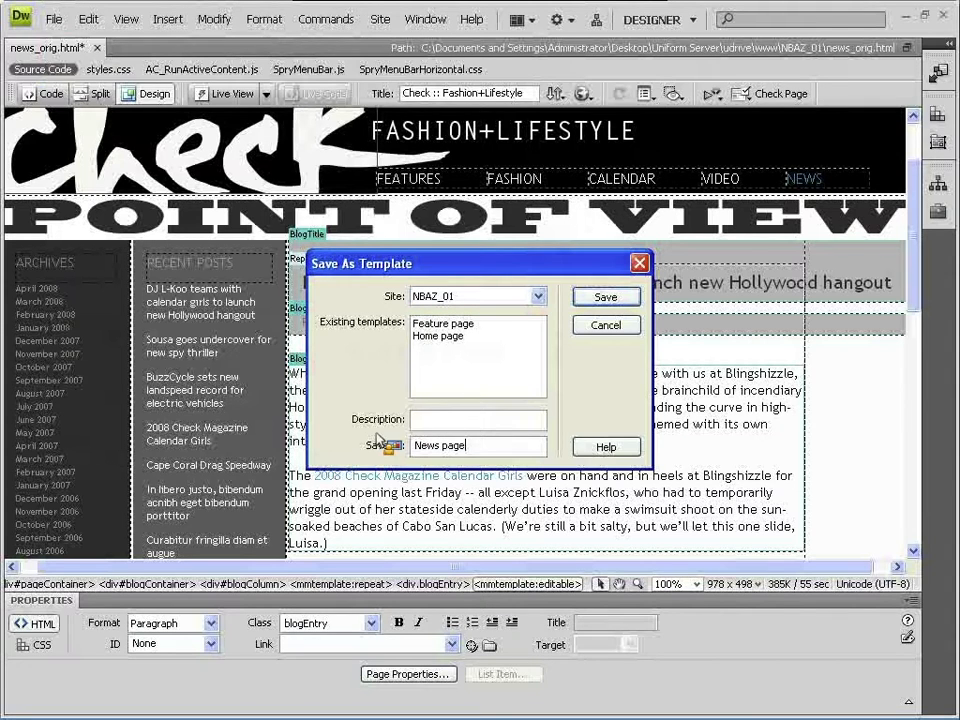
left_click(607, 298)
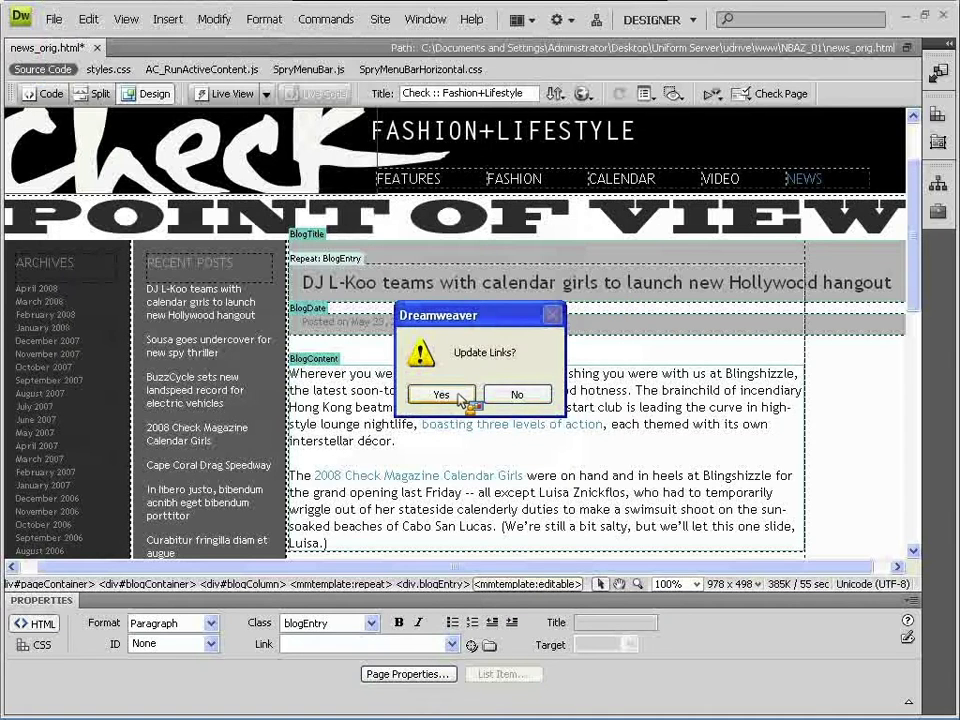
left_click(441, 395)
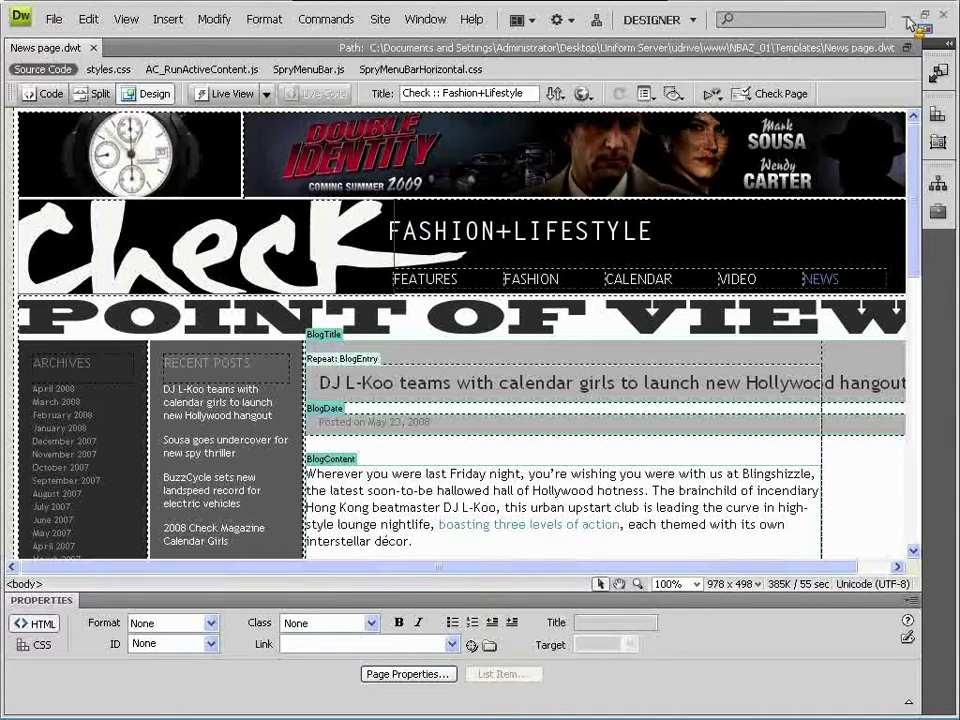
left_click(906, 15)
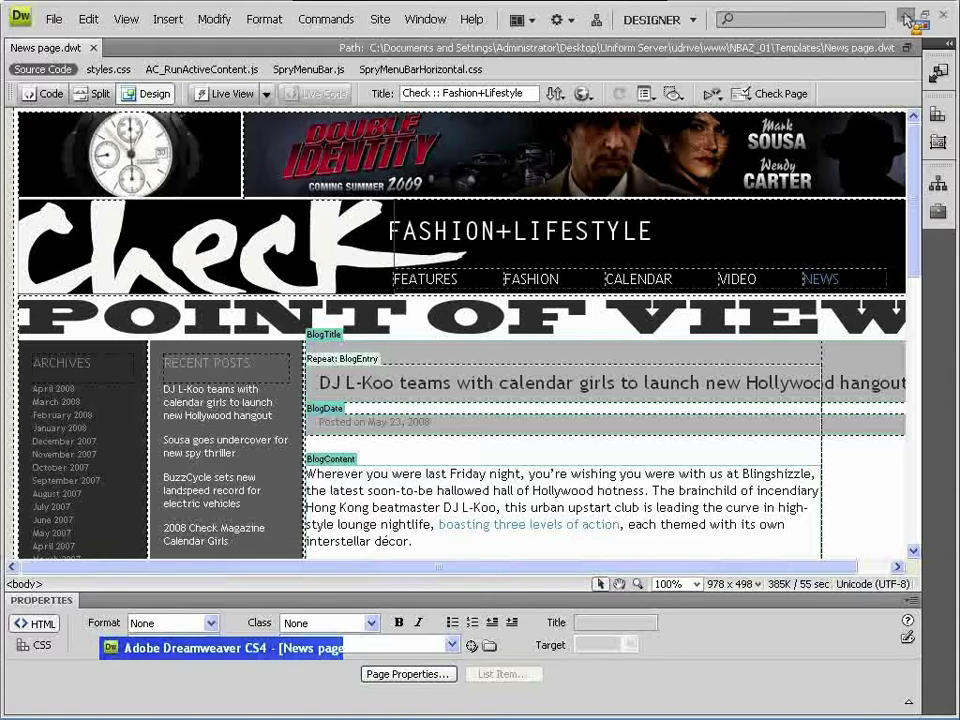
- Launch Adobe Contribute CS4 from the Windows Start menu
left_click(60, 708)
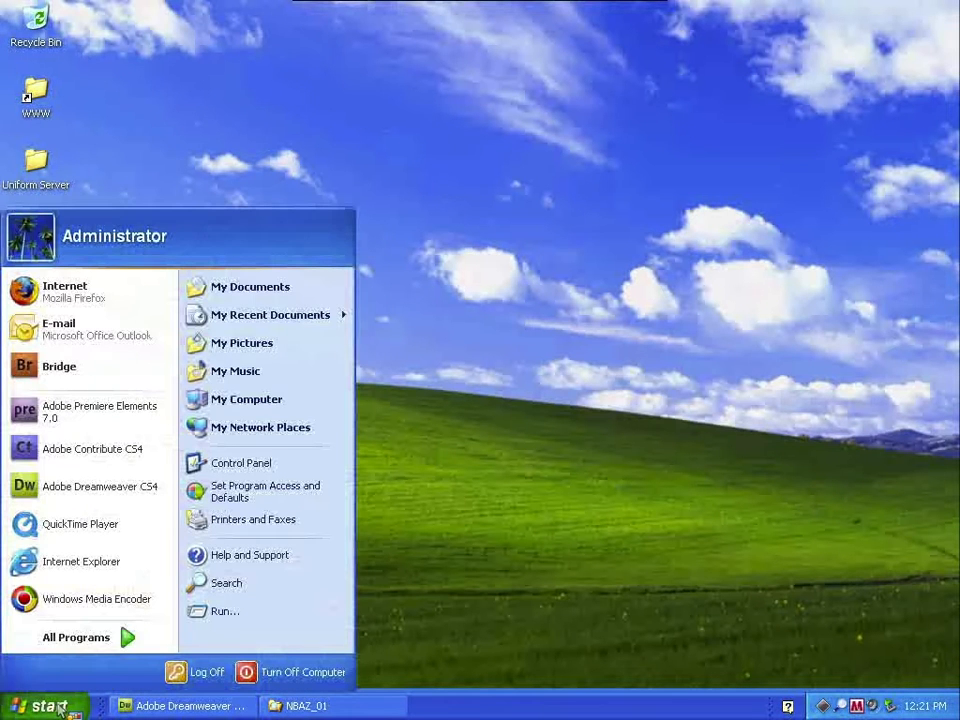
left_click(122, 455)
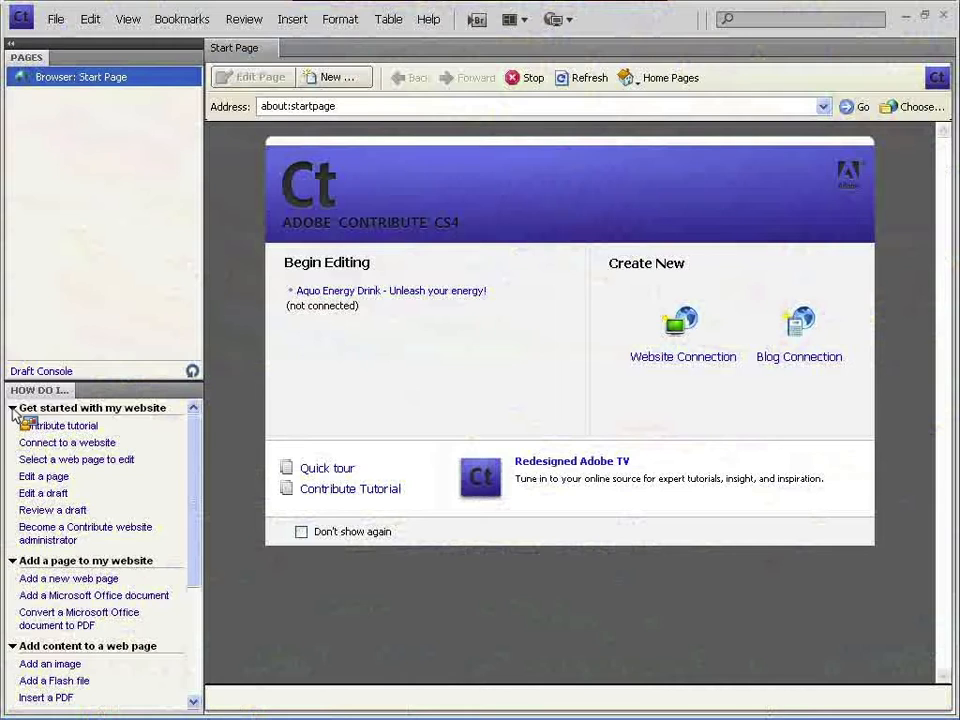
- Collapse the Get started and Add a page How Do I topics, then start a new Website Connection
left_click(13, 408)
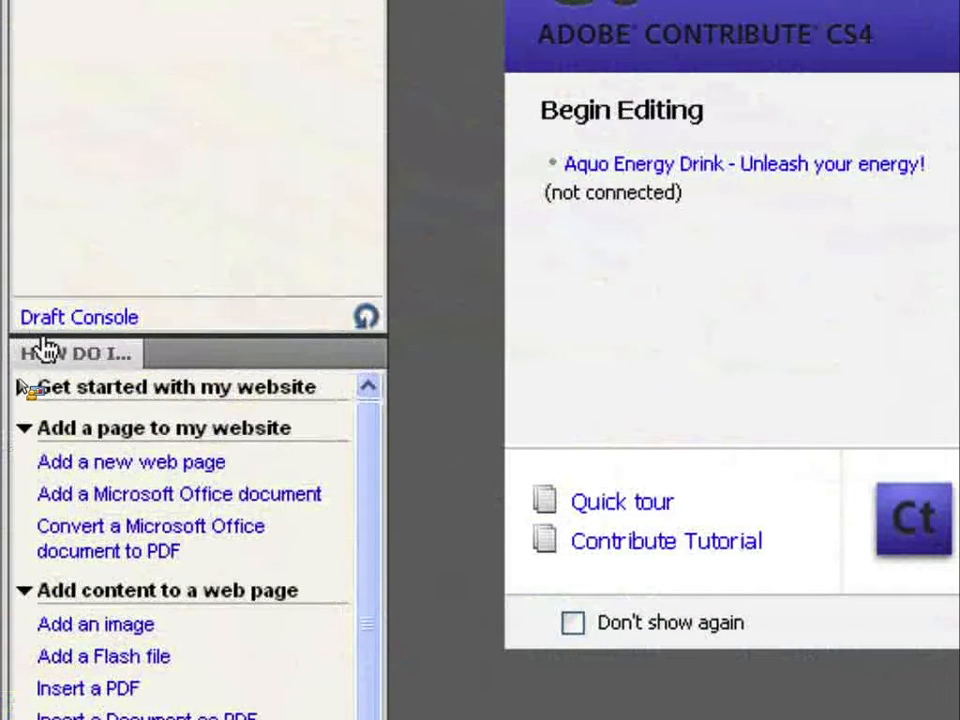
left_click(21, 388)
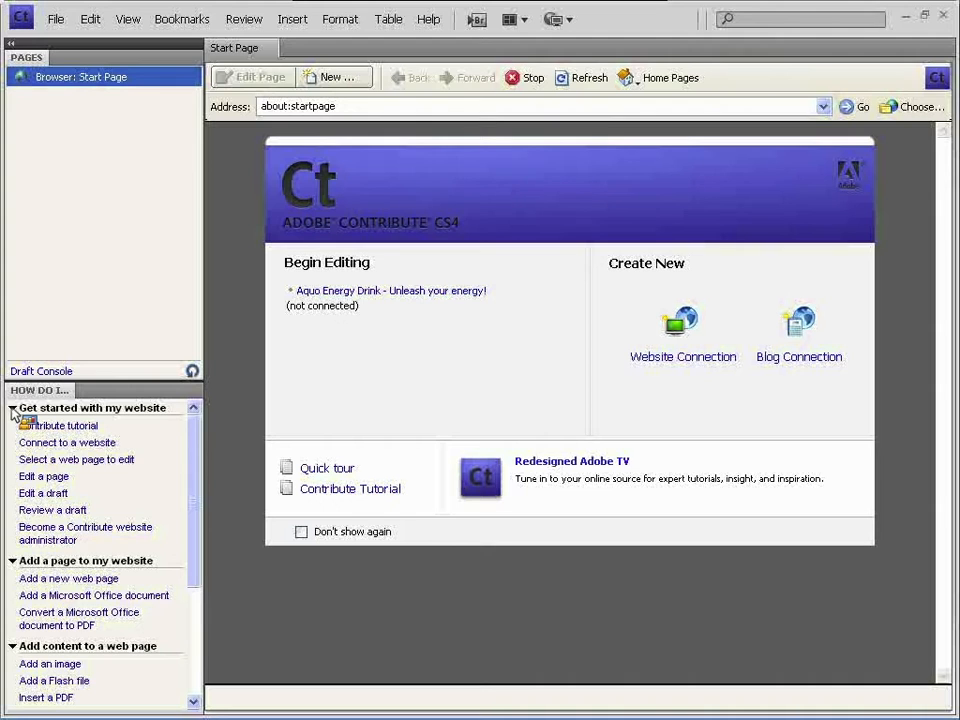
left_click_drag(195, 433, 195, 521)
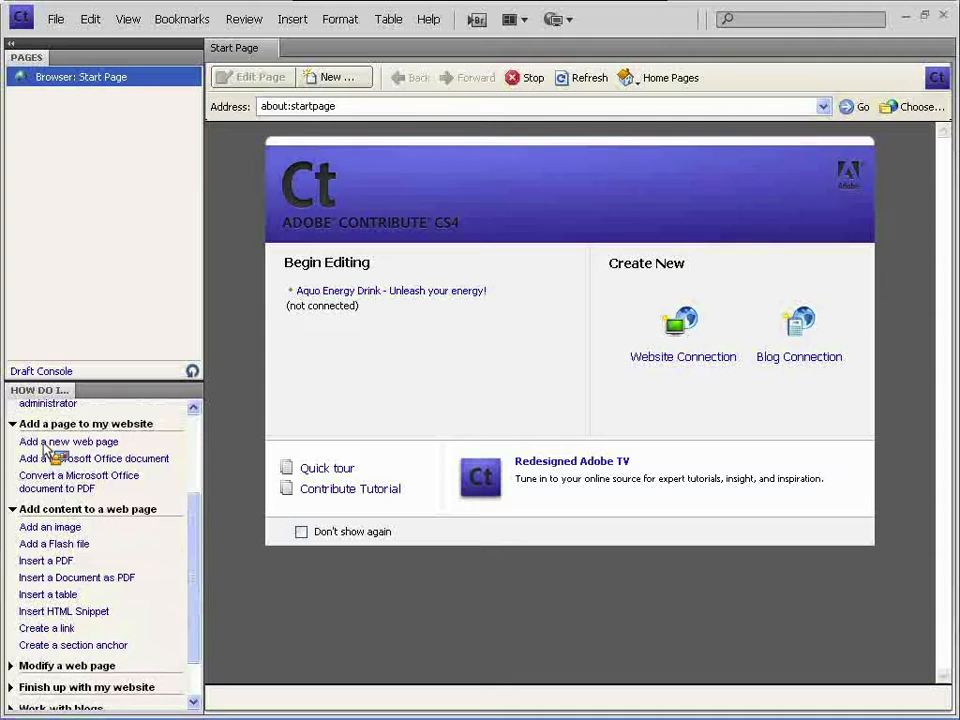
scroll(190, 530, "down", 1)
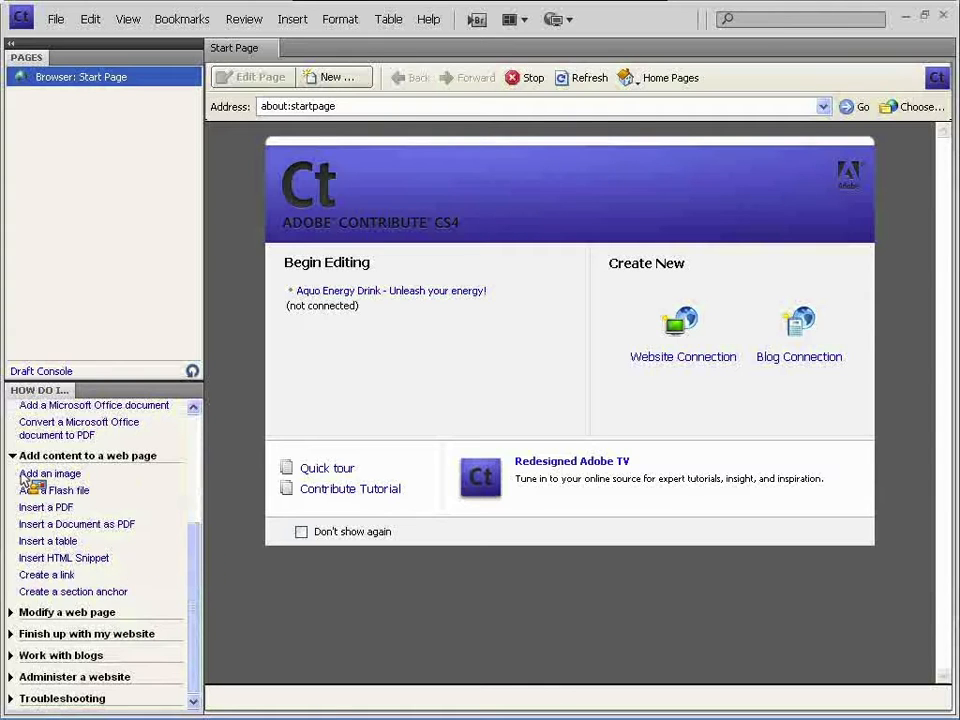
scroll(16, 470, "up", 4)
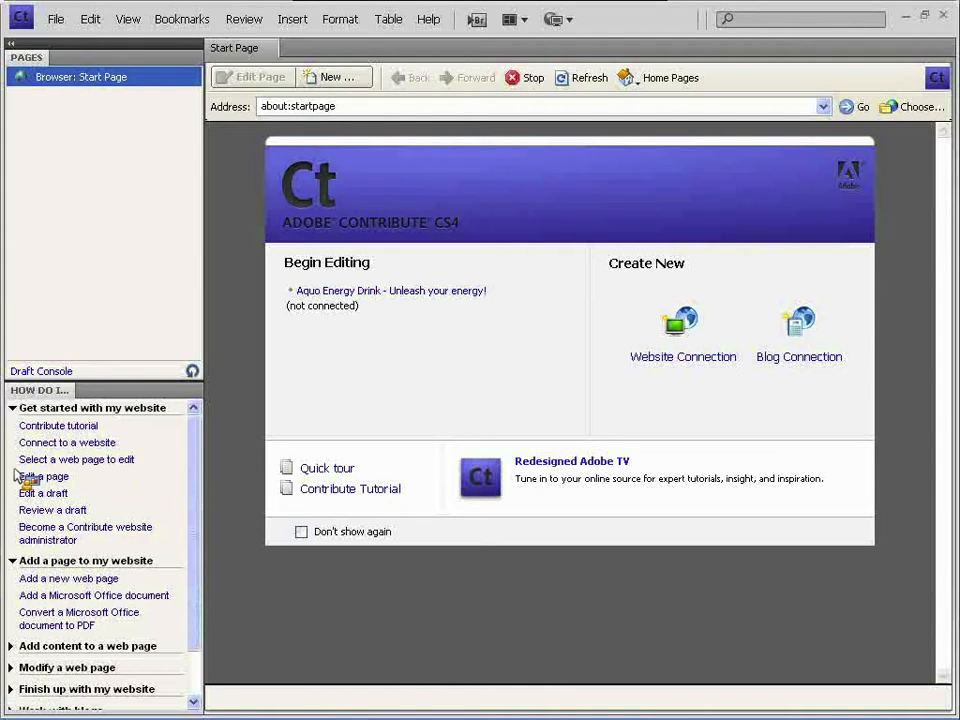
left_click(28, 561)
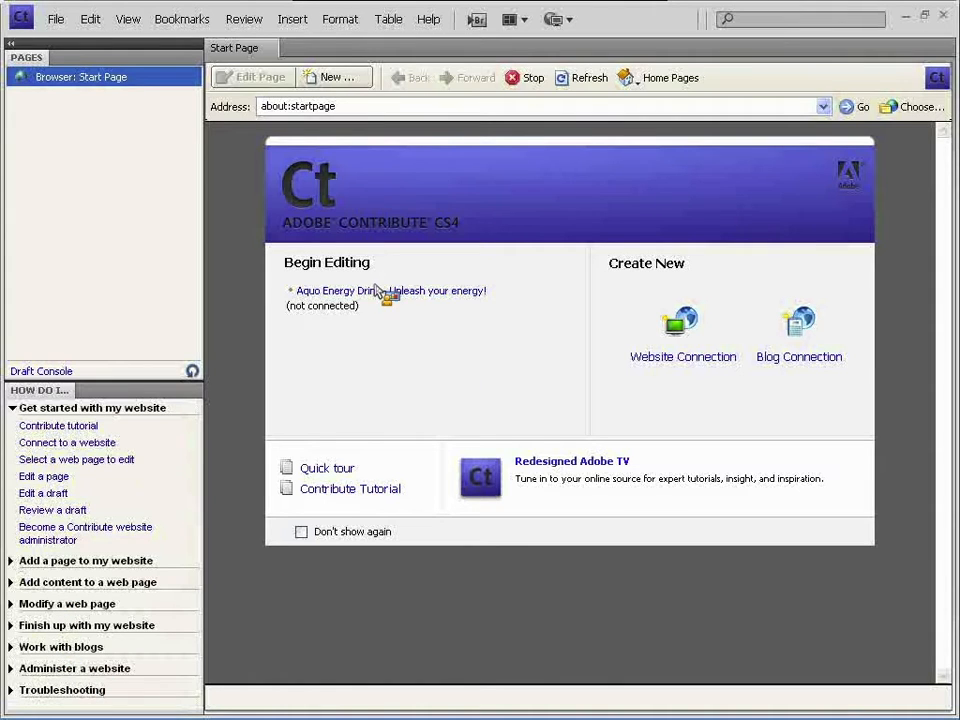
left_click(24, 409)
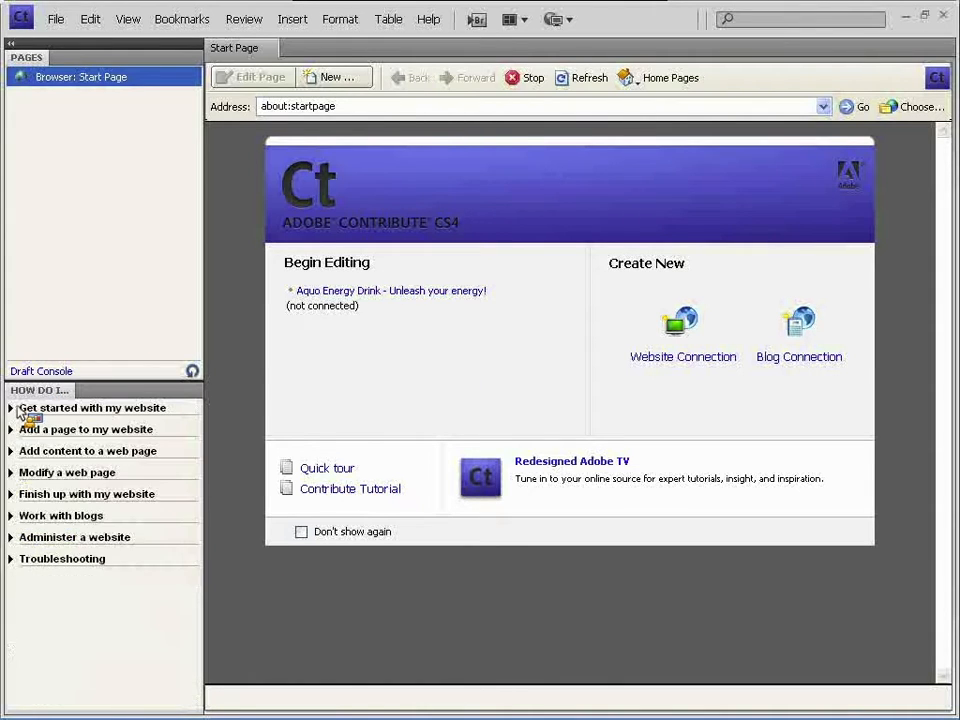
left_click(697, 360)
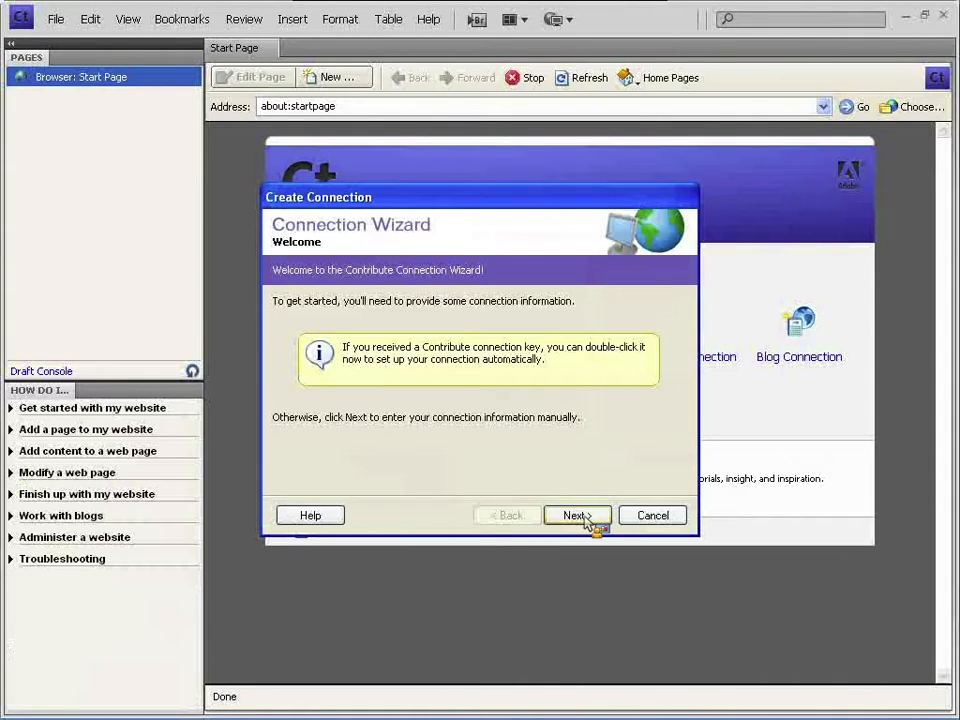
- Move past the wizard's welcome page and choose FTP as the connection method
left_click(586, 517)
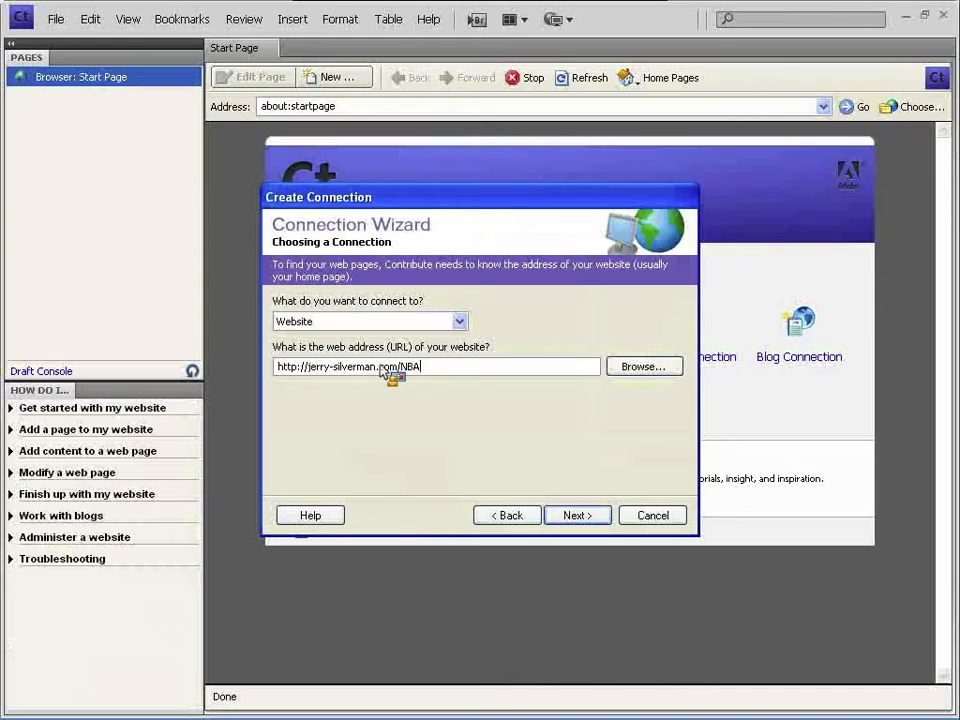
key("Return")
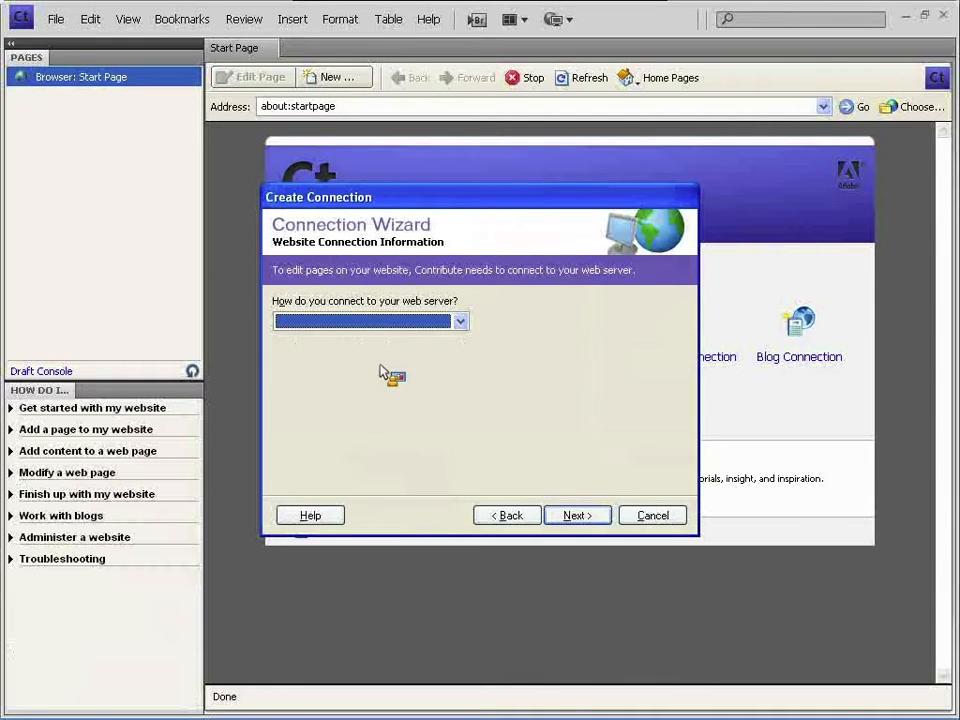
key("alt+Down")
left_click(375, 337)
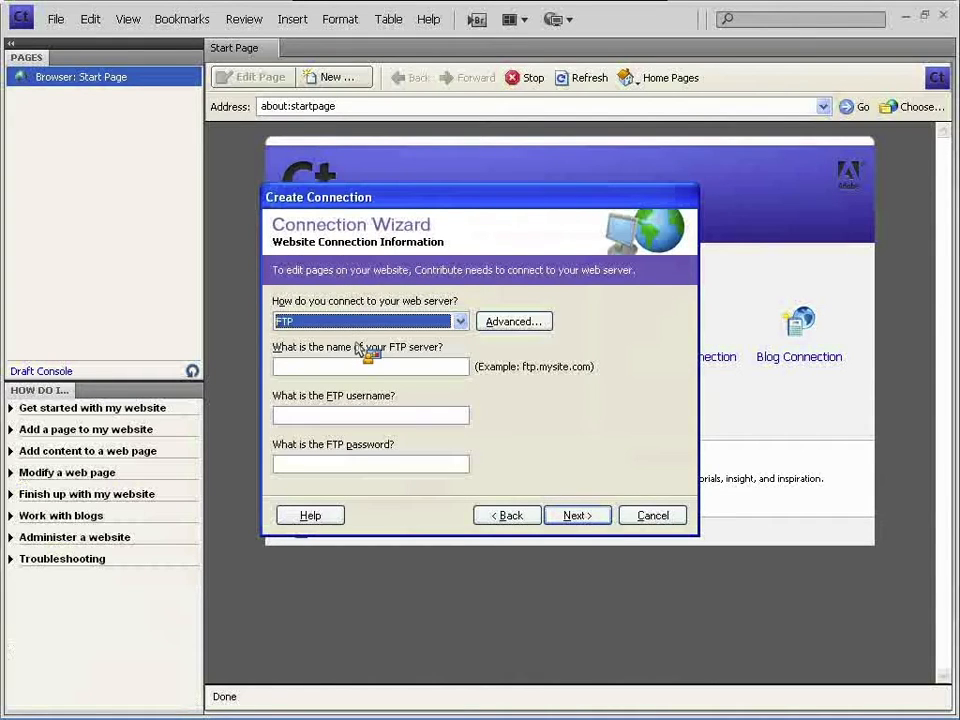
- Enter the FTP server, username and password, and submit them so the wizard connects
left_click(365, 369)
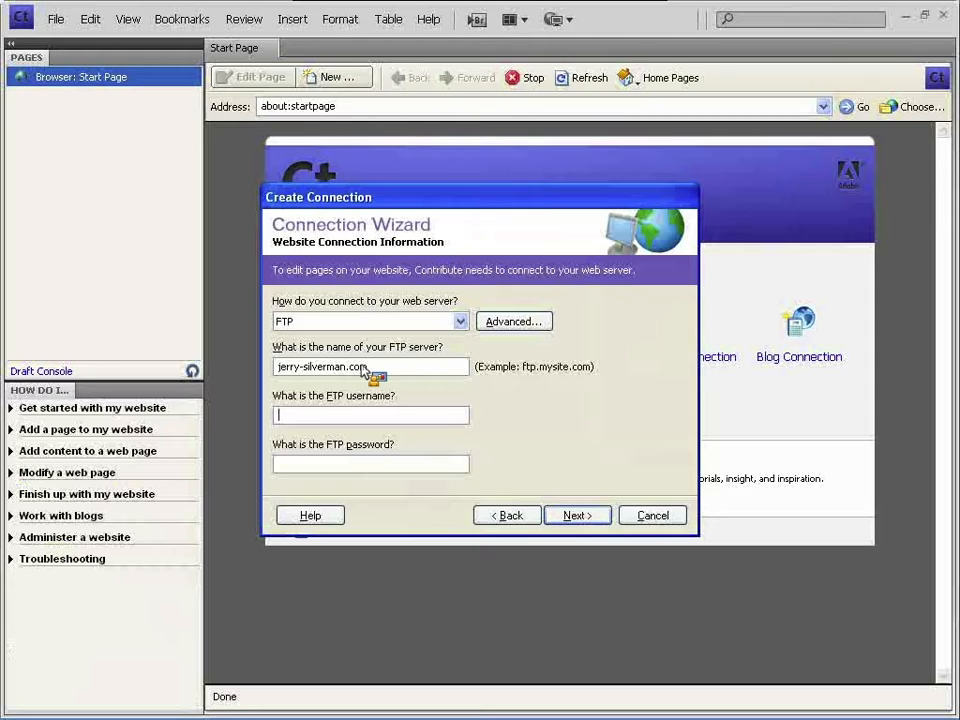
type("u39977807")
type("••")
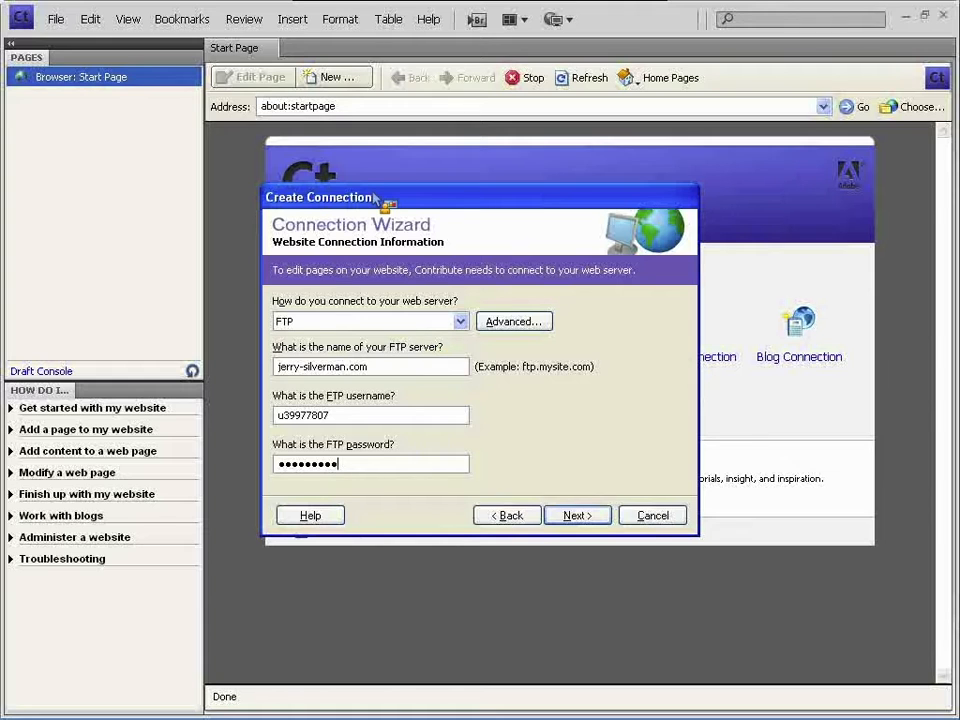
left_click_drag(378, 197, 377, 187)
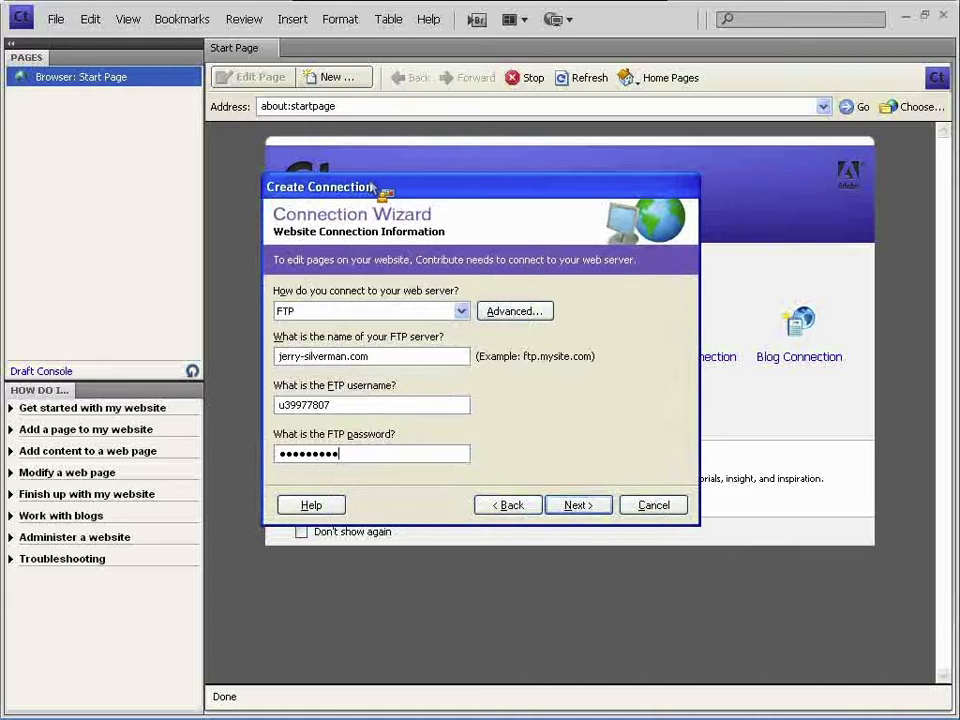
left_click_drag(372, 186, 378, 197)
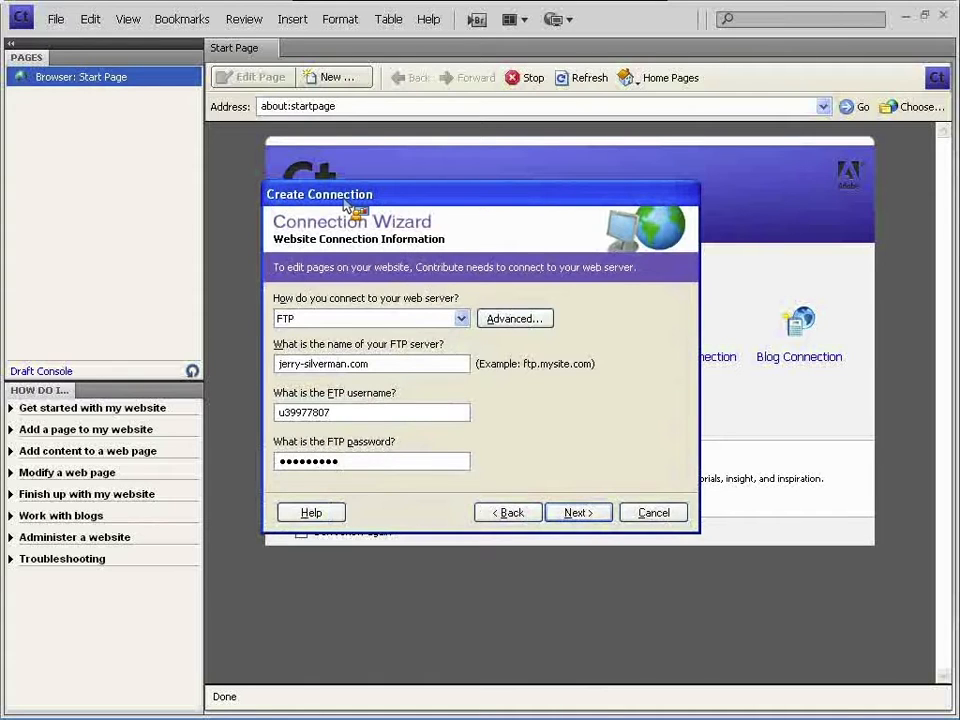
left_click(602, 514)
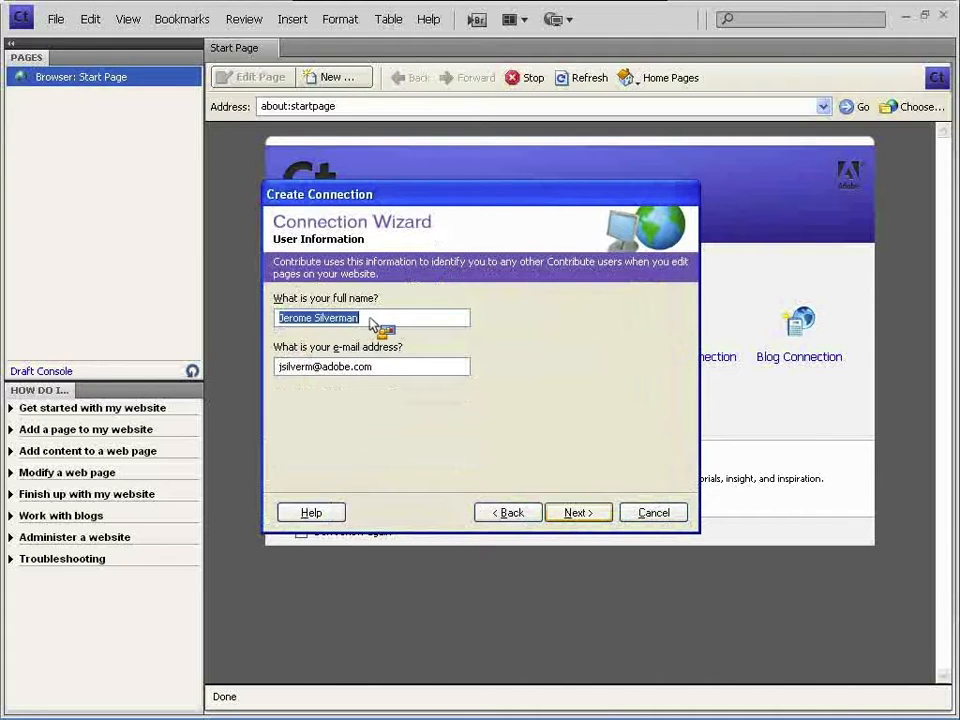
- Keep the prefilled name and e-mail, pass the Summary, and finish to load NBAZ_01/index.html
left_click(374, 320)
left_click(597, 514)
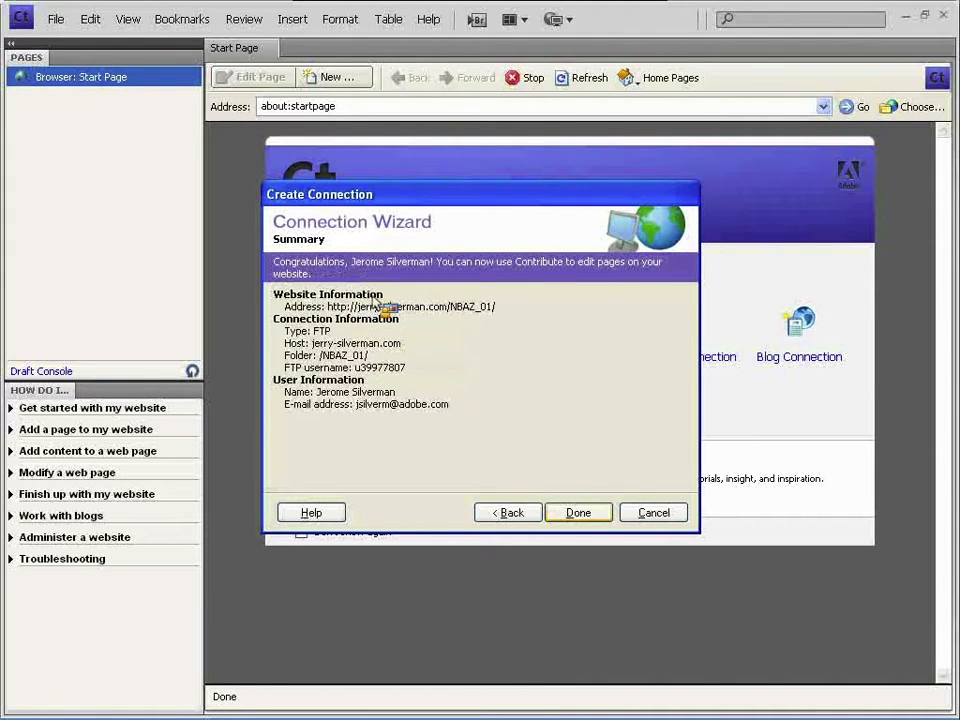
left_click(586, 515)
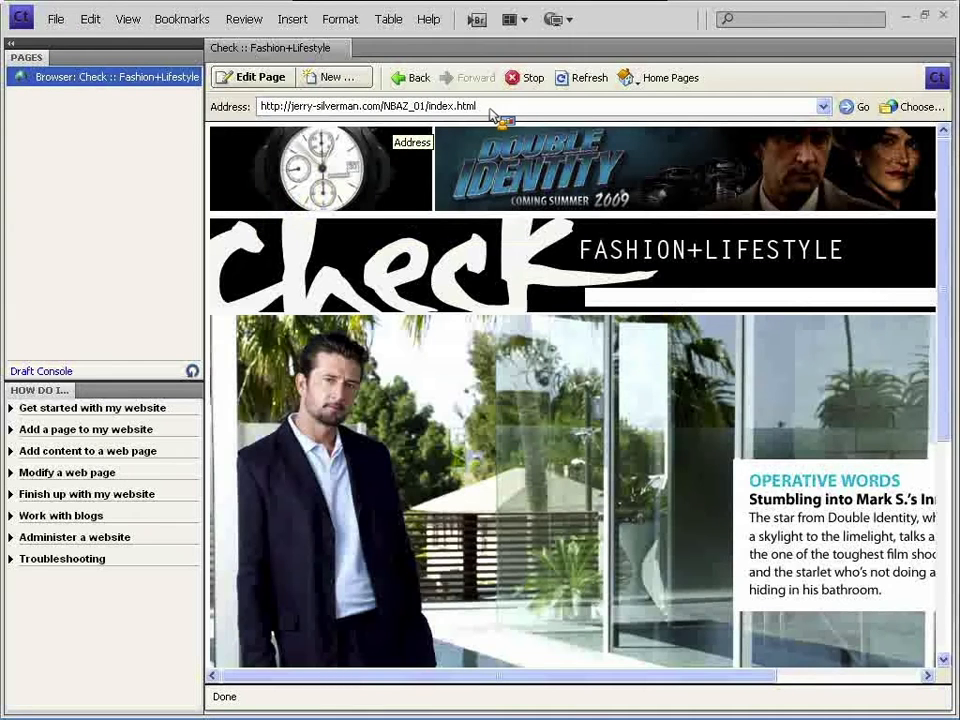
left_click(490, 110)
left_click(490, 110)
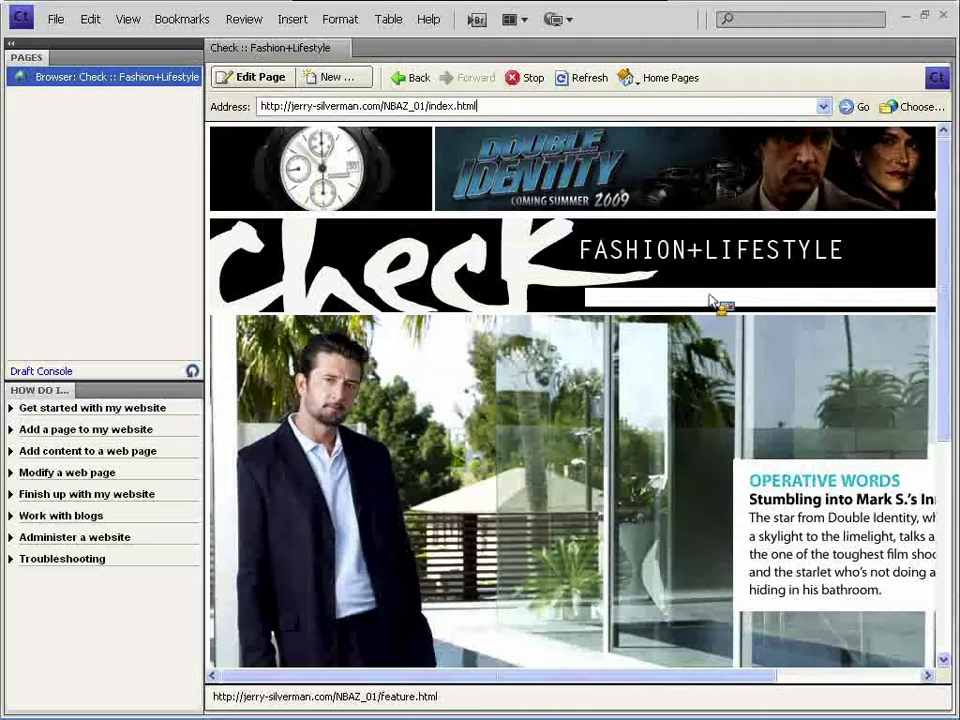
left_click_drag(508, 676, 655, 682)
left_click_drag(683, 680, 495, 681)
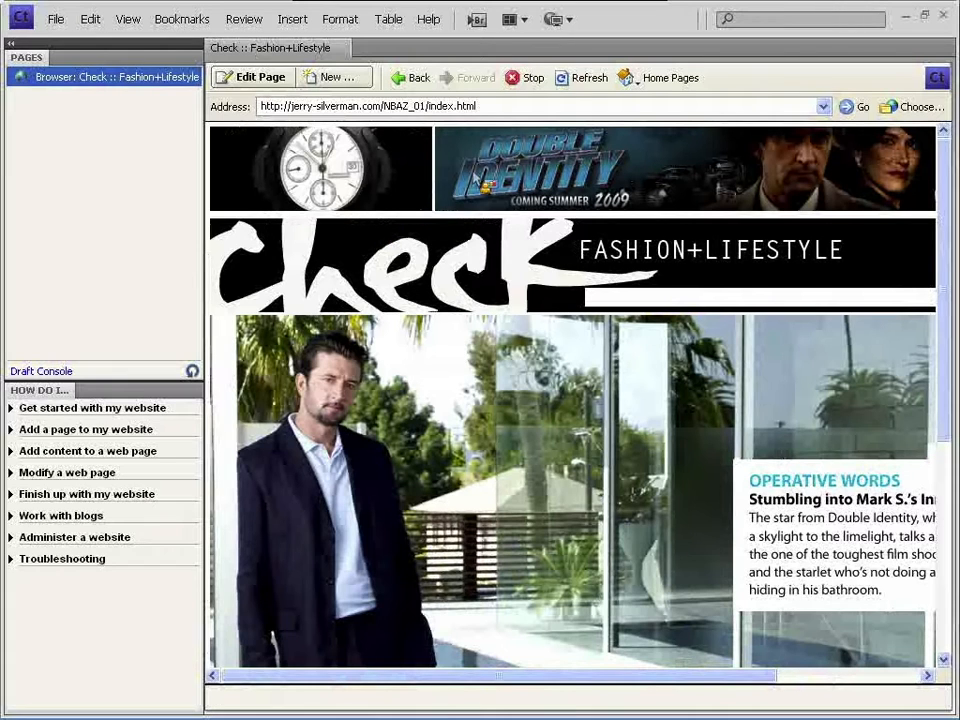
left_click(496, 110)
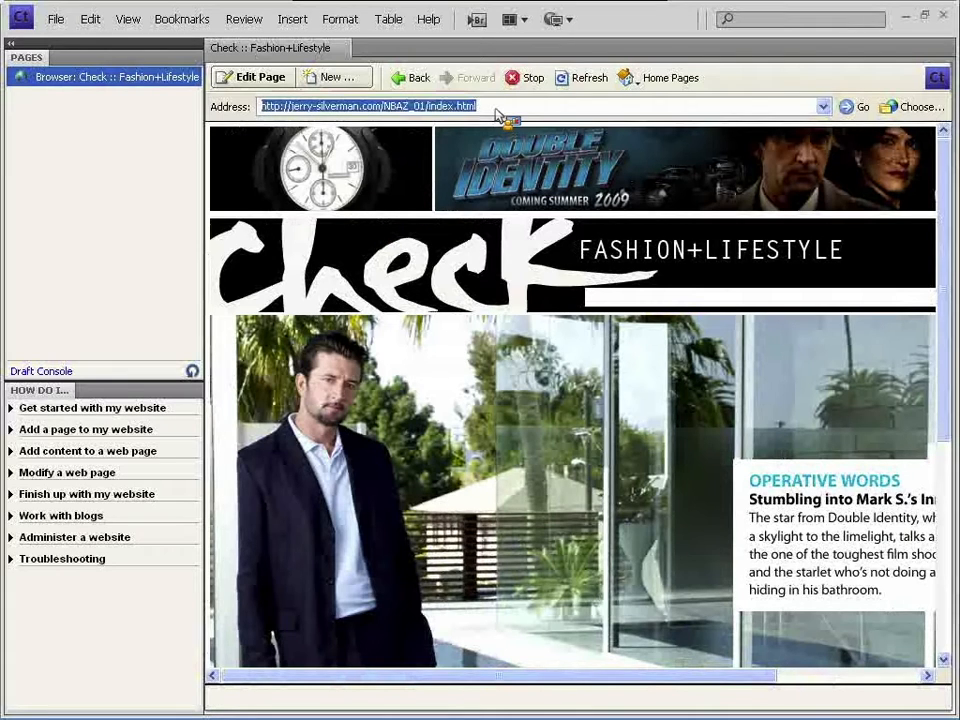
left_click(496, 110)
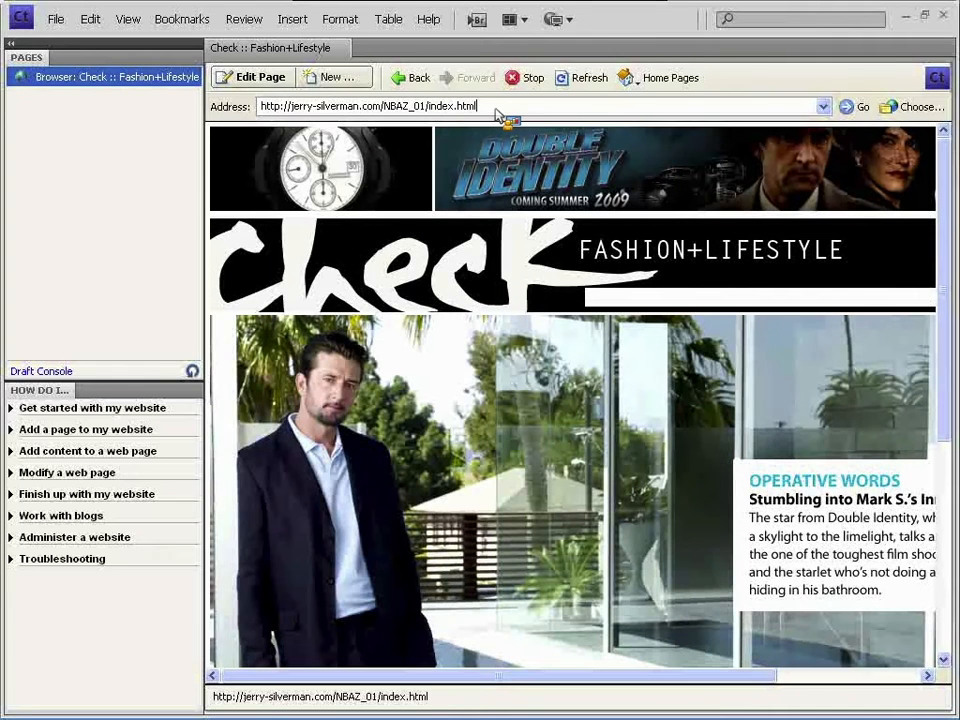
left_click_drag(568, 683, 588, 677)
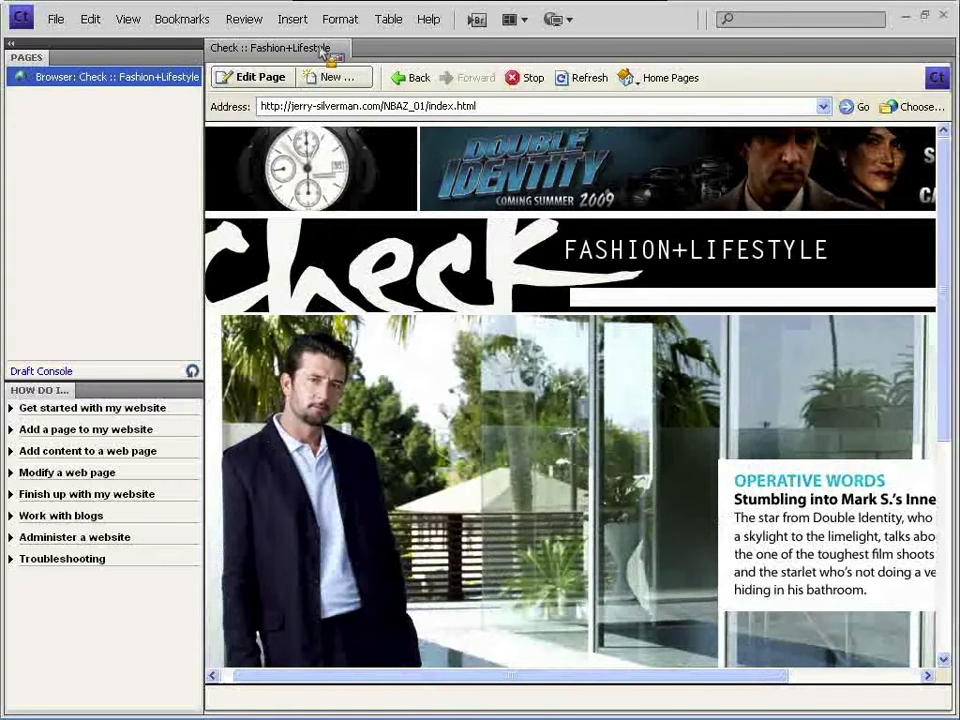
- Browse the File and Edit menus without choosing any command
left_click(62, 22)
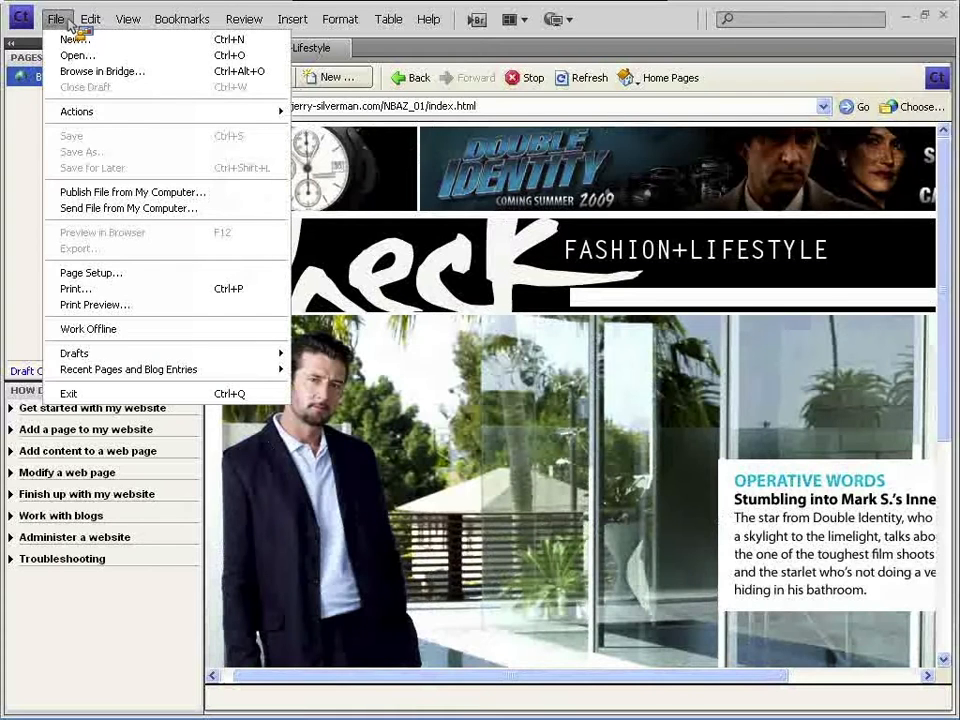
mouse_move(95, 22)
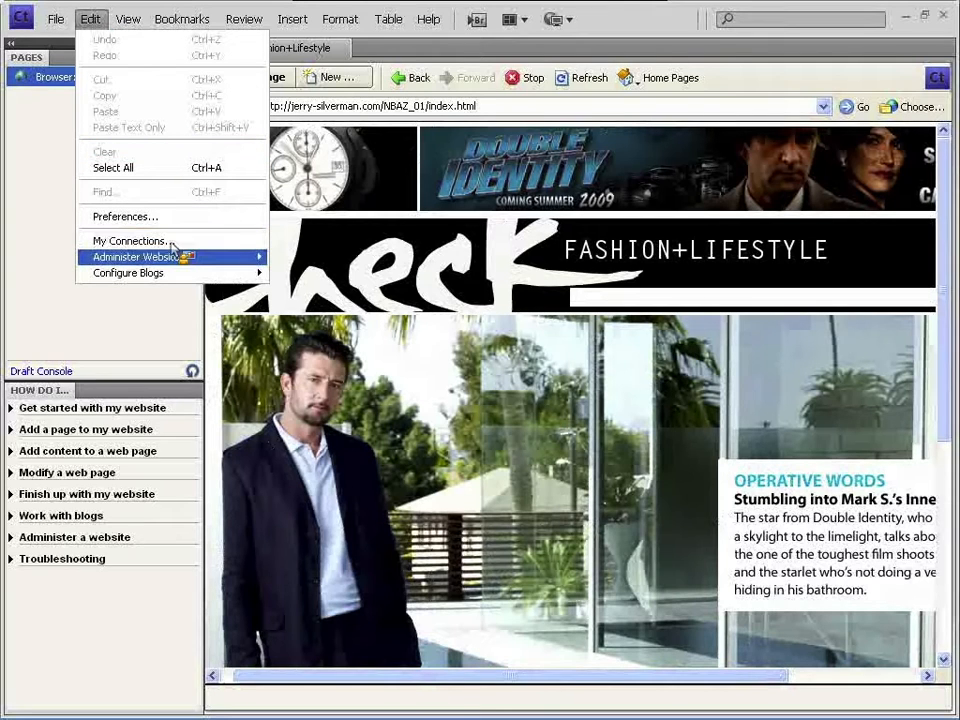
mouse_move(178, 259)
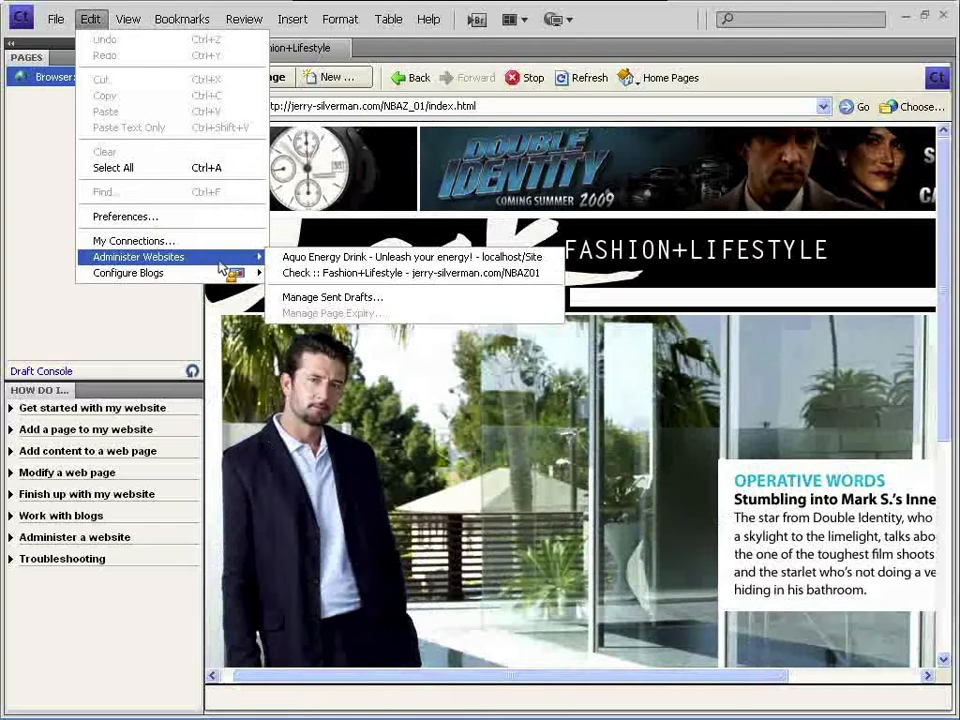
left_click(90, 19)
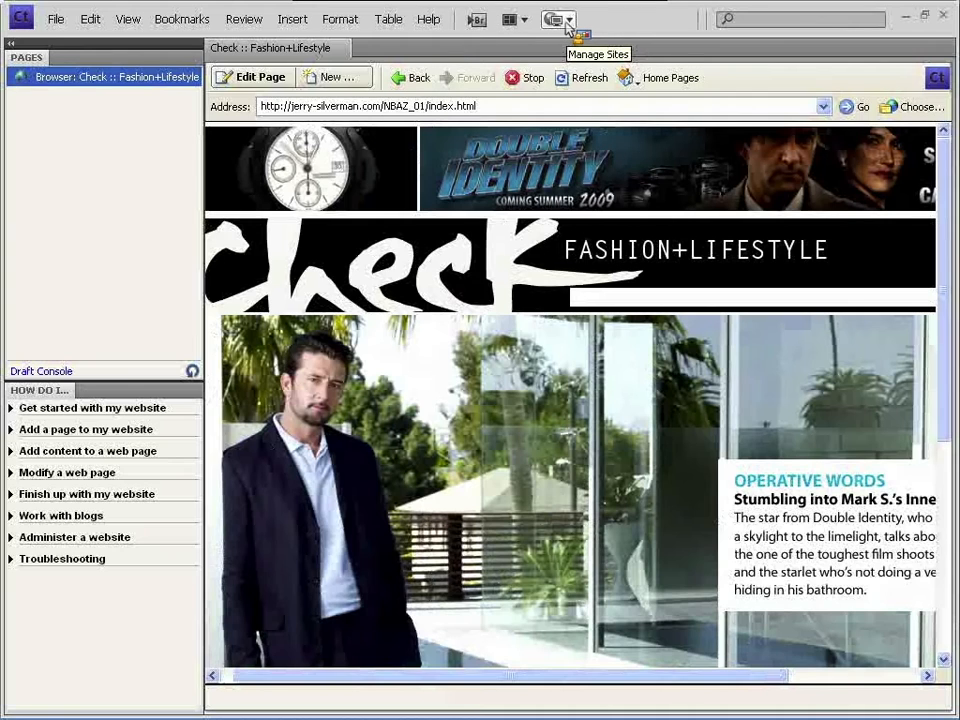
- Remove the Publishing Server connection from My Connections and confirm the deletion
left_click(567, 23)
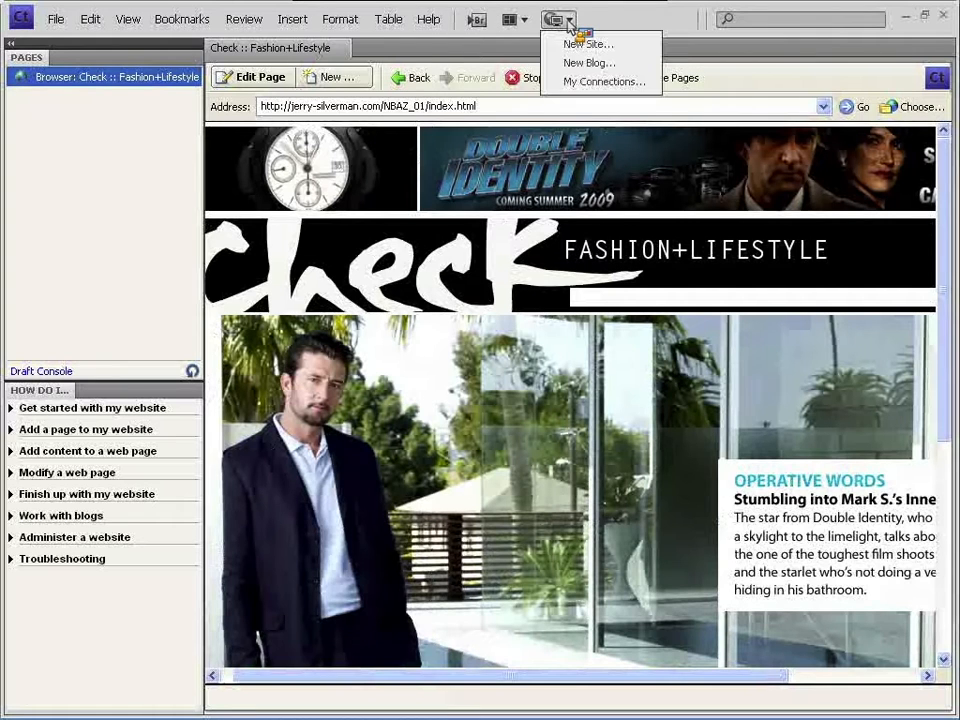
left_click(598, 82)
left_click_drag(540, 189, 553, 165)
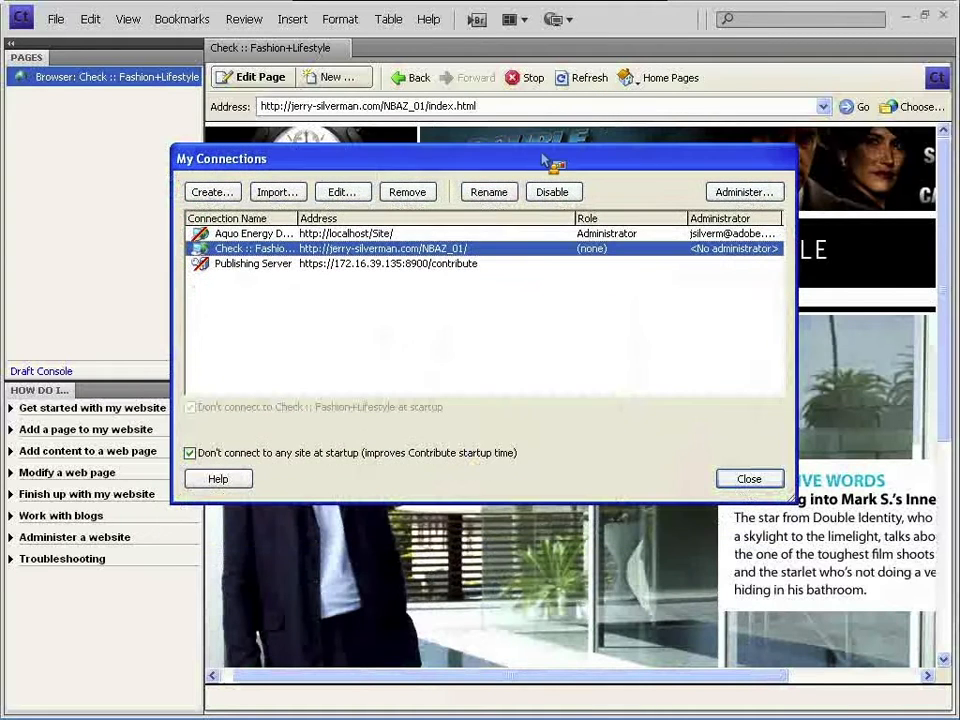
left_click(470, 264)
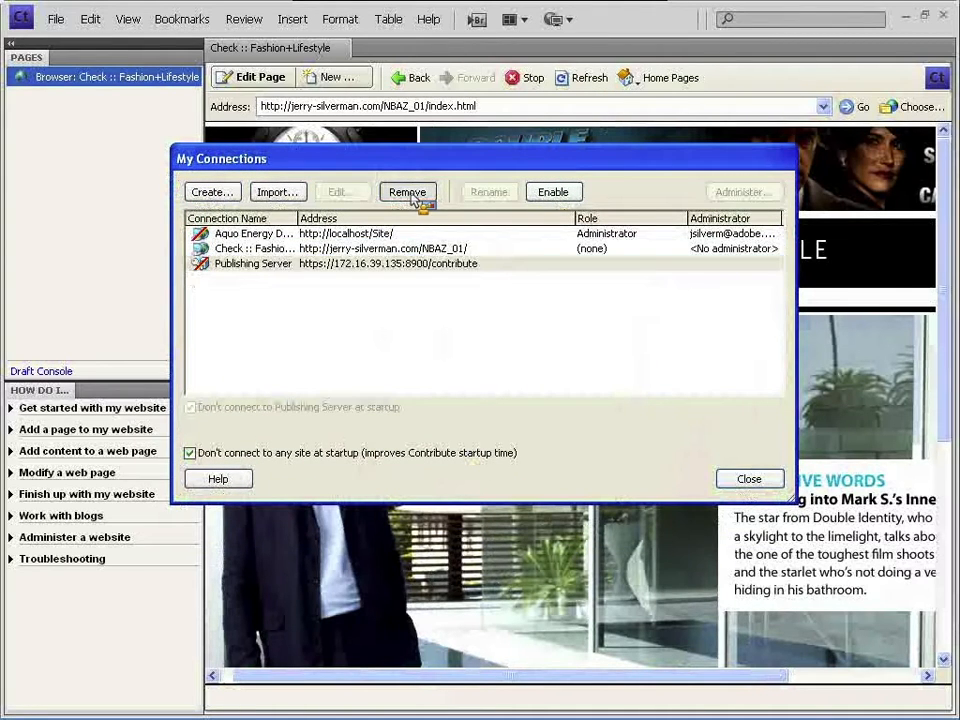
left_click(408, 194)
left_click(441, 401)
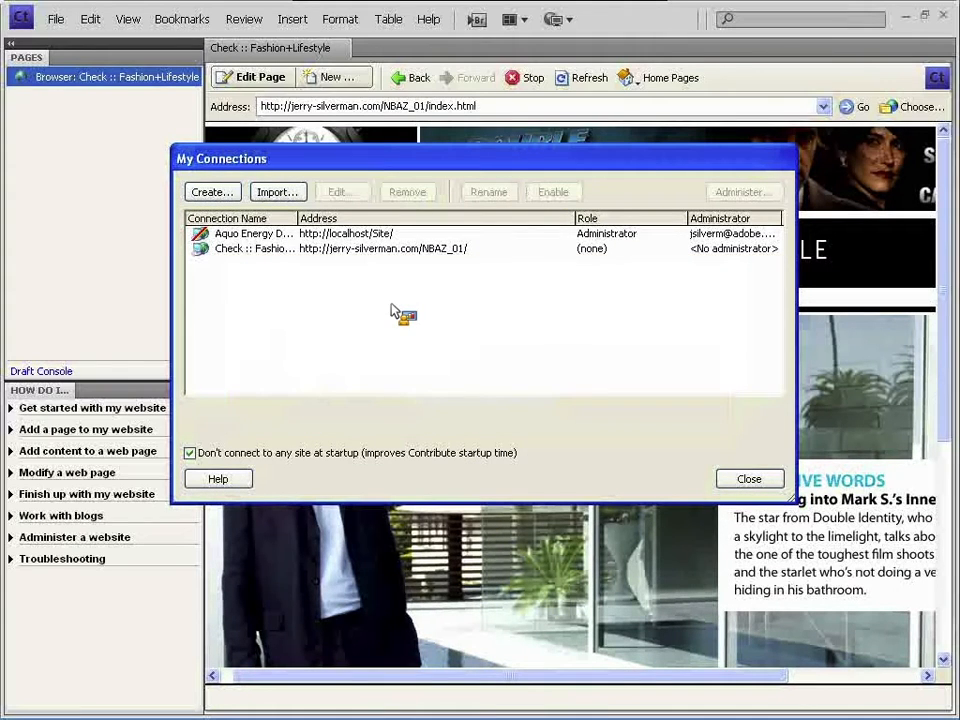
- Widen the connection name column, reposition the dialog, and select Check :: Fashion+Lifestyle
left_click(374, 249)
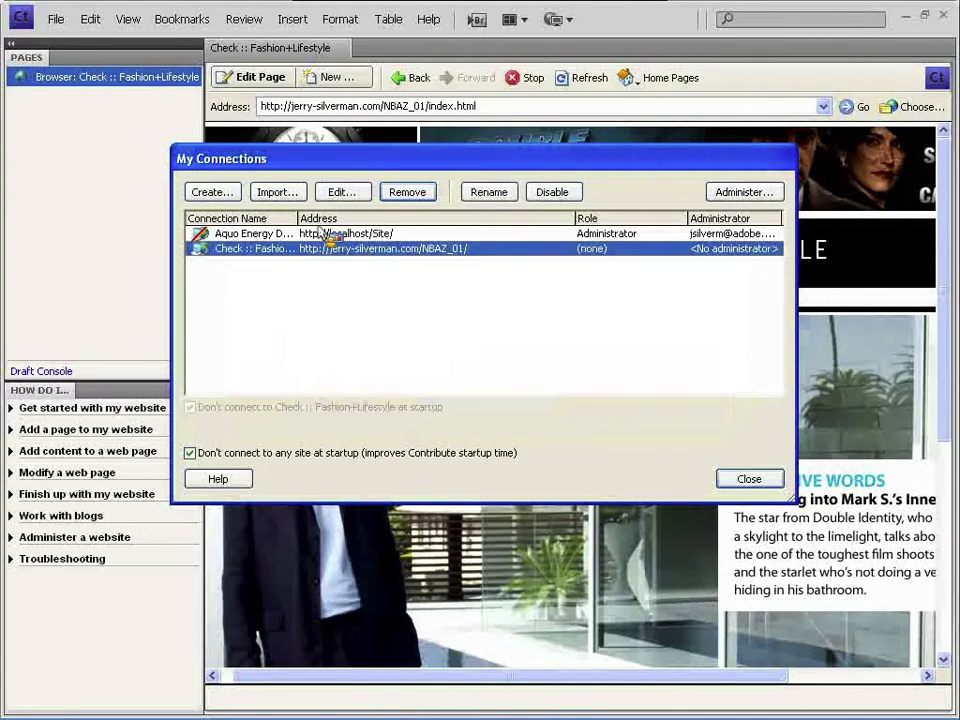
left_click_drag(299, 219, 382, 225)
left_click_drag(243, 157, 249, 155)
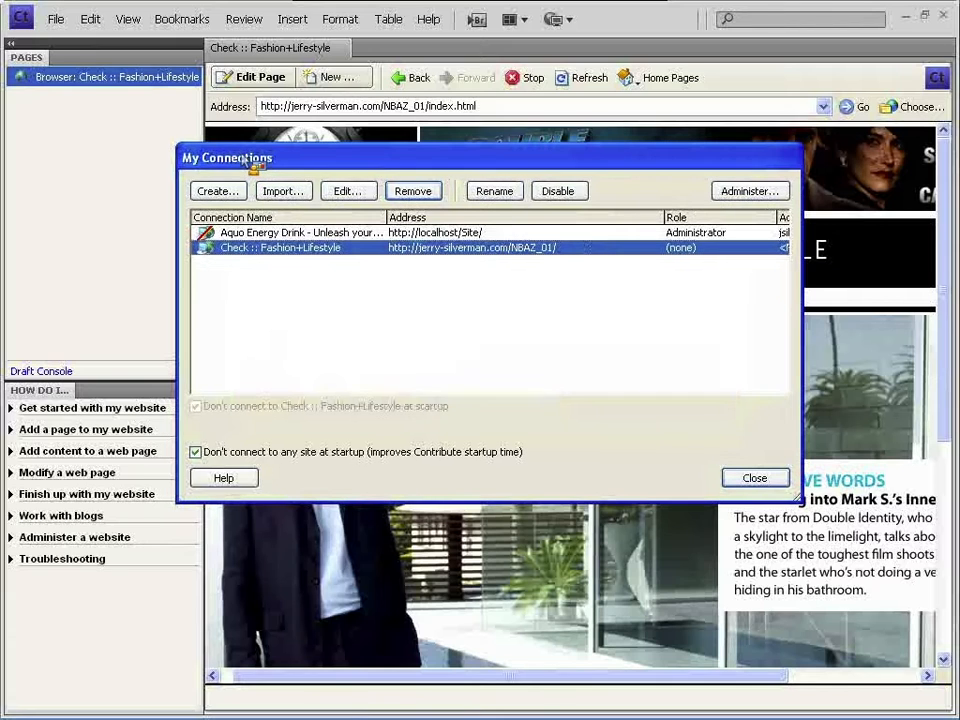
left_click(300, 300)
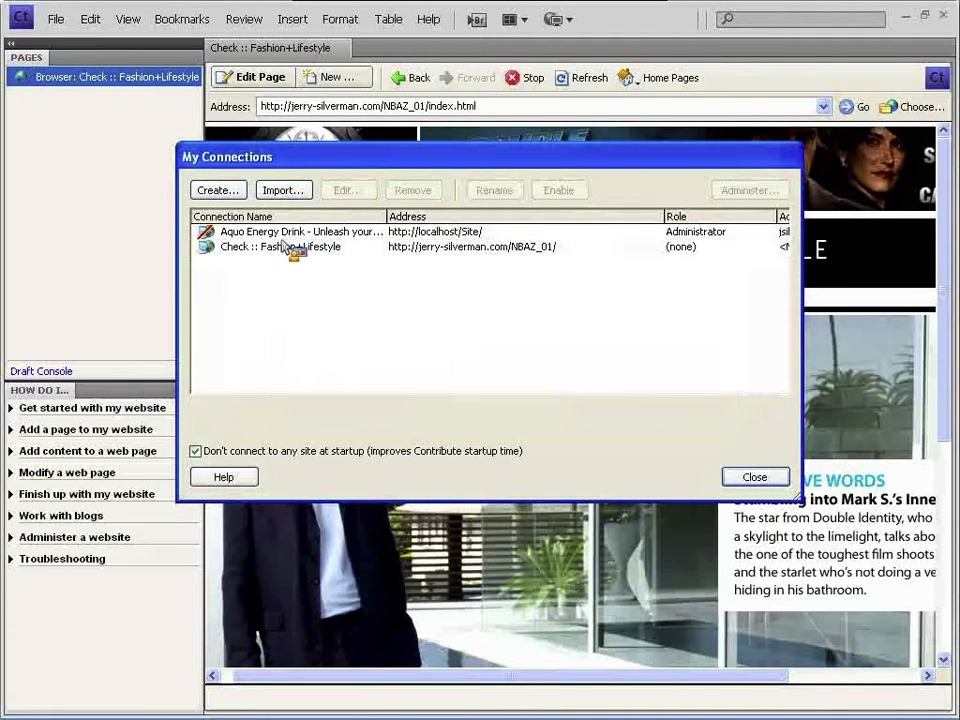
left_click(347, 231)
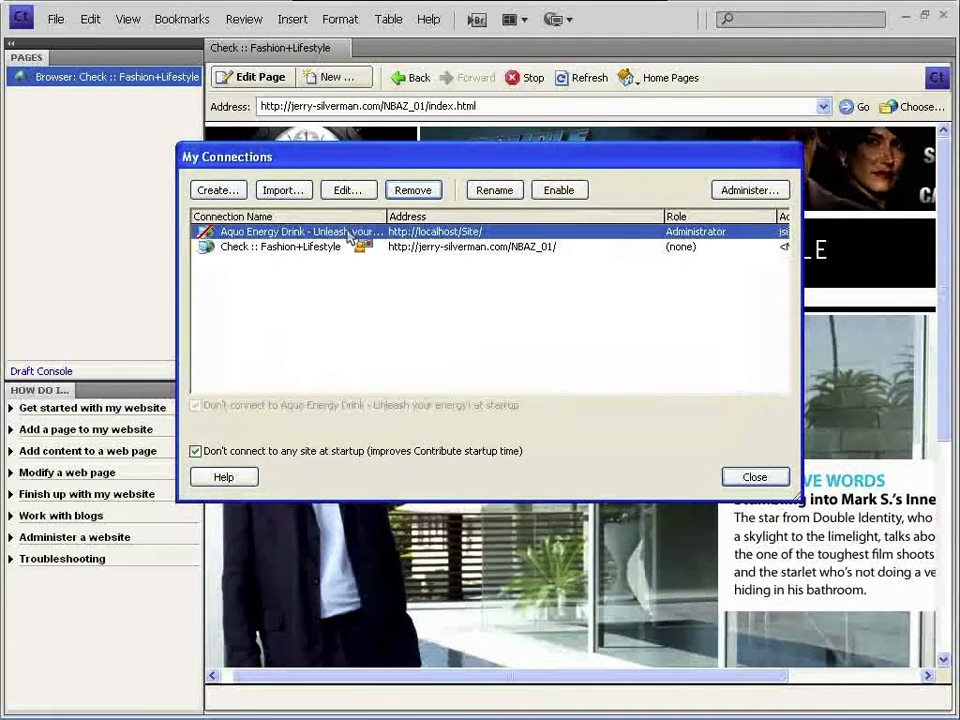
left_click(463, 247)
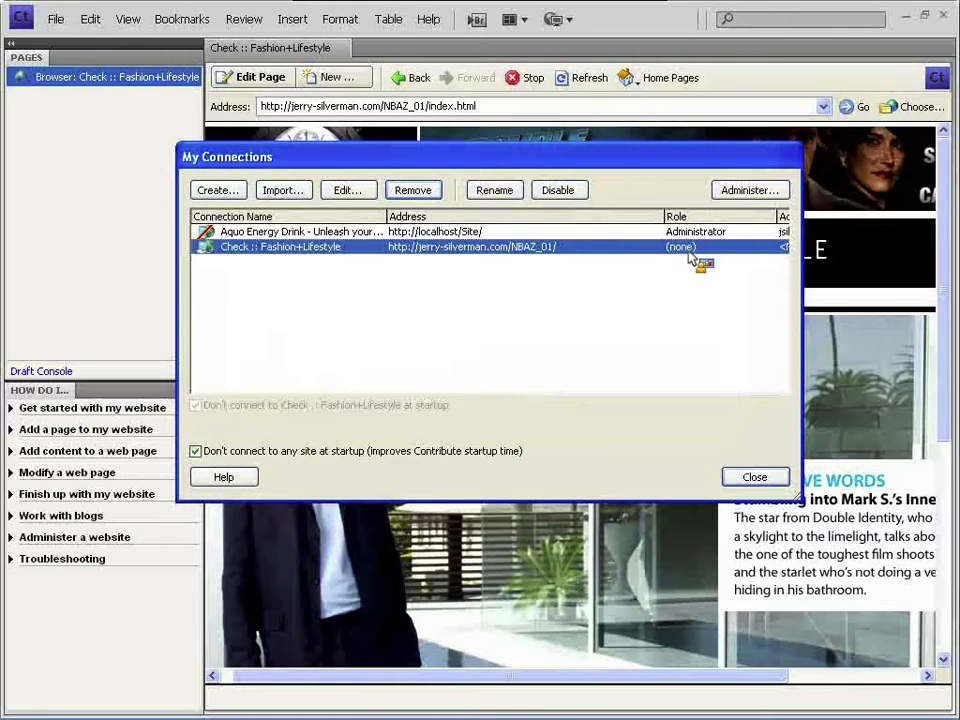
left_click_drag(587, 160, 586, 153)
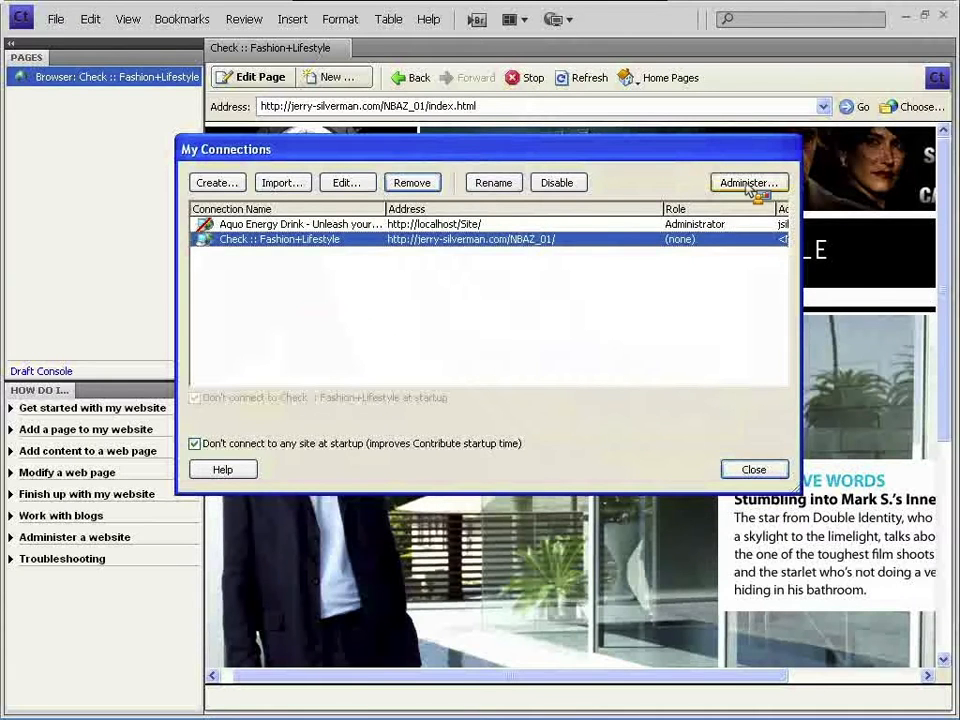
- Administer Check :: Fashion+Lifestyle with Standard word processing, accepting the administrator role
left_click(748, 187)
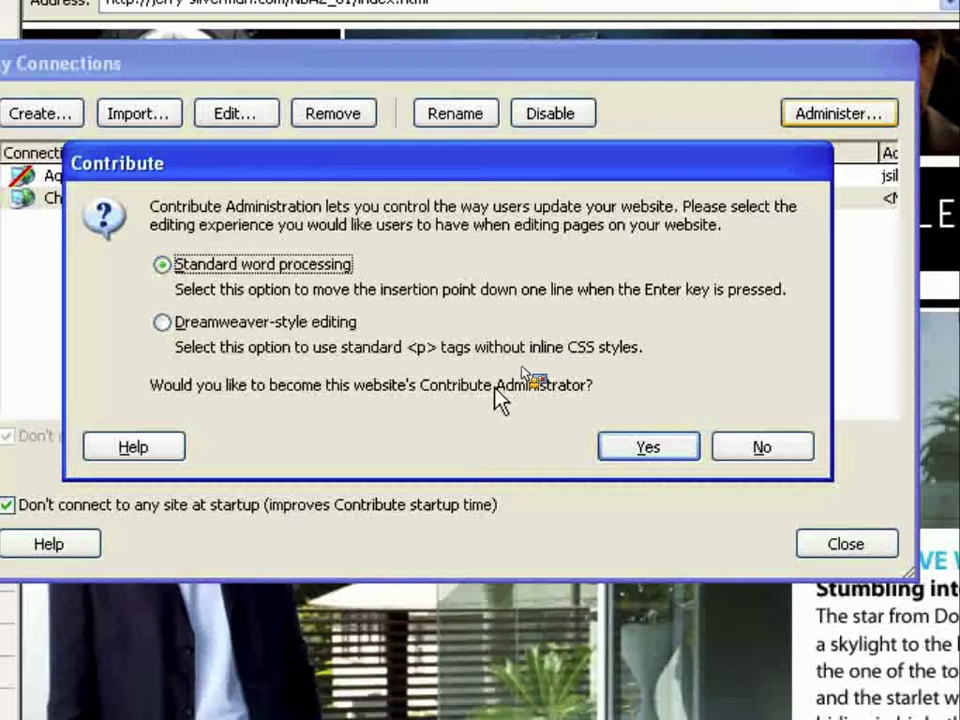
left_click(648, 447)
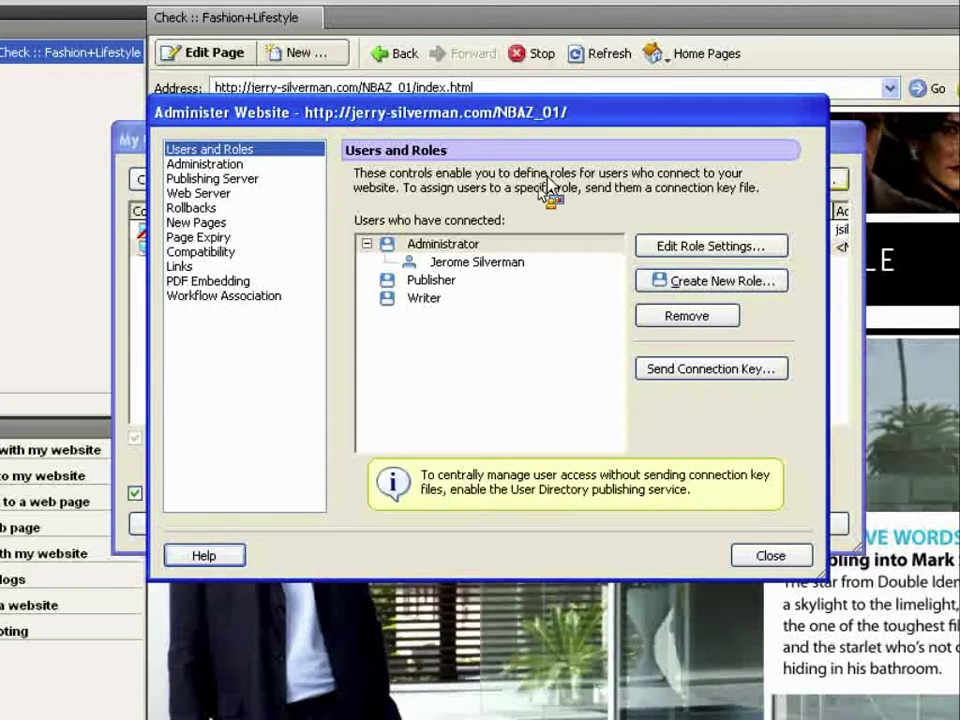
mouse_move(508, 128)
left_mouse_down()
mouse_move(503, 122)
mouse_move(503, 137)
mouse_move(497, 128)
left_mouse_up()
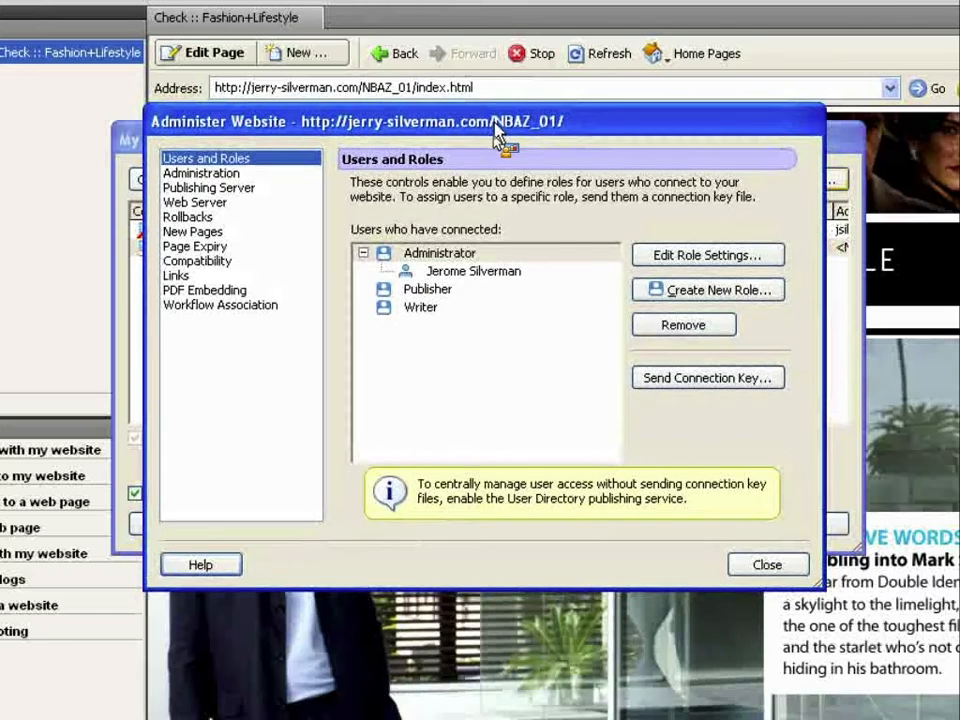
left_click(489, 253)
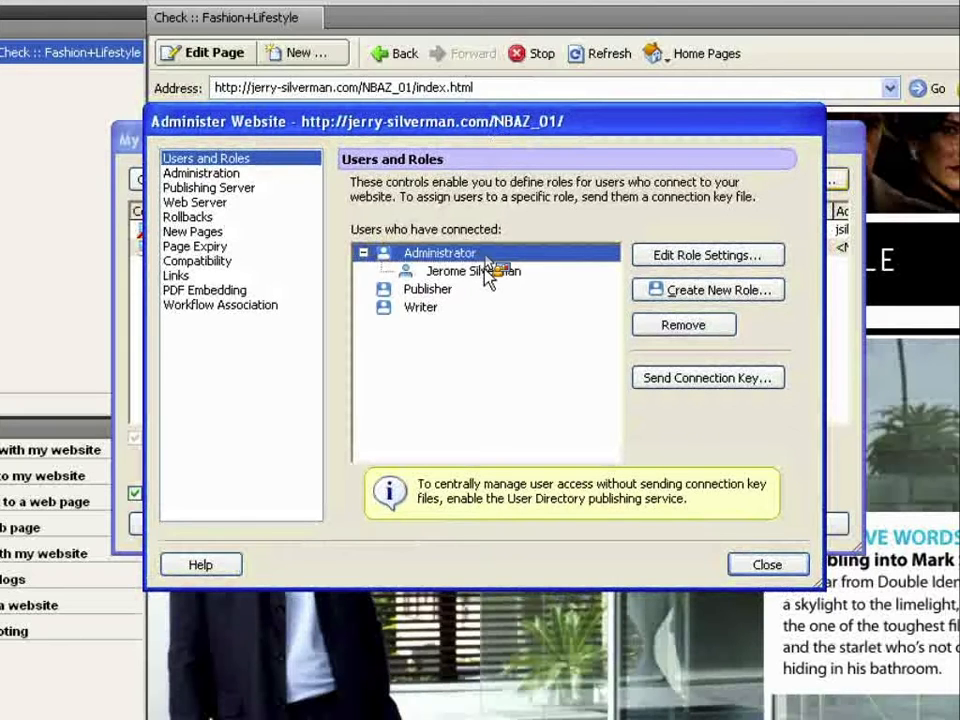
left_click(488, 272)
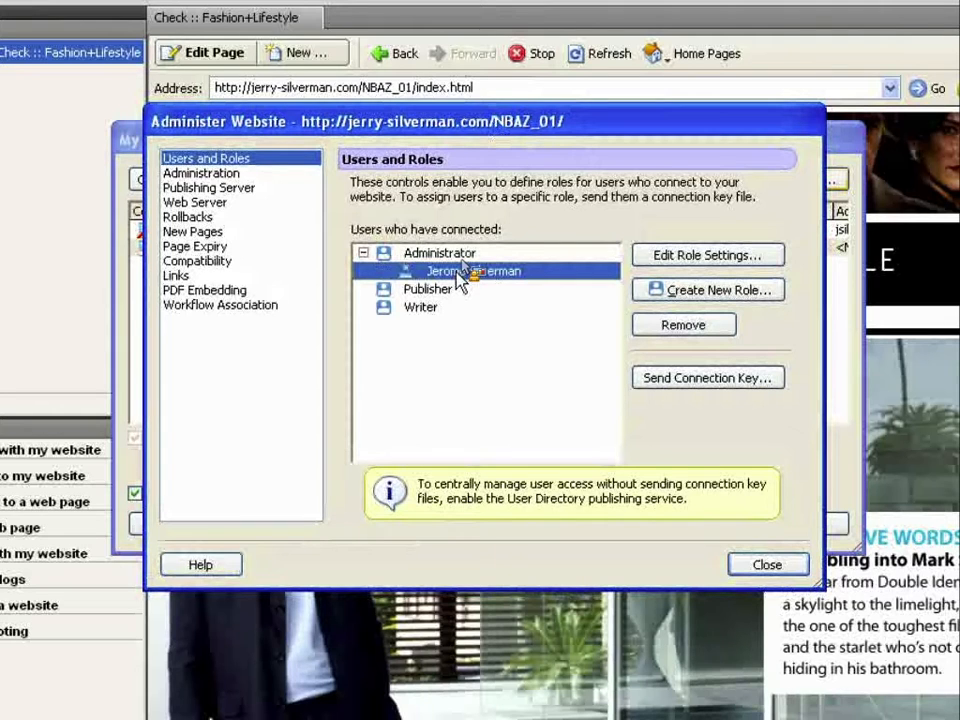
left_click_drag(452, 265, 738, 292)
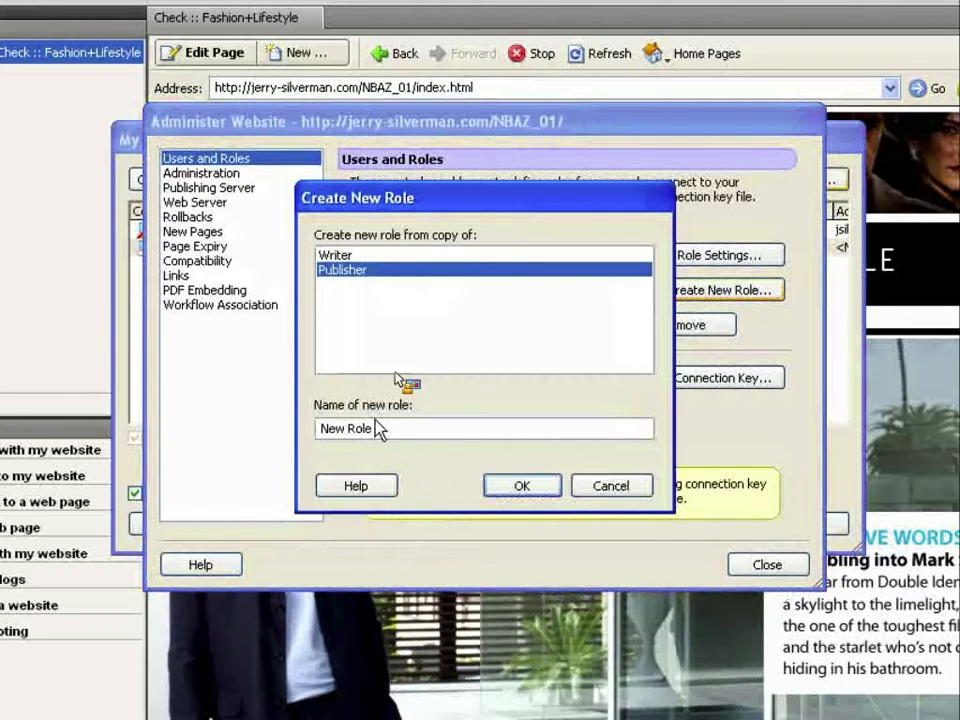
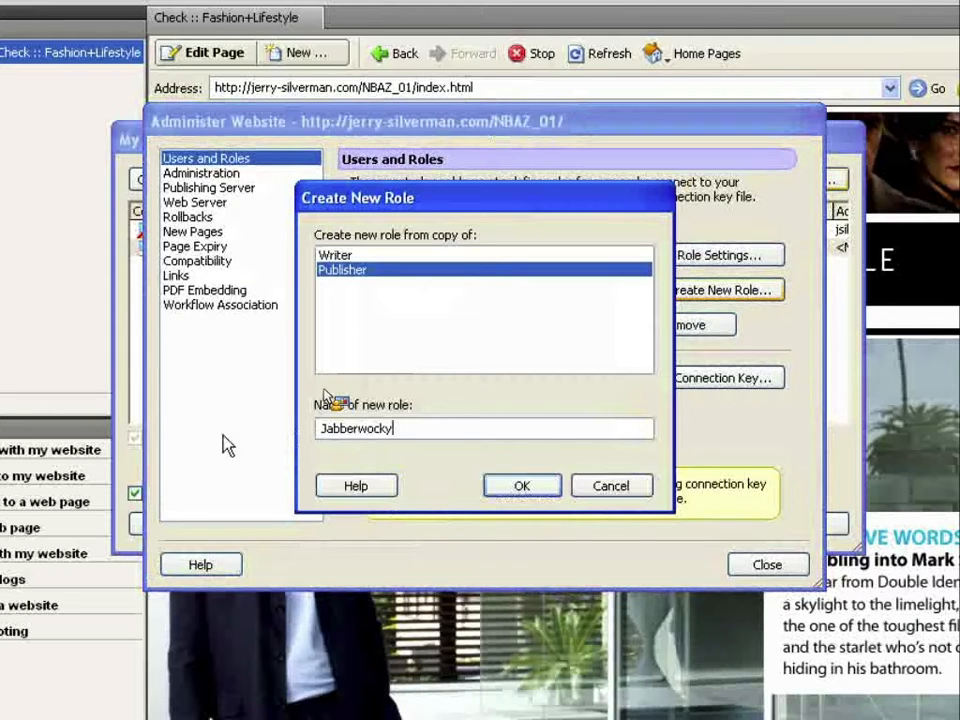
left_click(549, 495)
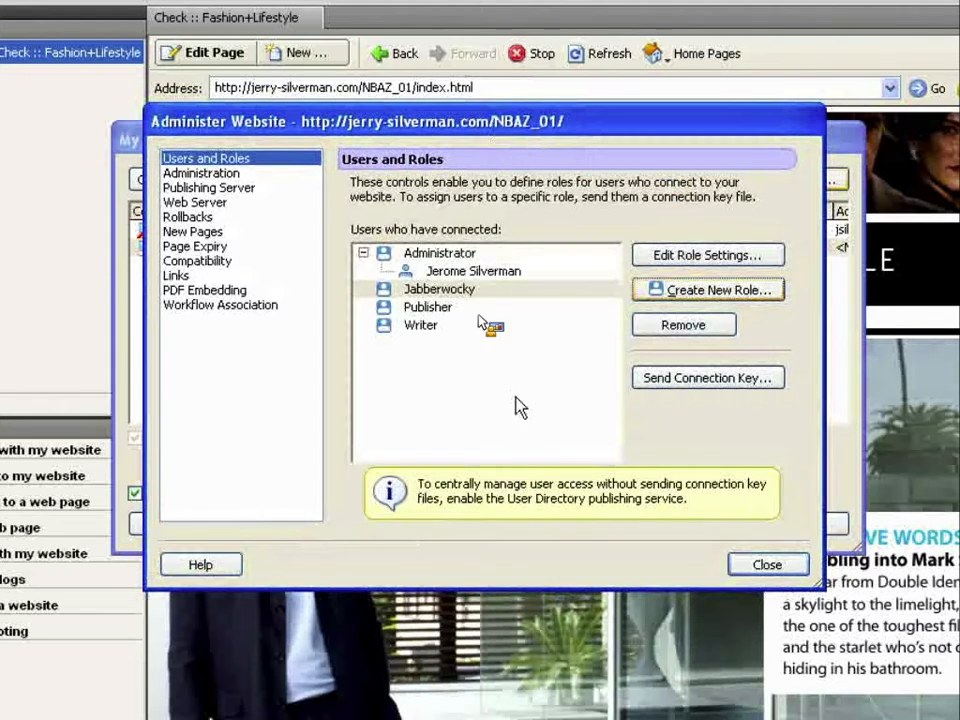
left_click(446, 292)
left_click(447, 310)
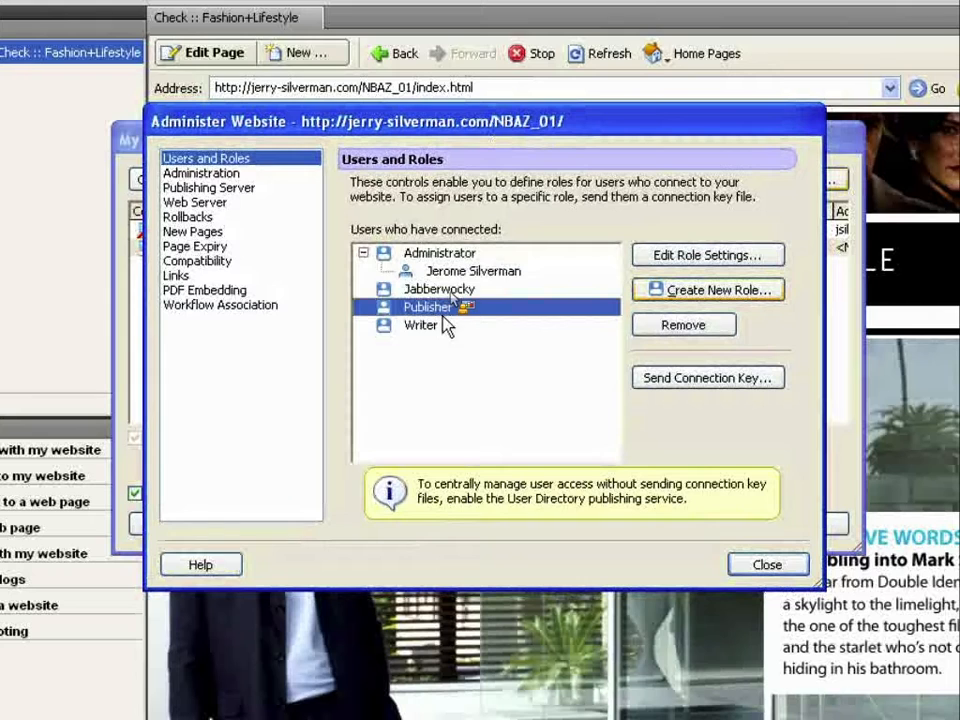
left_click(446, 325)
left_click(500, 288)
left_click_drag(630, 248, 712, 330)
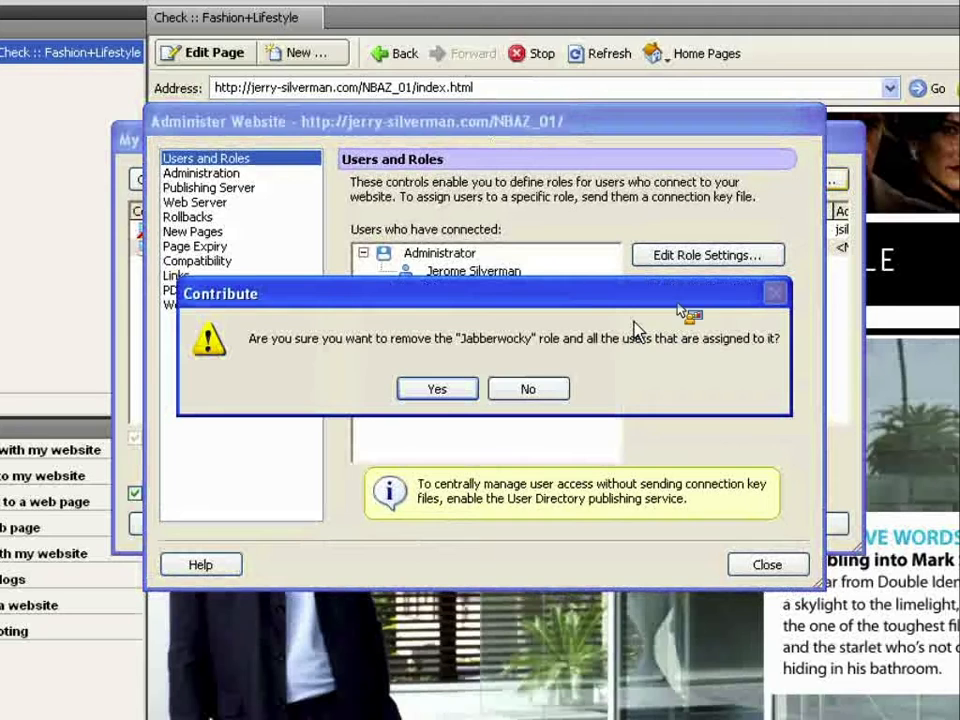
left_click(440, 390)
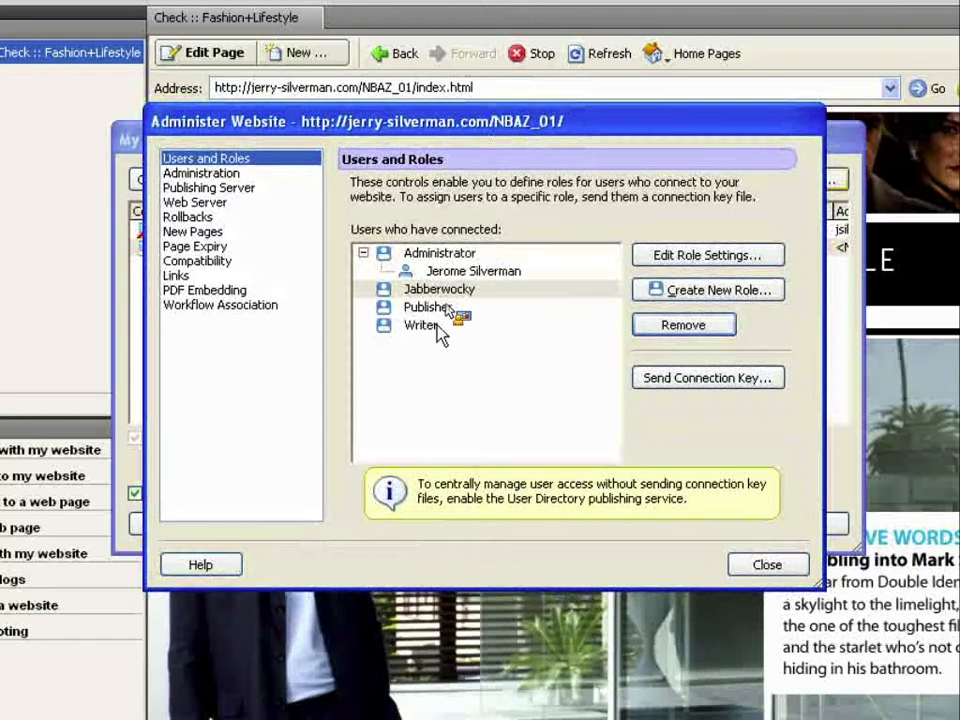
left_click(440, 253)
left_click_drag(440, 253, 451, 284)
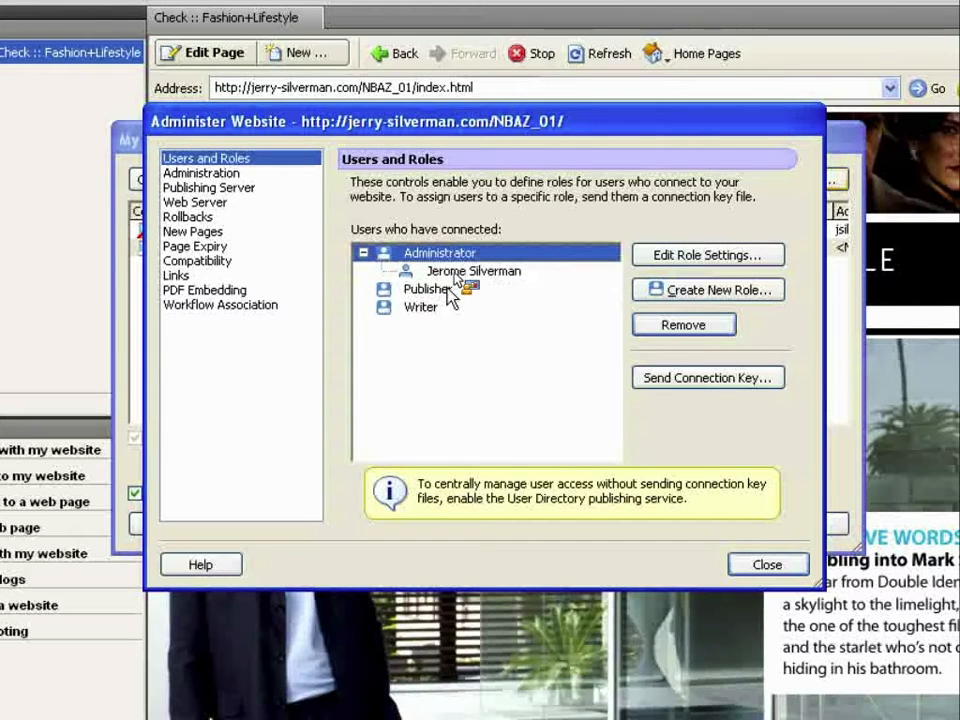
- Open the Administrator role settings and toggle 'Allow users to publish files' off and back on
left_click_drag(452, 290, 670, 254)
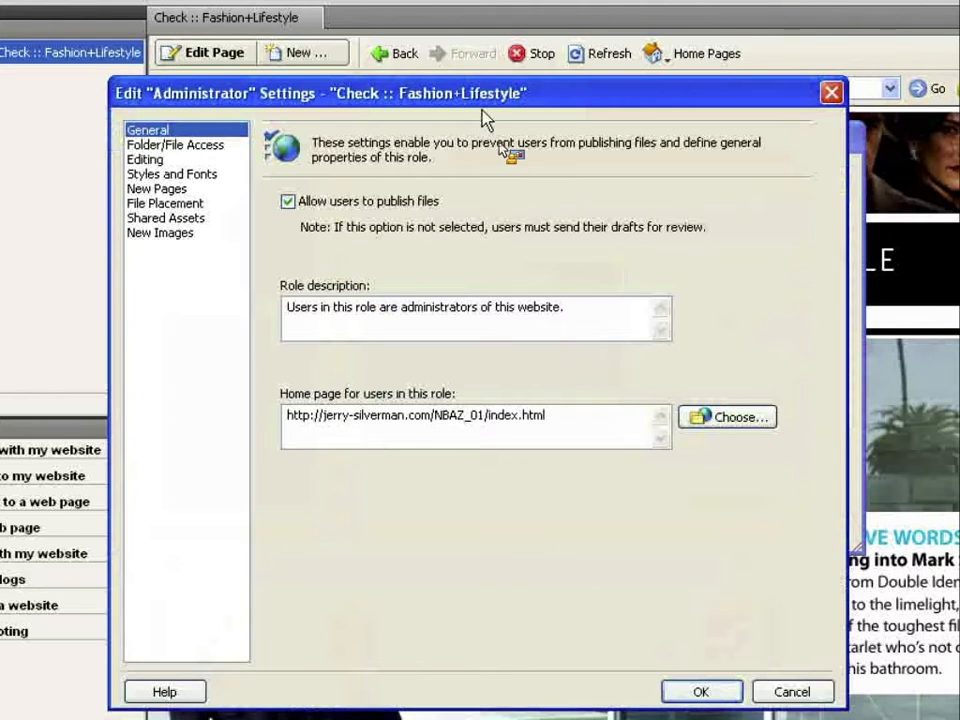
left_click_drag(474, 97, 467, 71)
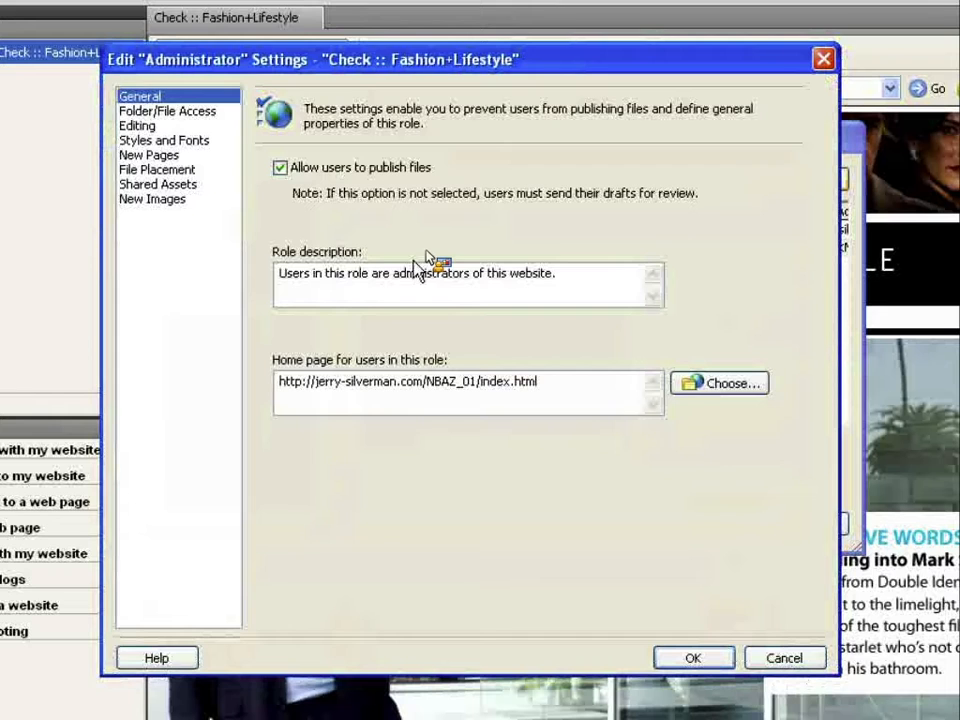
left_click_drag(274, 69, 278, 70)
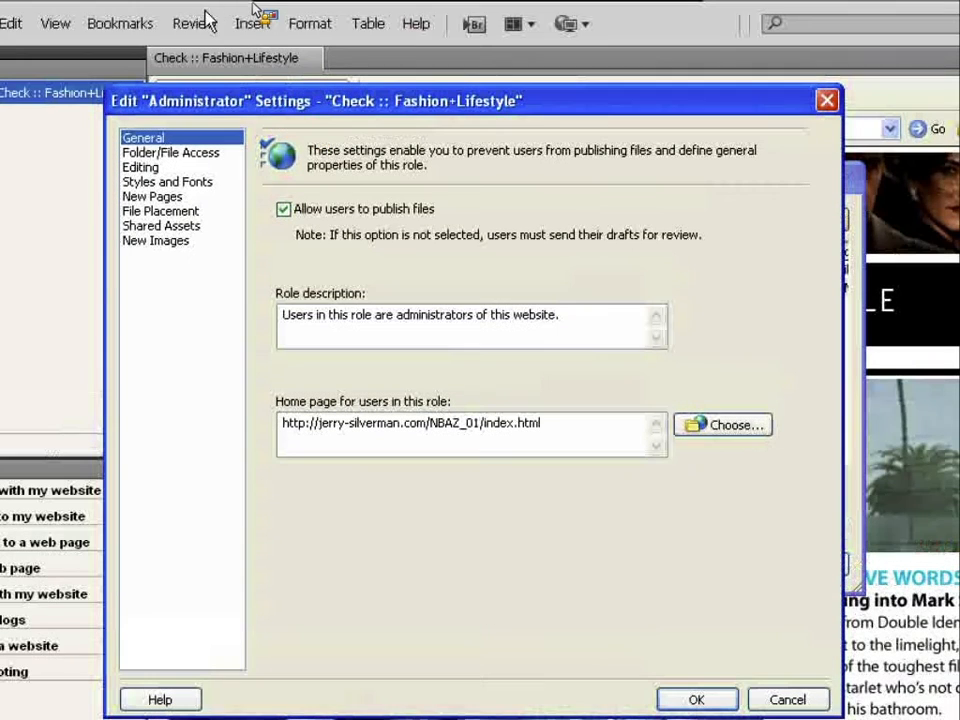
left_click(292, 169)
left_click(288, 212)
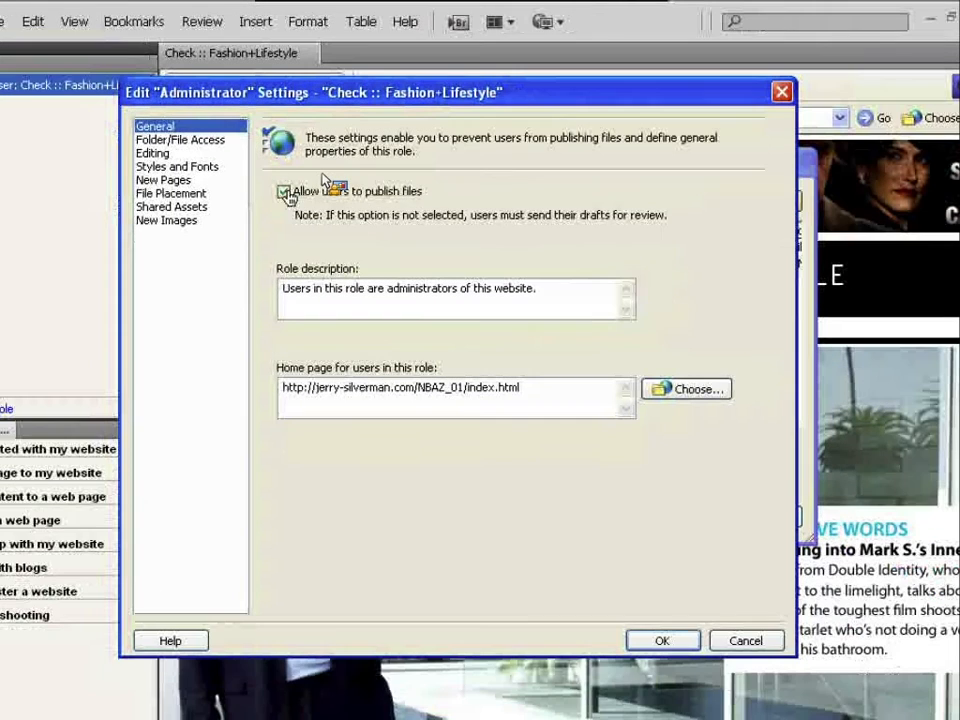
key("alt")
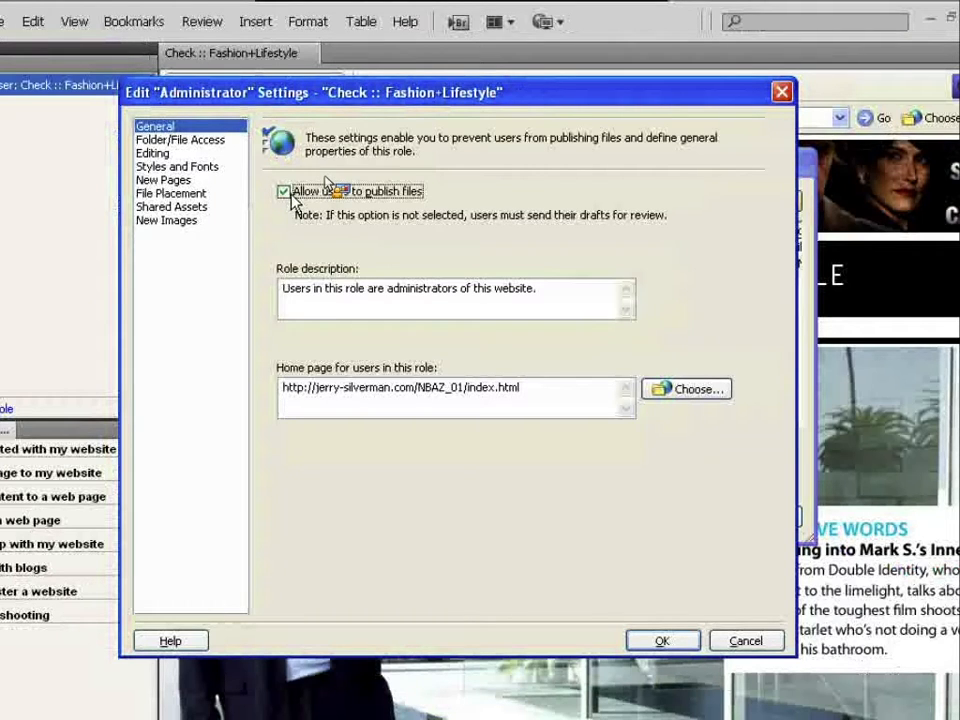
- In Folder/File Access, cancel 'Only allow editing within these folders' so editing stays unrestricted
left_click(218, 145)
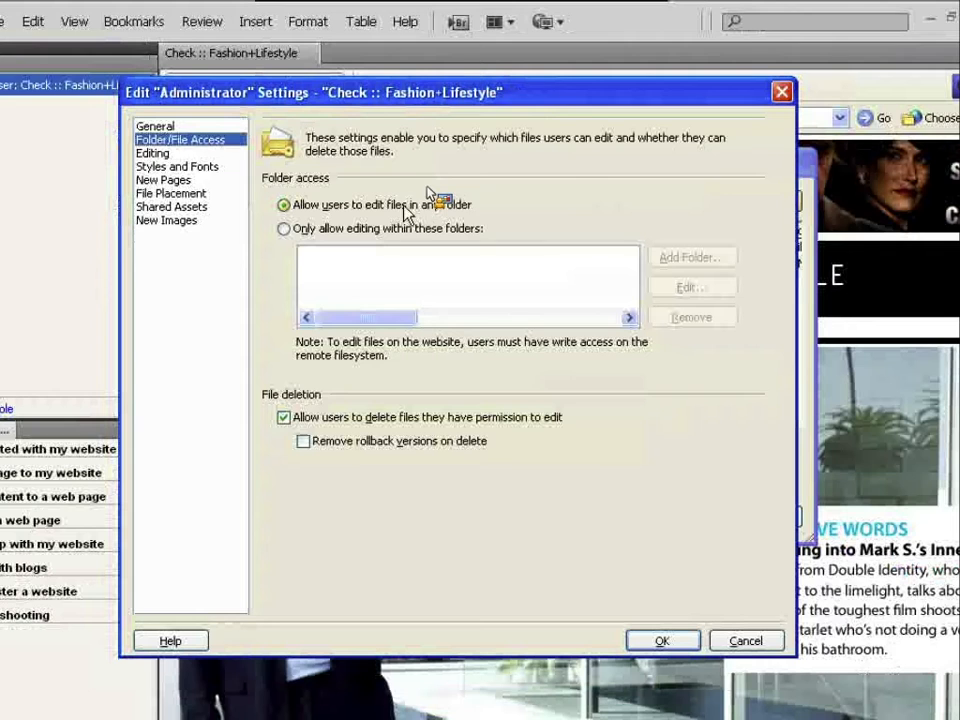
left_click(380, 230)
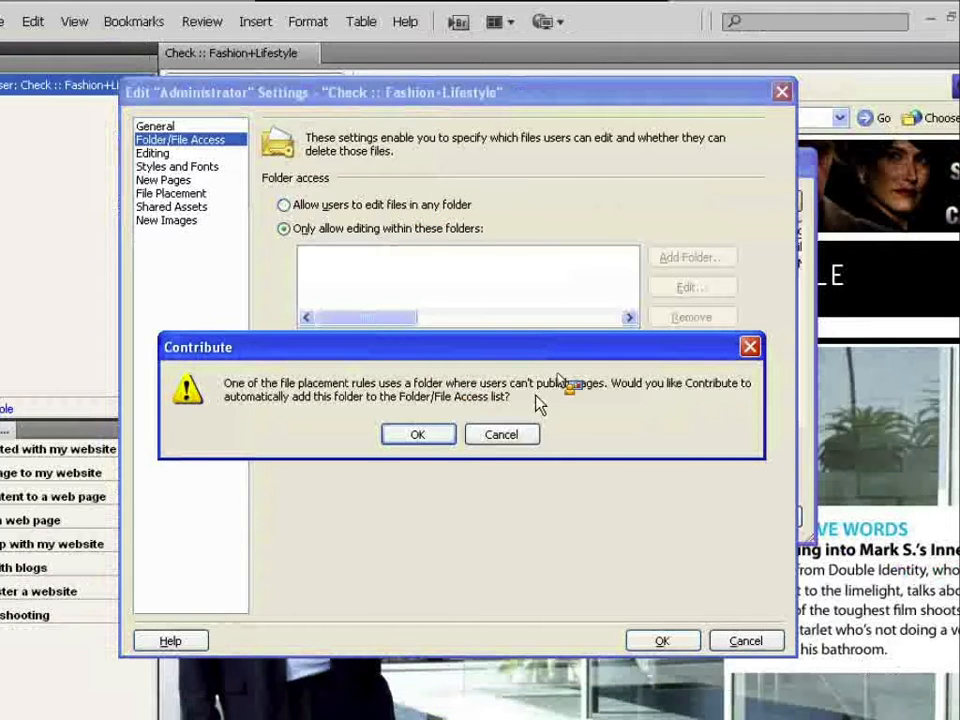
left_click(501, 434)
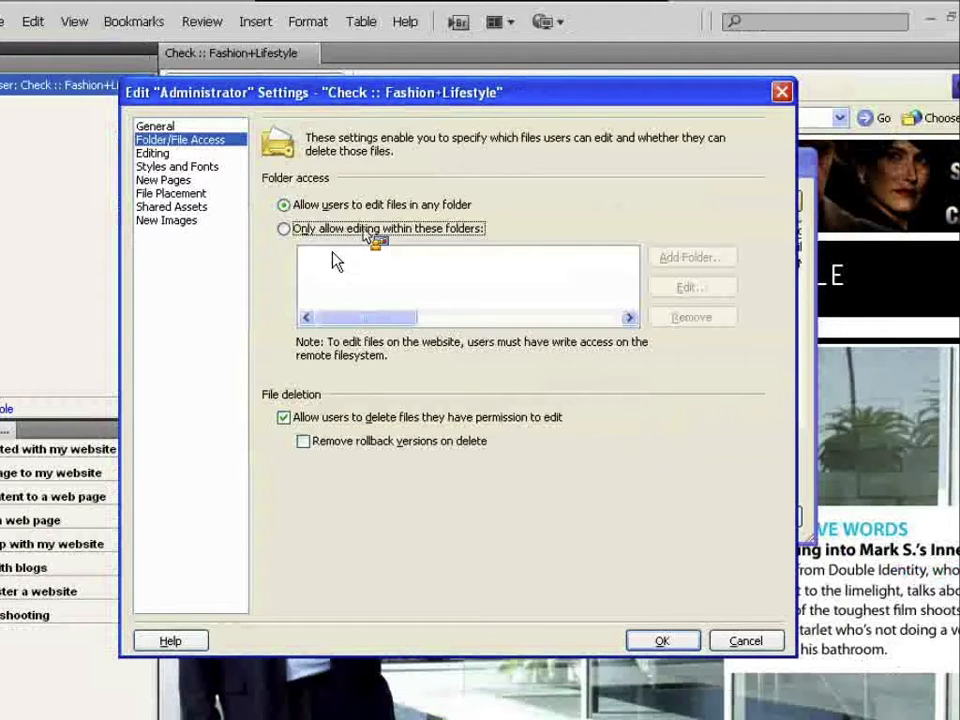
left_click(220, 155)
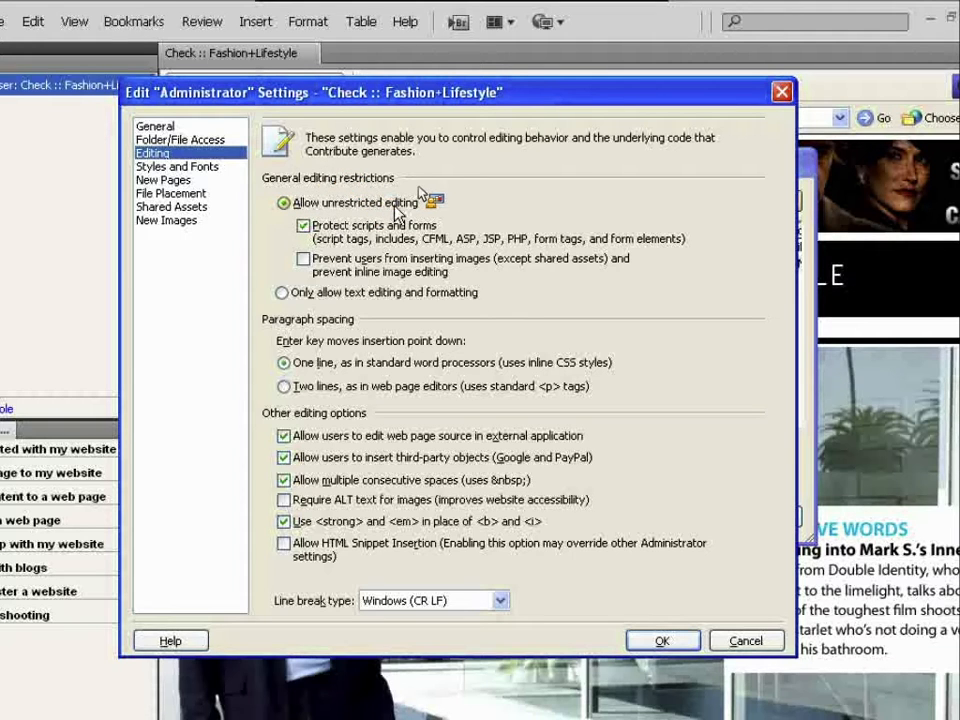
- Toggle 'Protect scripts and forms' off and on, then choose 'Only allow text editing and formatting'
left_click(345, 226)
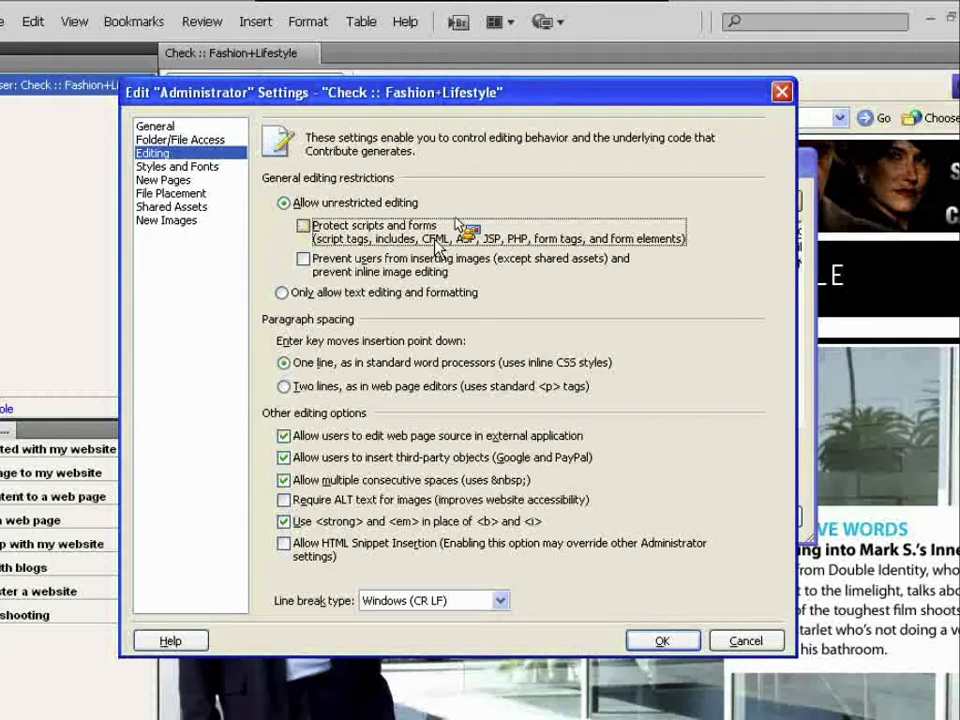
left_click(304, 228)
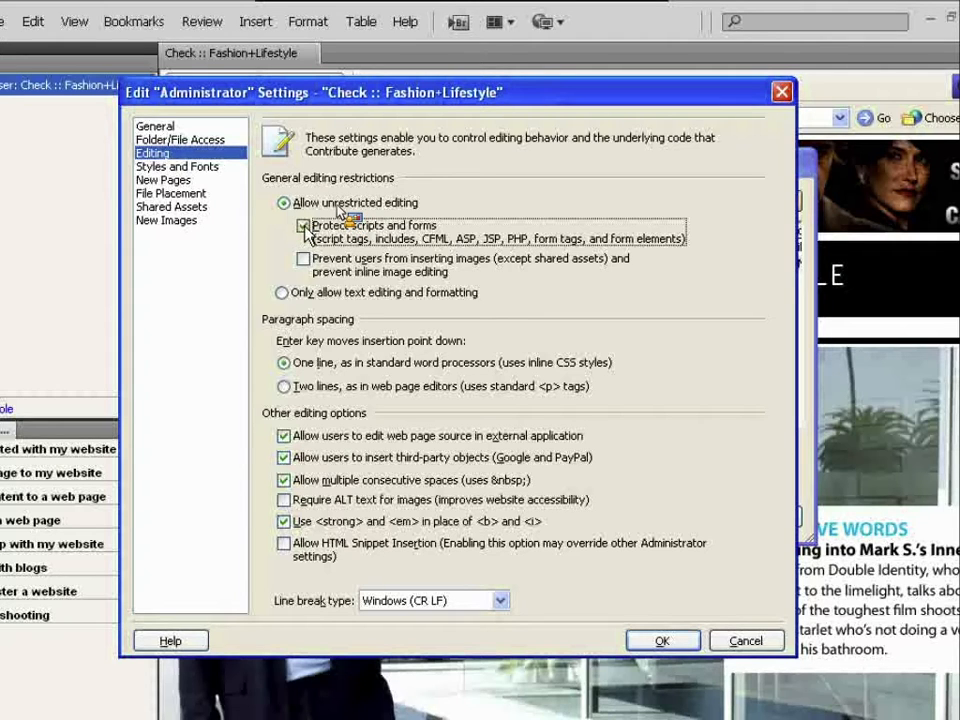
left_click_drag(247, 101, 262, 96)
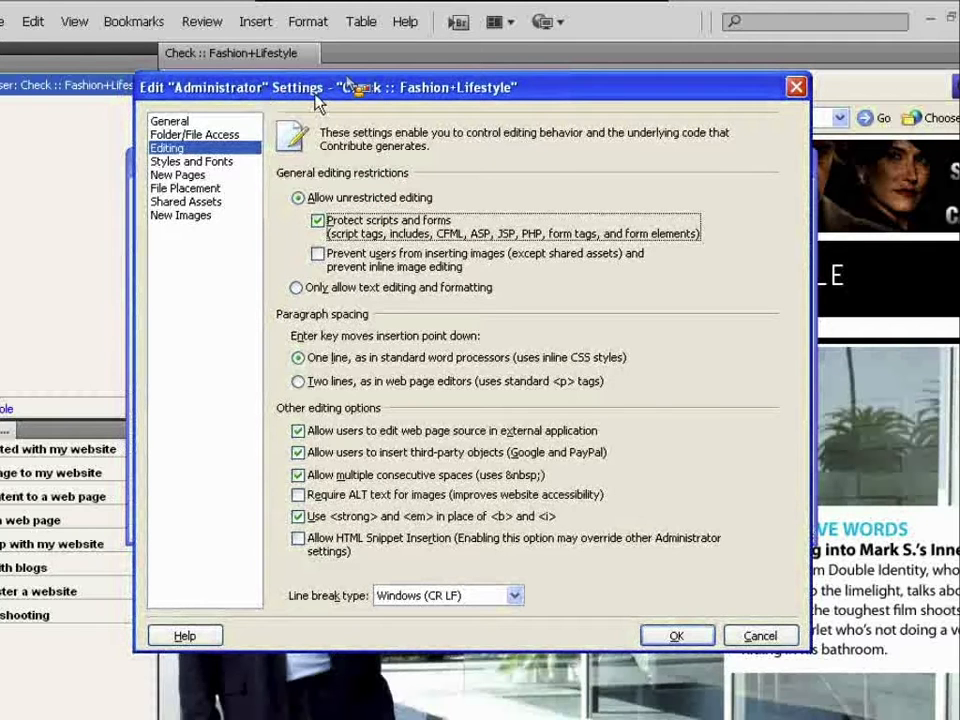
left_click_drag(349, 87, 341, 88)
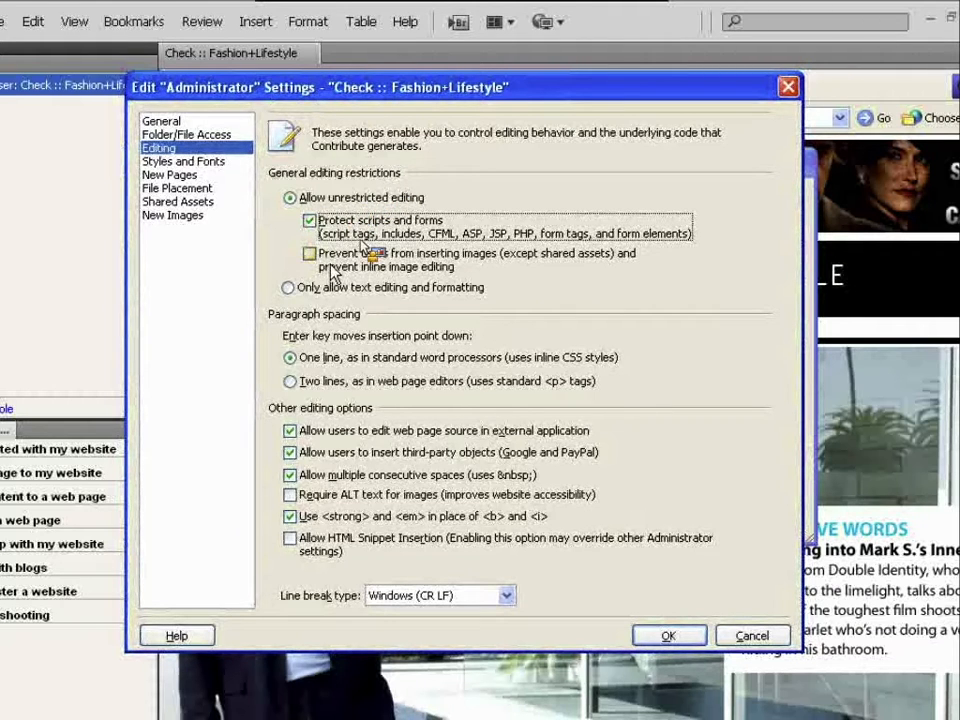
left_click(306, 289)
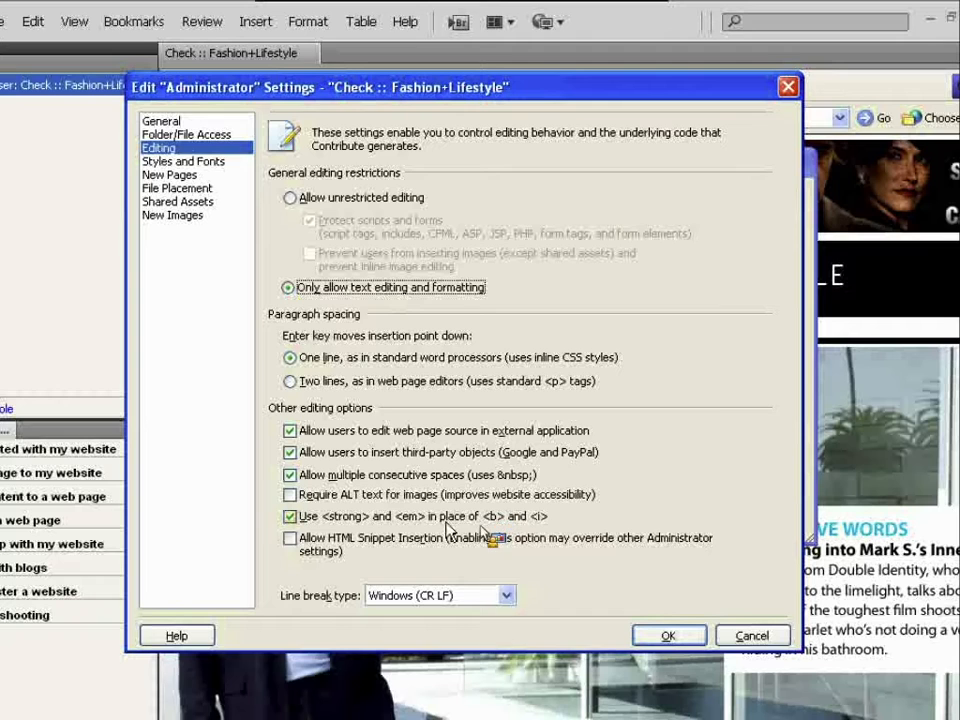
left_click(220, 164)
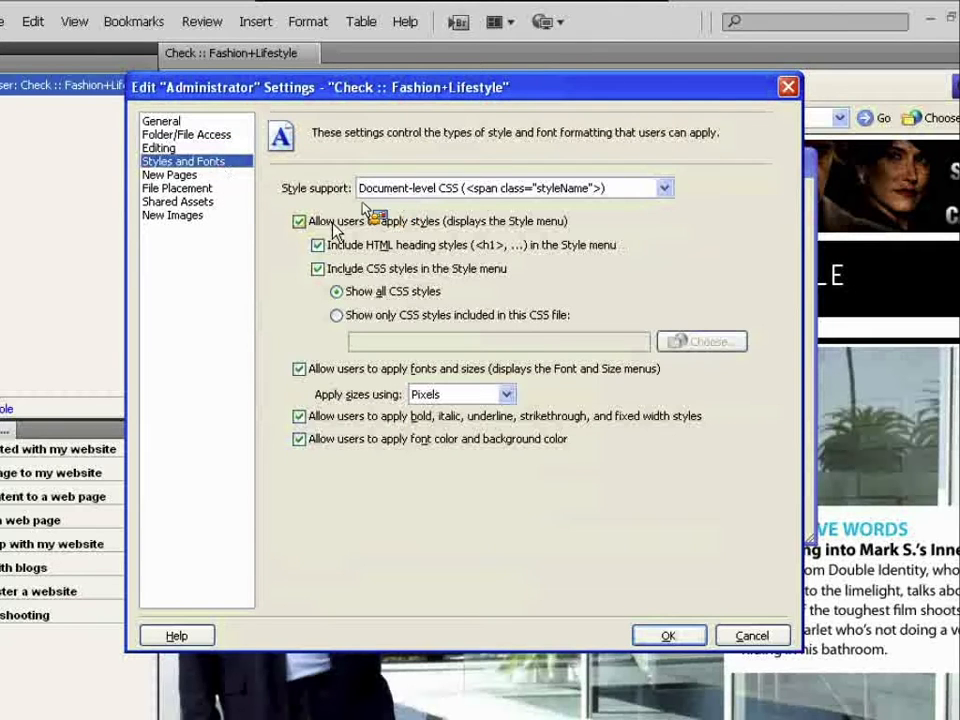
- Switch Style support to Don't allow, then restore it to Document-level CSS
left_click(230, 147)
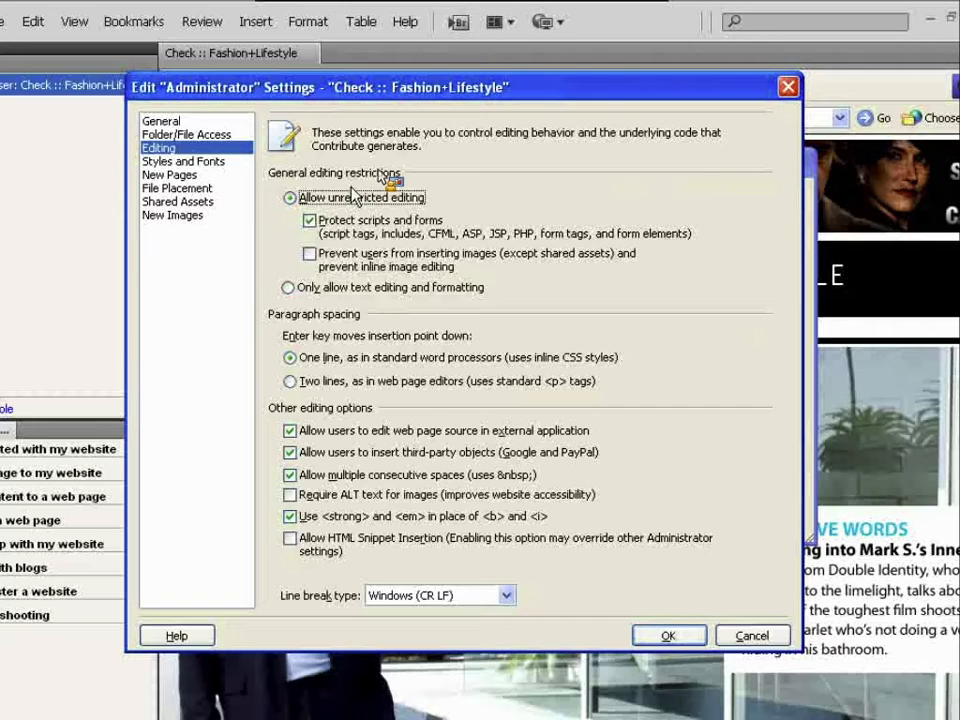
left_click(250, 161)
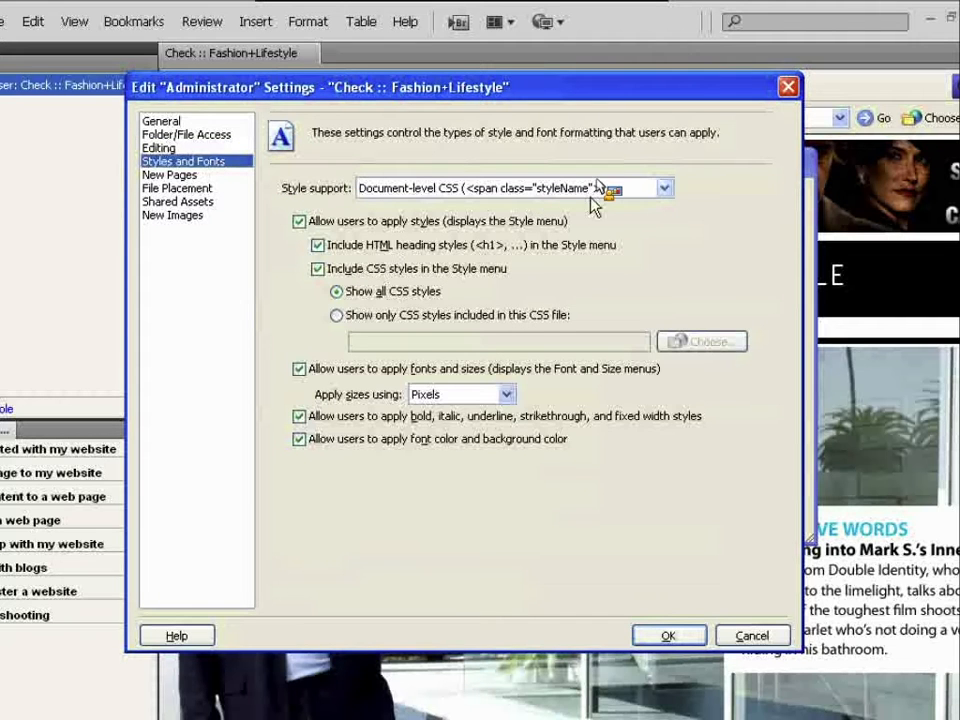
left_click(597, 184)
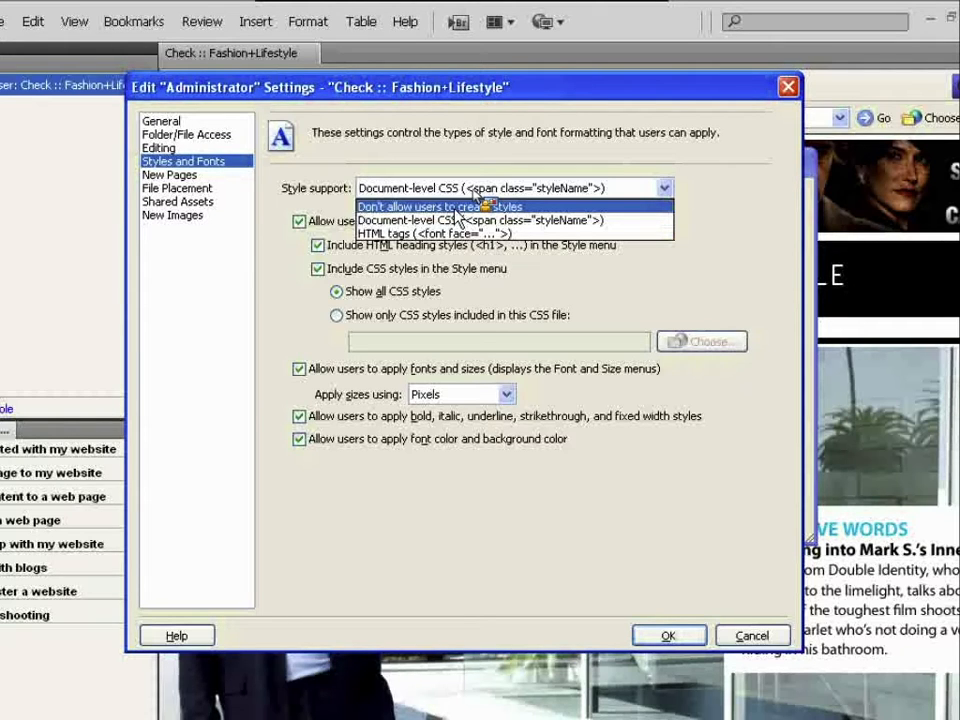
left_click(447, 208)
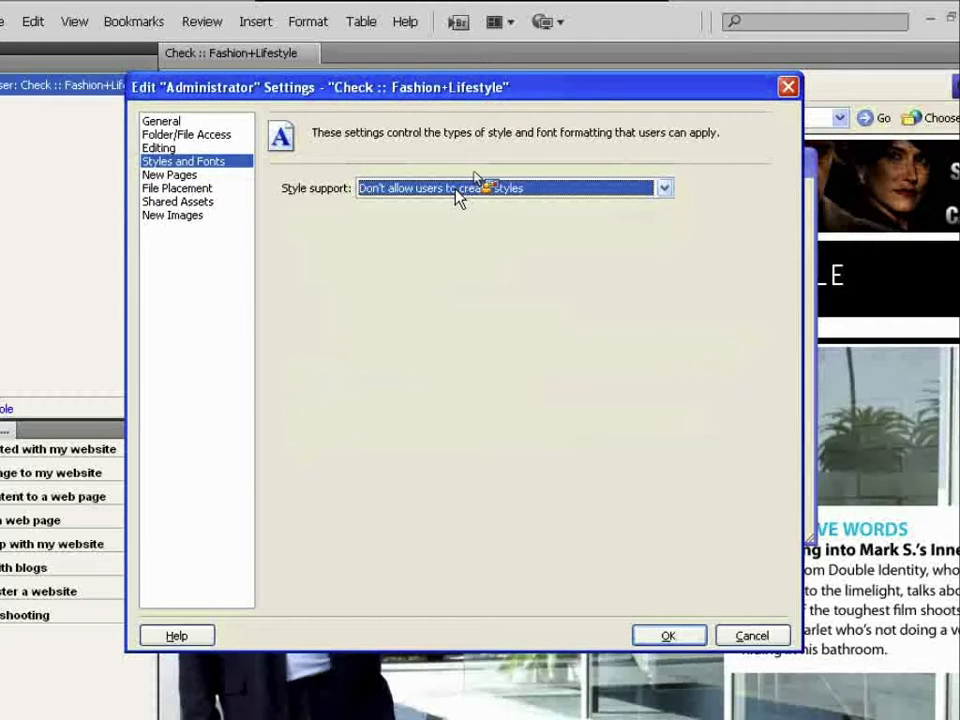
left_click(457, 190)
left_click(455, 219)
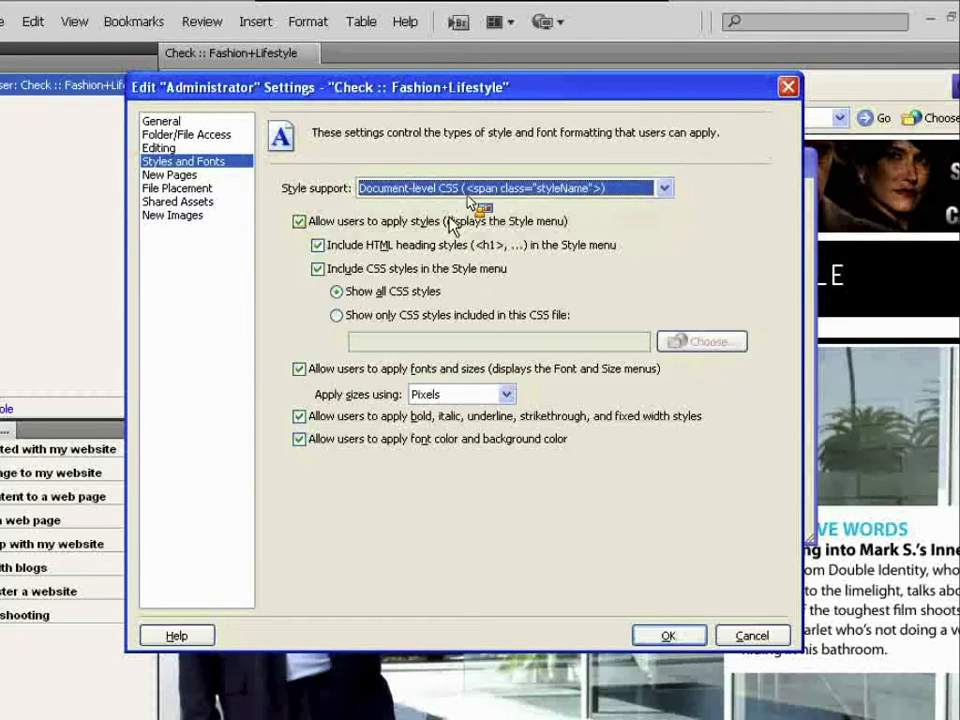
left_click(172, 175)
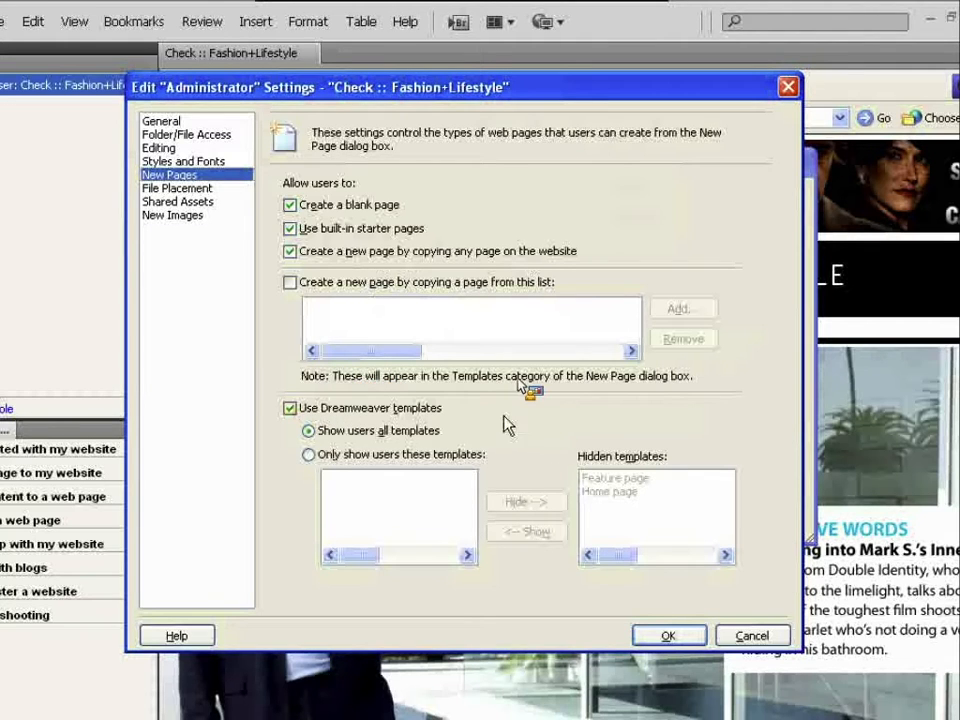
- Try limiting templates to Home page only, then revert to showing users all templates
left_click(389, 456)
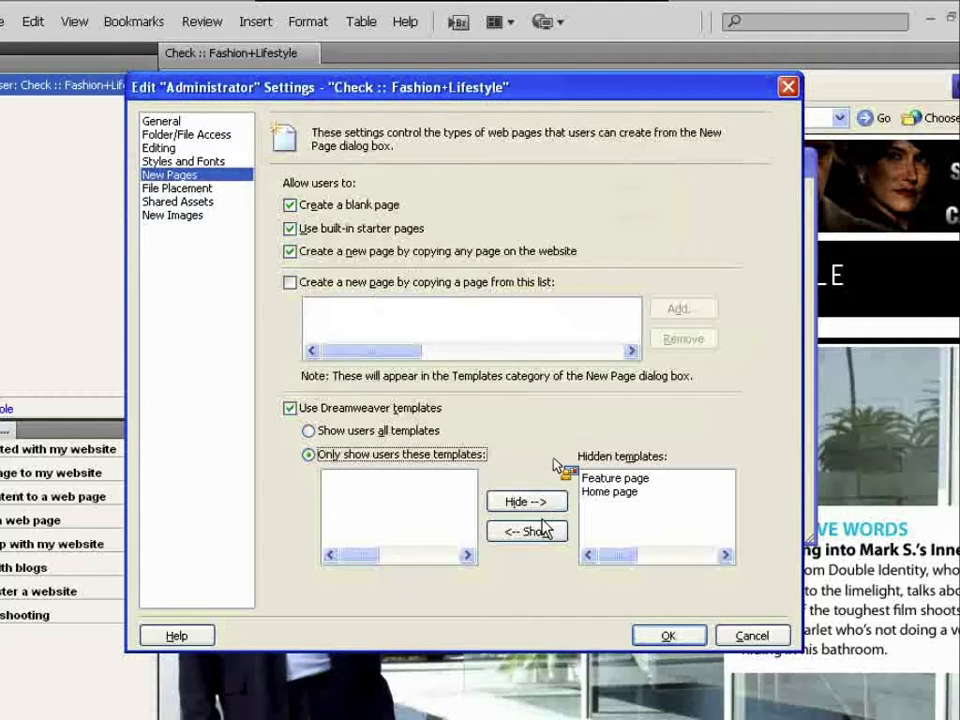
left_click(445, 500)
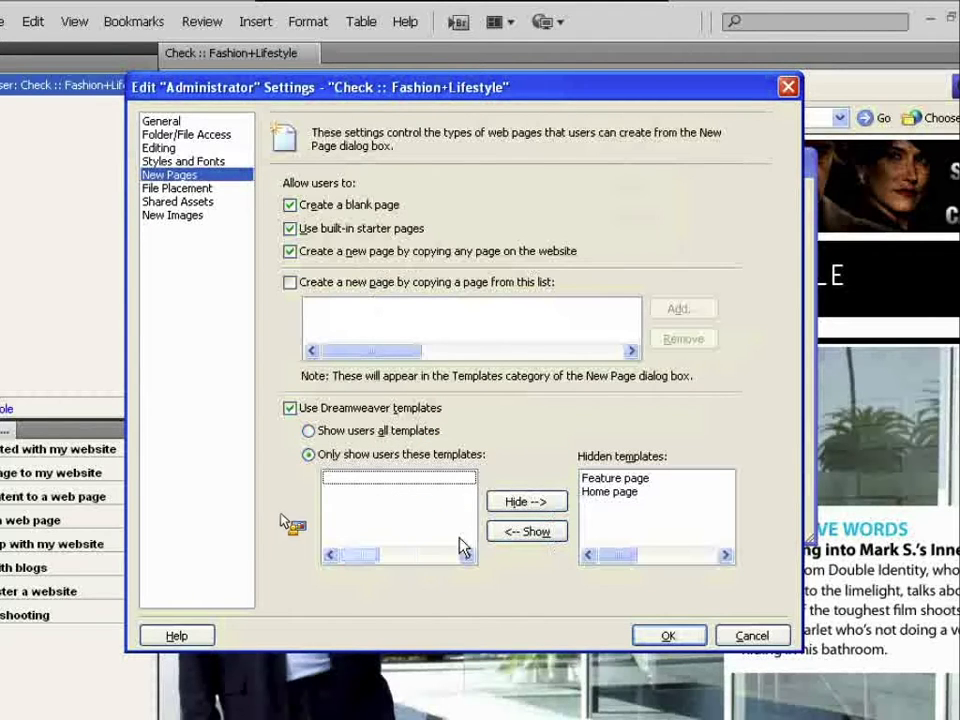
left_click(594, 535)
left_click(525, 452)
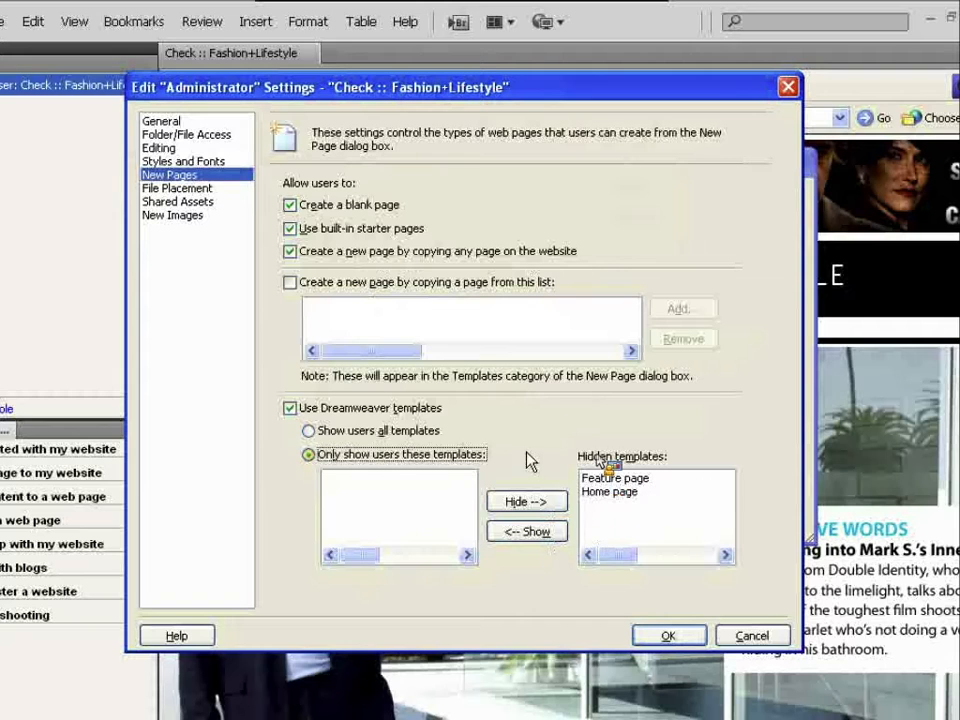
left_click(345, 433)
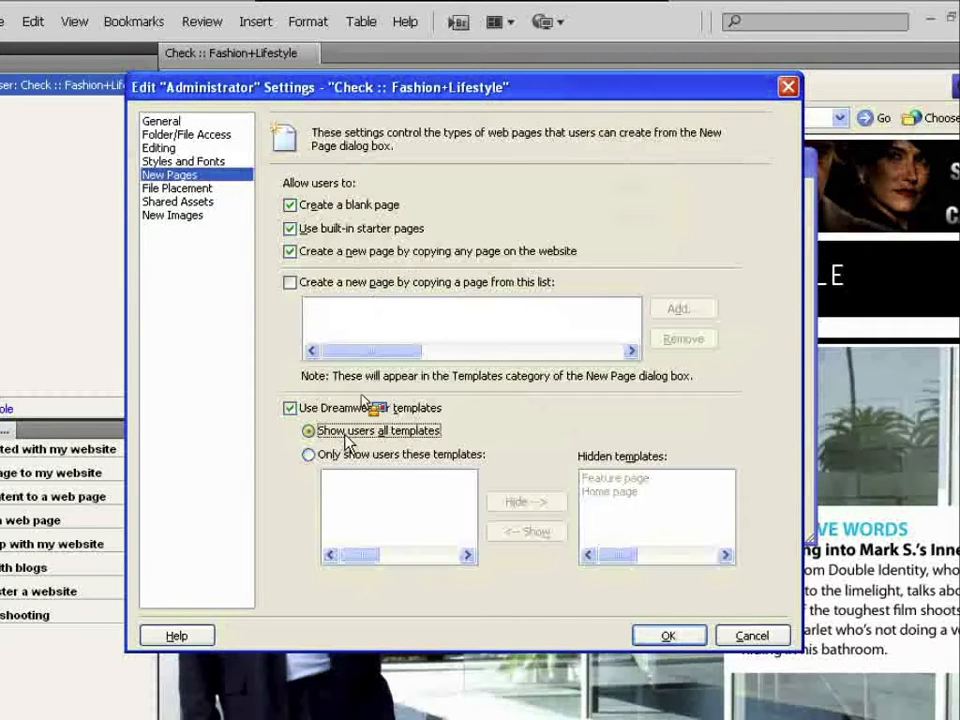
left_click(200, 188)
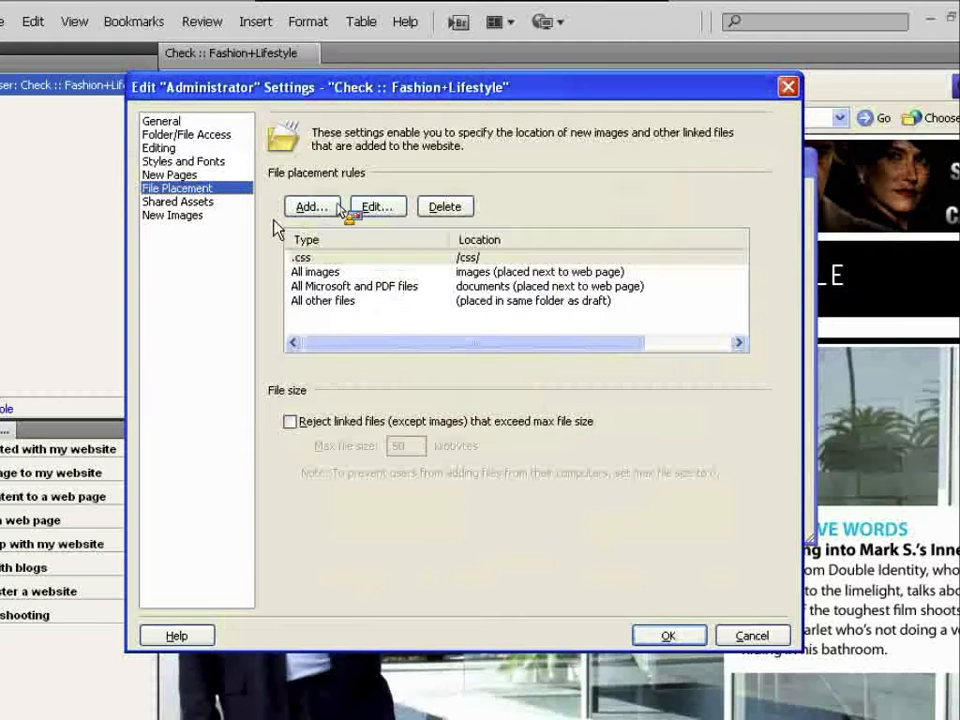
- Review Shared Assets, opening and dismissing the Add list without adding any asset
left_click(216, 204)
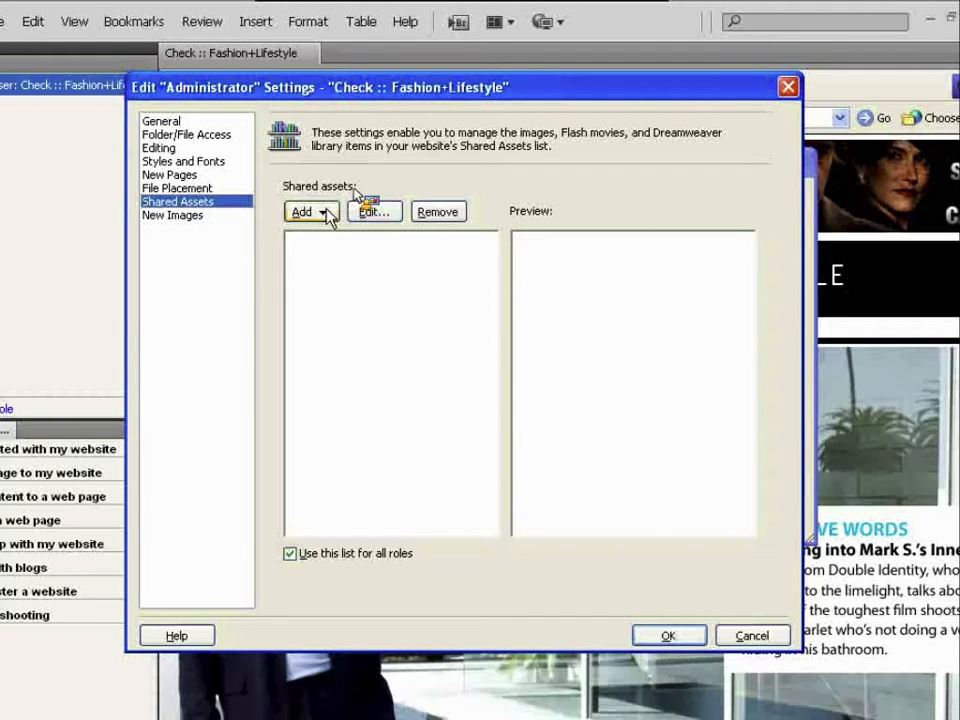
left_click(326, 214)
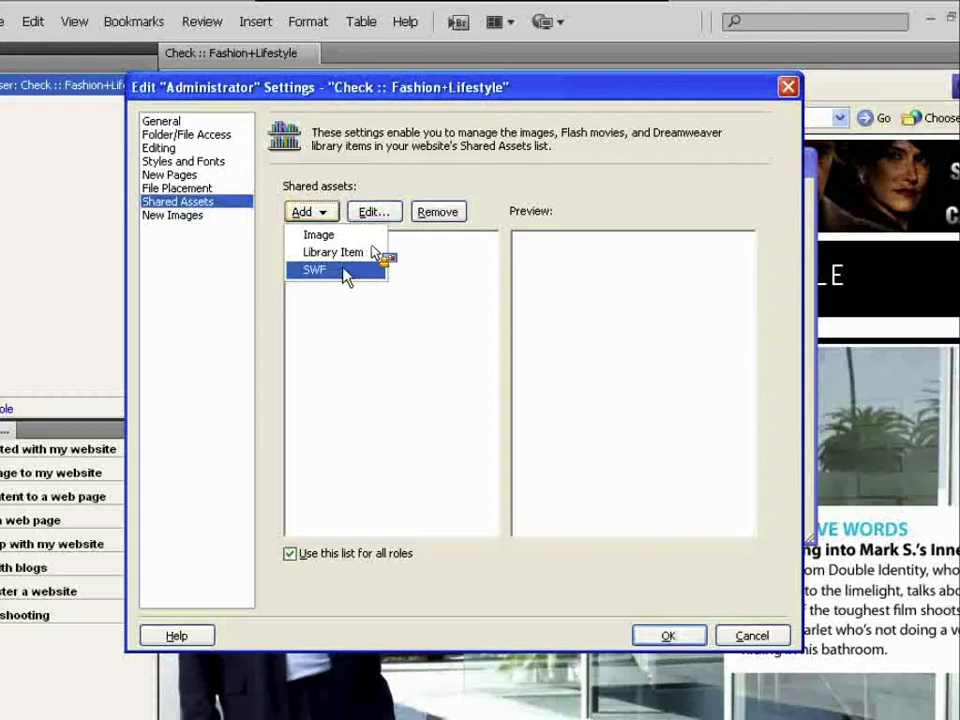
left_click(337, 172)
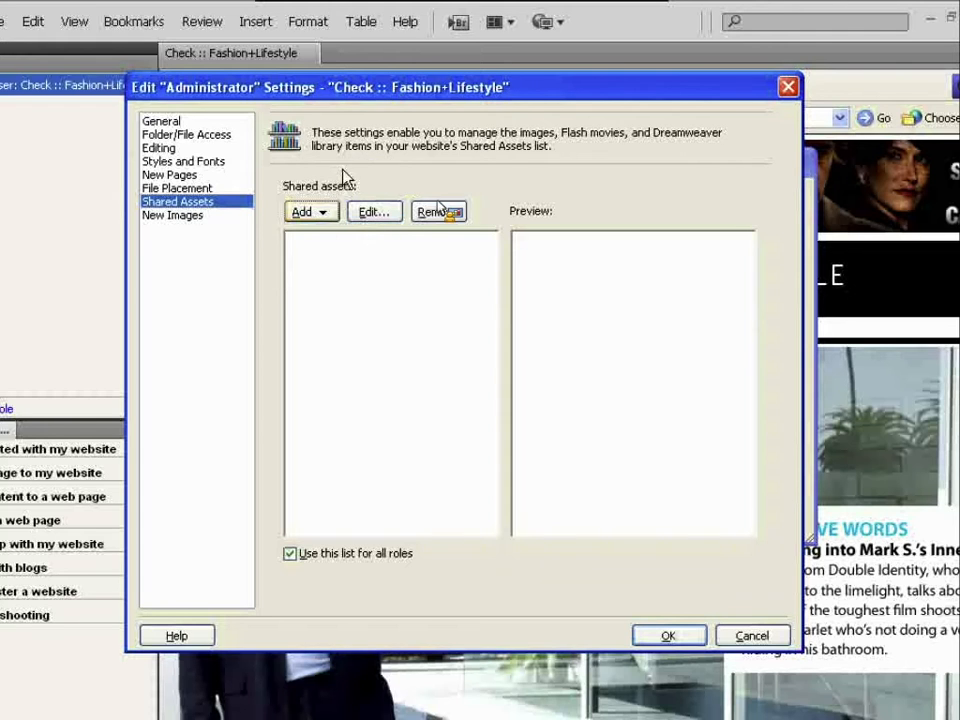
left_click(217, 216)
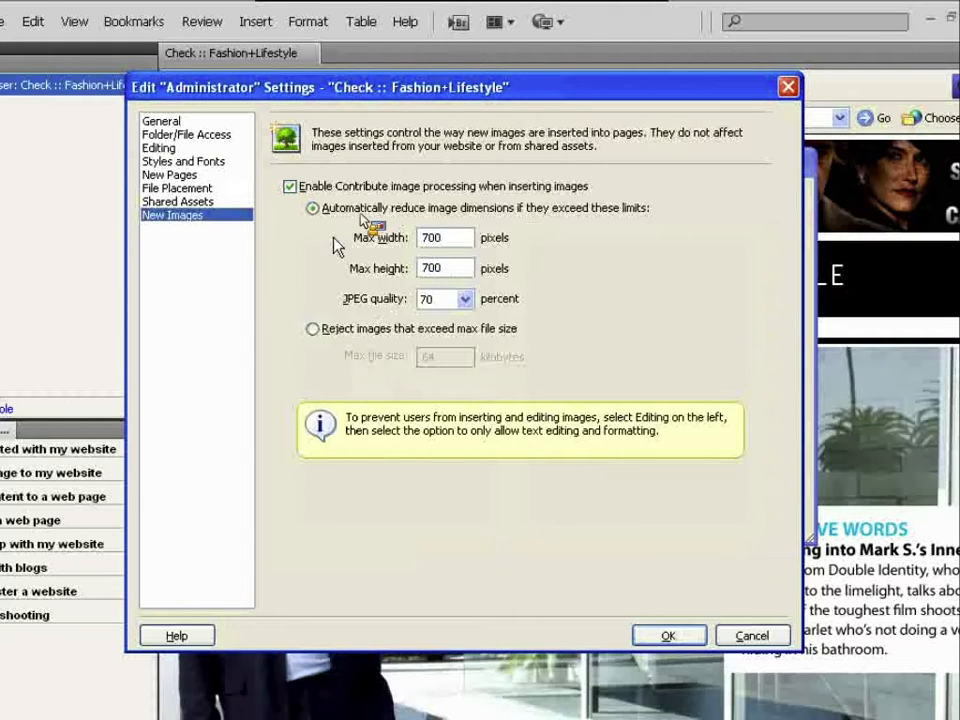
- Switch the Edit Administrator Settings dialog back to the General category
left_click(211, 123)
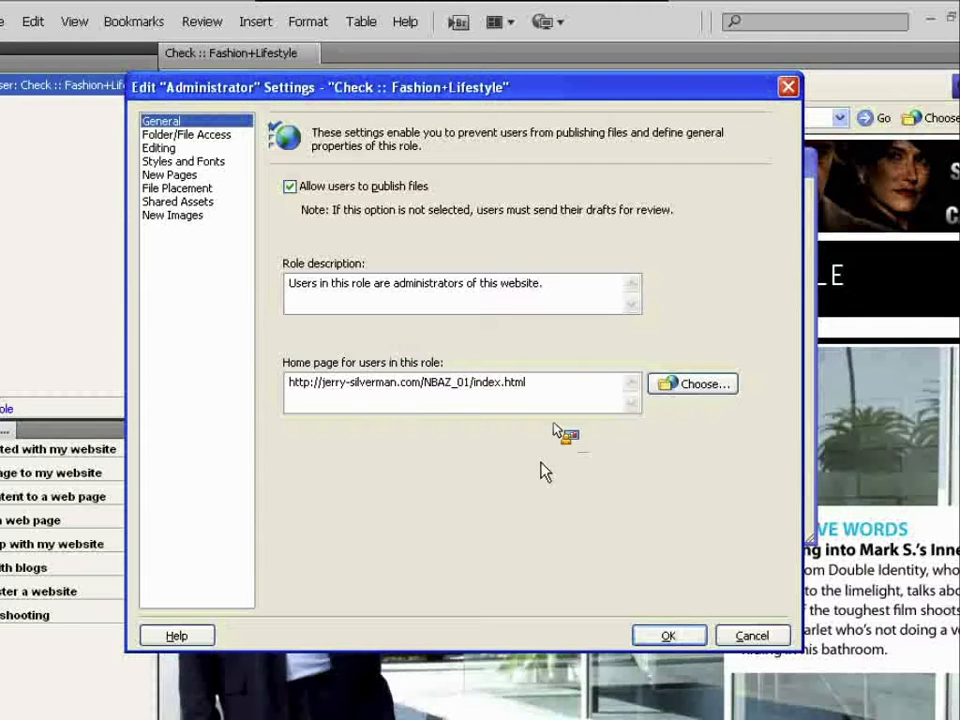
- Save the Administrator role settings and select the Writer role in Users and Roles
left_click(668, 635)
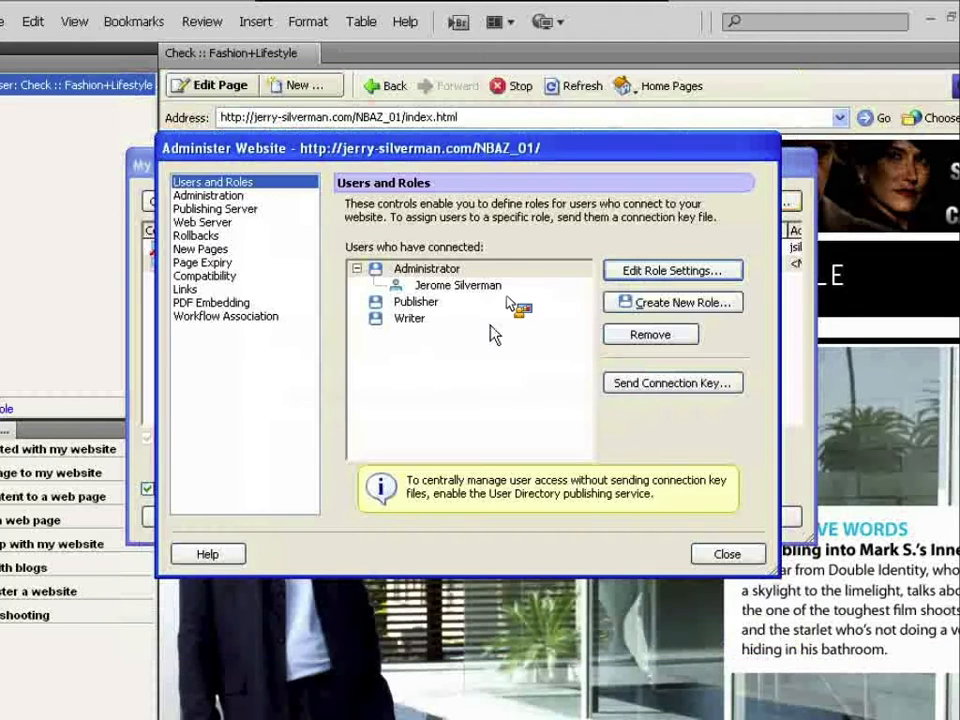
left_click(479, 265)
left_click_drag(460, 283, 603, 272)
- Review Writer's Folder/File Access and Editing settings, leave editing unrestricted, and cancel without saving
left_click(606, 272)
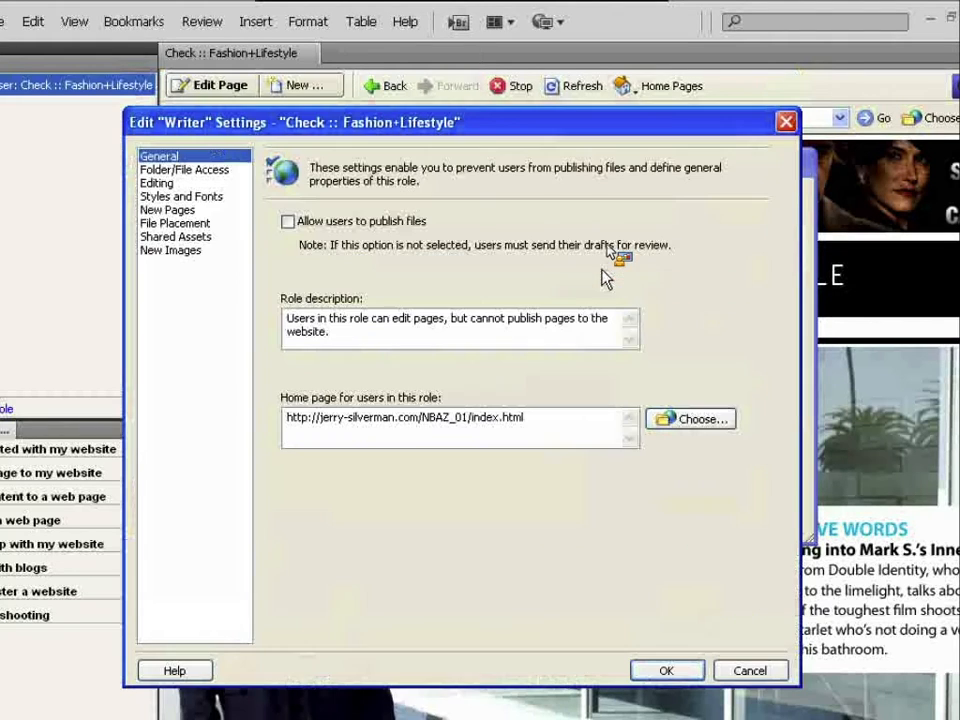
left_click(228, 170)
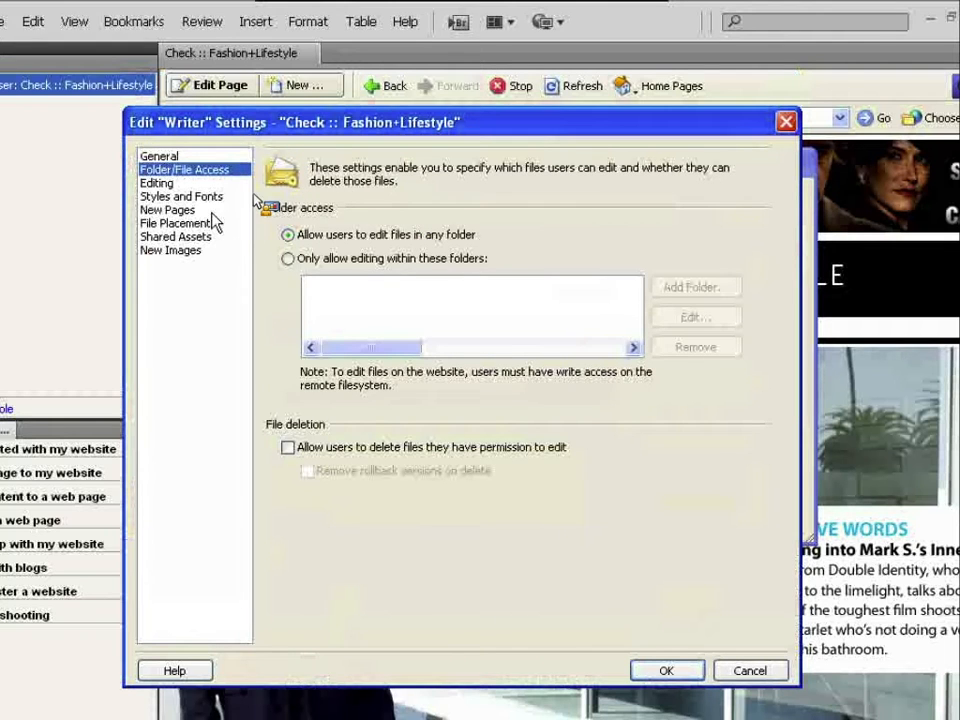
left_click(199, 185)
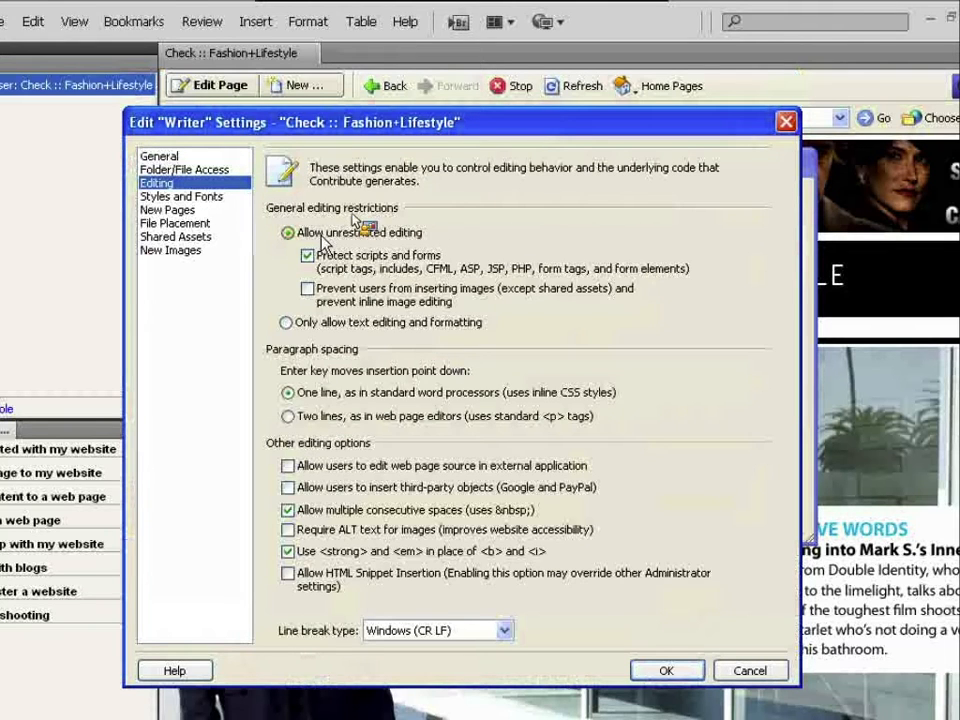
left_click(325, 325)
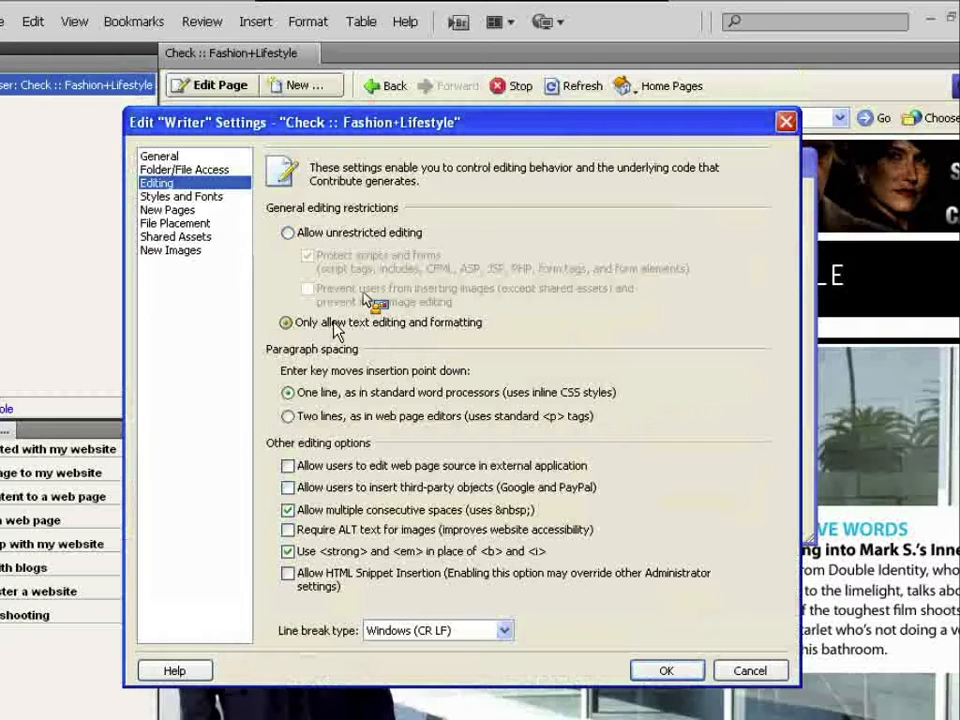
left_click(306, 234)
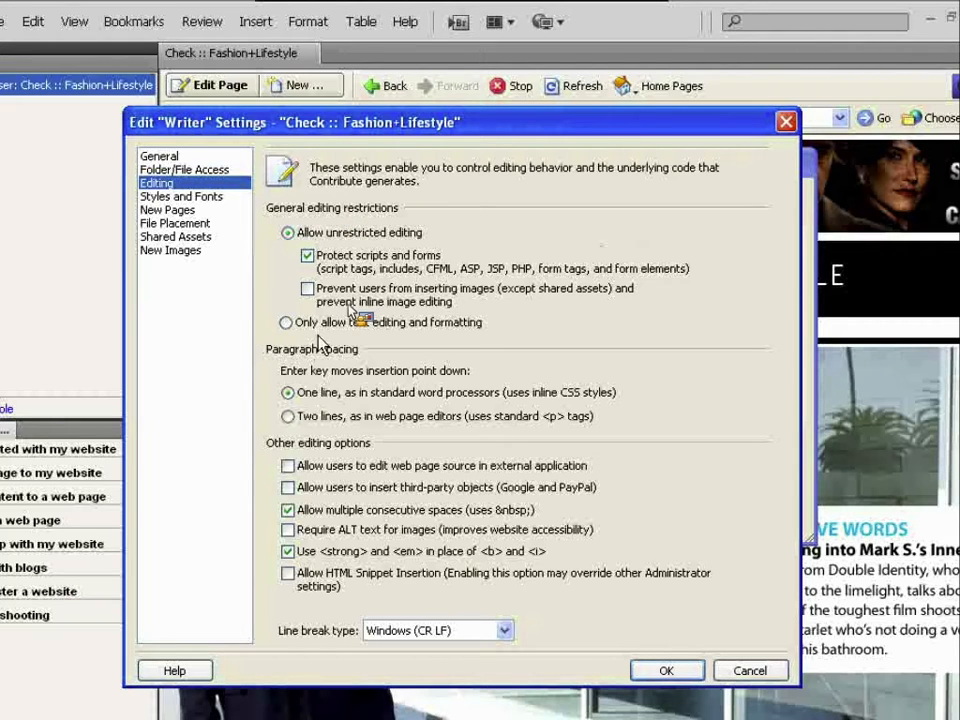
left_click(724, 675)
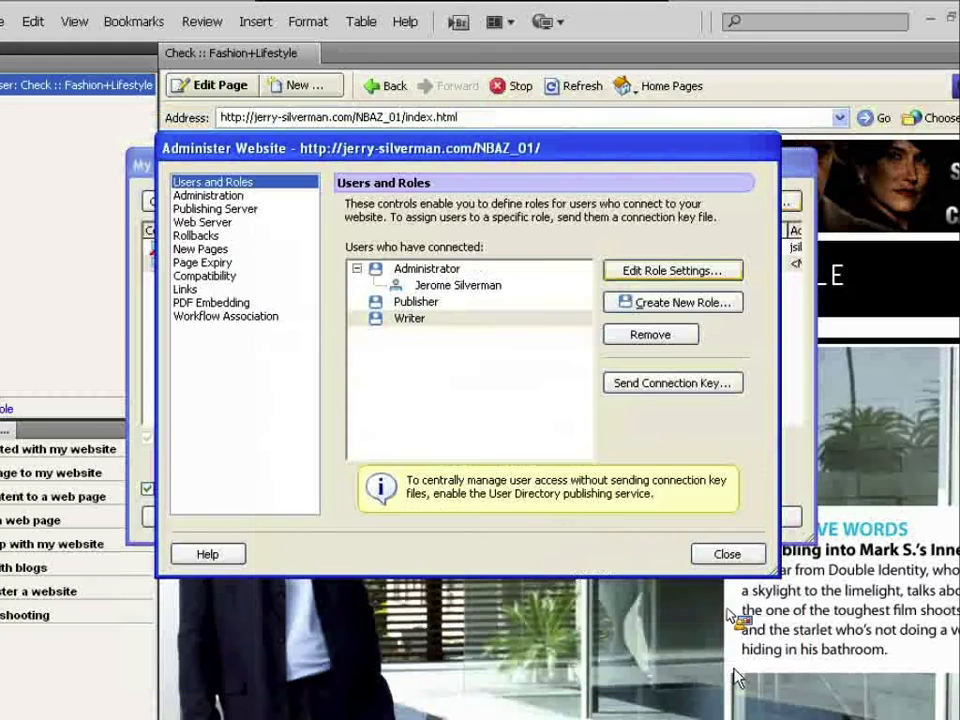
- Select the Writer role in the Users and Roles list for sending a connection key
left_click(437, 320)
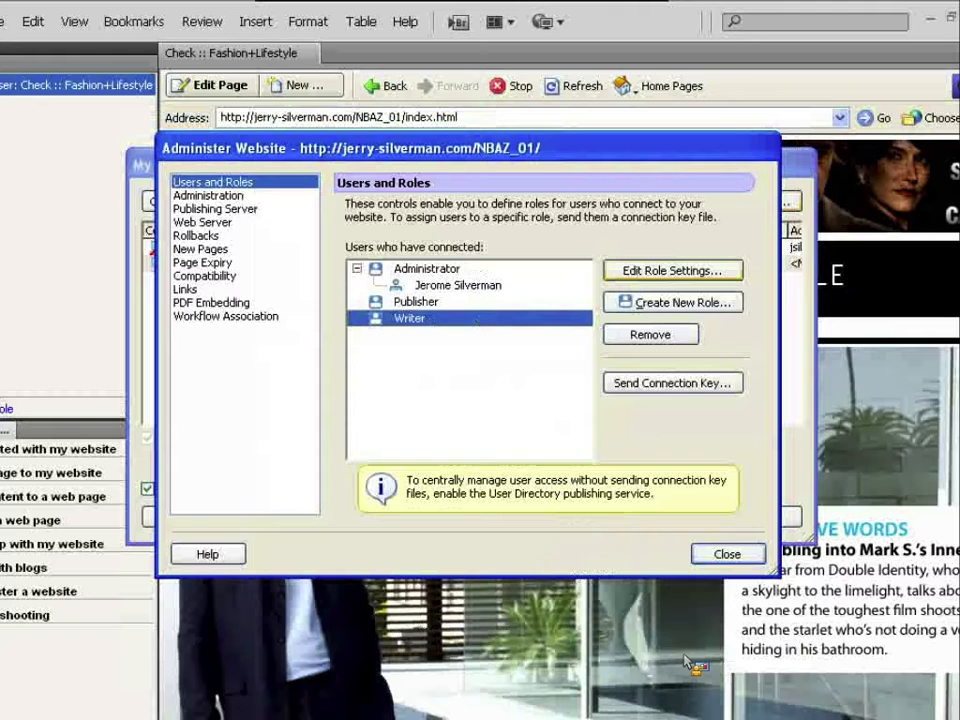
key("super+Tab")
key("super+Tab")
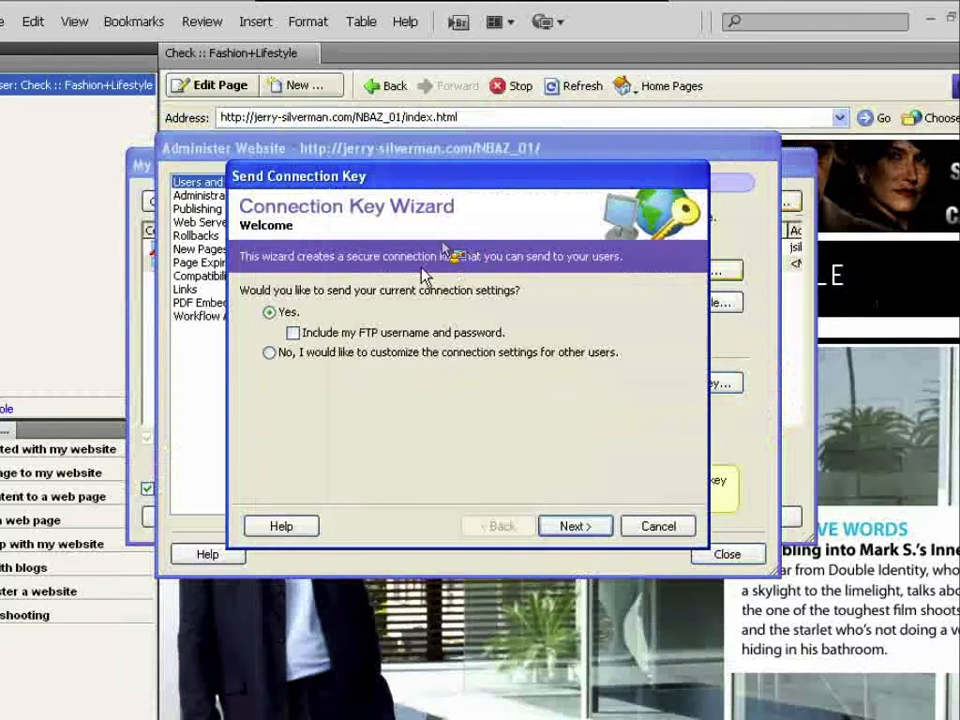
- Include the FTP username and password in the connection key and assign it the Writer role
left_click(292, 333)
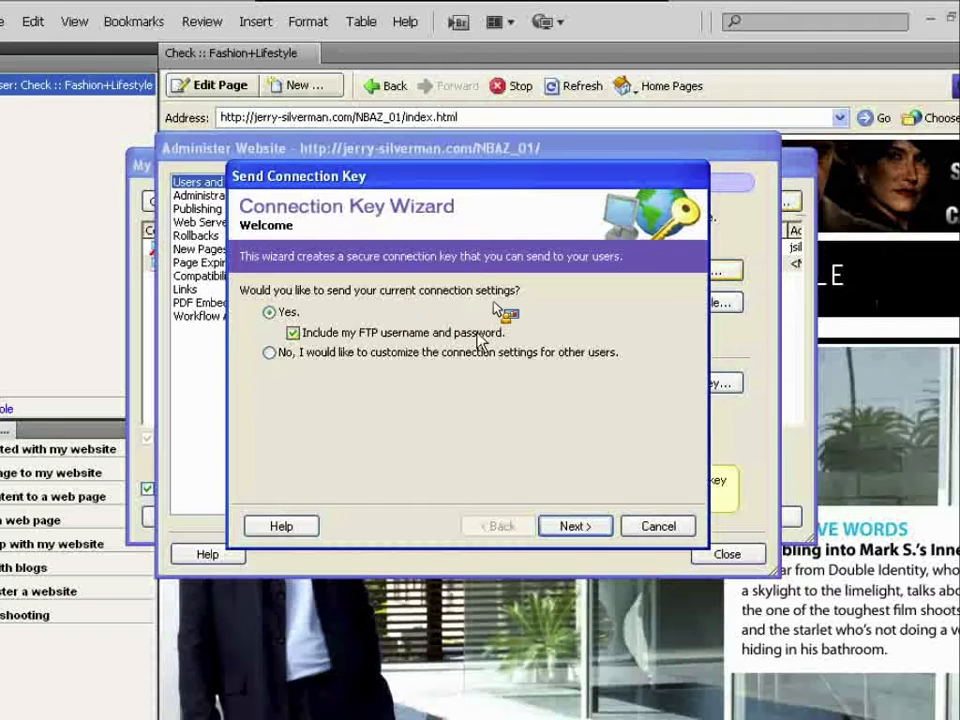
left_click(596, 526)
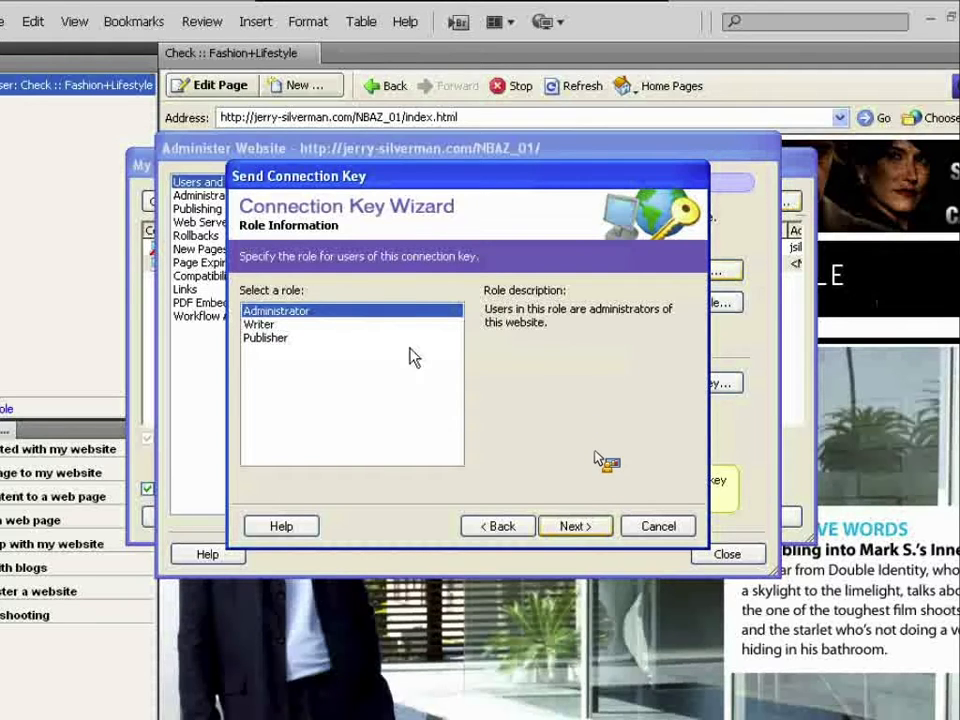
left_click(313, 326)
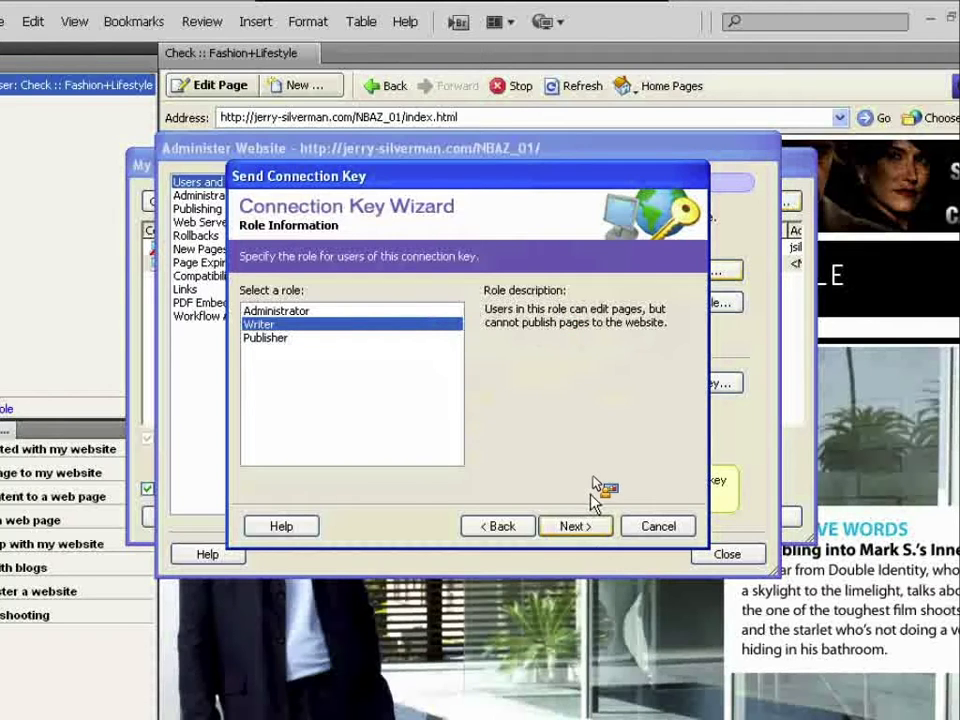
left_click(591, 530)
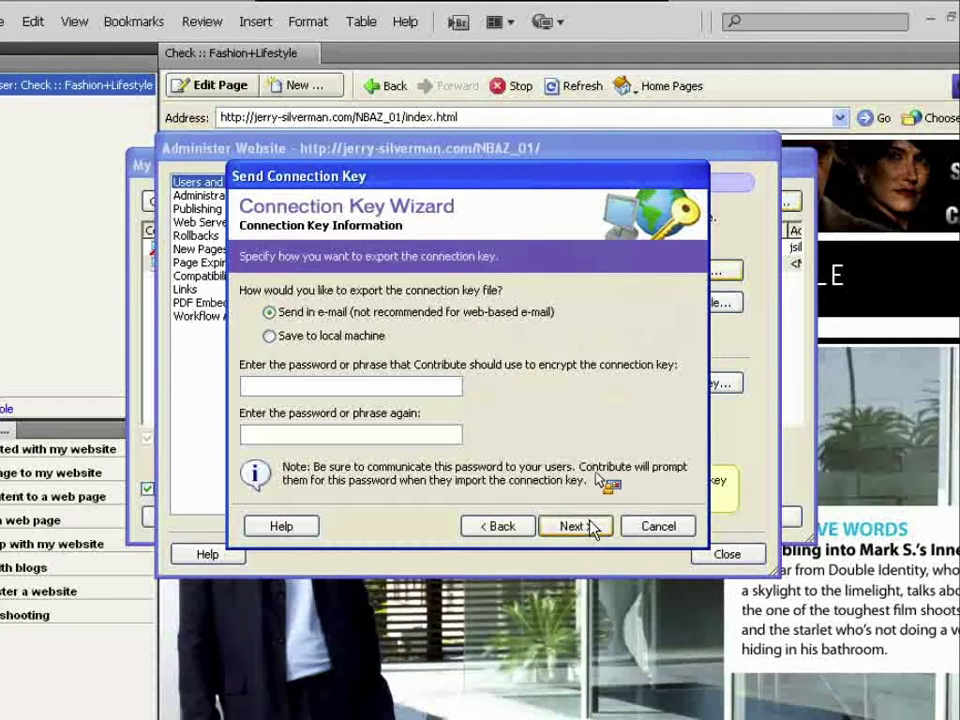
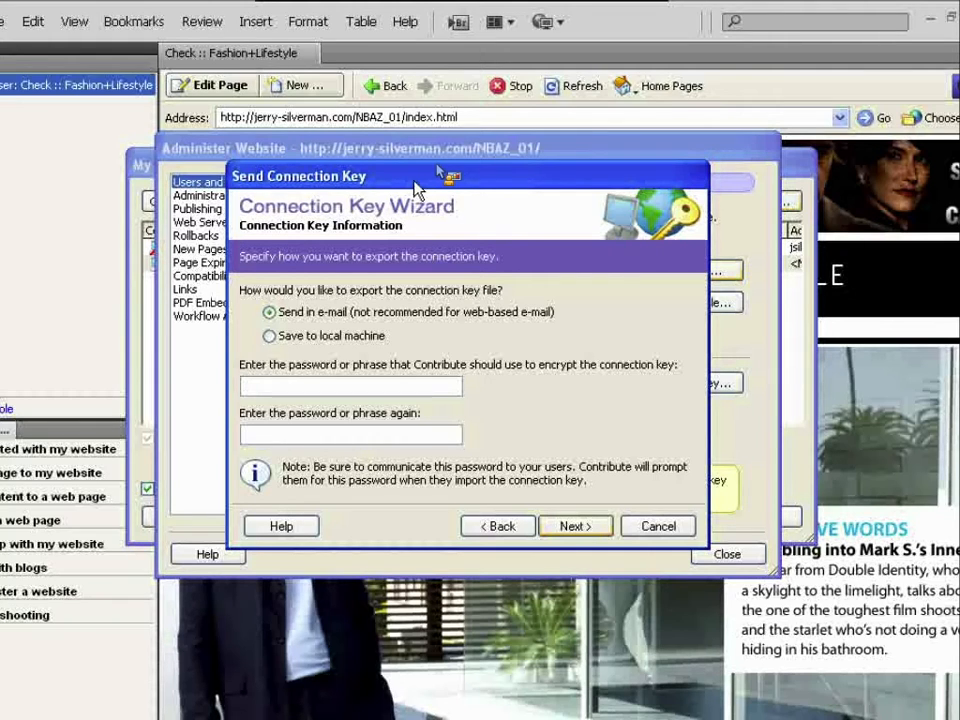
- Save the connection key to the local machine, protected by a confirmed encryption password, and continue to the Summary
left_click(305, 340)
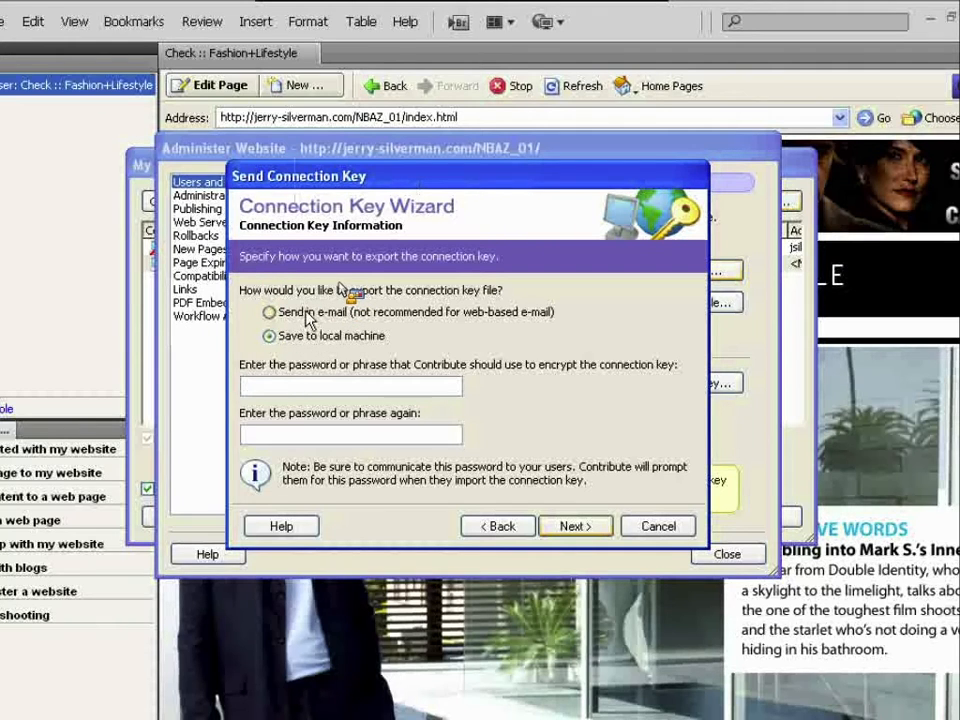
left_click(341, 385)
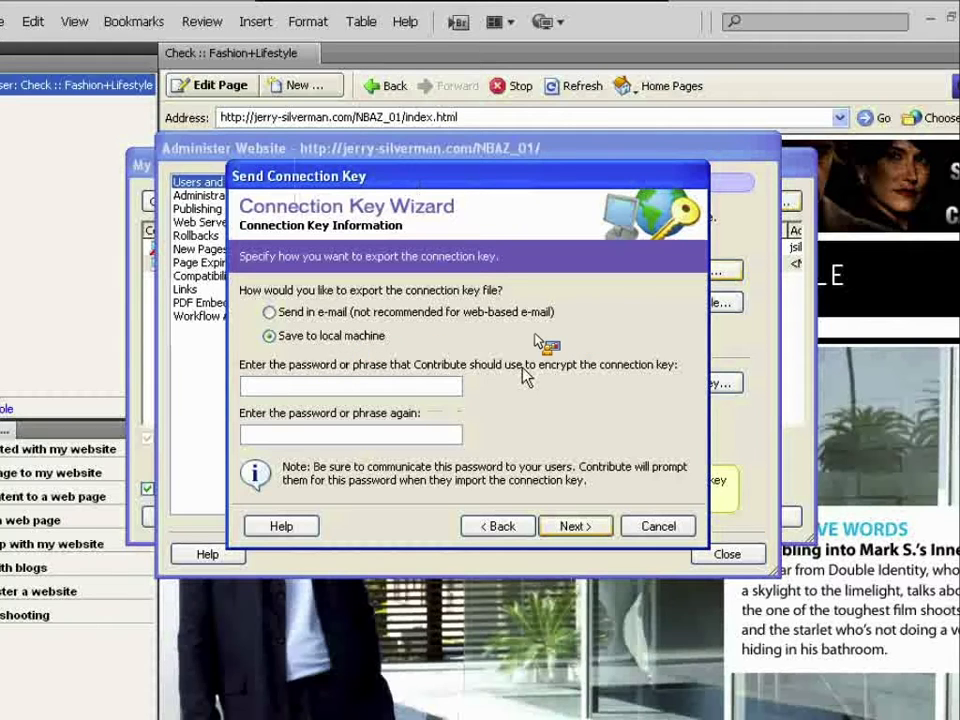
type("*****")
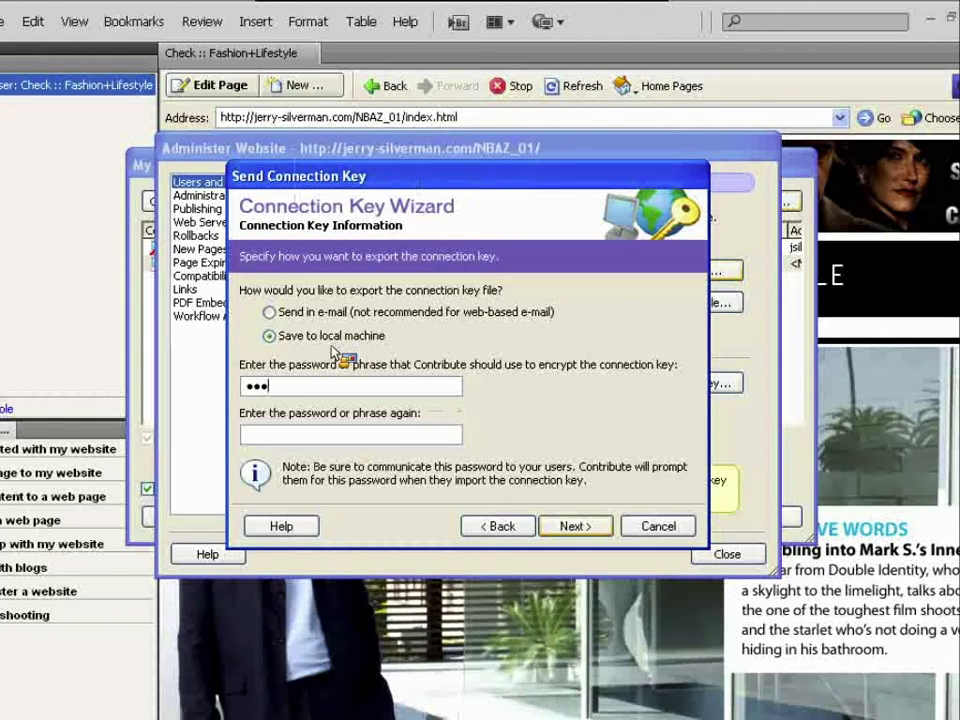
key("Tab")
type("*****")
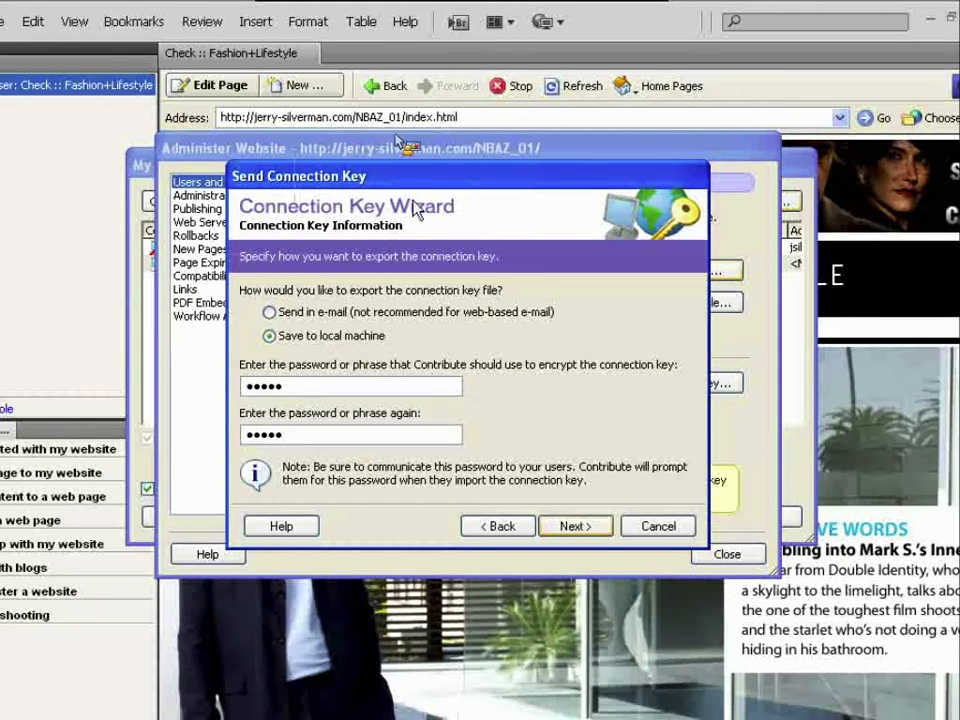
left_click_drag(413, 180, 413, 176)
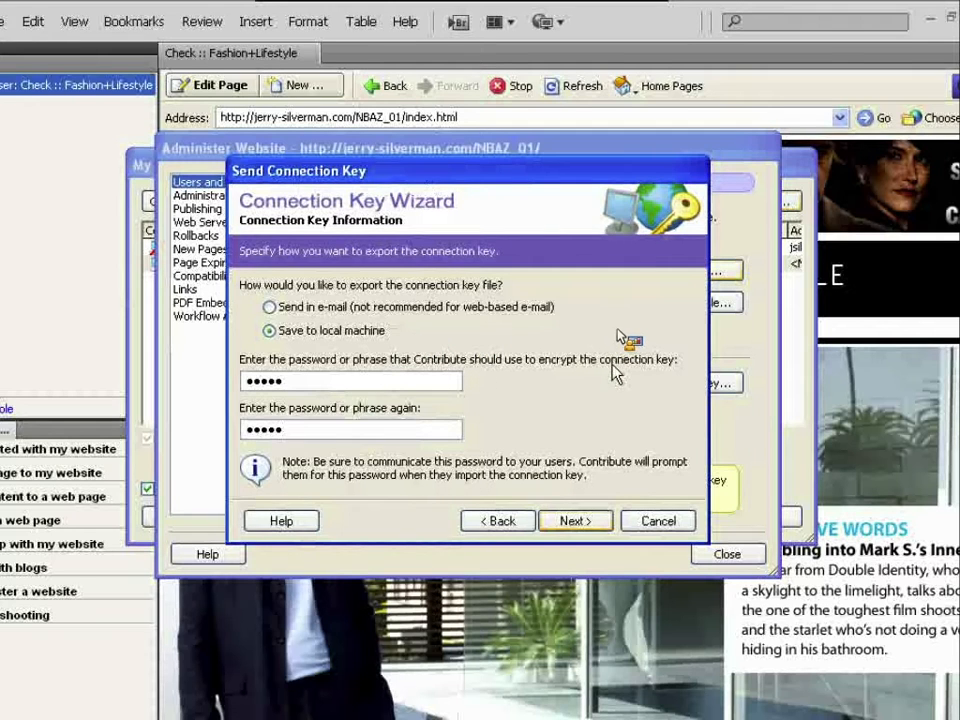
left_click(592, 523)
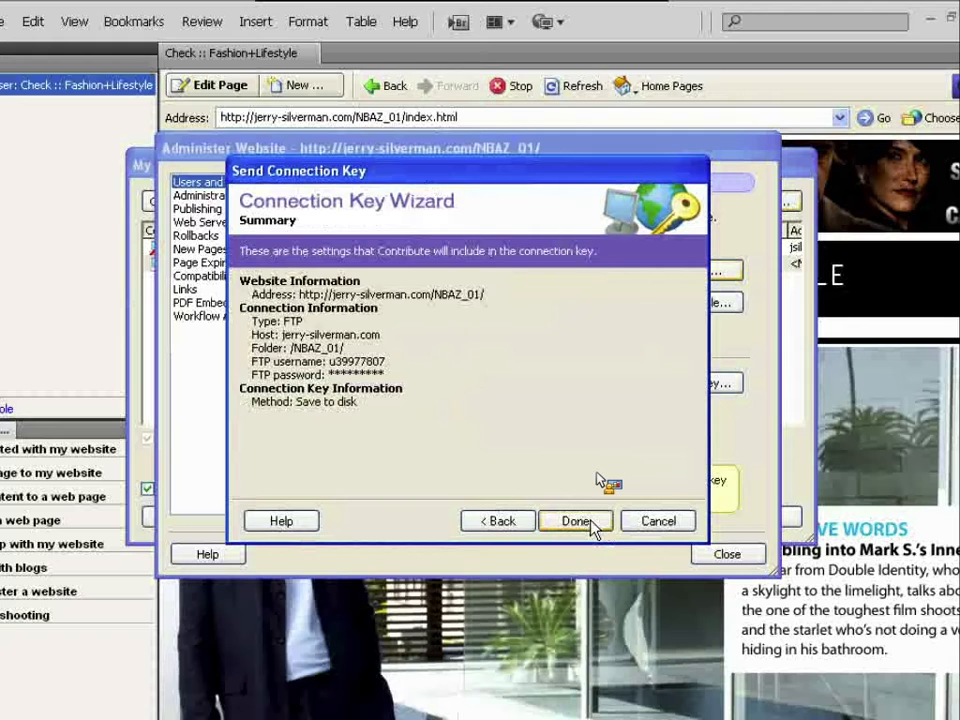
- Export the connection key CheckFashionLifestyle-Writer to the SHARED drive (F:) via the Desktop
left_click(592, 524)
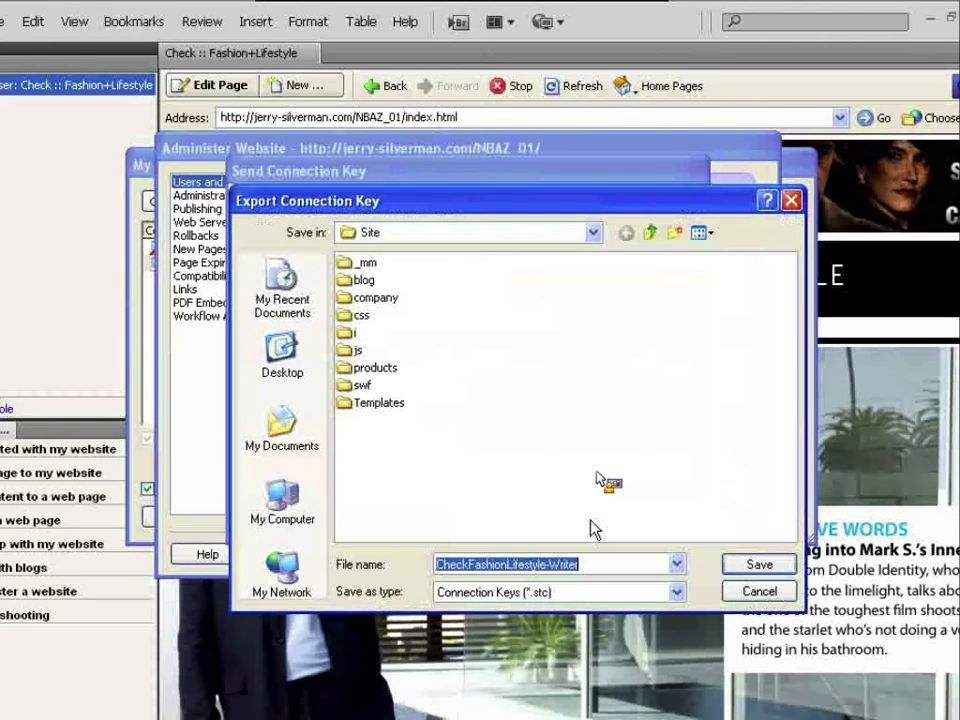
left_click(305, 365)
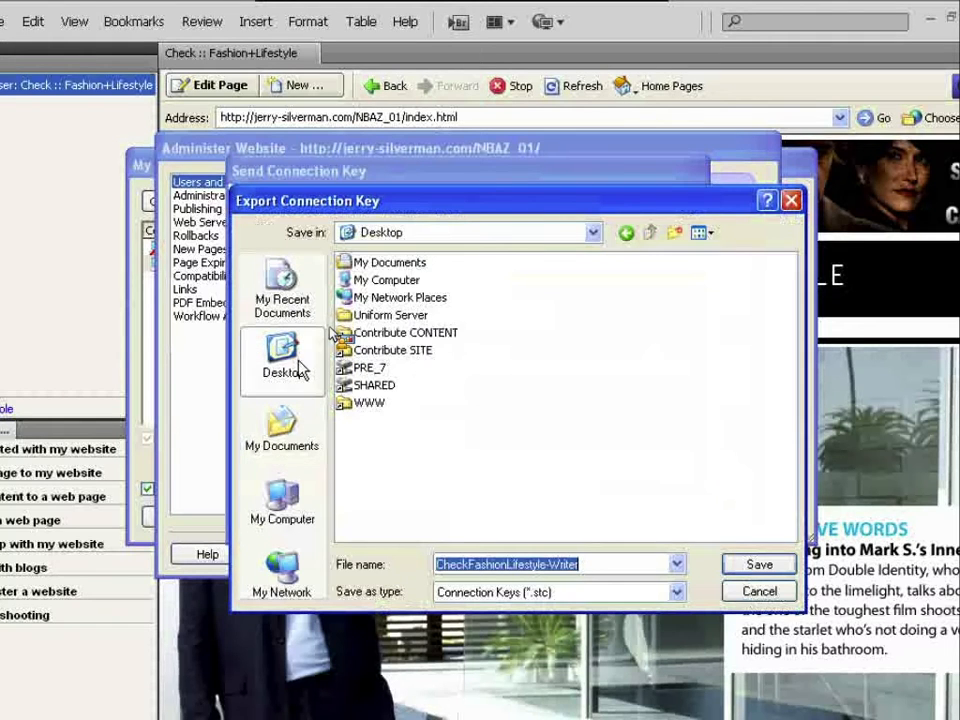
double_click(374, 385)
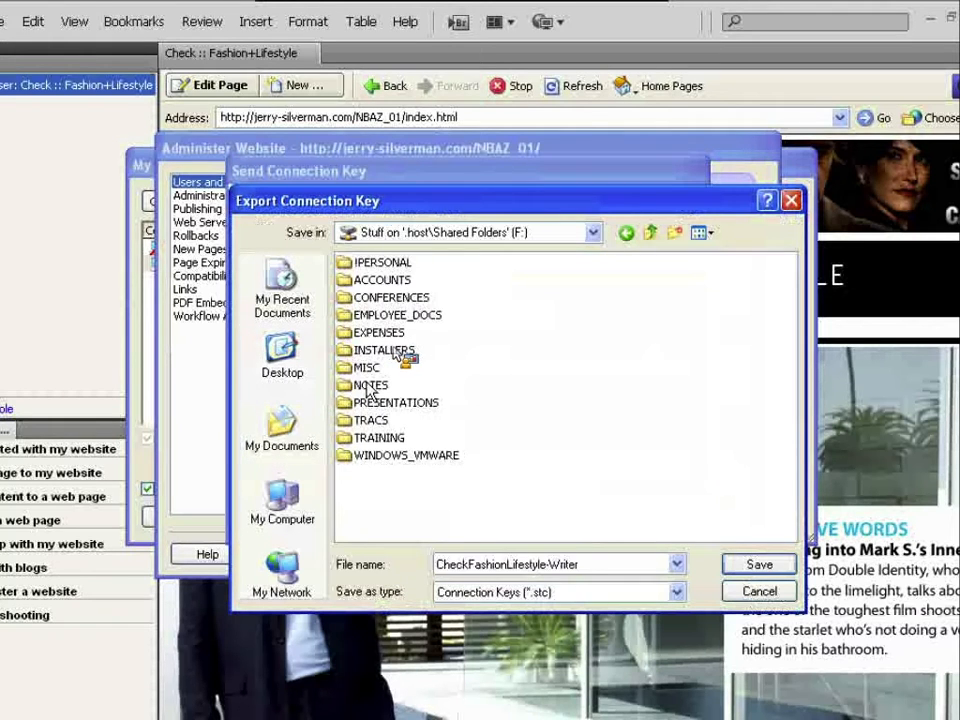
left_click(760, 566)
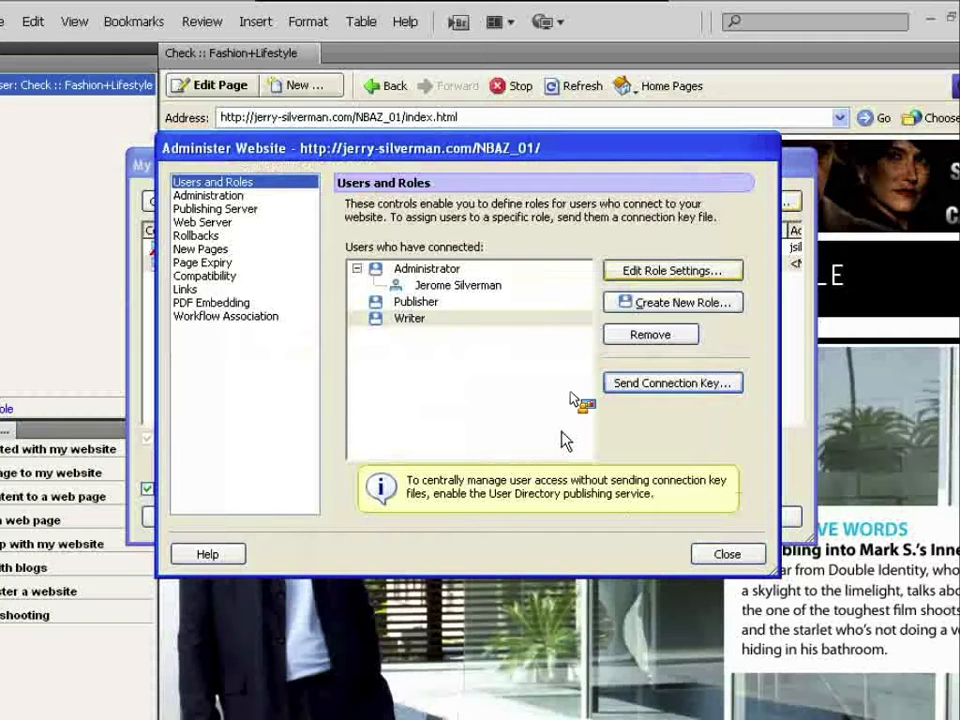
- Try closing Administer Website and dismiss the empty administrator password warning
left_click_drag(573, 396, 731, 507)
left_click(740, 555)
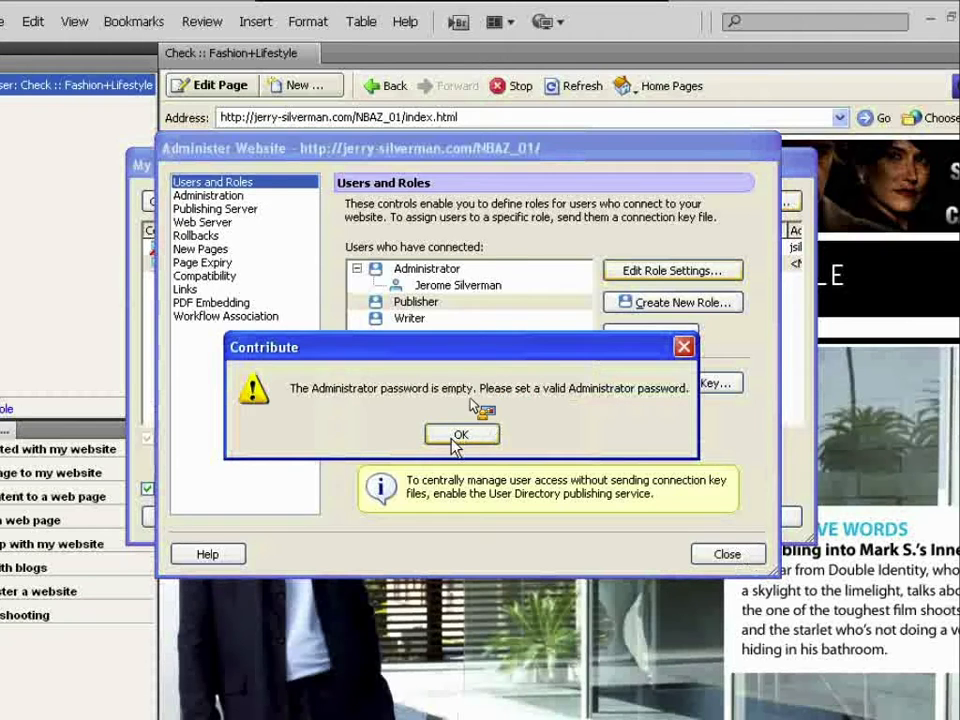
left_click(455, 437)
- Set and confirm a new Administrator password, then close Administer Website
left_click(483, 318)
type("•••••")
key("Tab")
type("•••••")
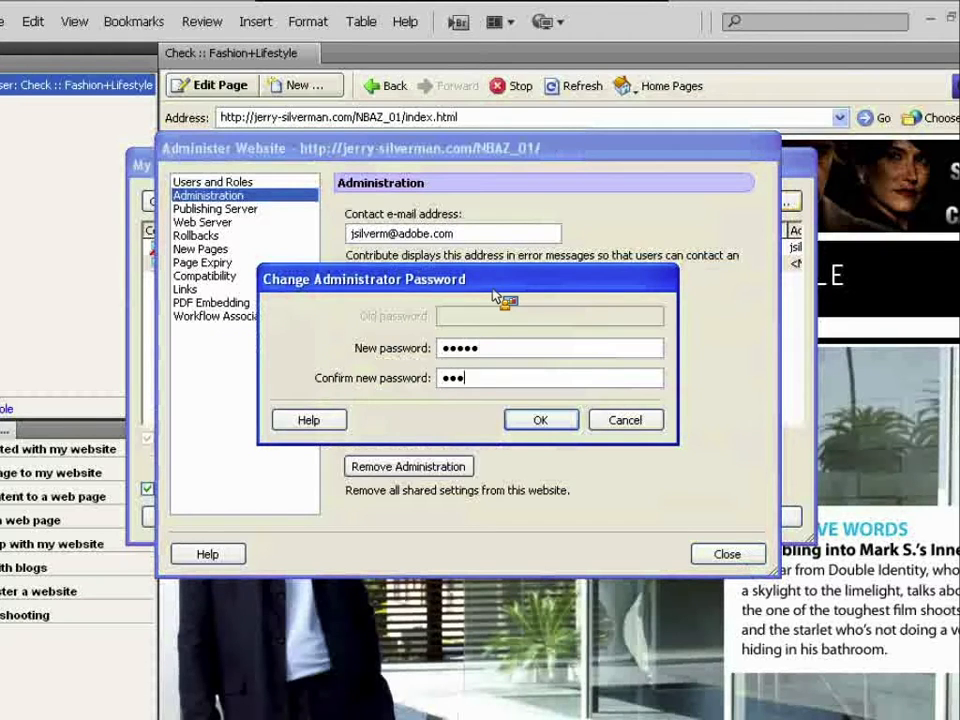
key("Return")
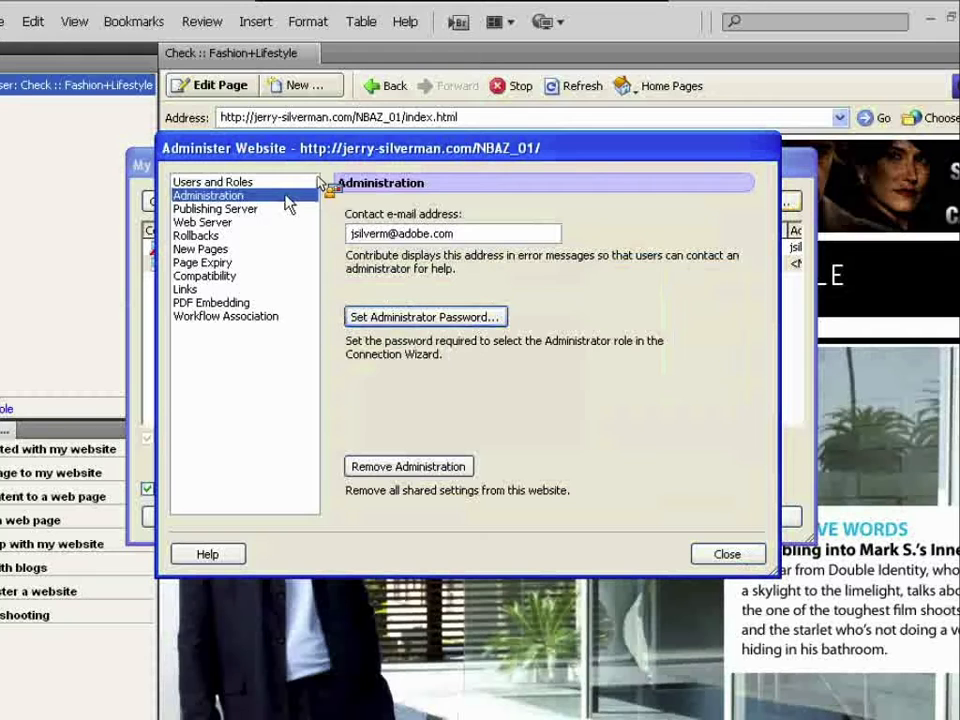
left_click(725, 556)
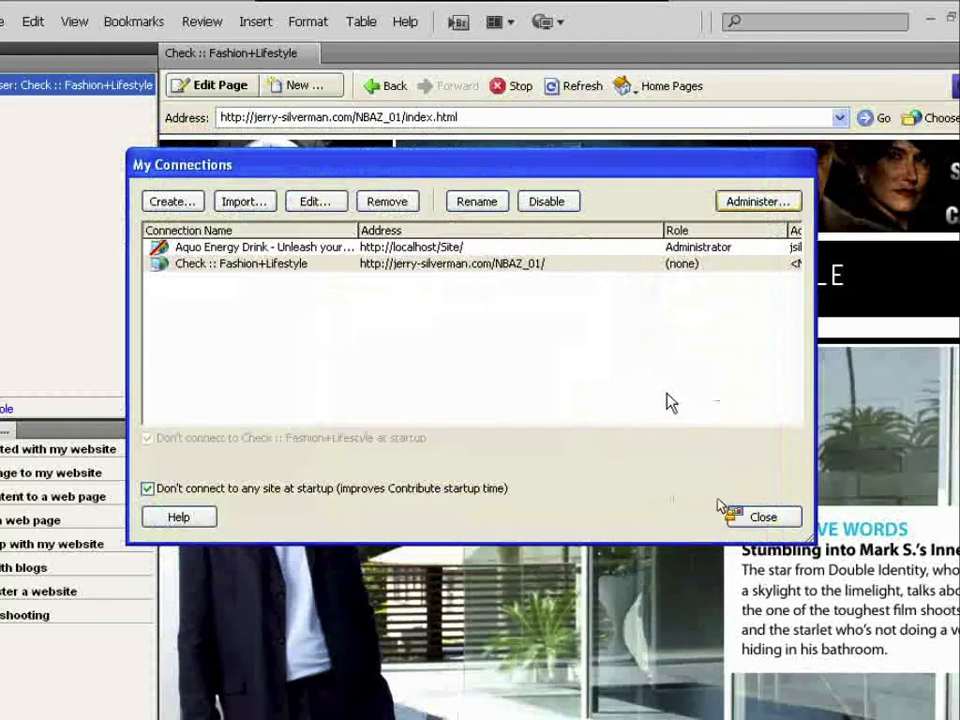
- Open administration for Aquo Energy Drink and review the New Role, Publisher and Writer roles
left_click(455, 247)
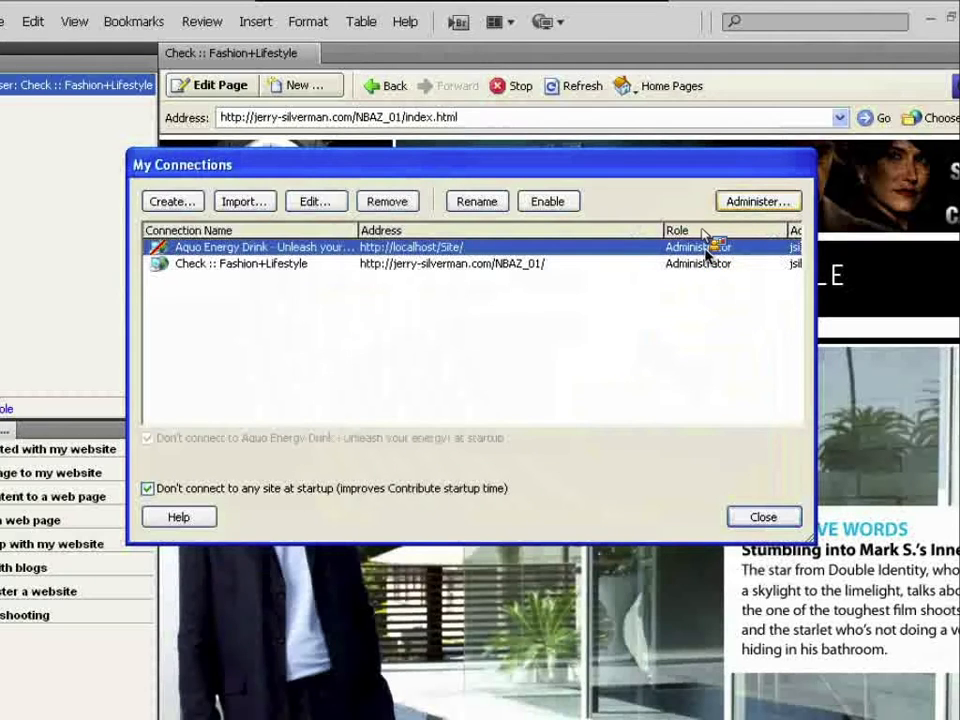
left_click(745, 204)
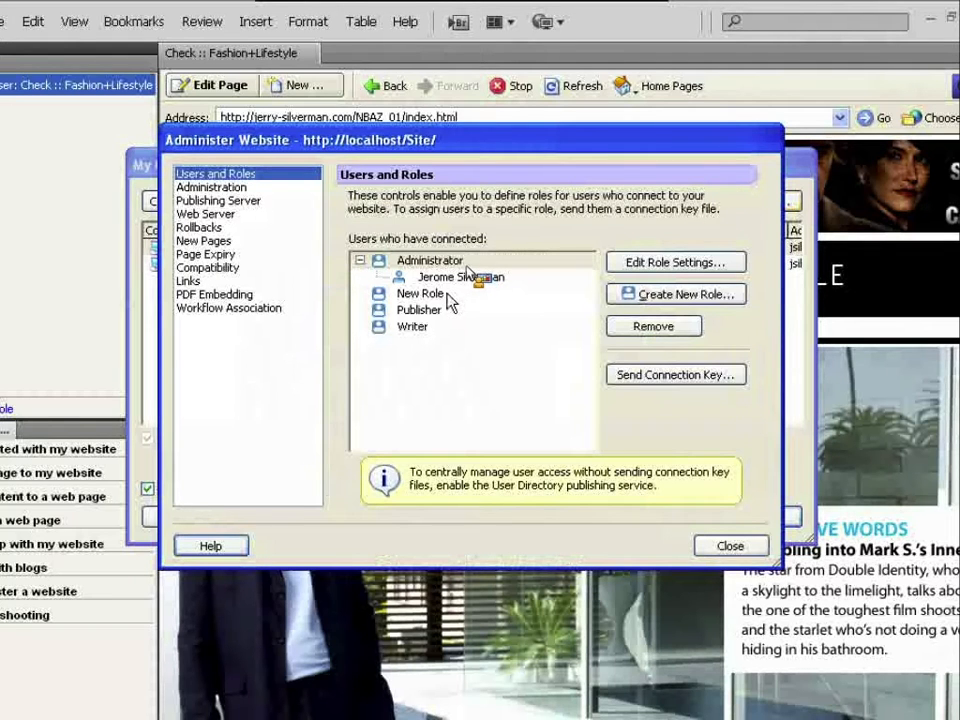
left_click(448, 295)
left_click(449, 311)
left_click(446, 326)
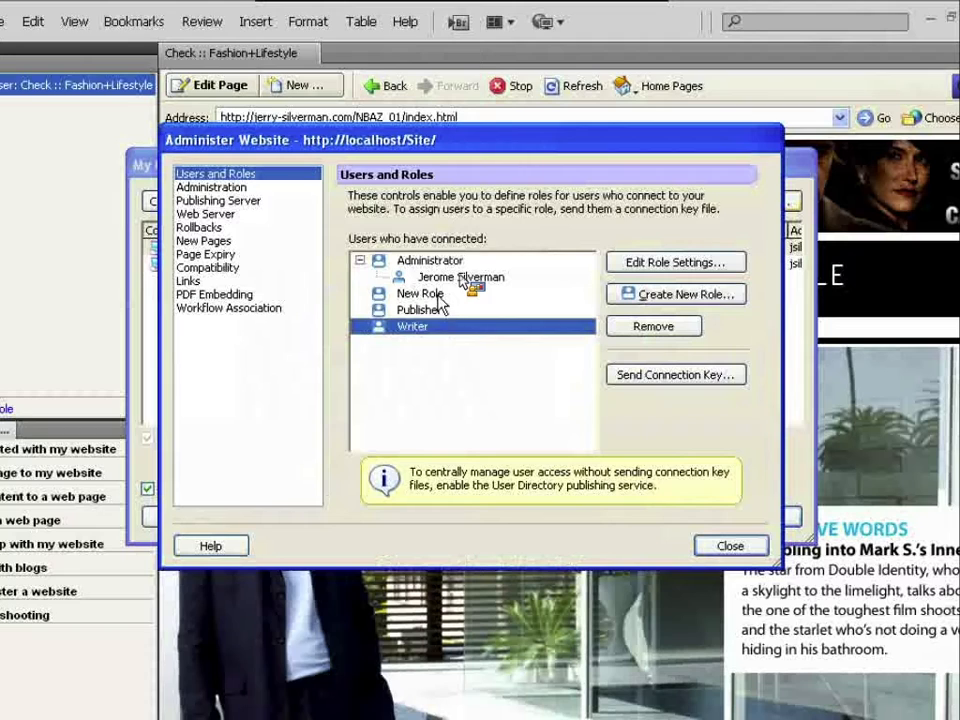
left_click(444, 294)
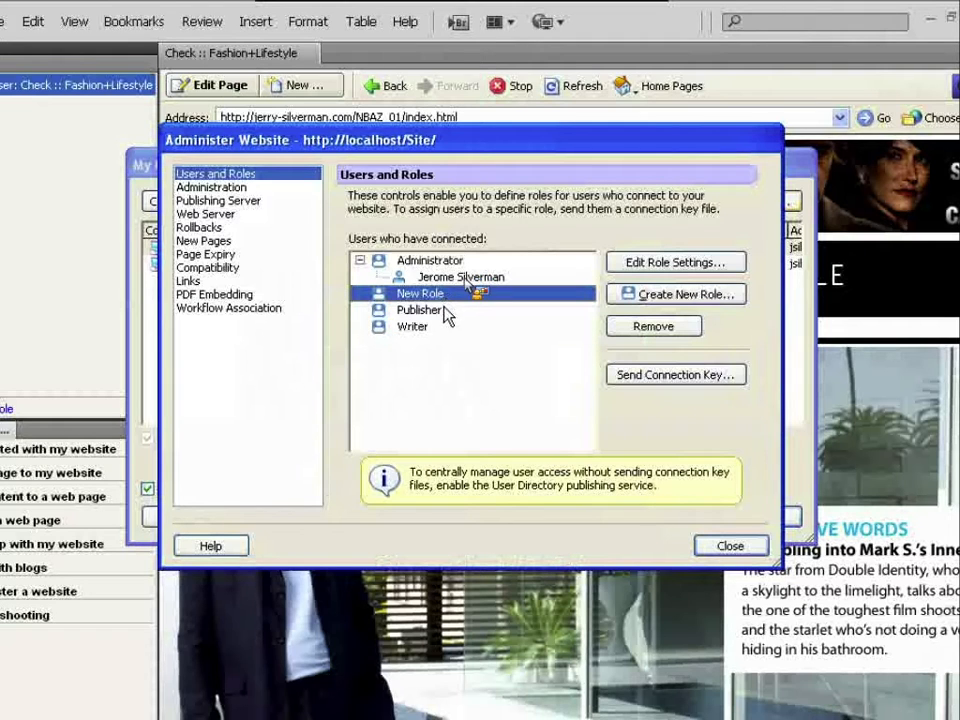
left_click(446, 314)
left_click(448, 328)
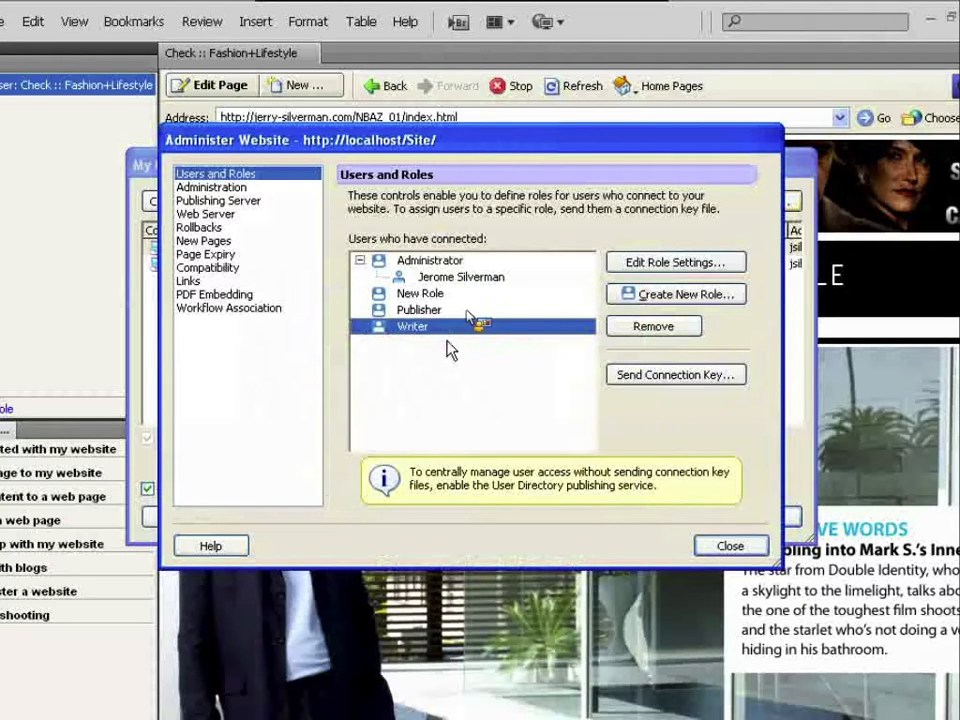
- Disable the Publishing Server, then re-enable it with its prefilled web address
left_click(265, 202)
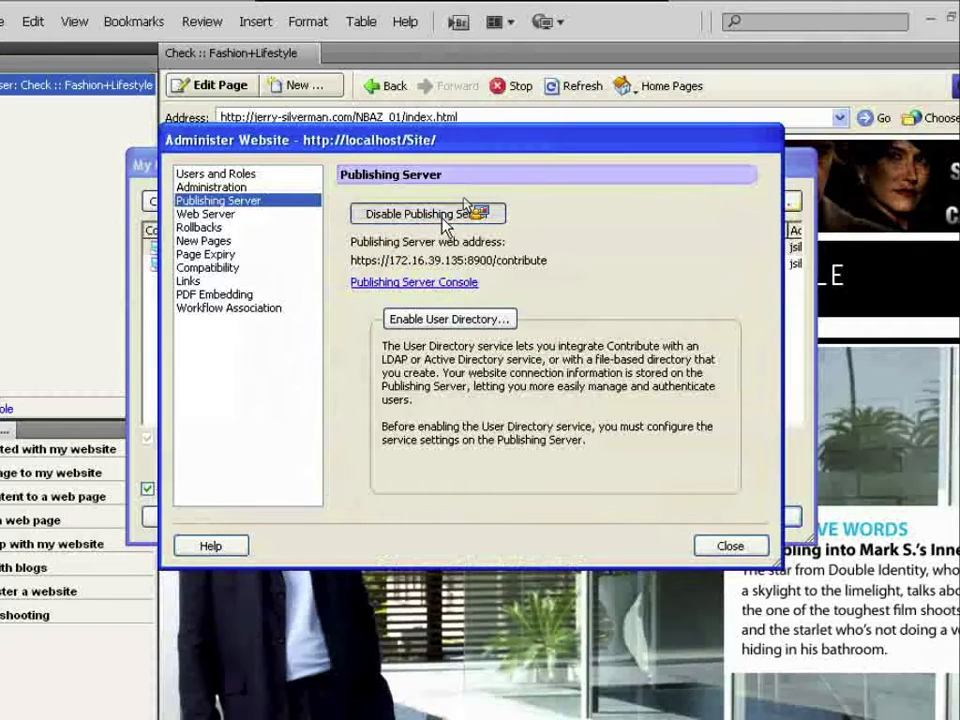
left_click(455, 213)
left_click(424, 389)
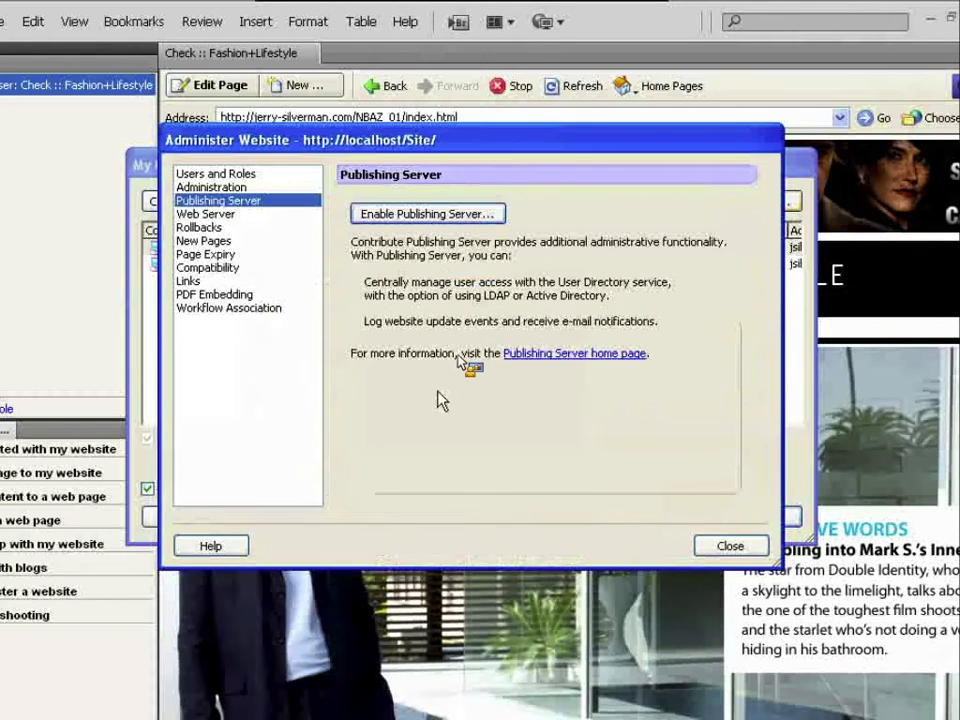
left_click(428, 215)
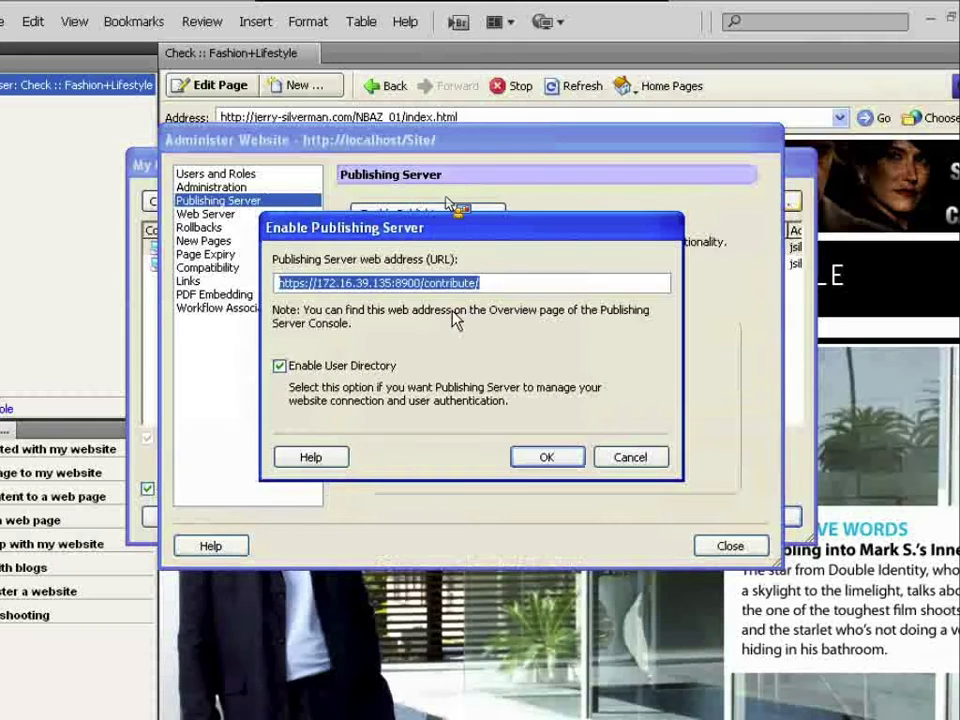
left_click(558, 456)
left_click(428, 389)
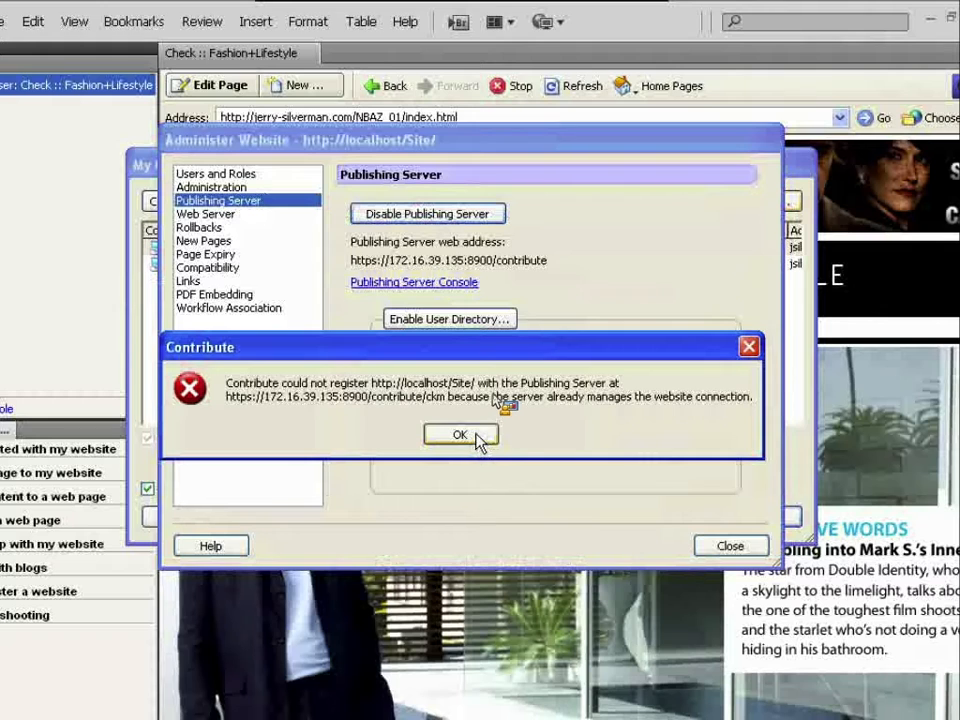
- Attempt to enable the User Directory, dismiss the registration errors, and close site administration
left_click(481, 439)
left_click(458, 318)
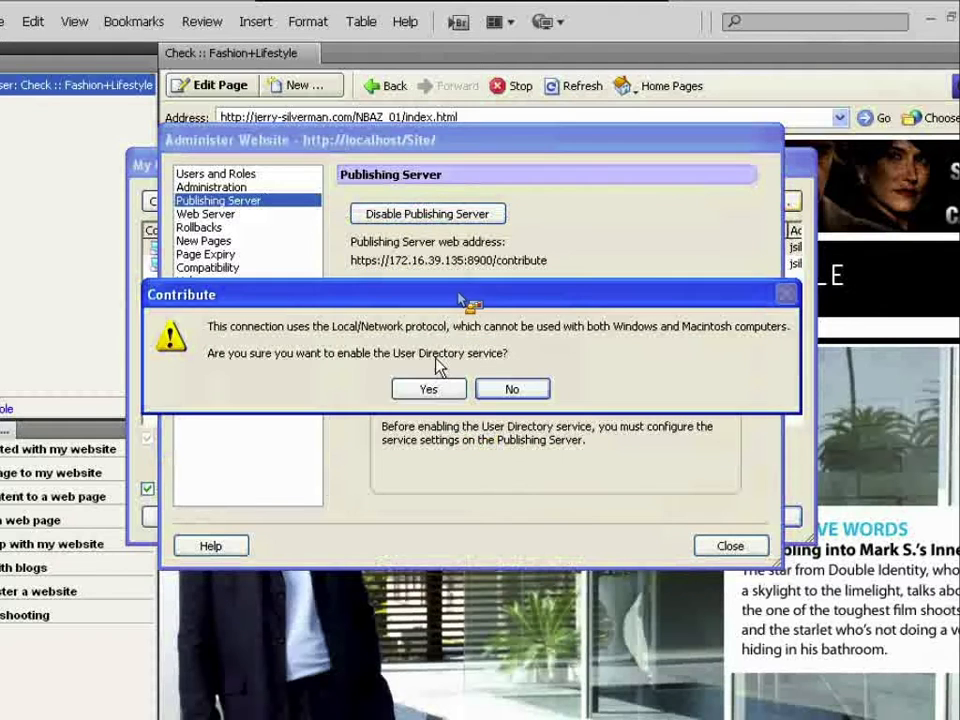
left_click(432, 388)
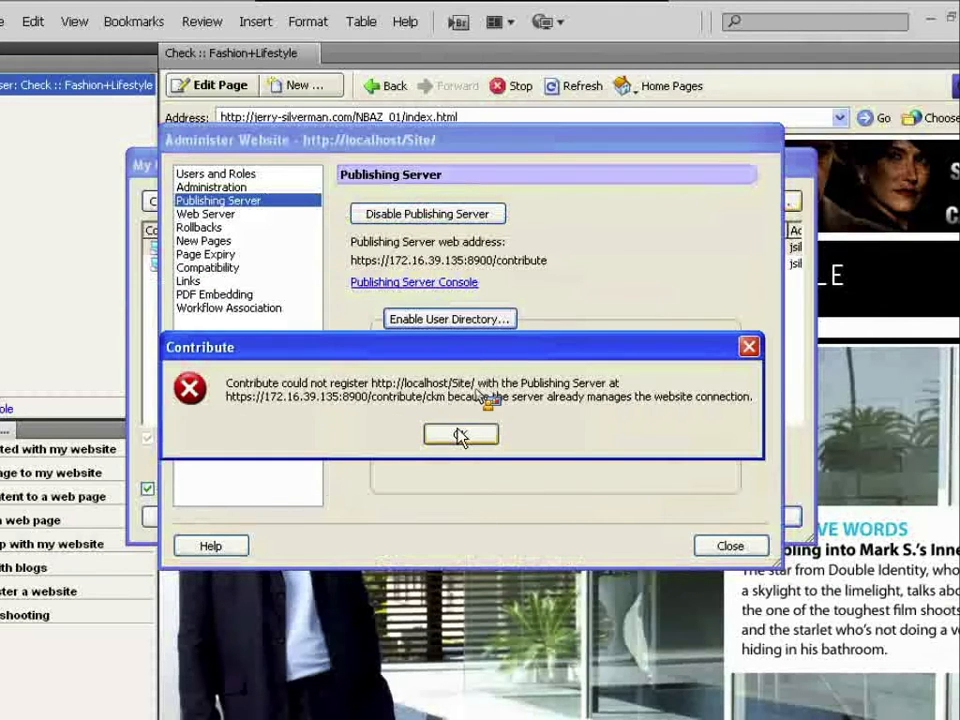
left_click(460, 434)
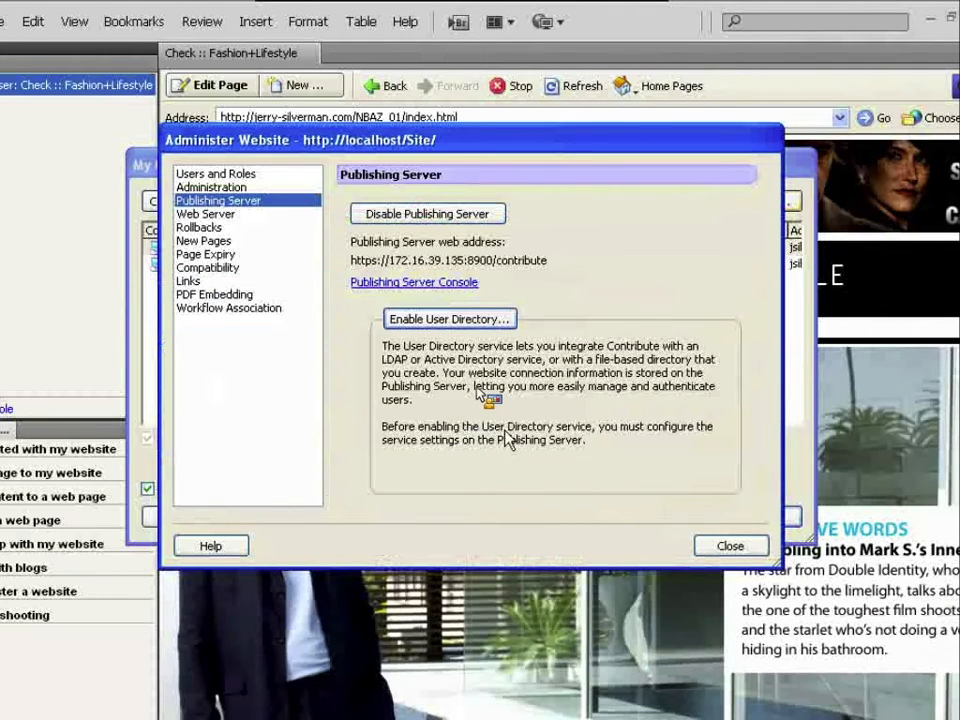
left_click(750, 546)
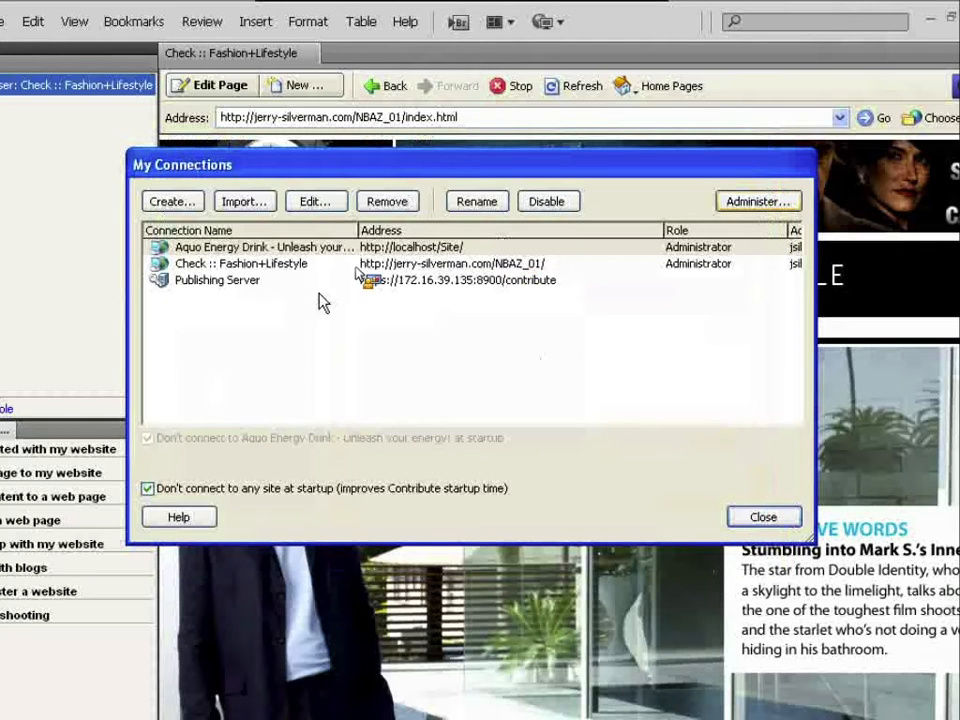
- Remove the Publishing Server entry from My Connections, confirm with Yes, and widen the dialog
left_click(324, 282)
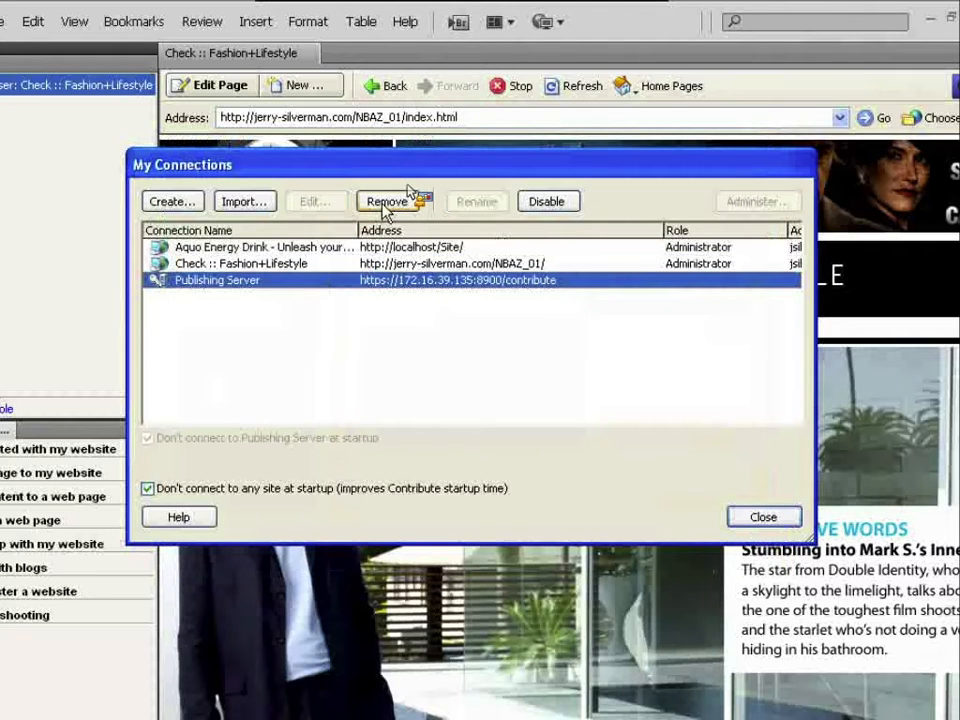
left_click(550, 205)
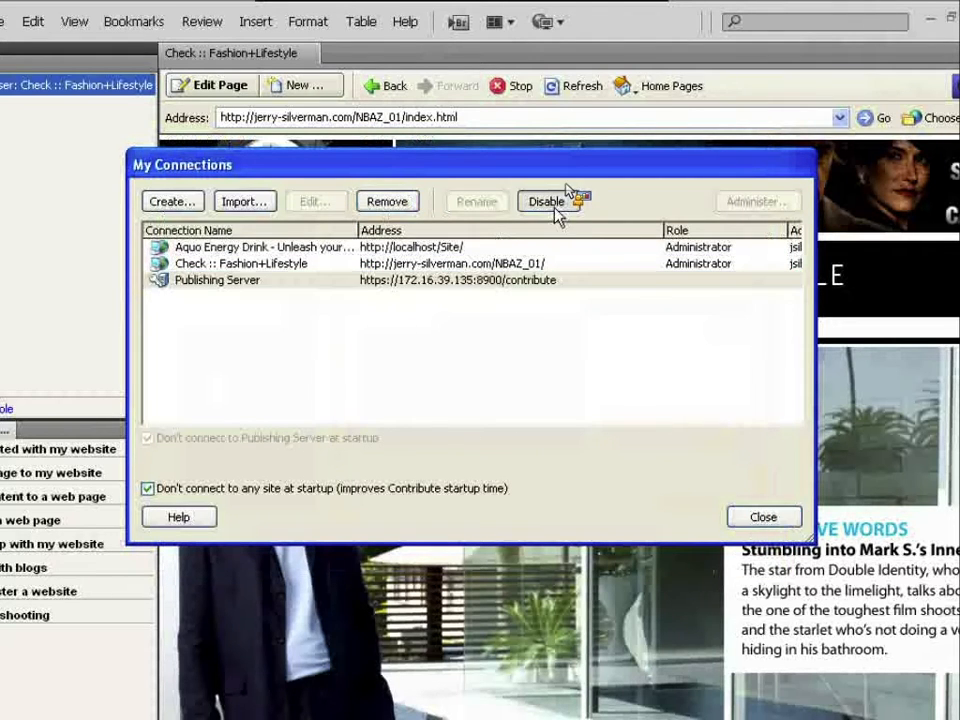
left_click(425, 263)
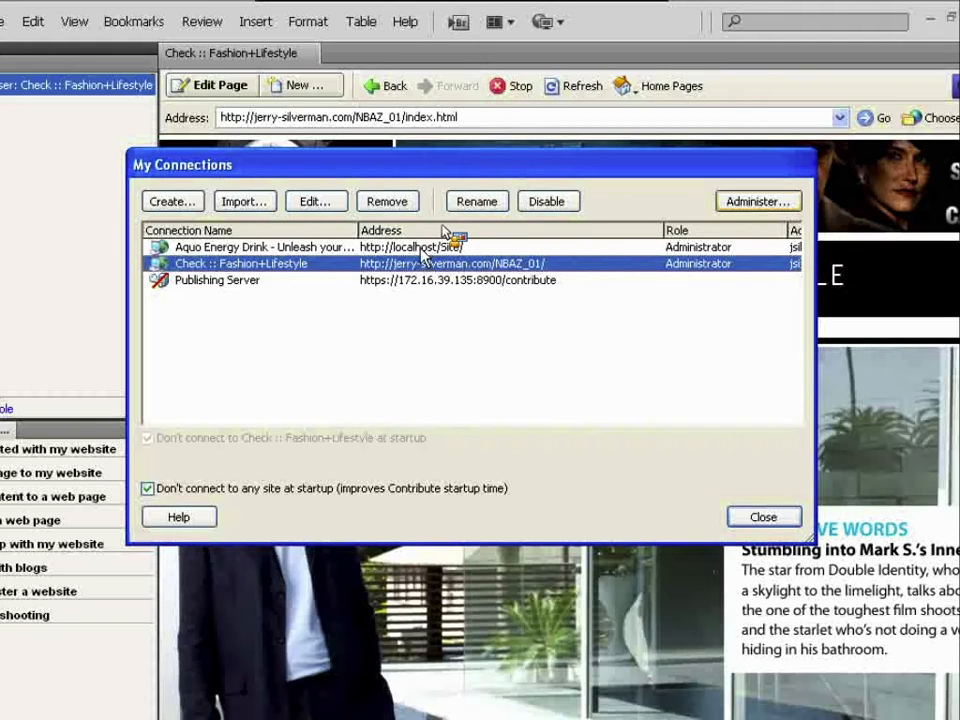
left_click(455, 283)
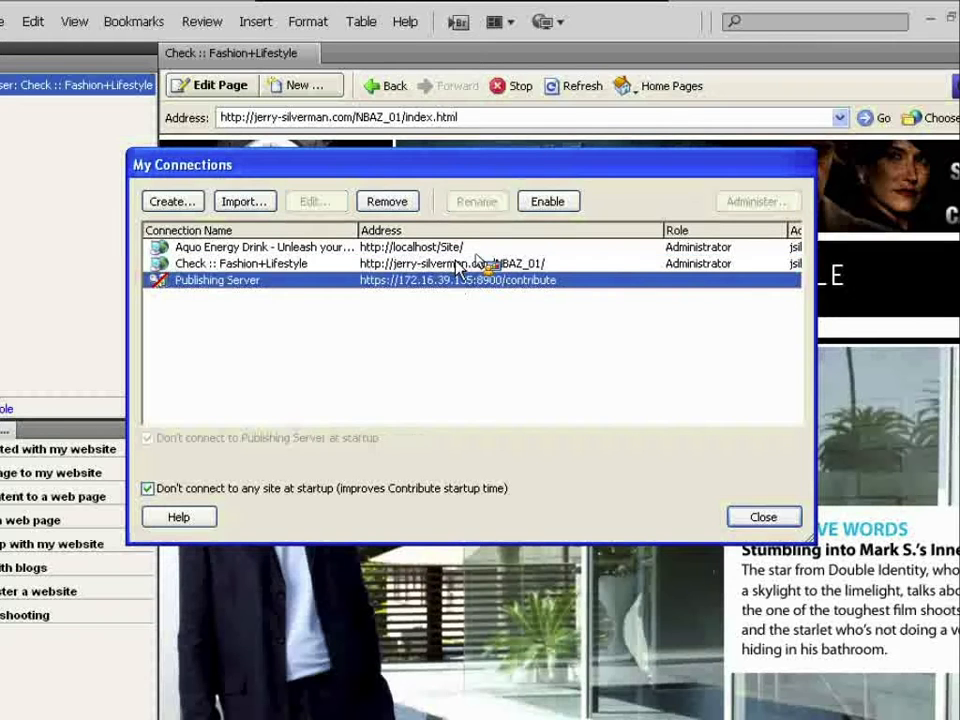
left_click(397, 212)
left_click(438, 441)
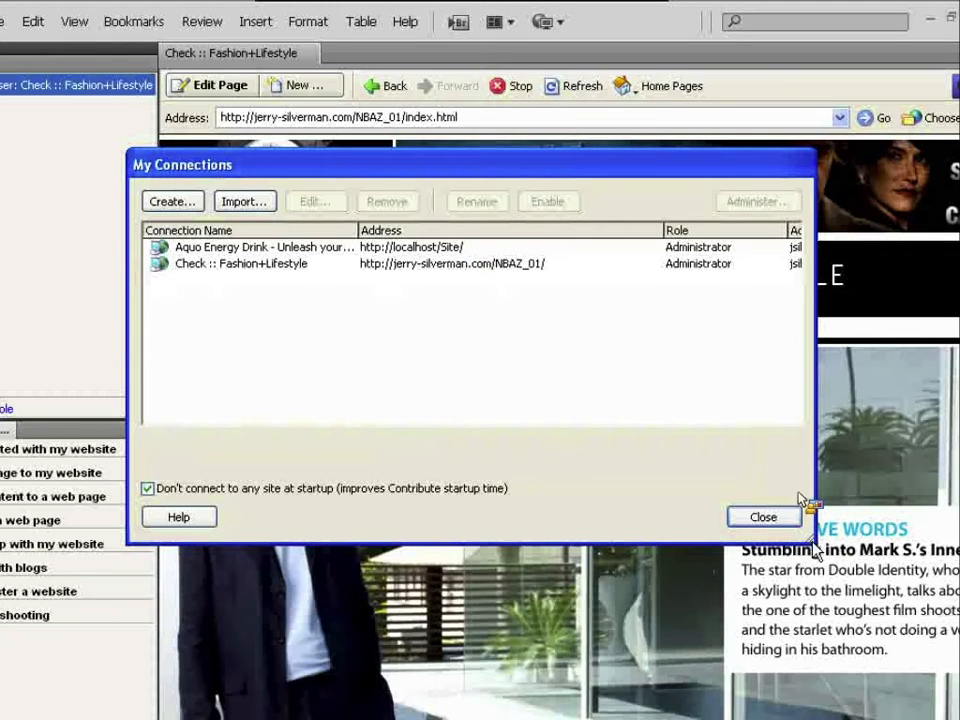
mouse_move(800, 494)
left_mouse_down()
mouse_move(818, 514)
mouse_move(800, 516)
left_mouse_up()
- Open Administer Website for Check :: Fashion+Lifestyle and begin Enable Publishing Server from its Publishing Server page
left_click(484, 267)
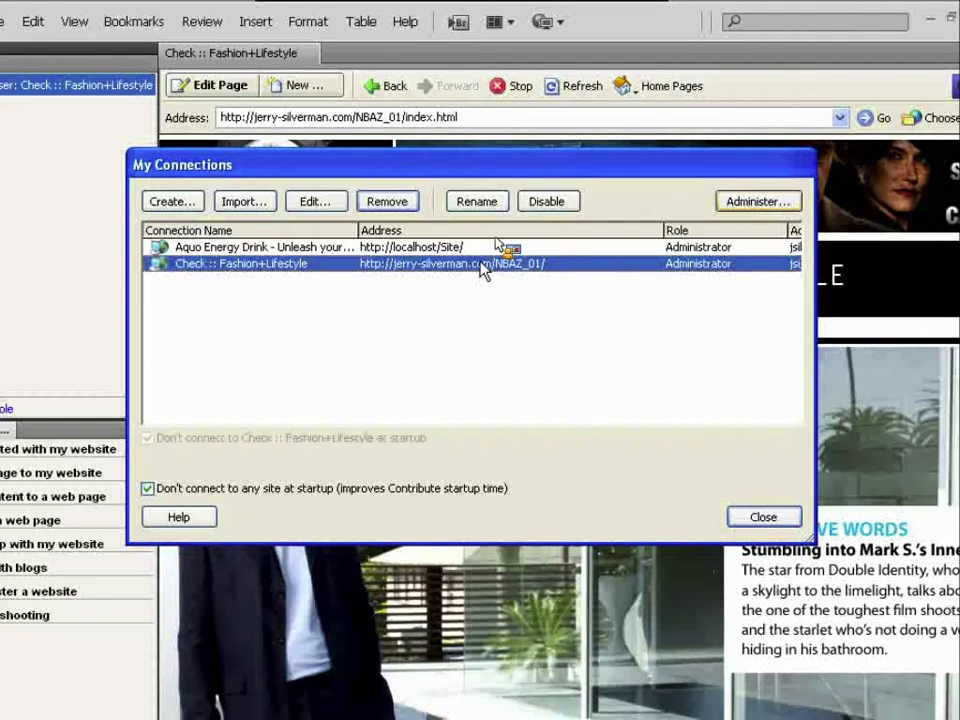
left_click(737, 199)
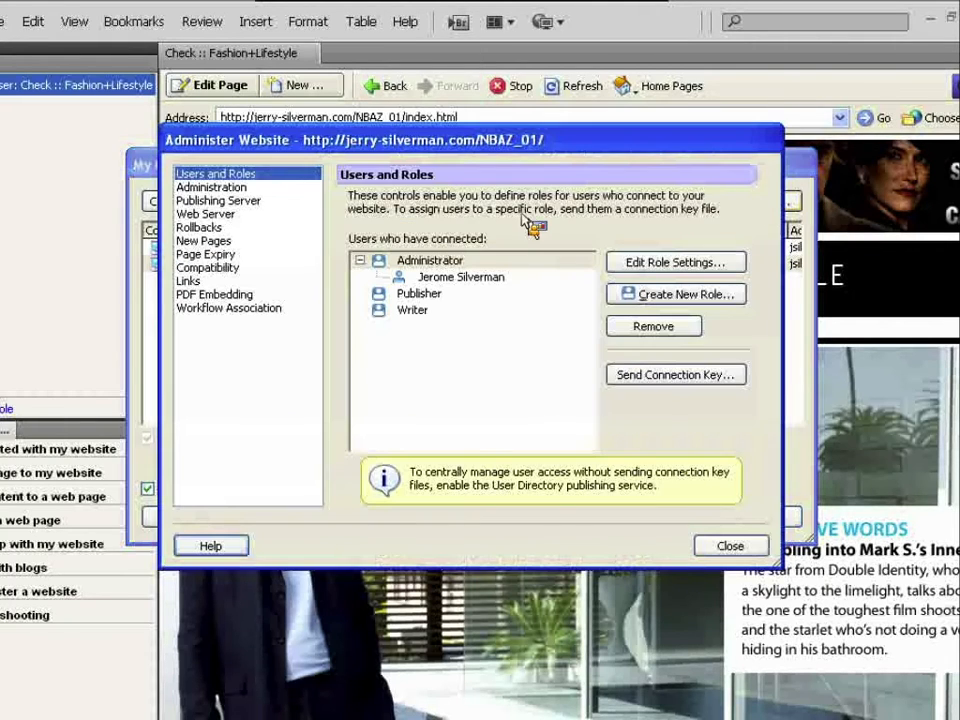
left_click(245, 188)
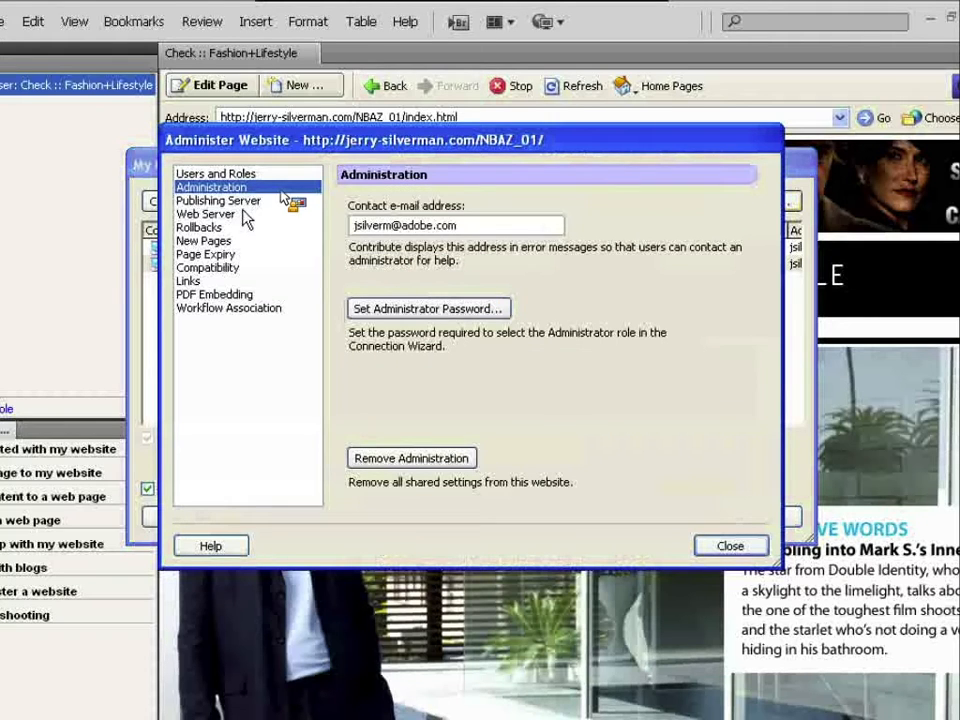
left_click(245, 202)
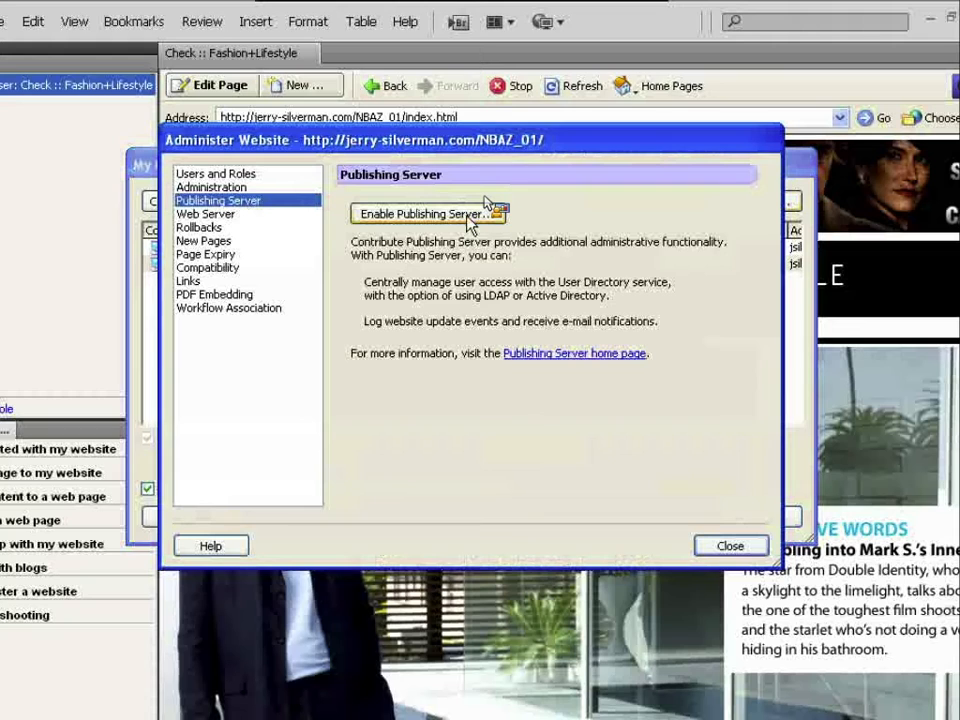
left_click(467, 215)
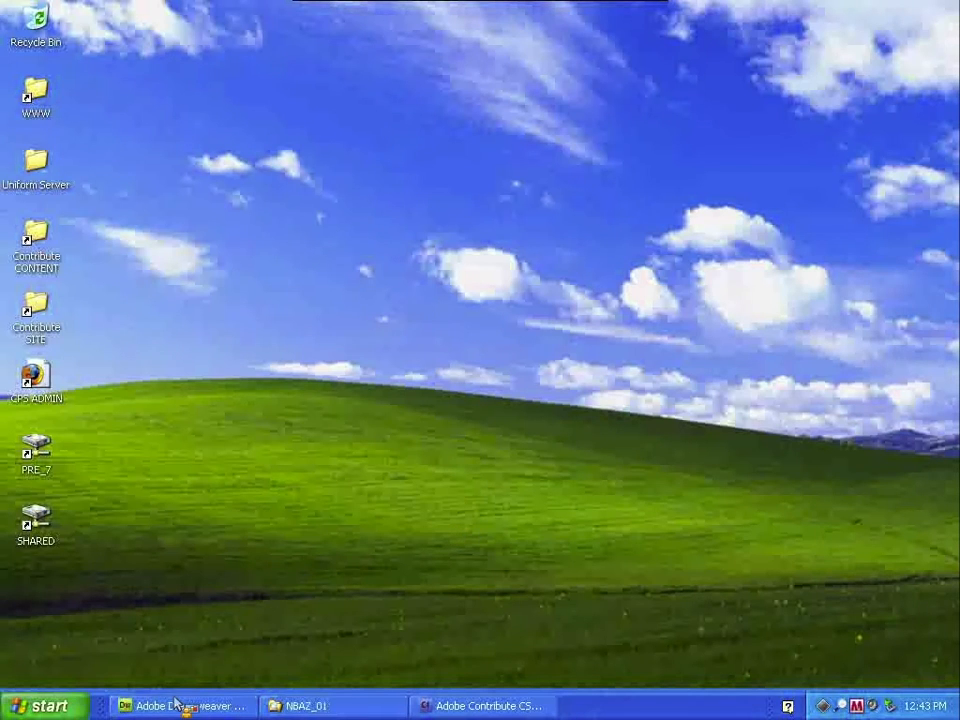
- Launch Administer Macromedia Contribute Publishing Services from the Start menu's Macromedia programs folder
left_click(45, 707)
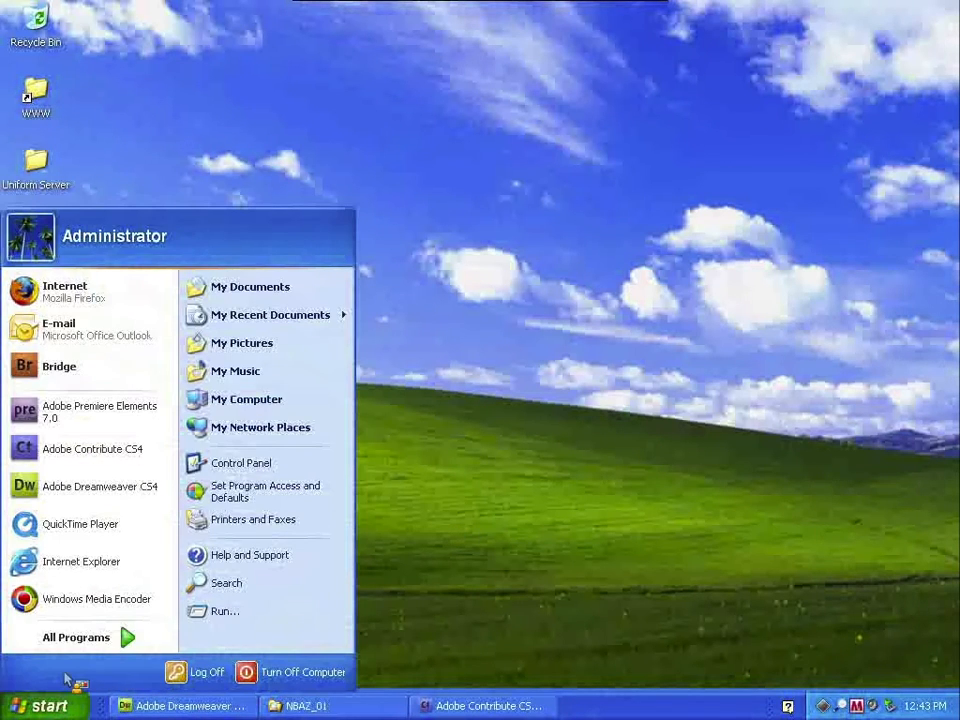
left_click(125, 643)
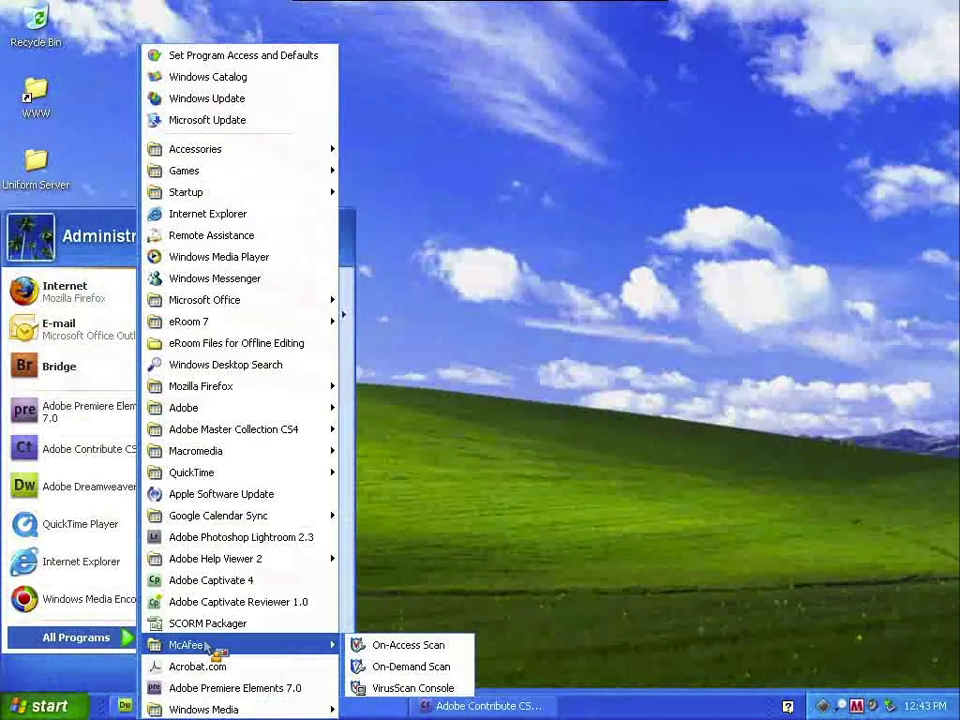
mouse_move(252, 460)
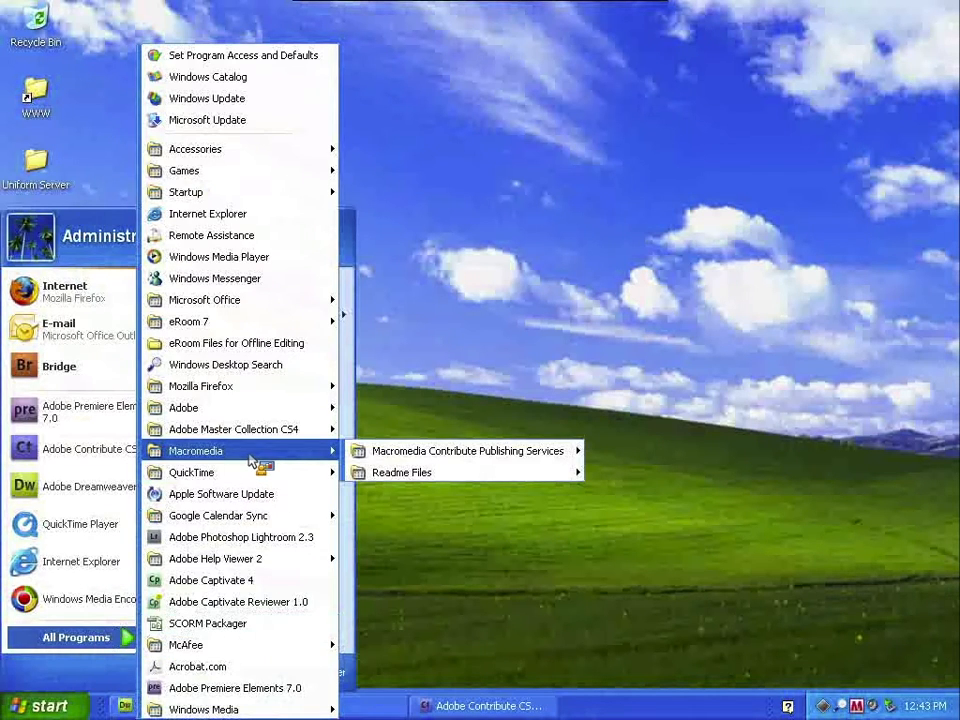
mouse_move(380, 453)
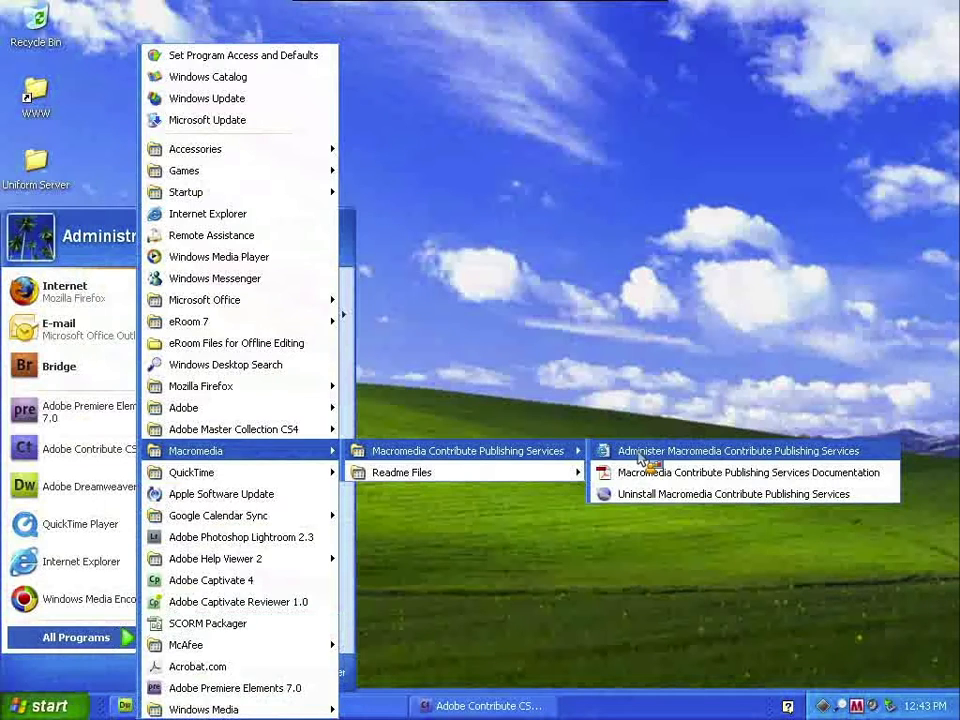
left_click(636, 456)
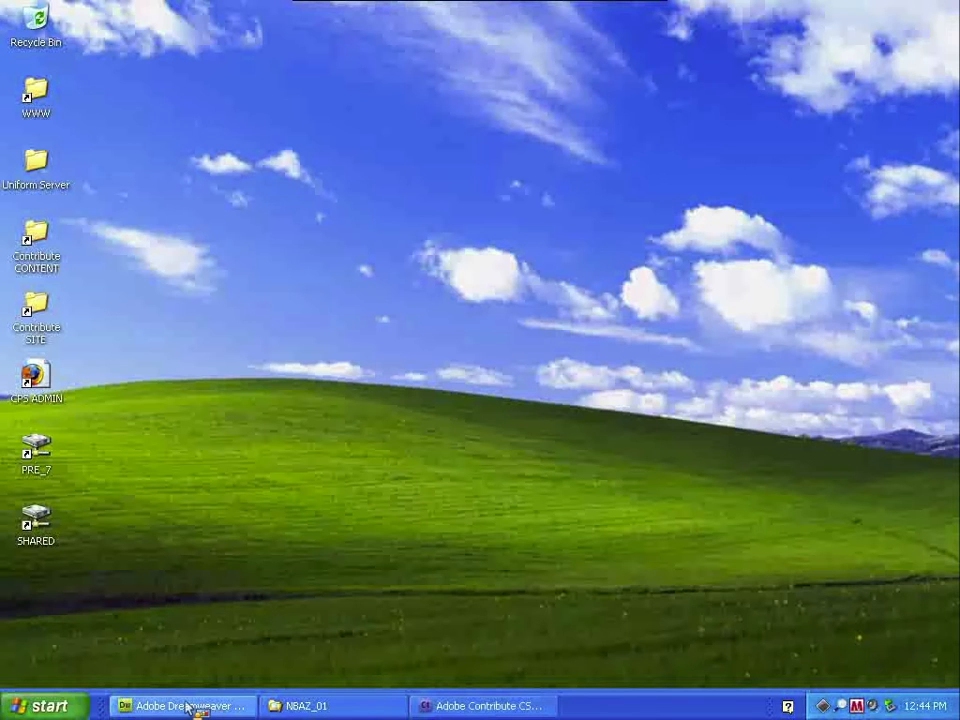
left_click(535, 707)
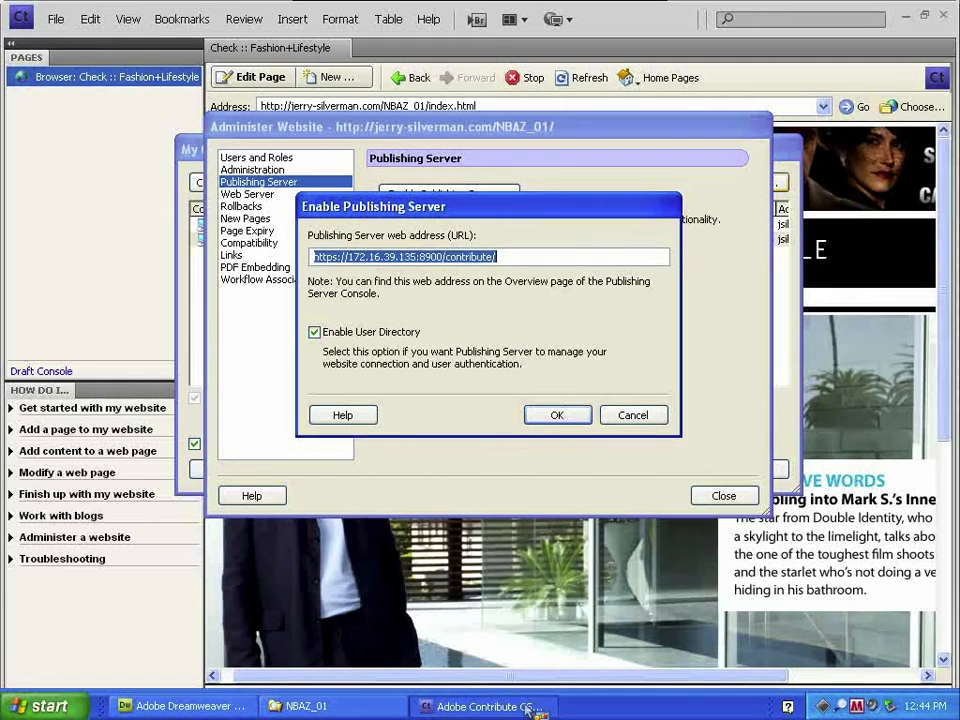
left_click_drag(377, 212, 385, 214)
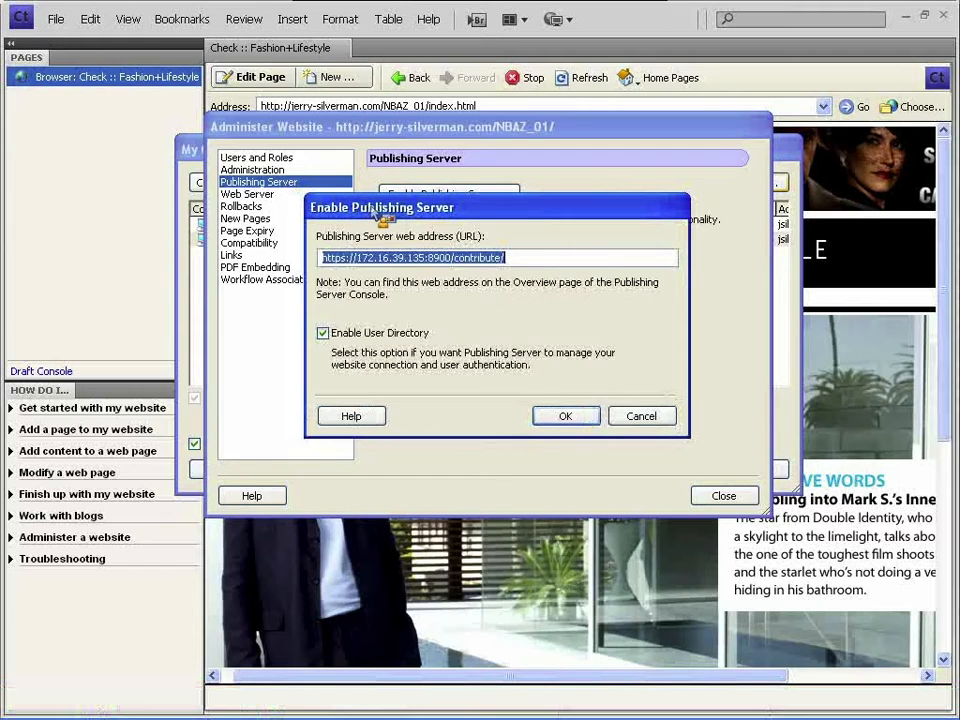
left_click_drag(518, 258, 285, 270)
left_click(327, 260)
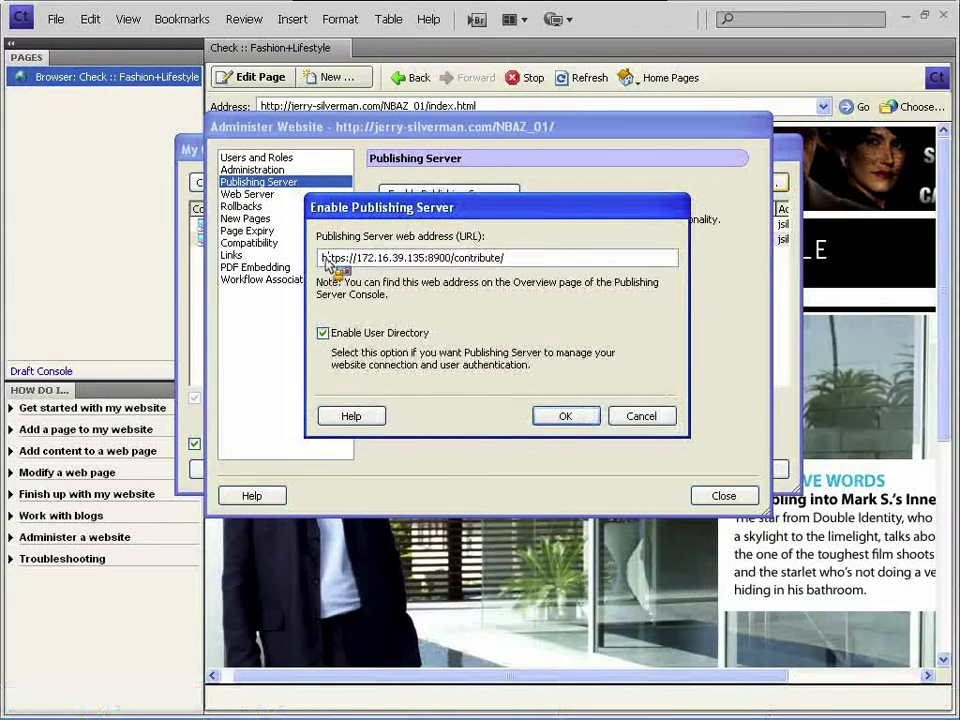
left_click(568, 417)
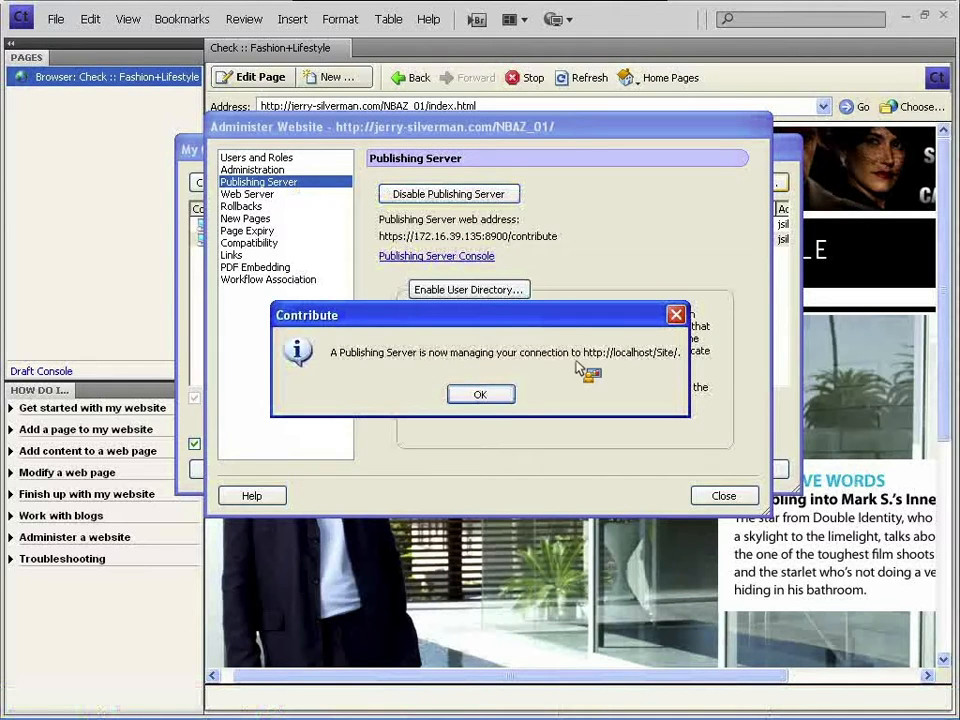
left_click(495, 399)
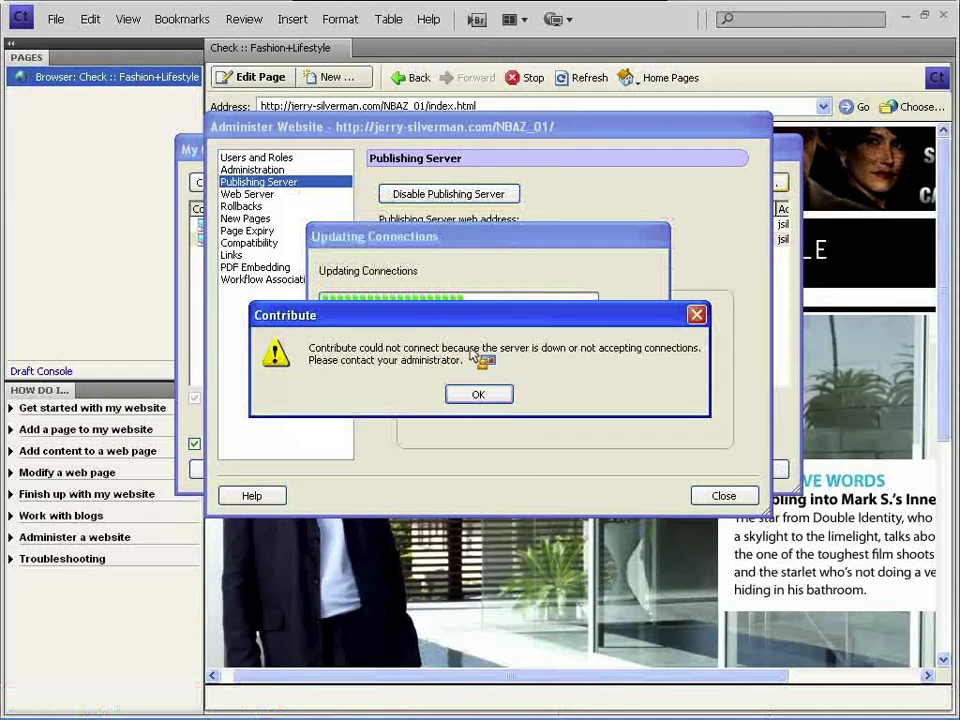
- Re-enter the correct FTP username and password with Remember password ticked and submit the login
left_click(490, 393)
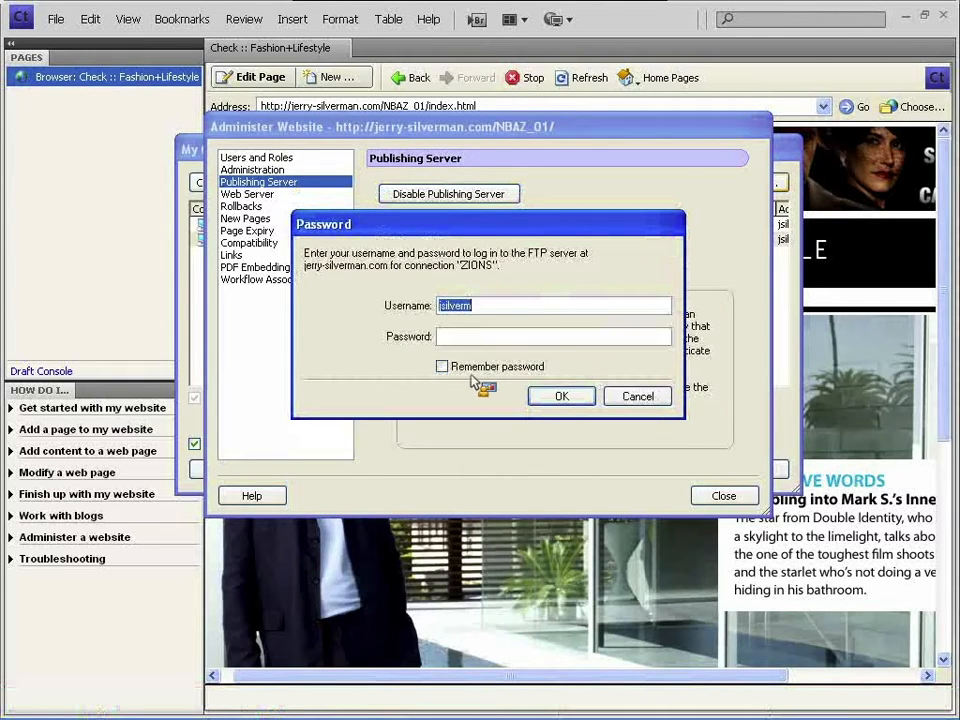
left_click(474, 338)
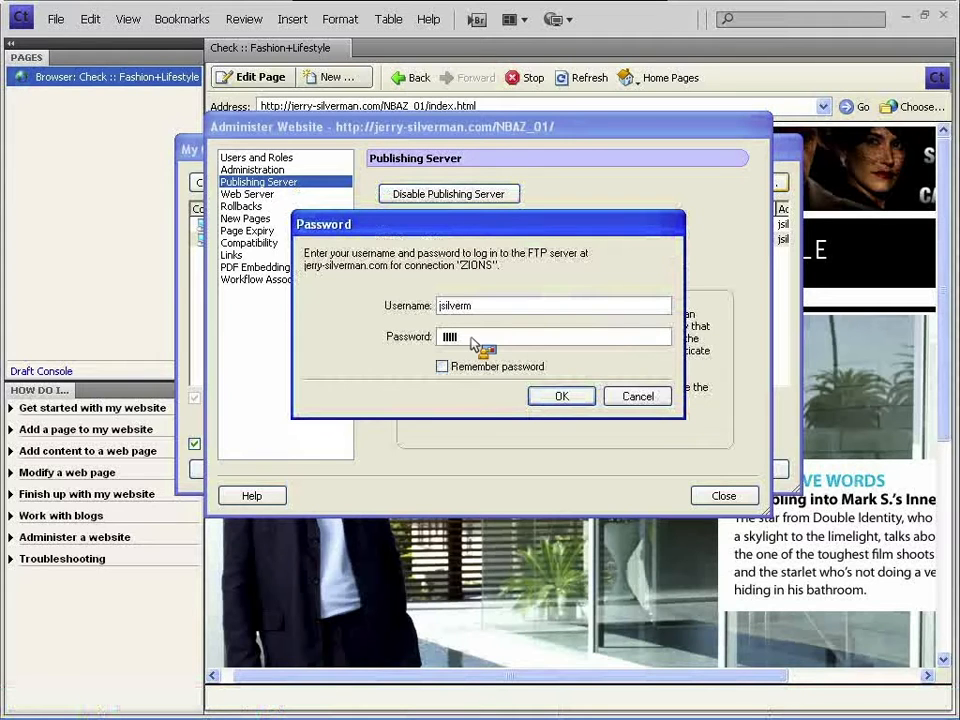
key("Return")
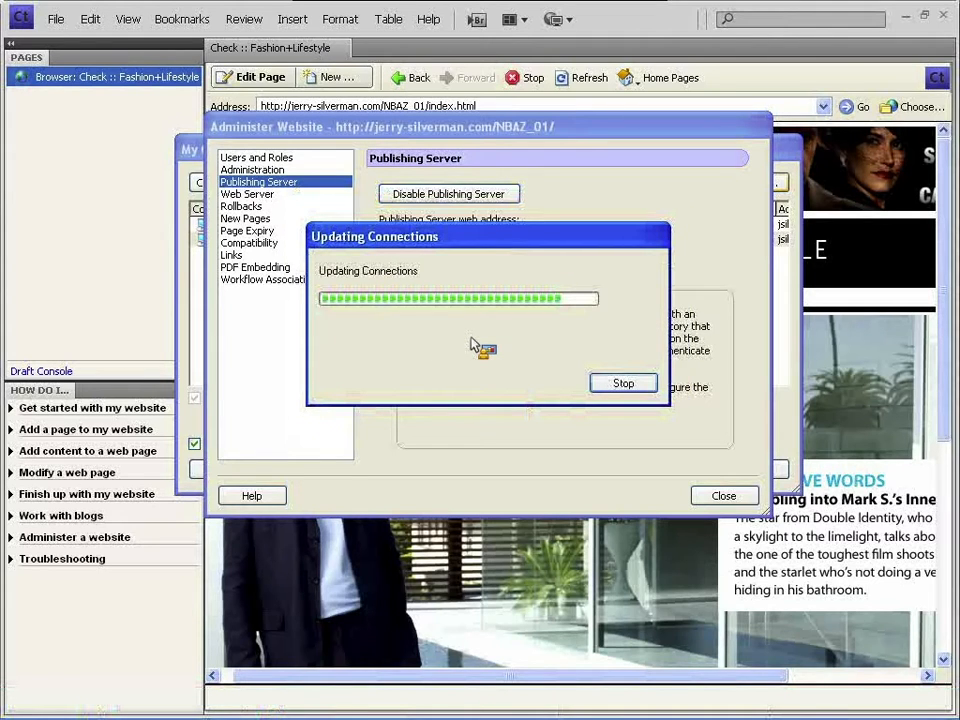
left_click(488, 398)
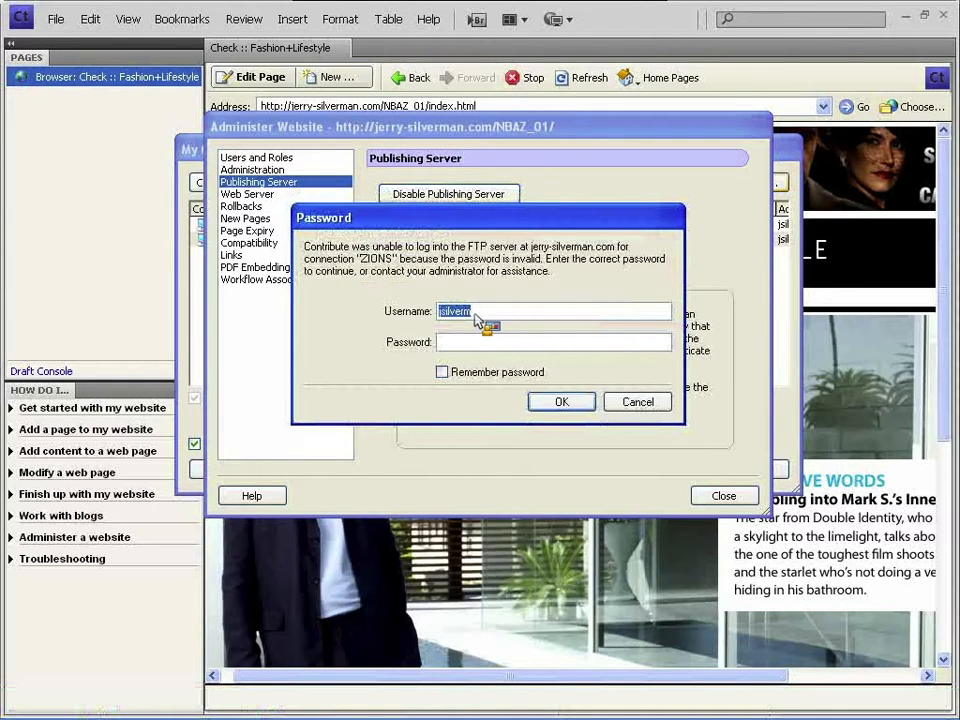
type("u39977807")
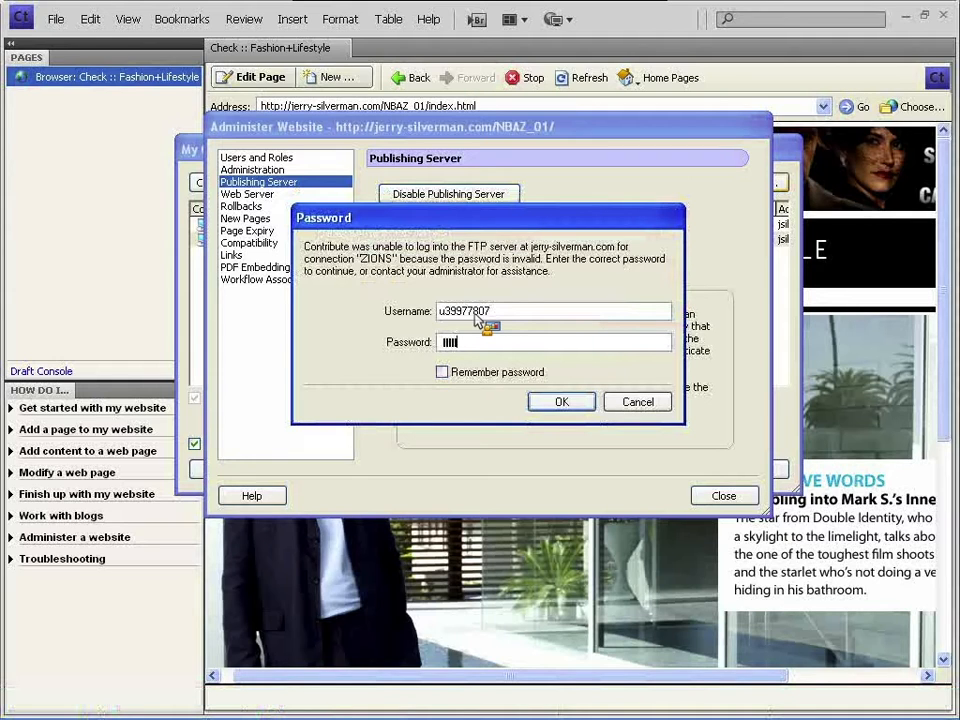
left_click(442, 372)
left_click(560, 402)
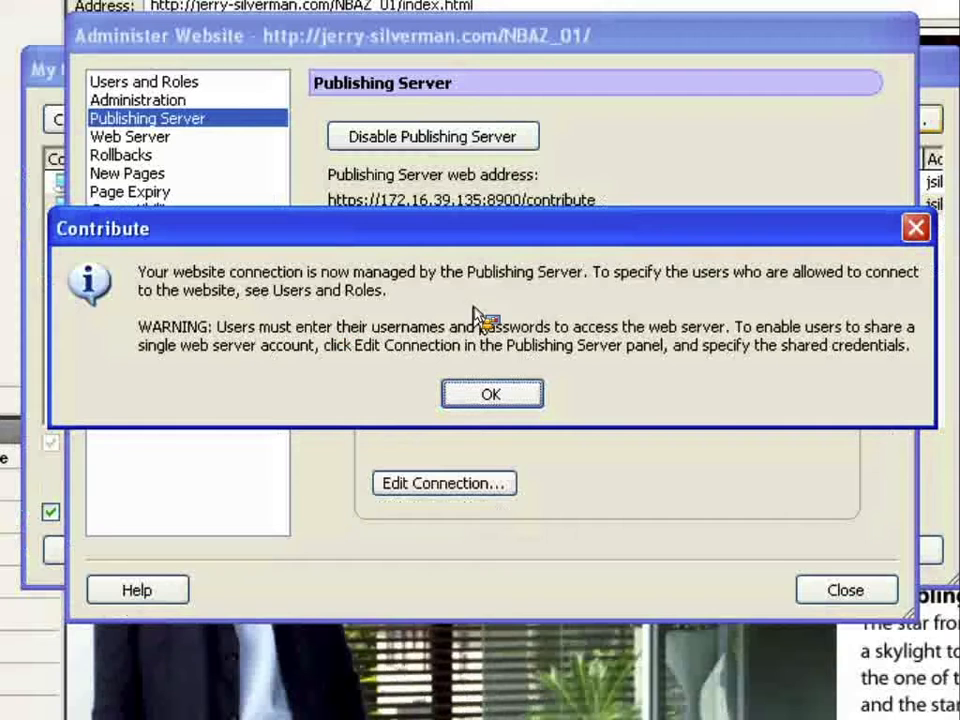
- Acknowledge the Publishing Server notice and show NBAZ_01's Users and Roles with Administrator, Publisher and Writer
left_click(462, 395)
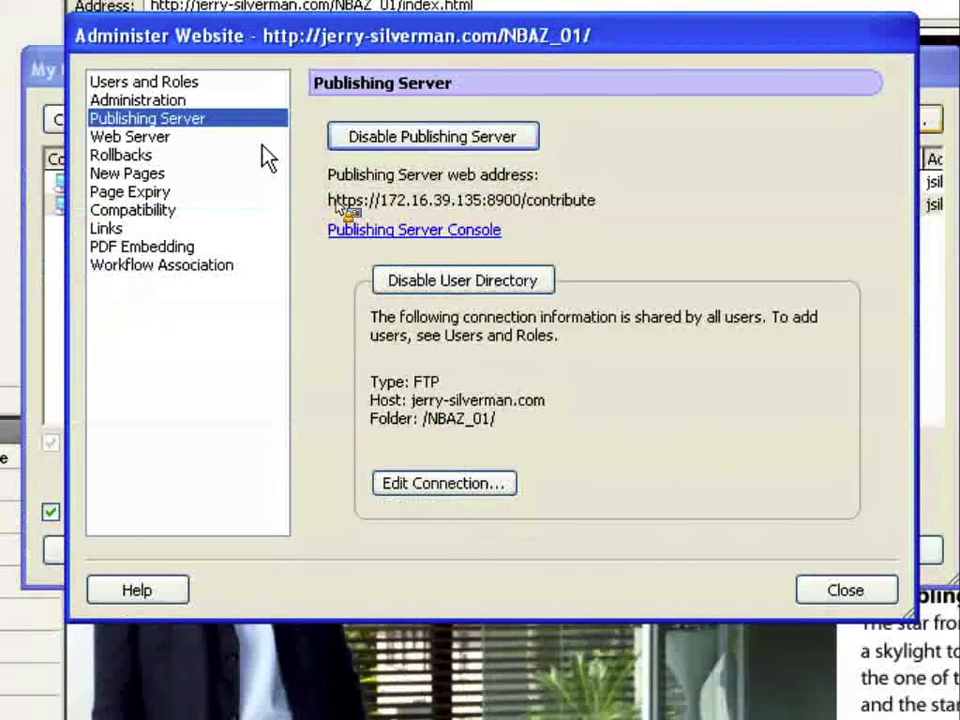
left_click(240, 104)
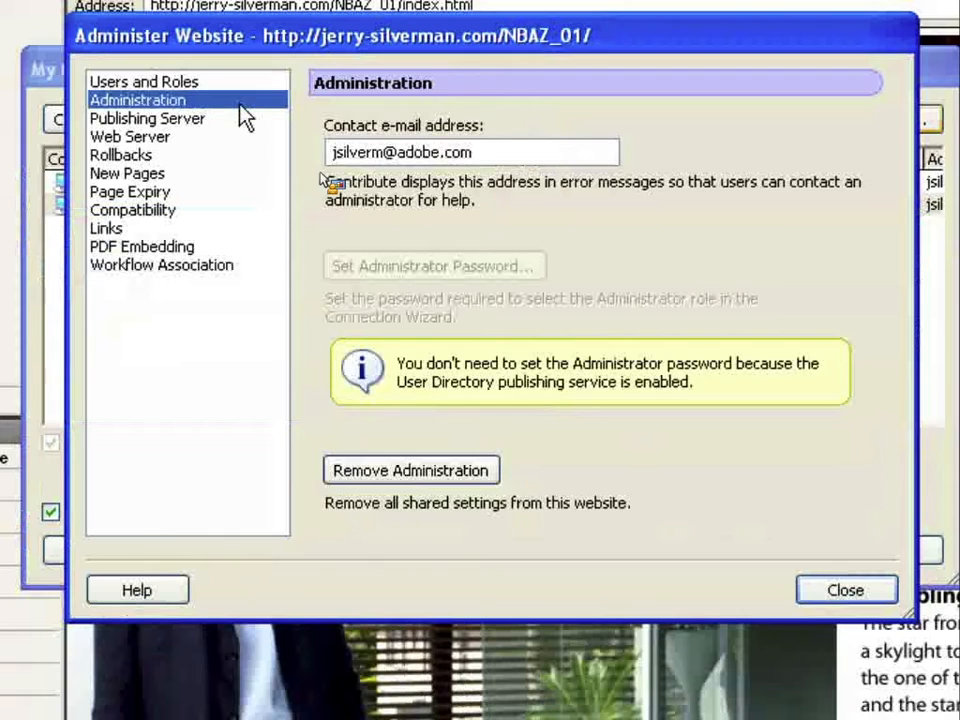
left_click(220, 85)
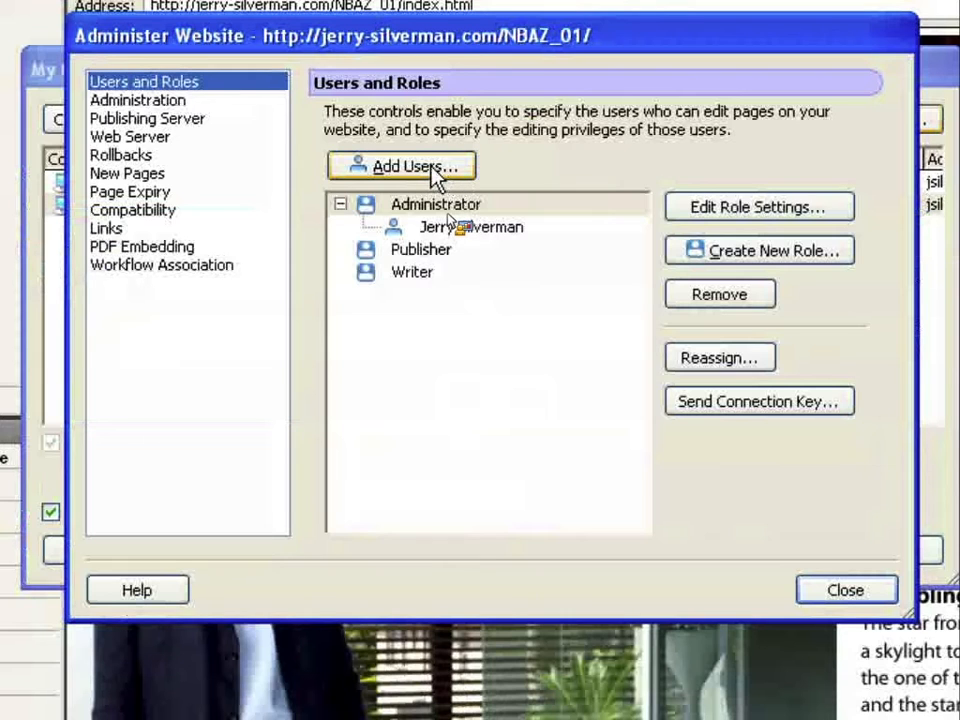
- Browse the user directory without adding anyone, then show NBAZ_01's Publishing Server settings
left_click(440, 170)
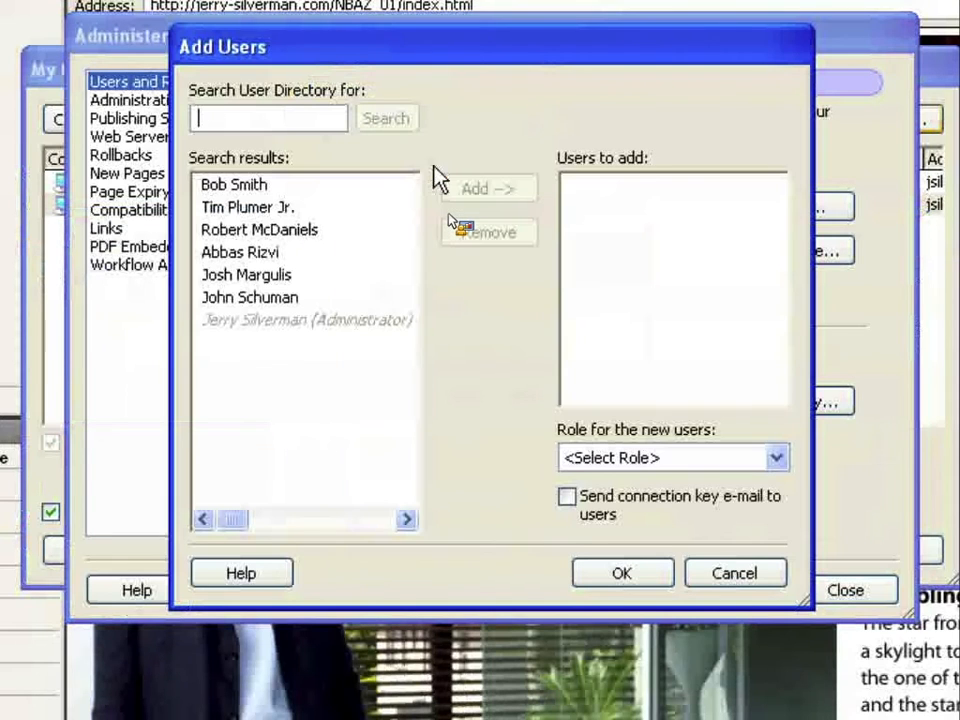
left_click(382, 190)
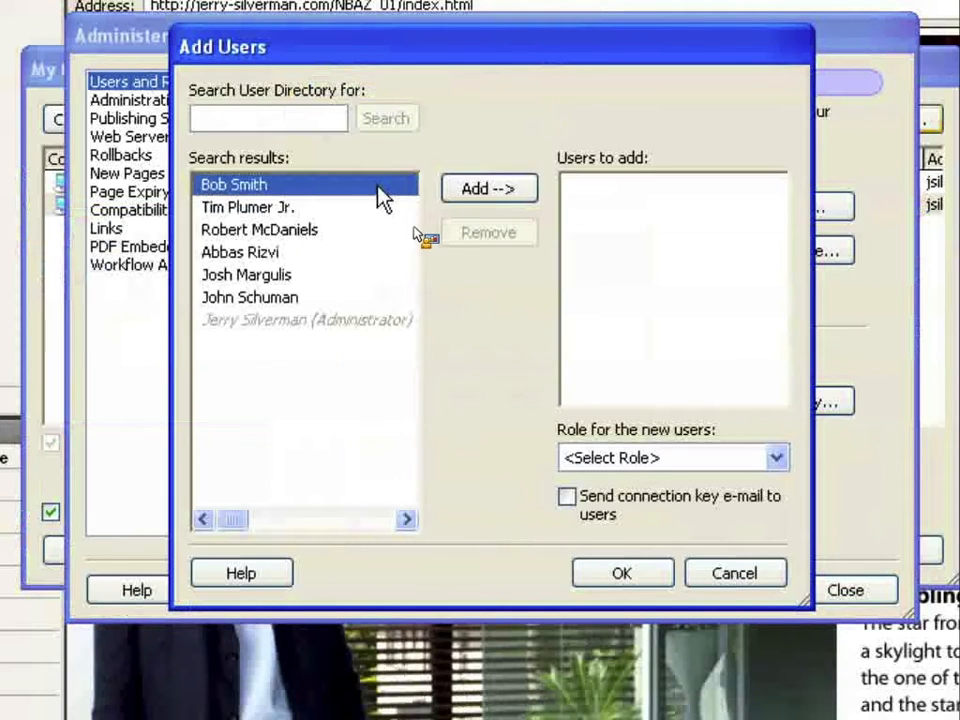
left_click(366, 207)
left_click(361, 229)
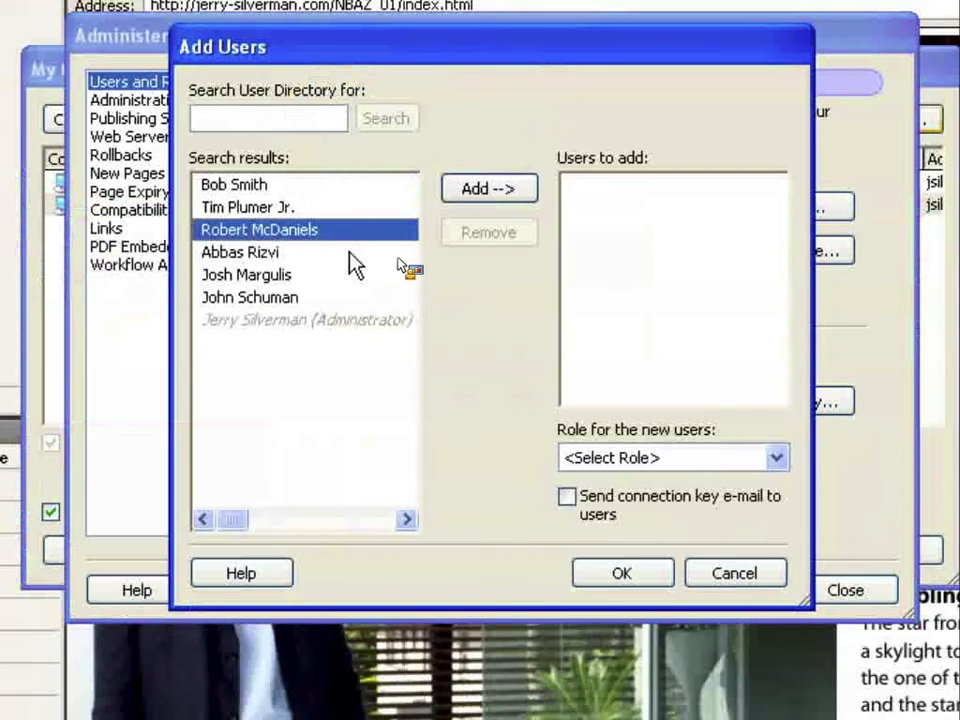
left_click(348, 254)
left_click(352, 278)
left_click(350, 297)
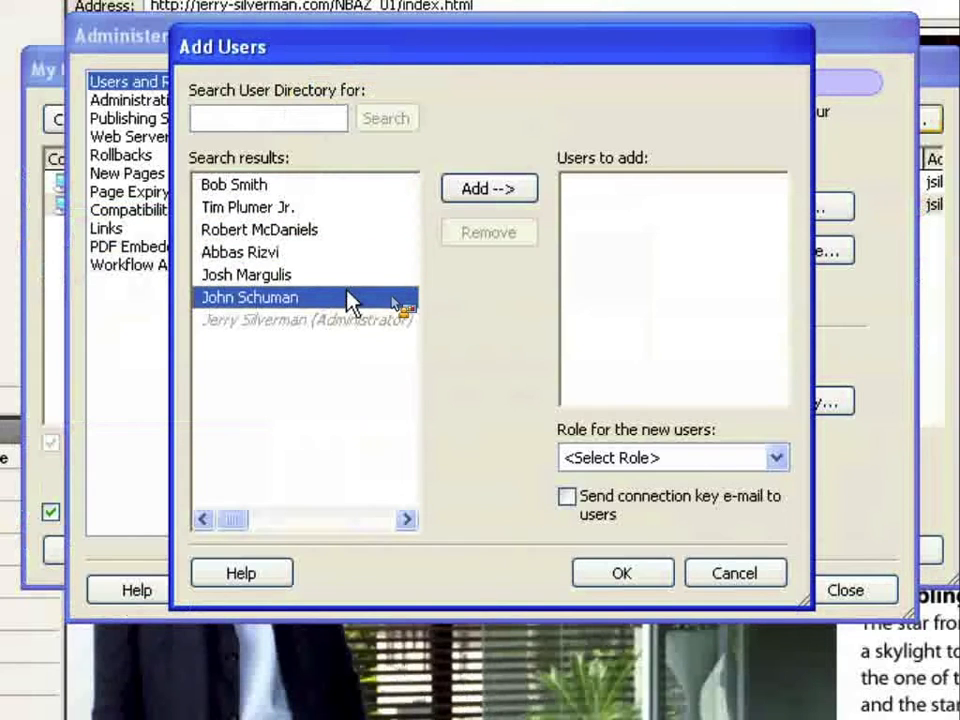
left_click(338, 280)
left_click(326, 252)
left_click(316, 229)
left_click(298, 188)
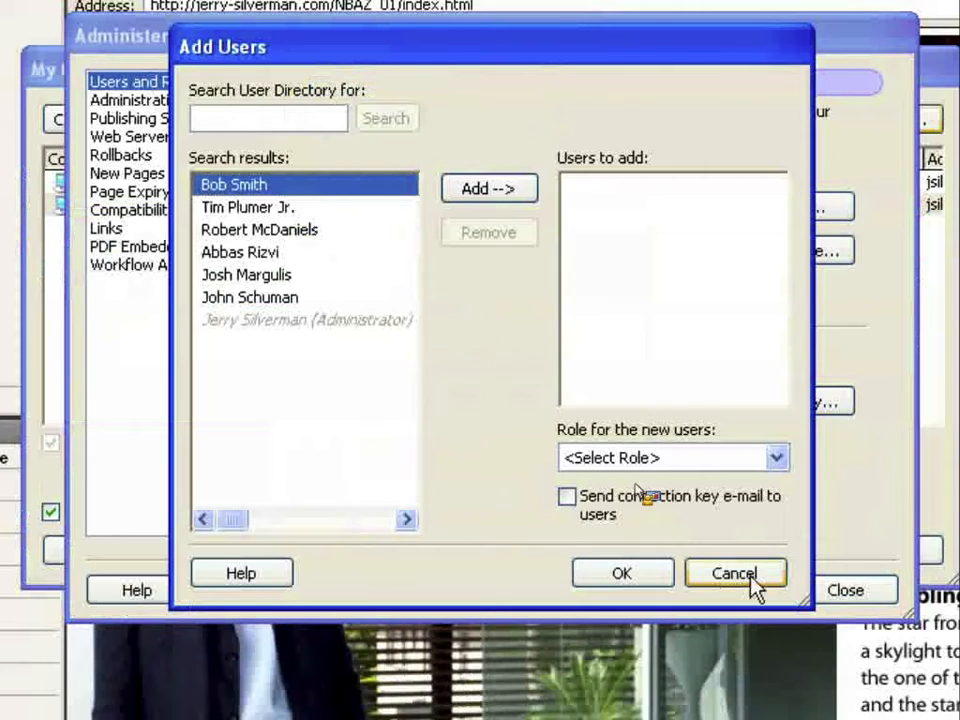
left_click(748, 573)
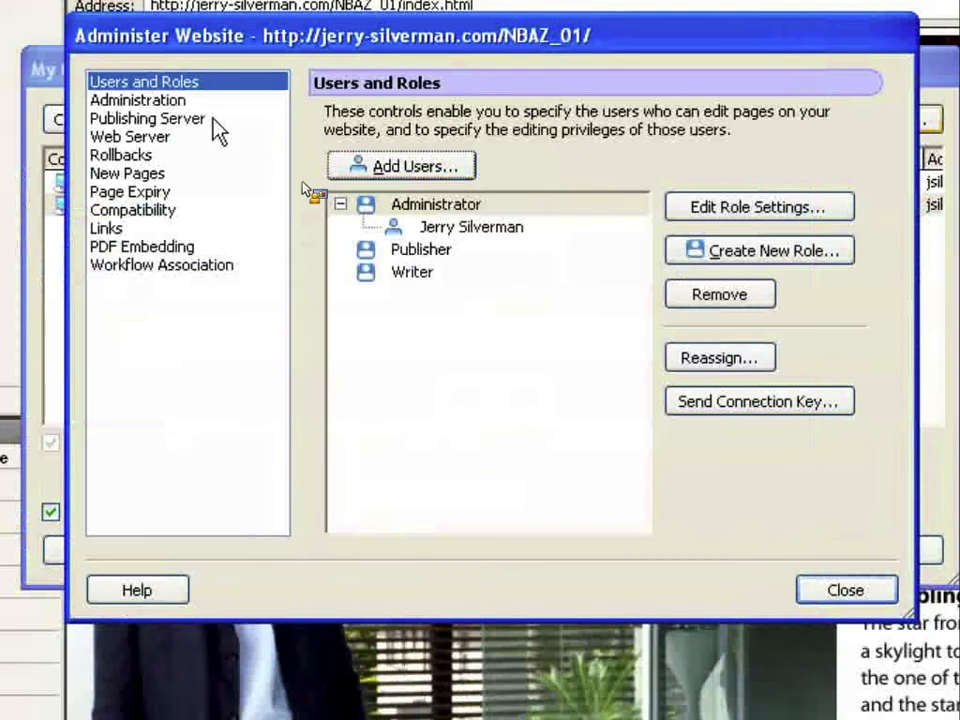
left_click(212, 120)
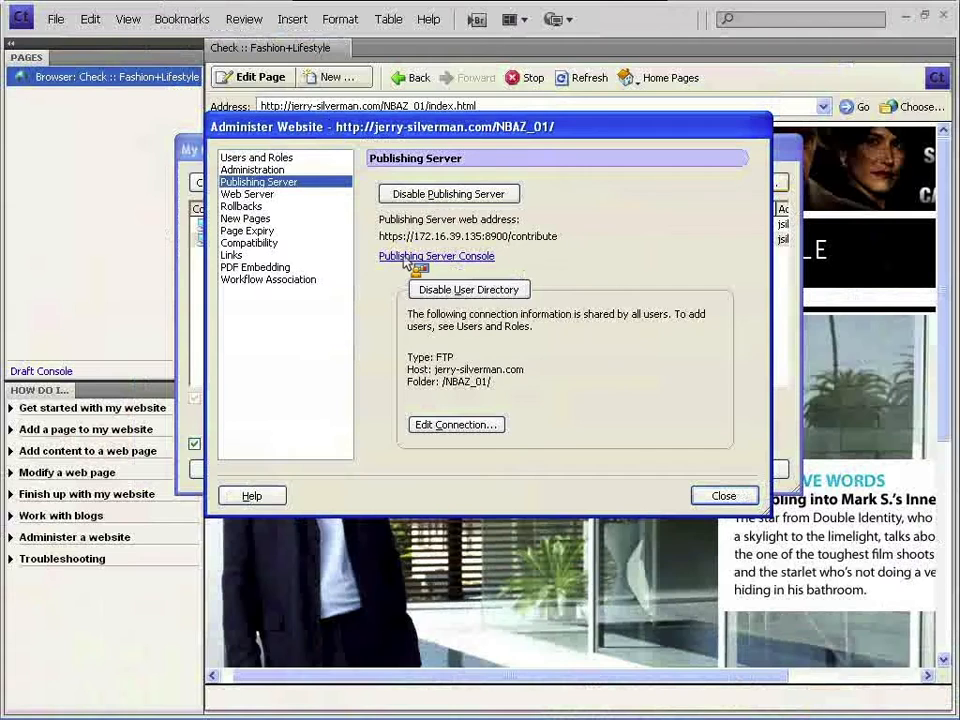
- Log in to the Publishing Server admin console with NBAZ_01 as the selected website
left_click(396, 257)
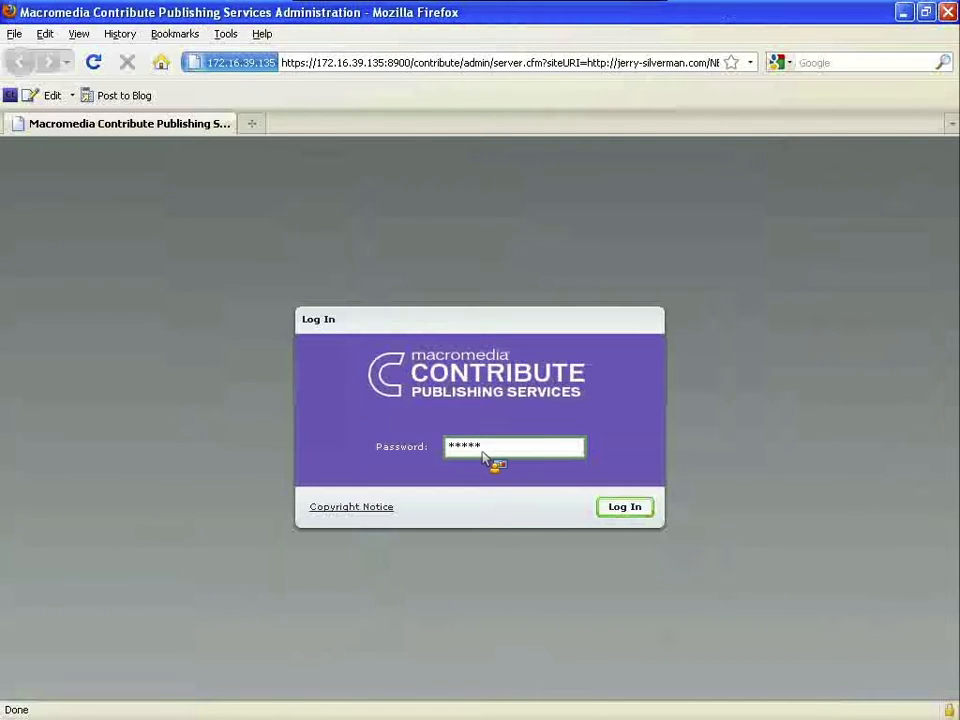
key("Return")
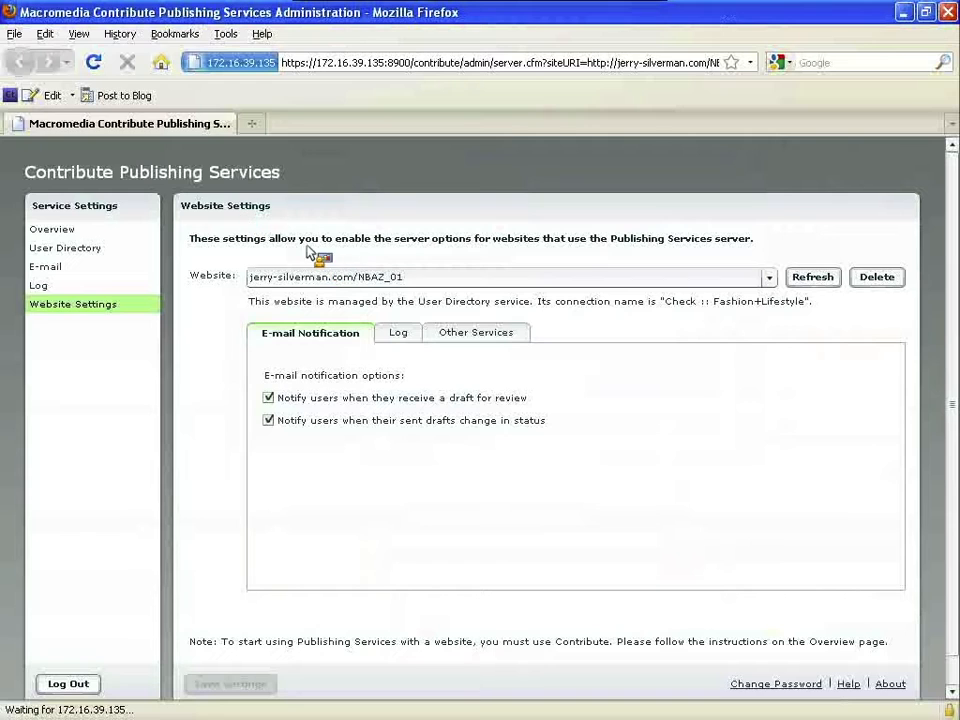
left_click(358, 280)
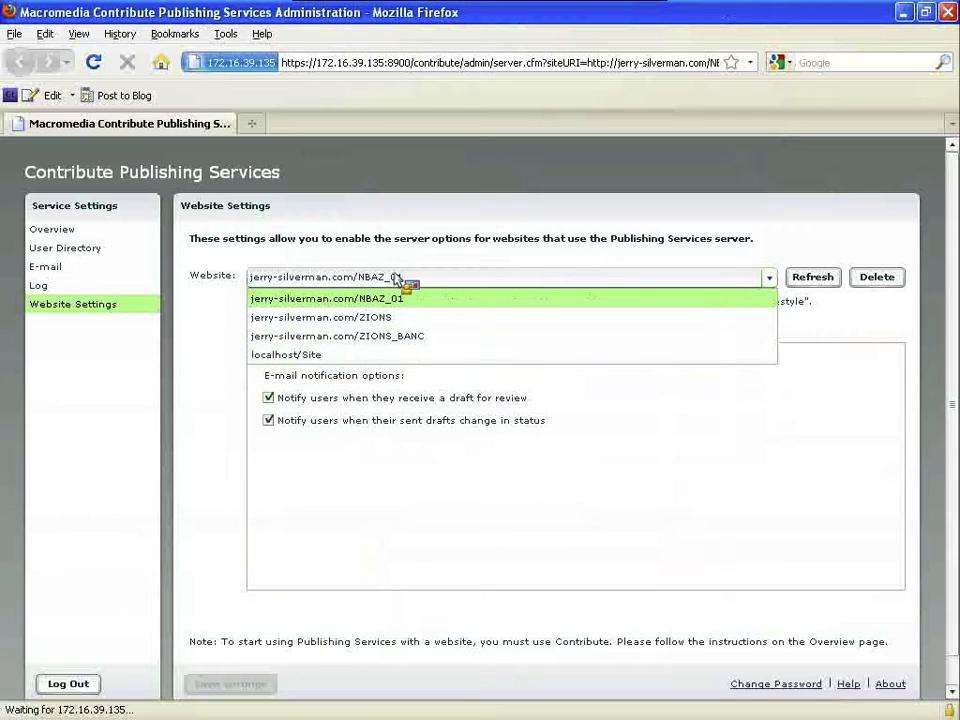
left_click(394, 299)
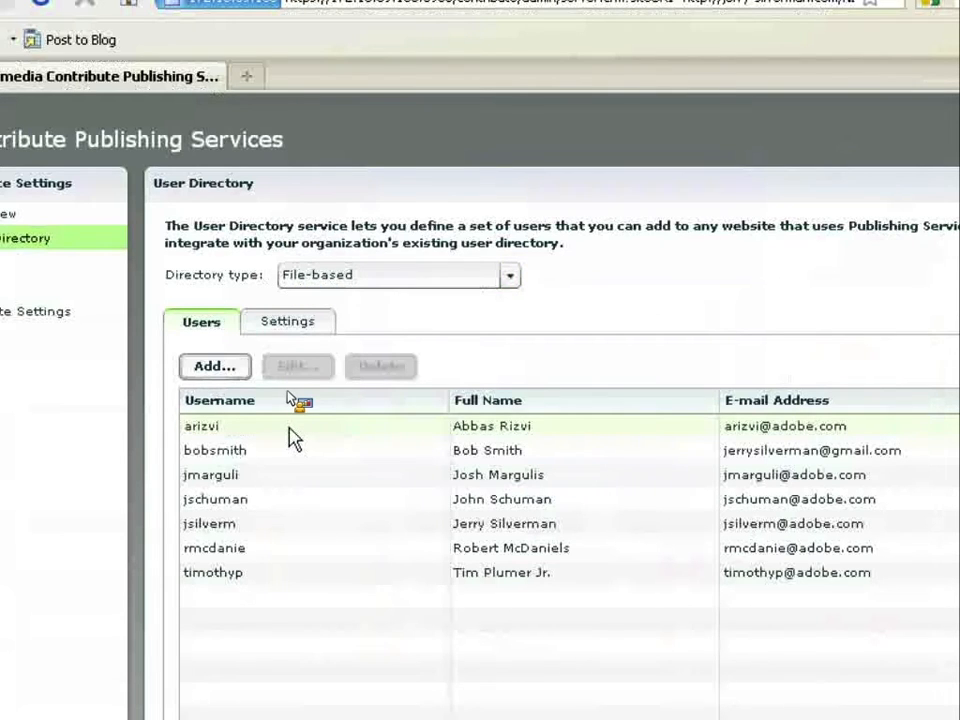
left_click(270, 487)
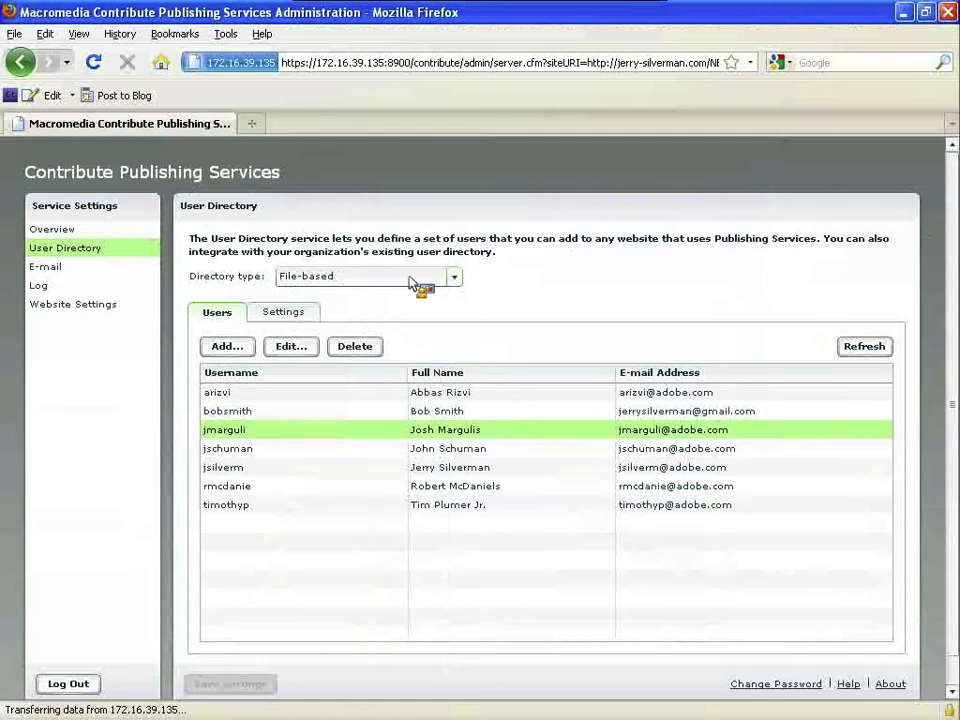
left_click(420, 283)
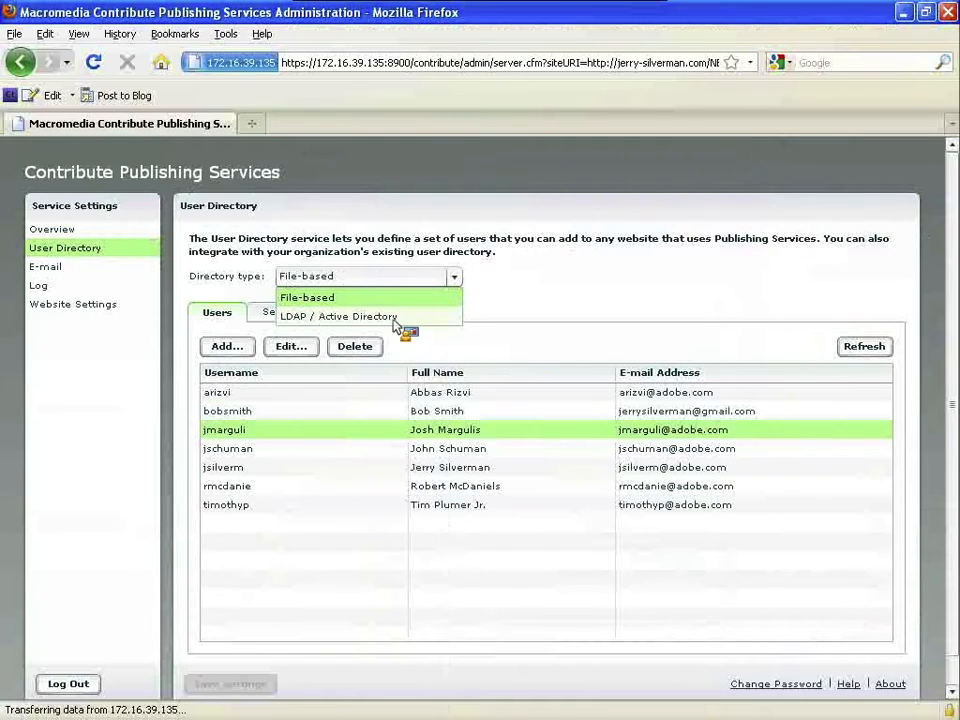
left_click(396, 318)
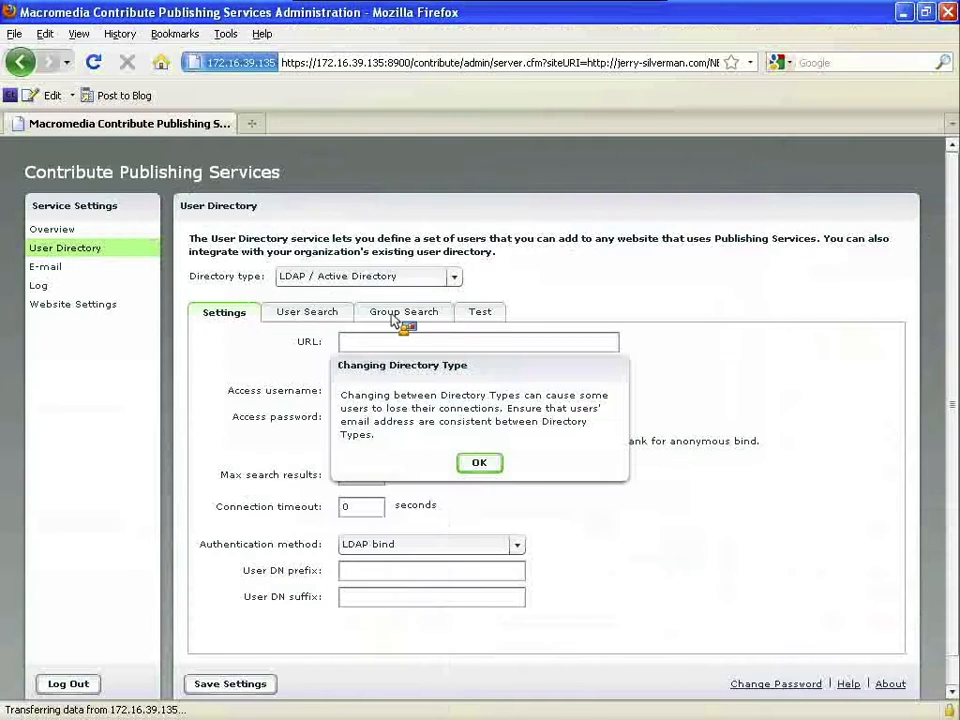
left_click(484, 464)
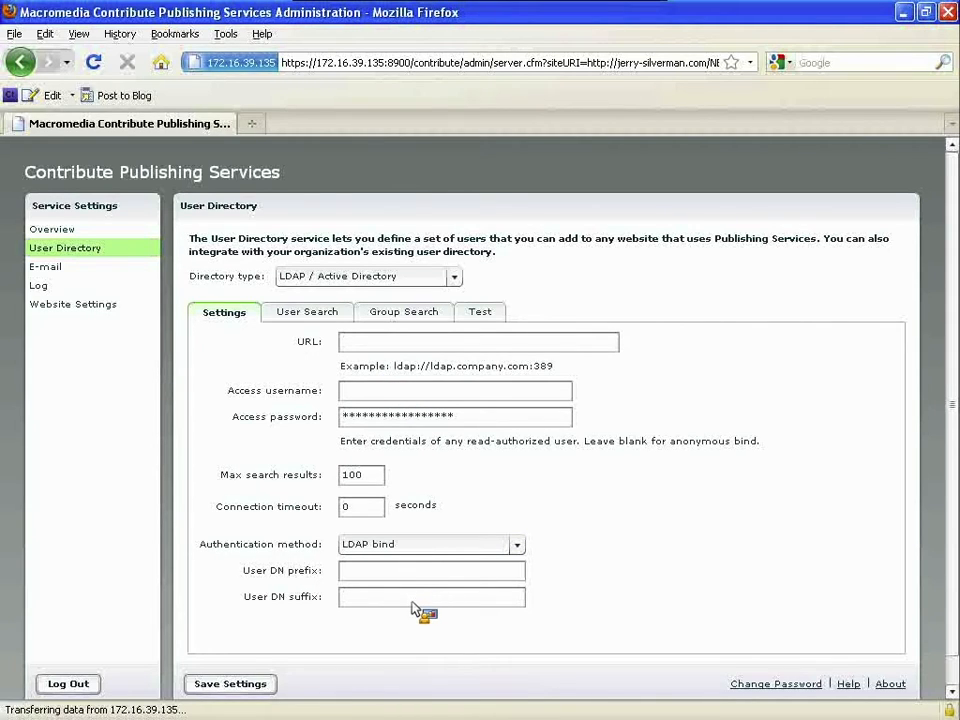
left_click(313, 314)
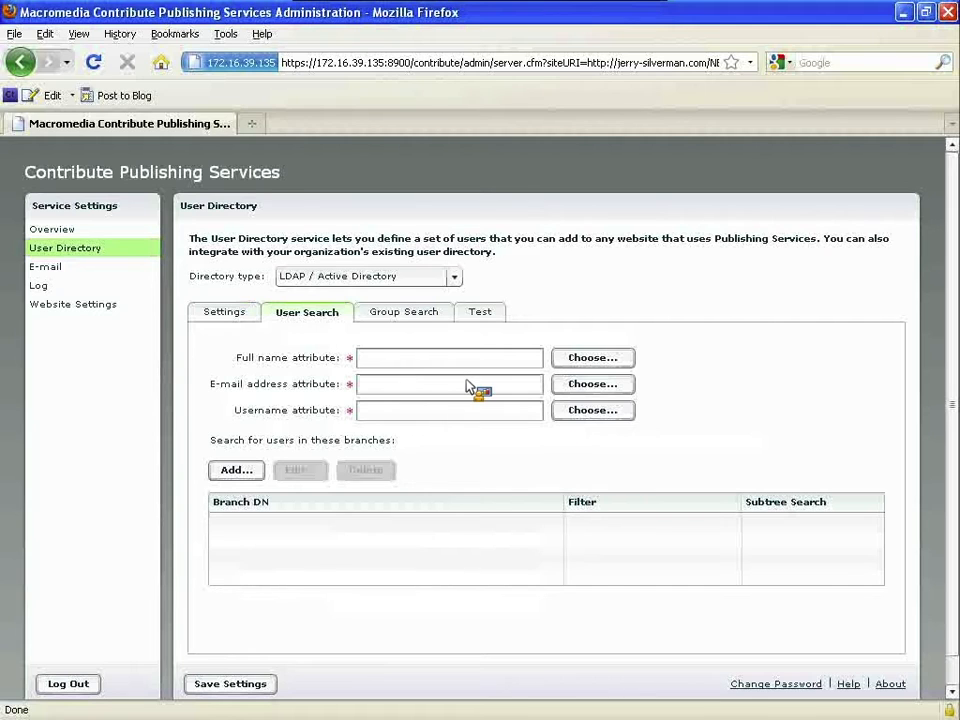
left_click(420, 316)
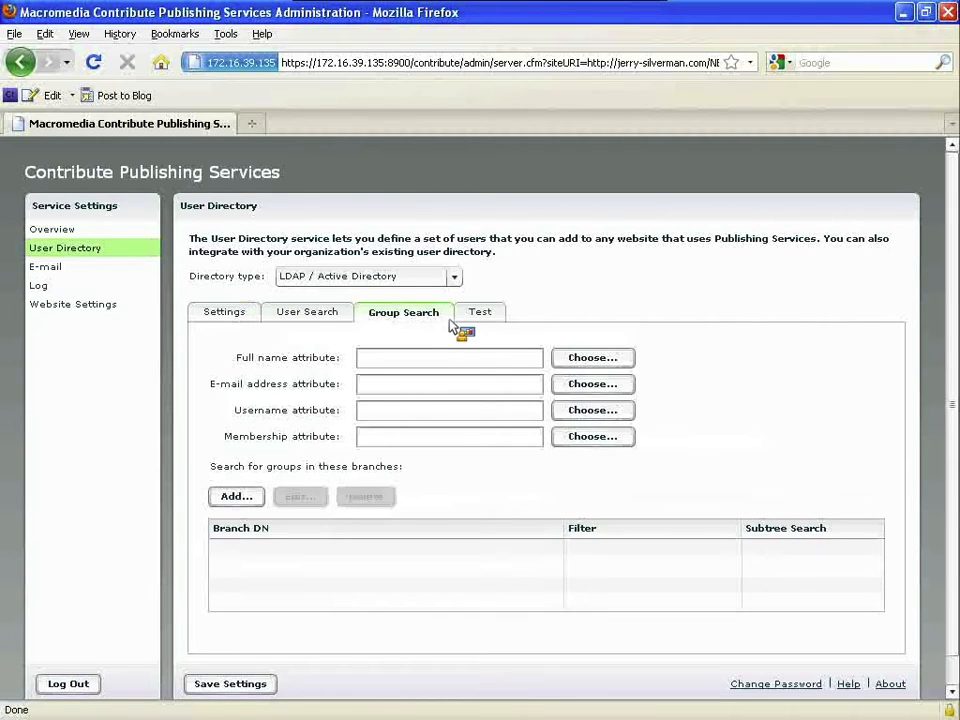
left_click(484, 316)
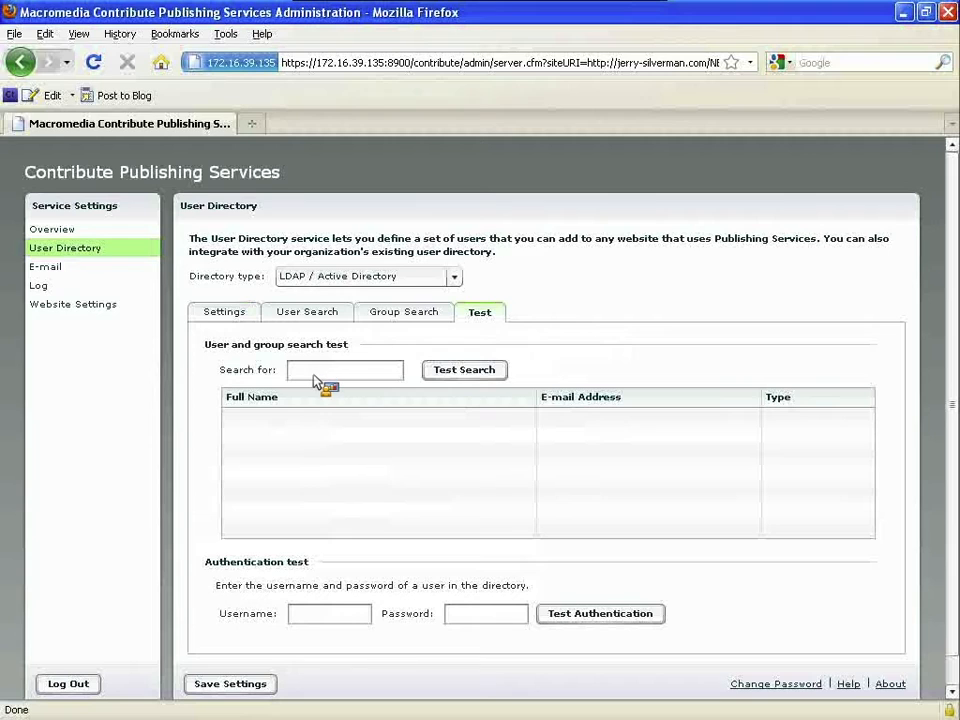
left_click(240, 316)
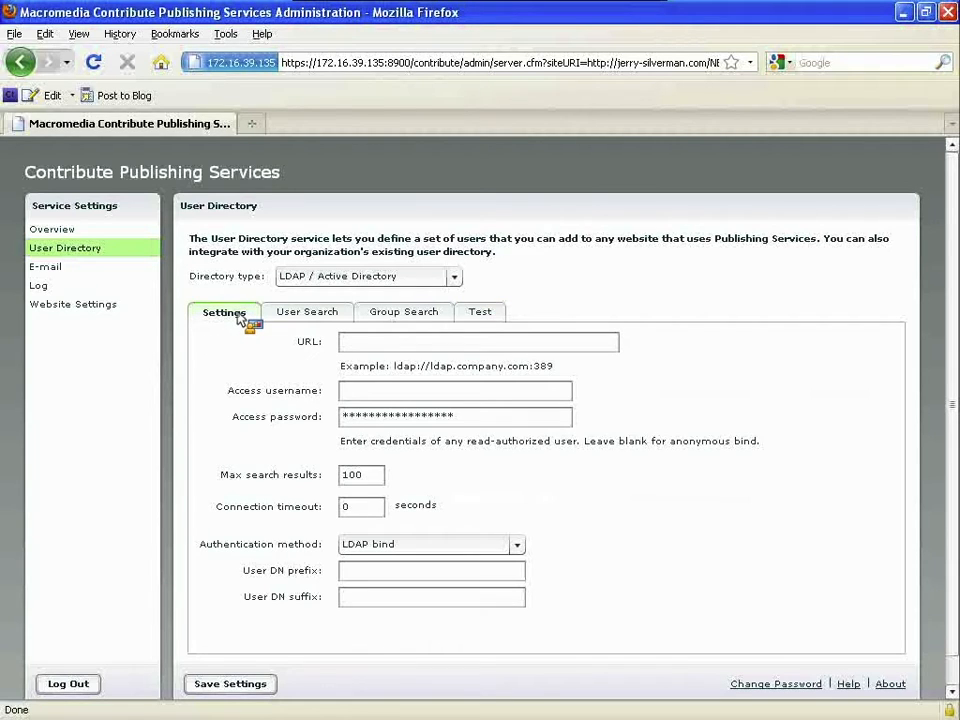
left_click(377, 280)
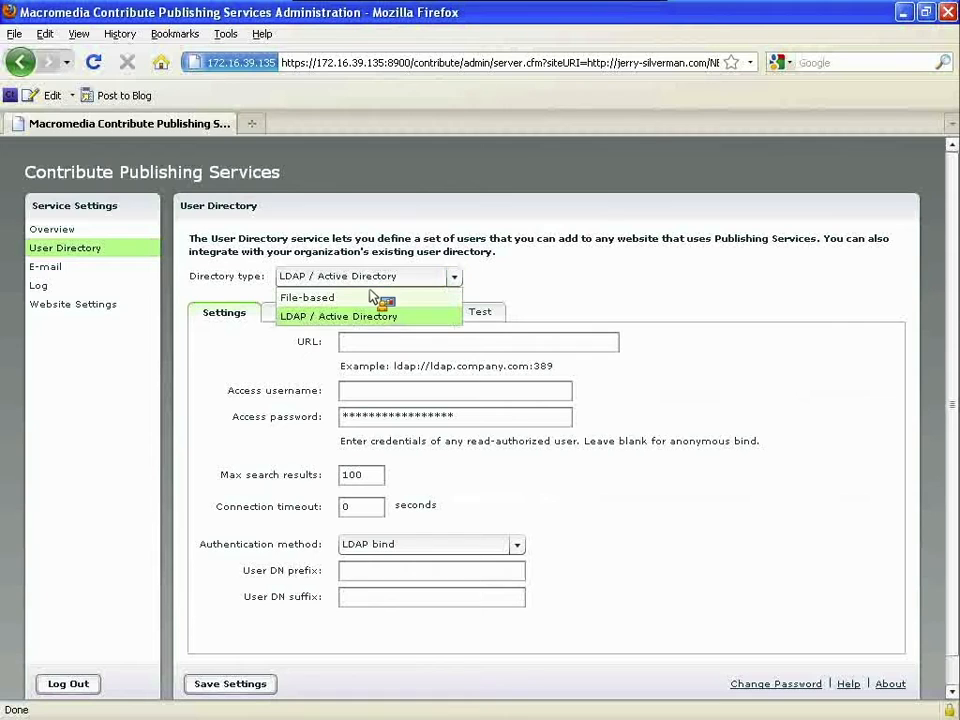
left_click(377, 297)
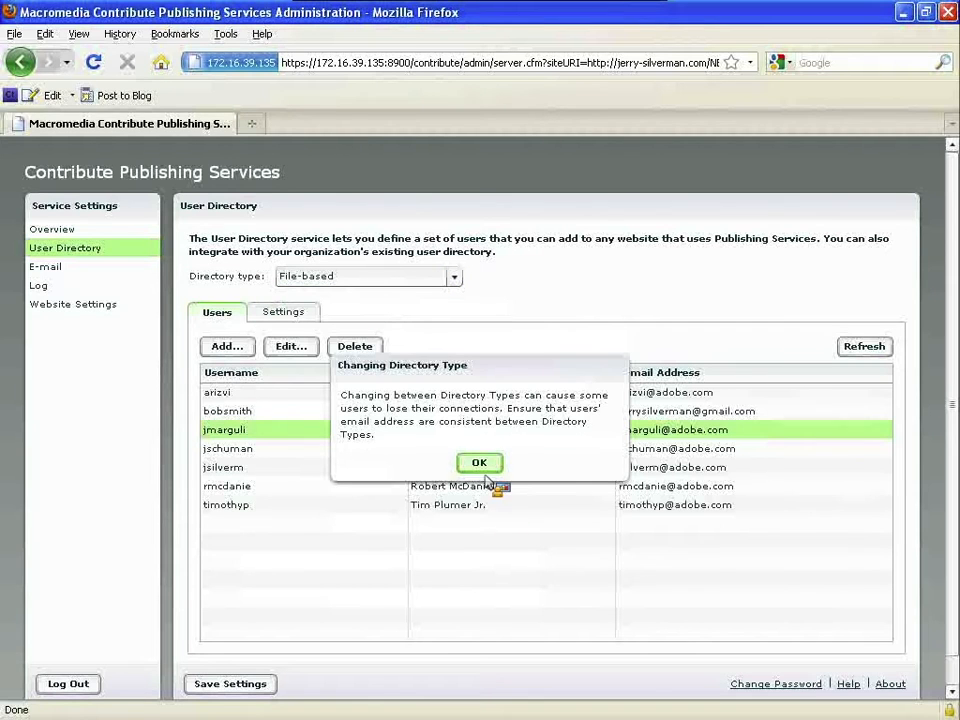
left_click(478, 462)
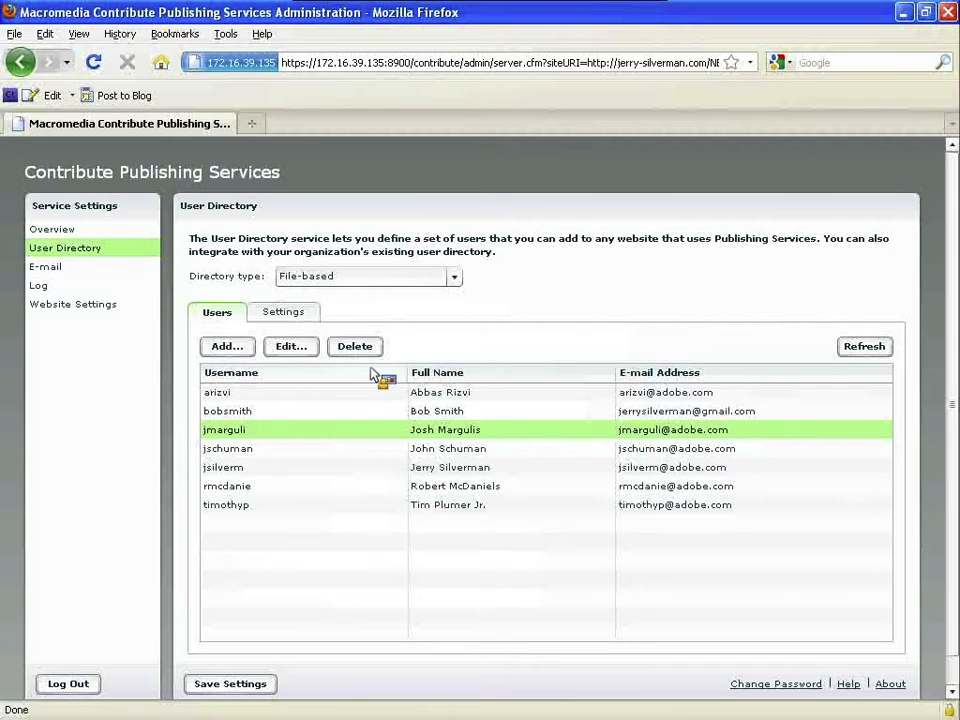
- Delete the second user from the User Directory
left_click(258, 410)
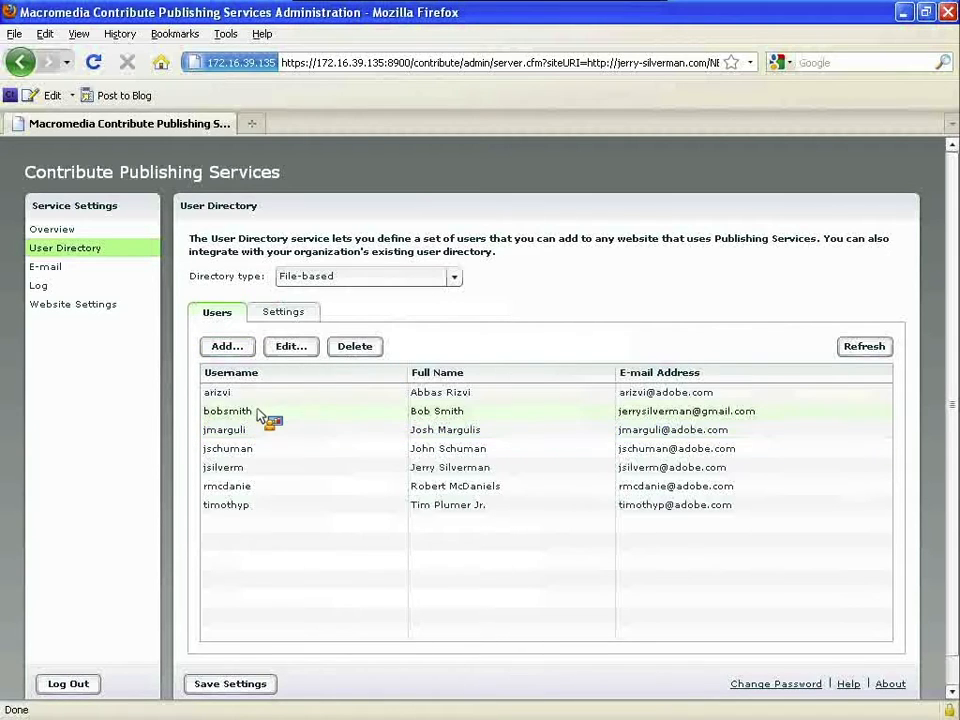
left_click(356, 347)
left_click(448, 445)
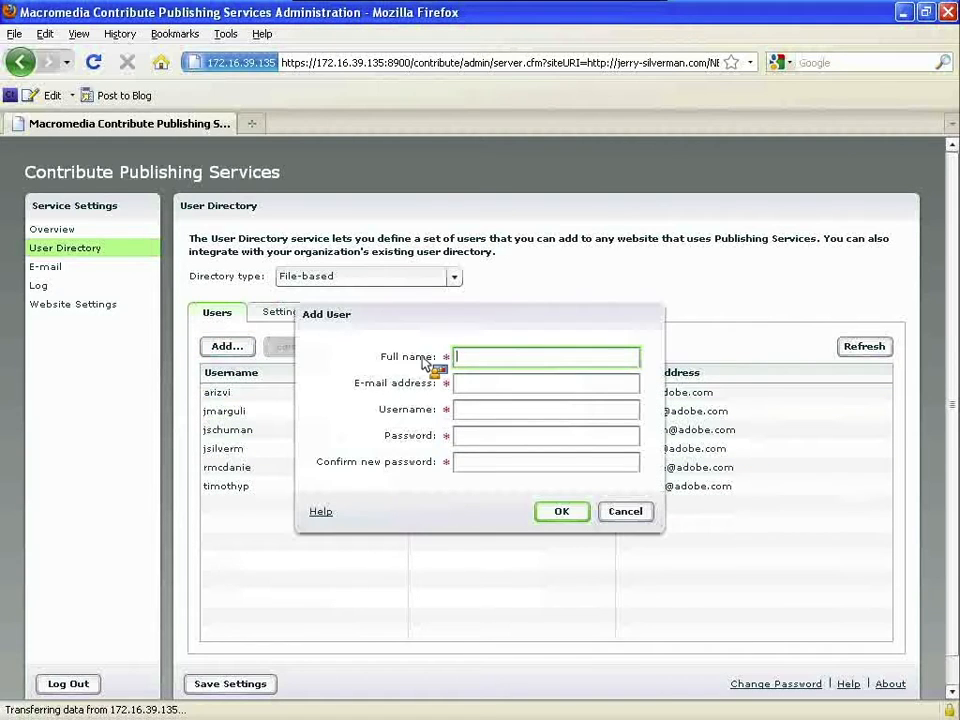
- Add a new user account with the user's name, e-mail, username and password
key("Tab")
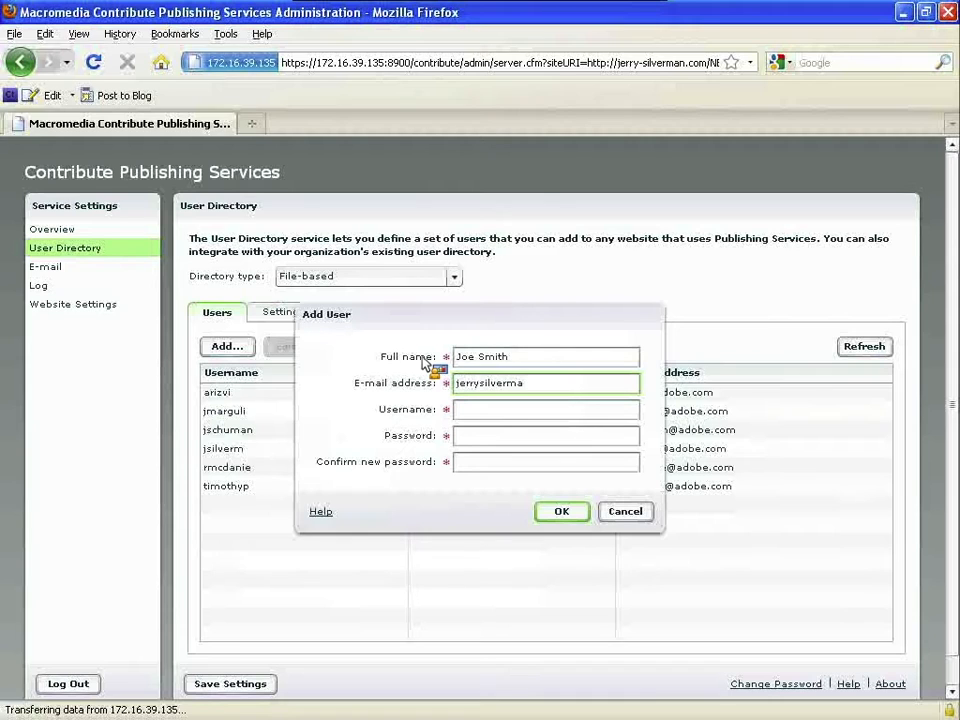
key("Tab")
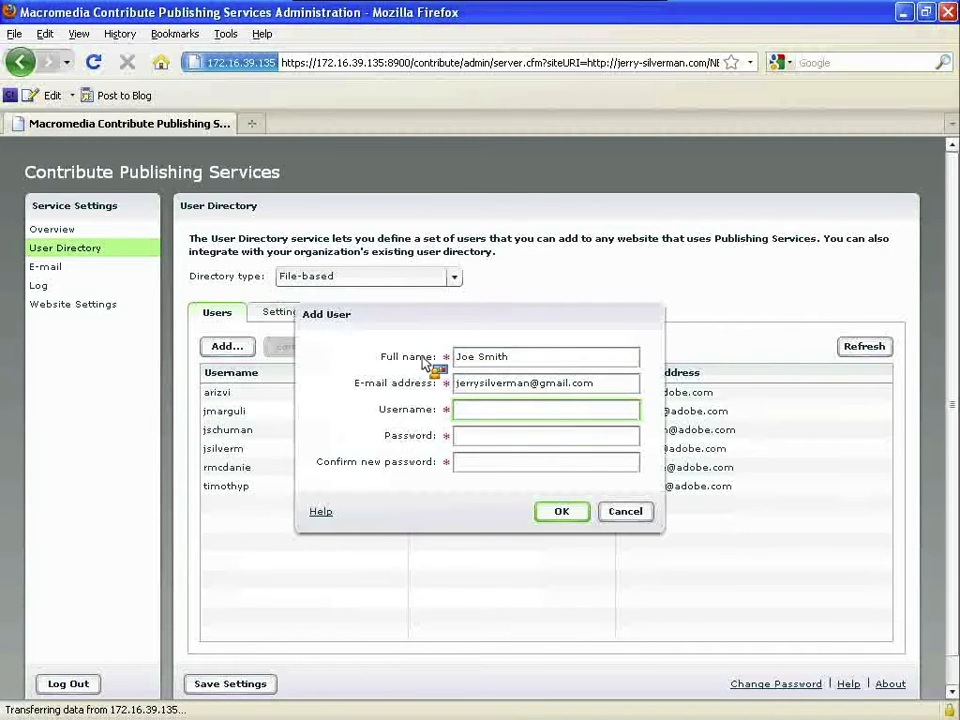
type("joesmith")
key("Tab")
key("Tab")
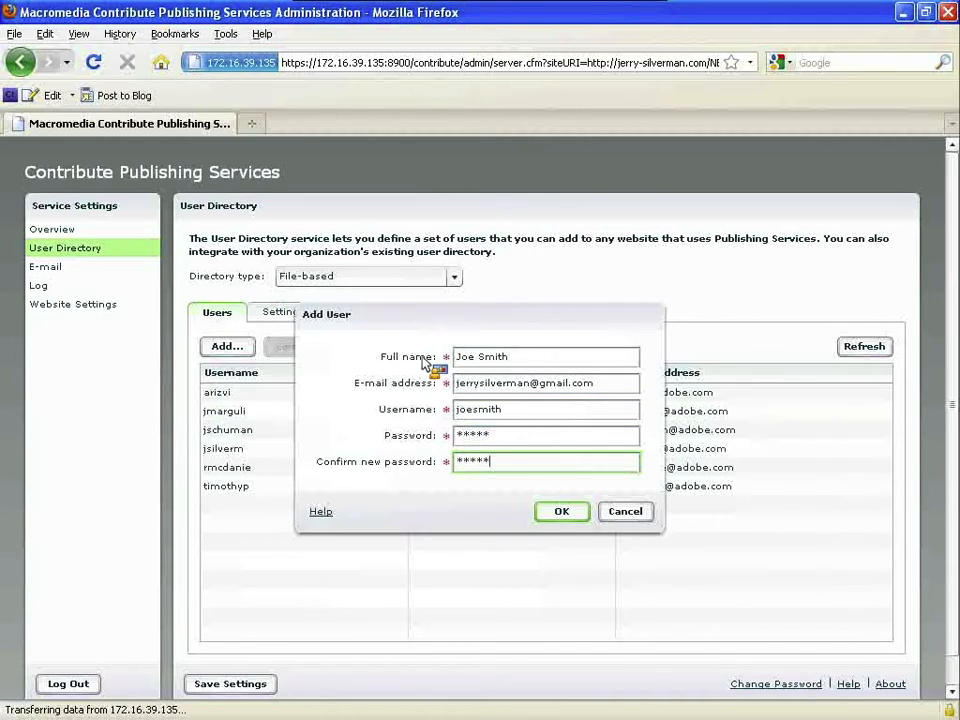
key("Return")
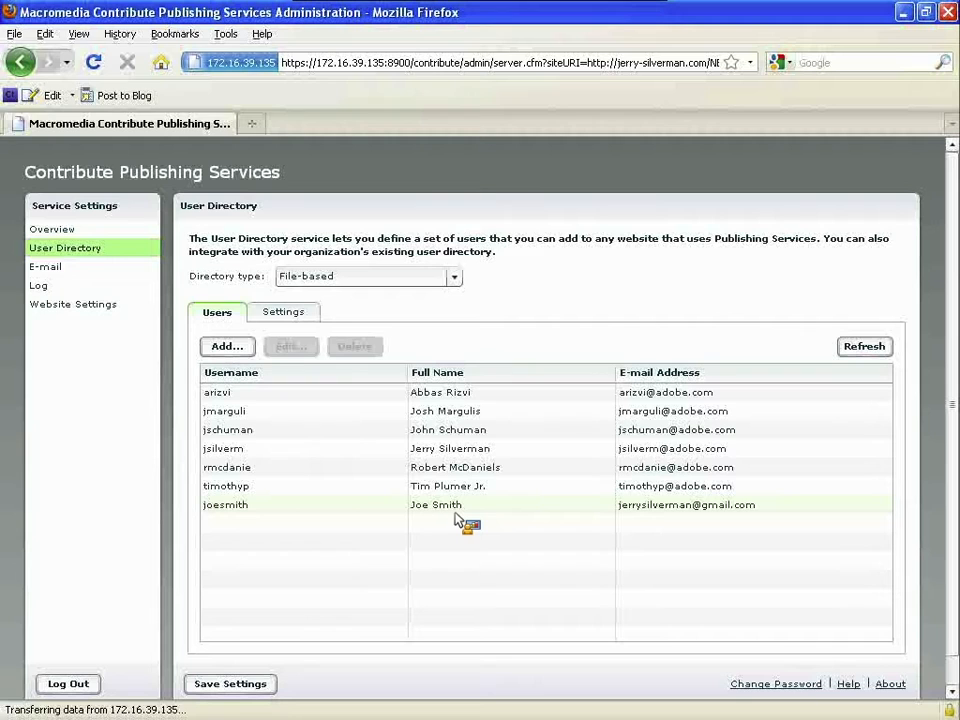
- Refresh the user list and return to Contribute on the Windows machine
left_click(862, 348)
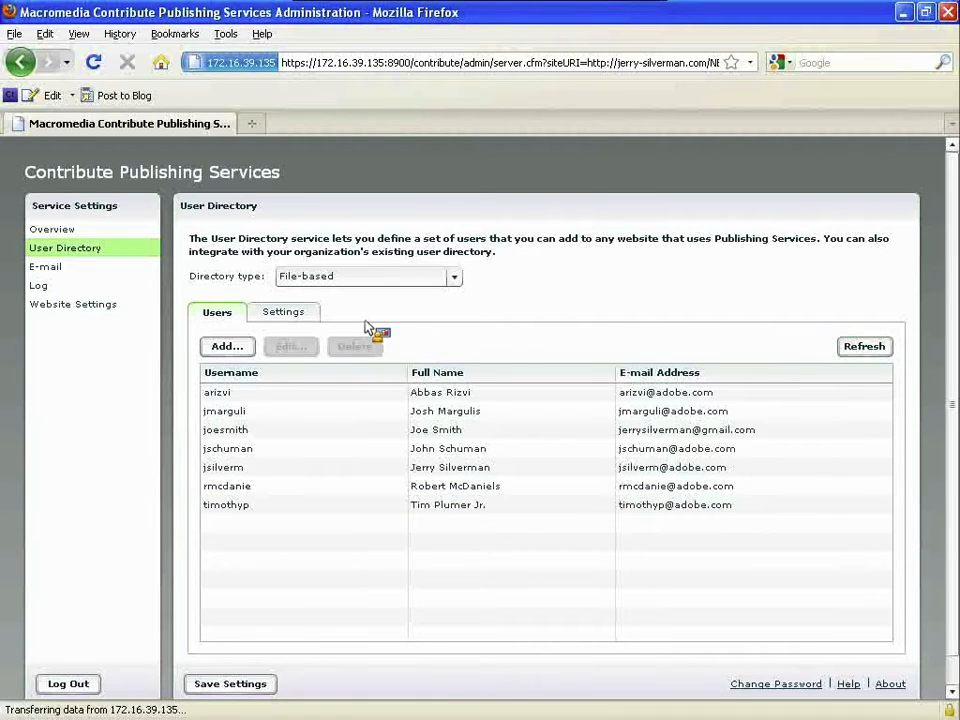
key("super+Tab")
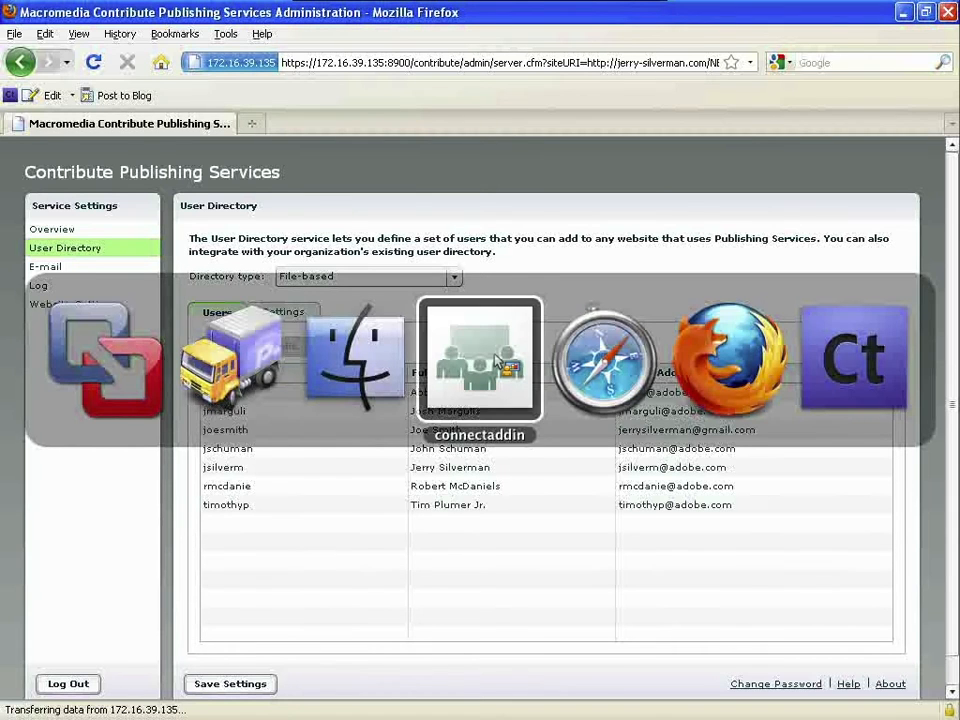
key("alt+Tab")
key("alt+Tab")
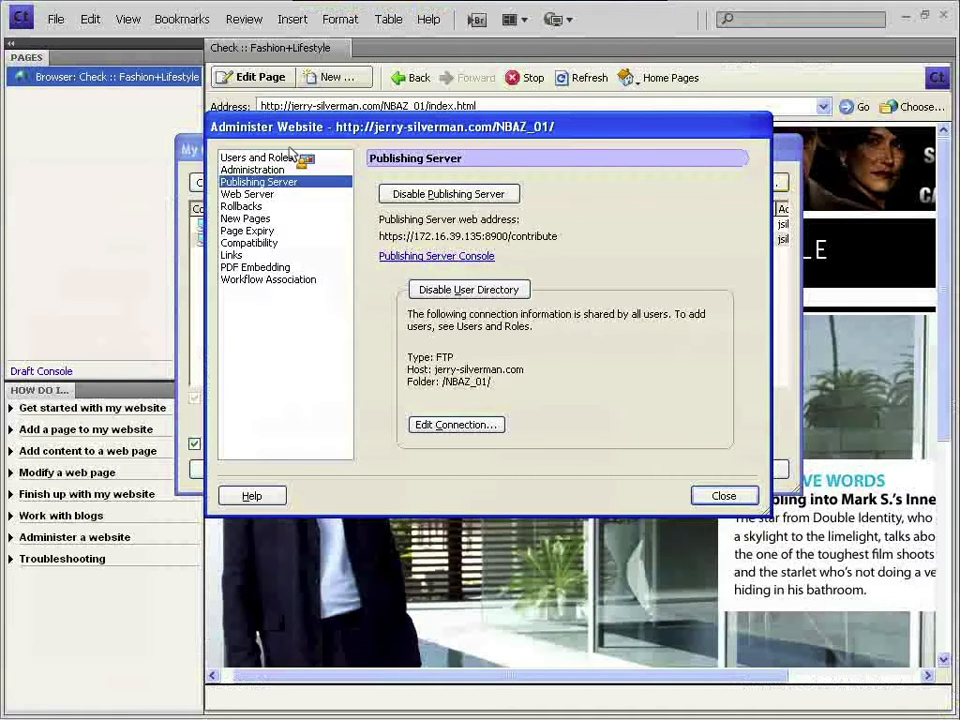
- In Users and Roles, queue the newly created user to be added to the website
left_click(298, 158)
left_click(432, 214)
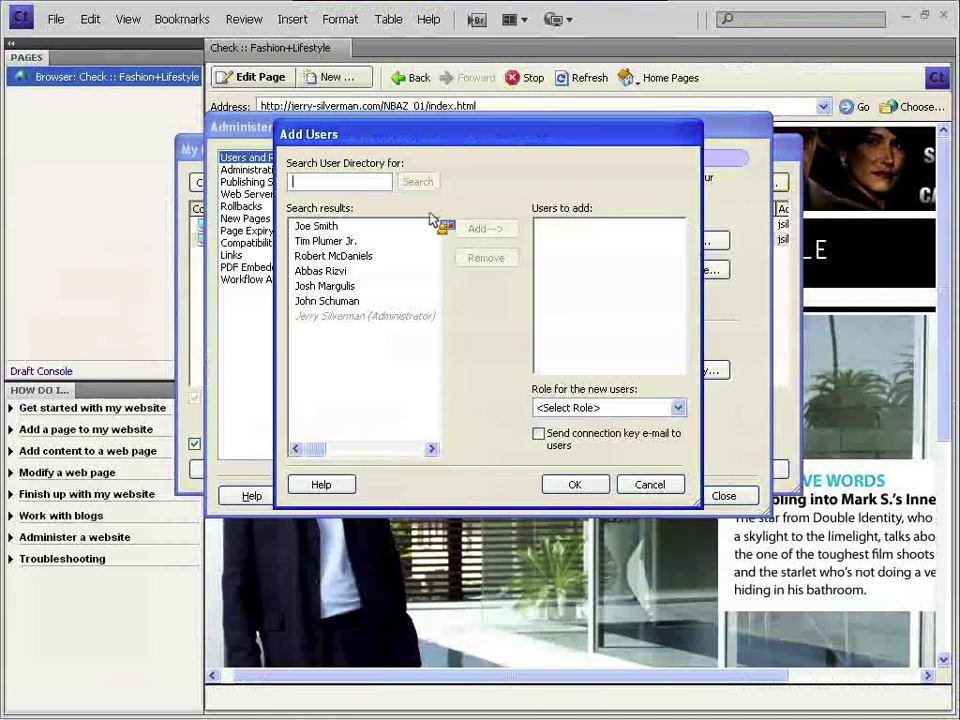
left_click(344, 227)
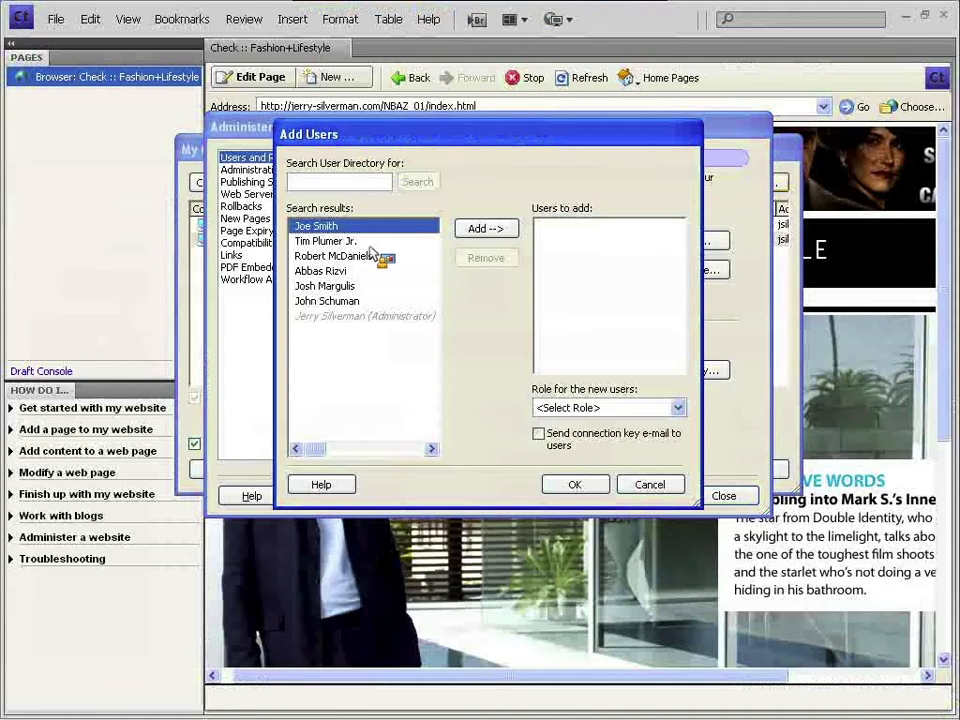
left_click(487, 229)
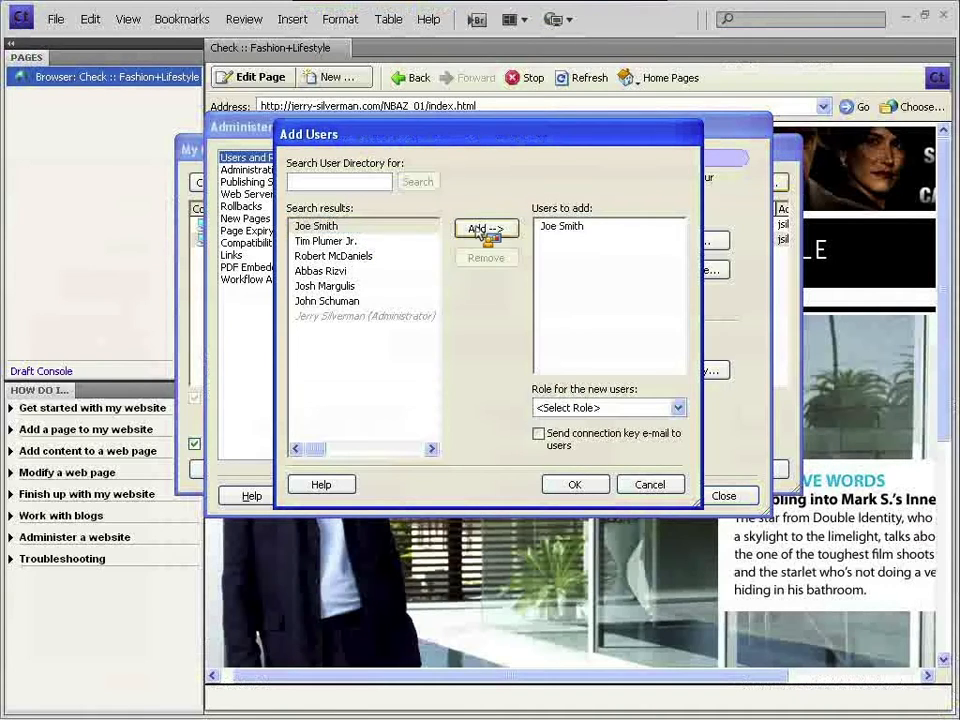
- Give the new user the Writer role with the connection key e-mail turned off
left_click(645, 409)
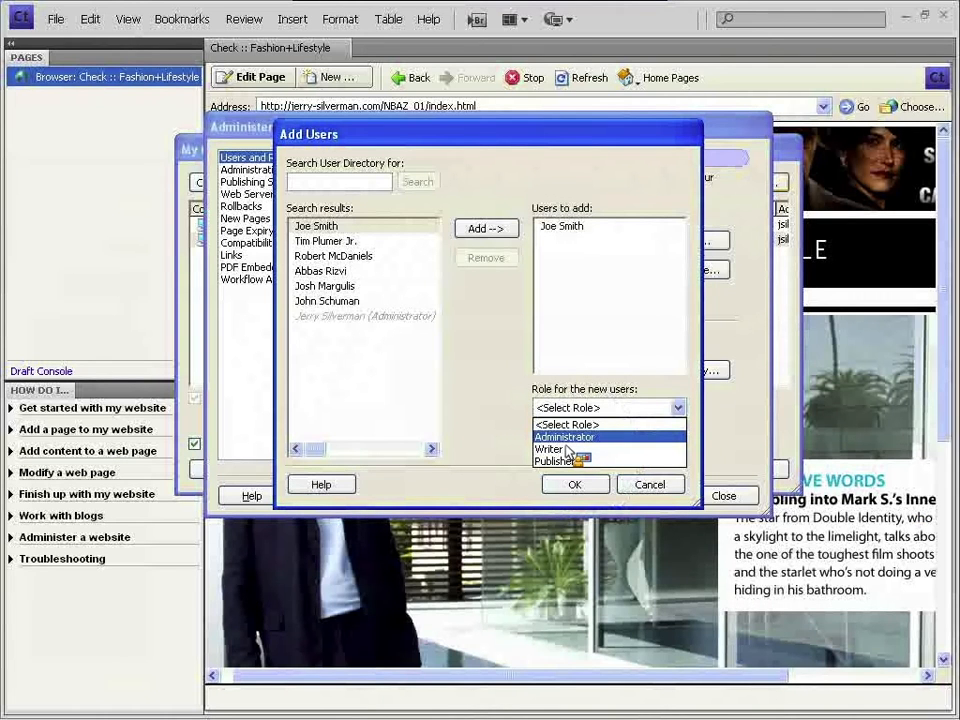
left_click(569, 449)
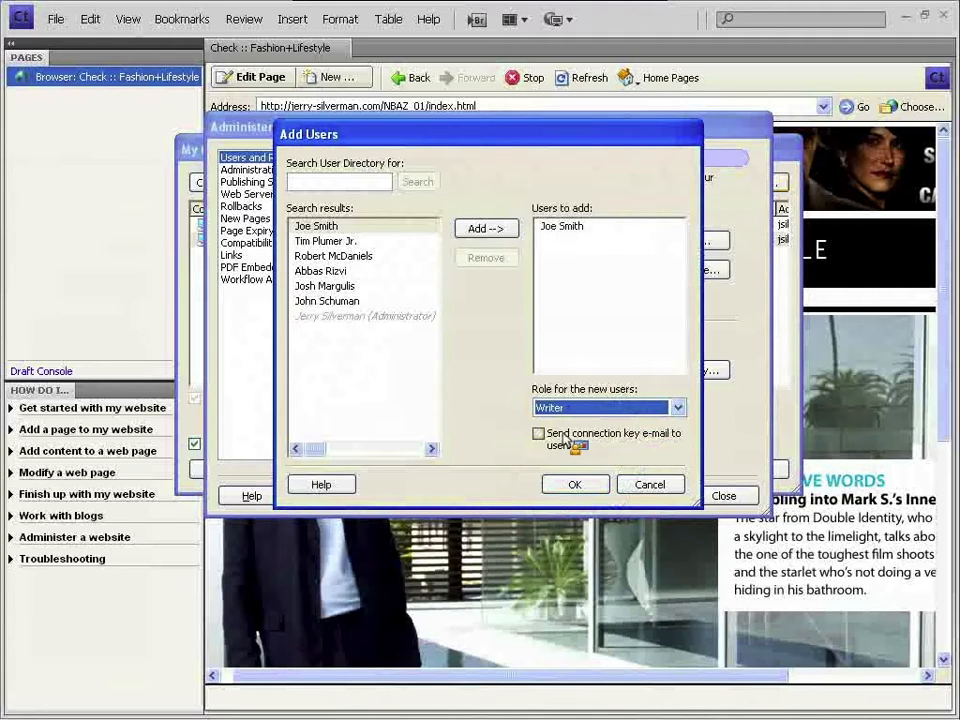
left_click(565, 441)
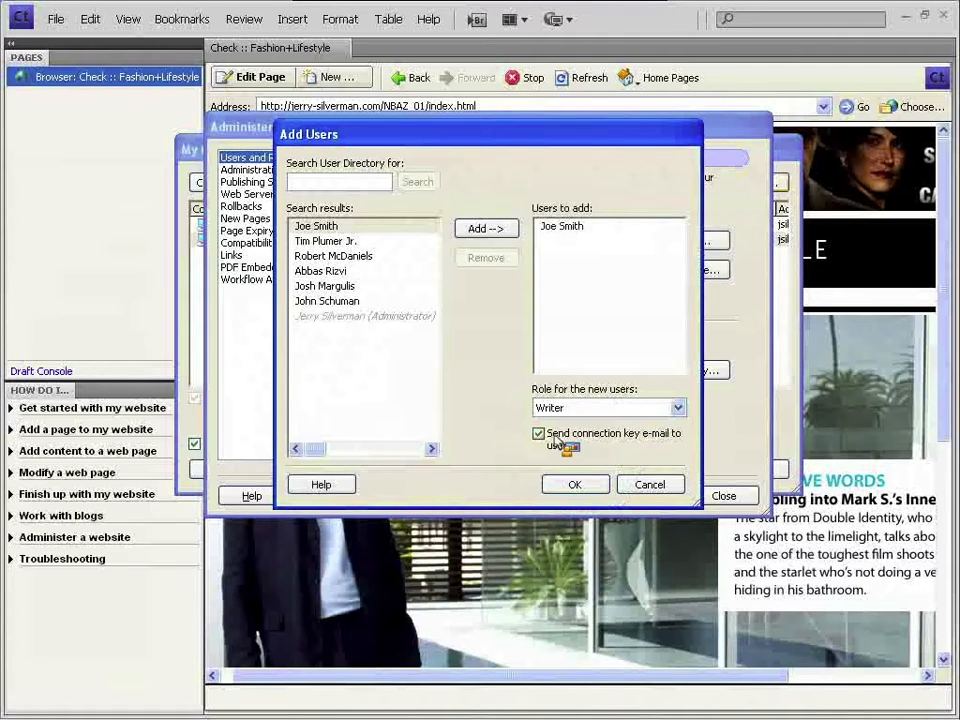
left_click(558, 442)
left_click(574, 484)
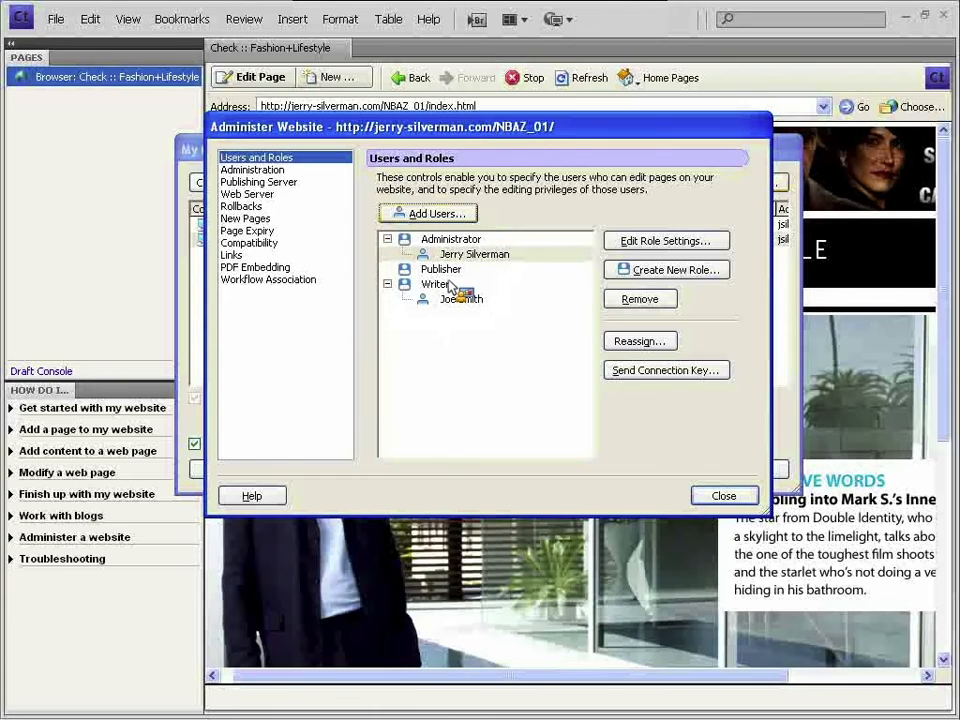
- Cancel a role reassignment for the new writer, keeping Writer, and view the Administration page
left_click(460, 300)
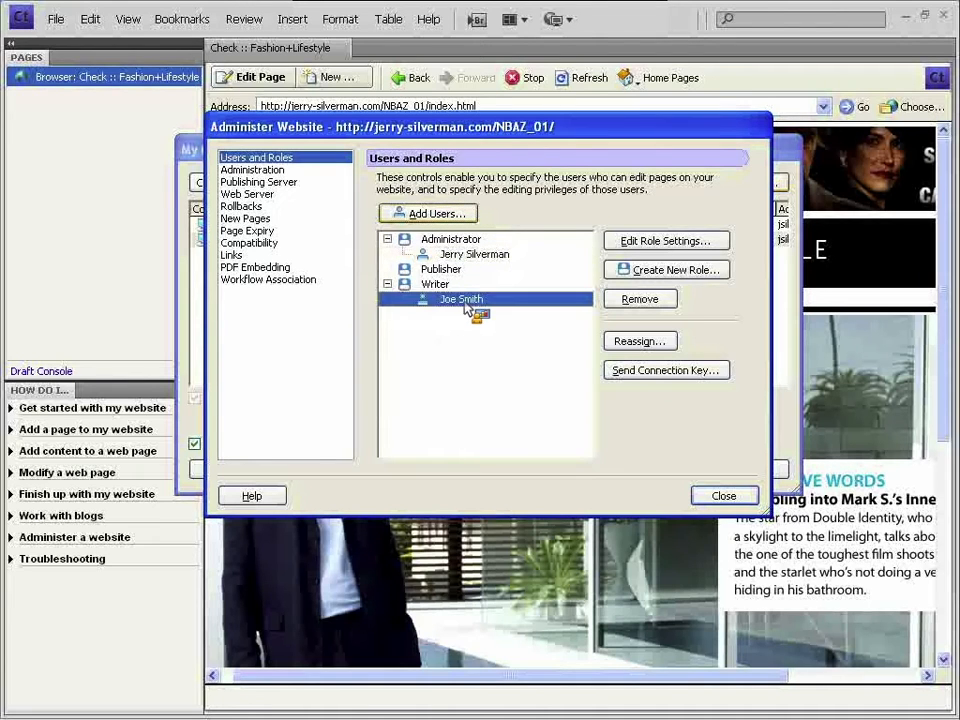
left_click(451, 287)
left_click(458, 300)
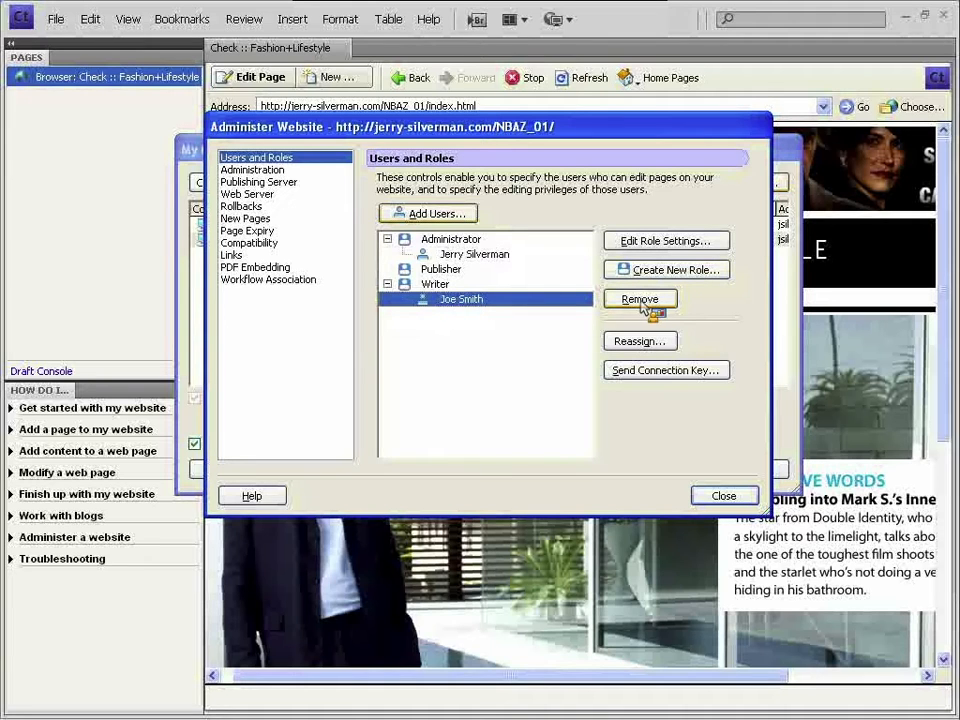
left_click(650, 340)
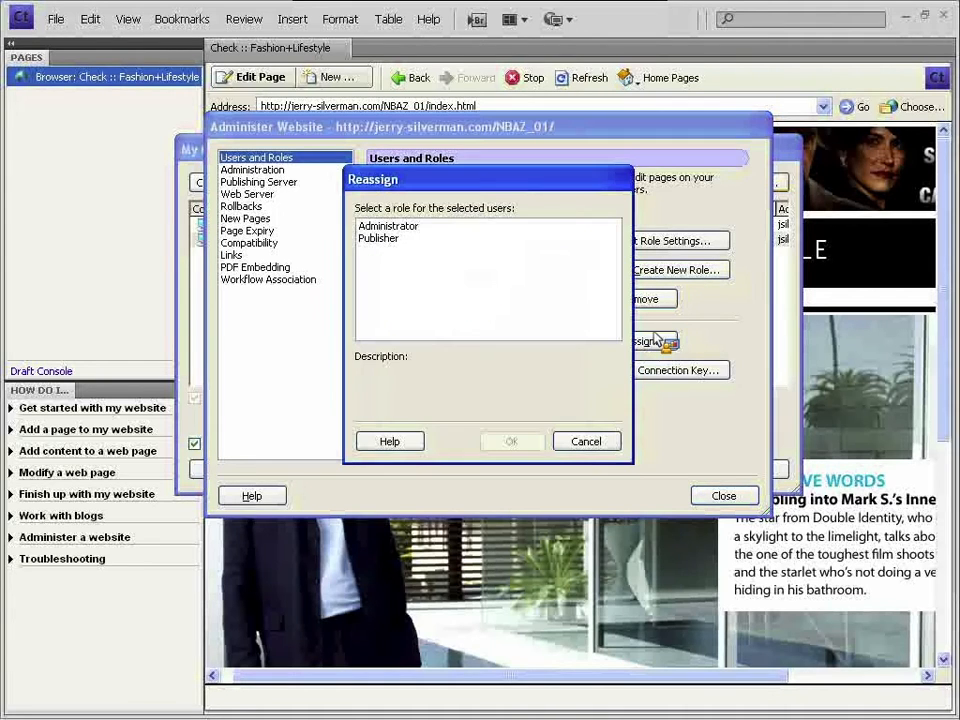
left_click(603, 444)
left_click(514, 300)
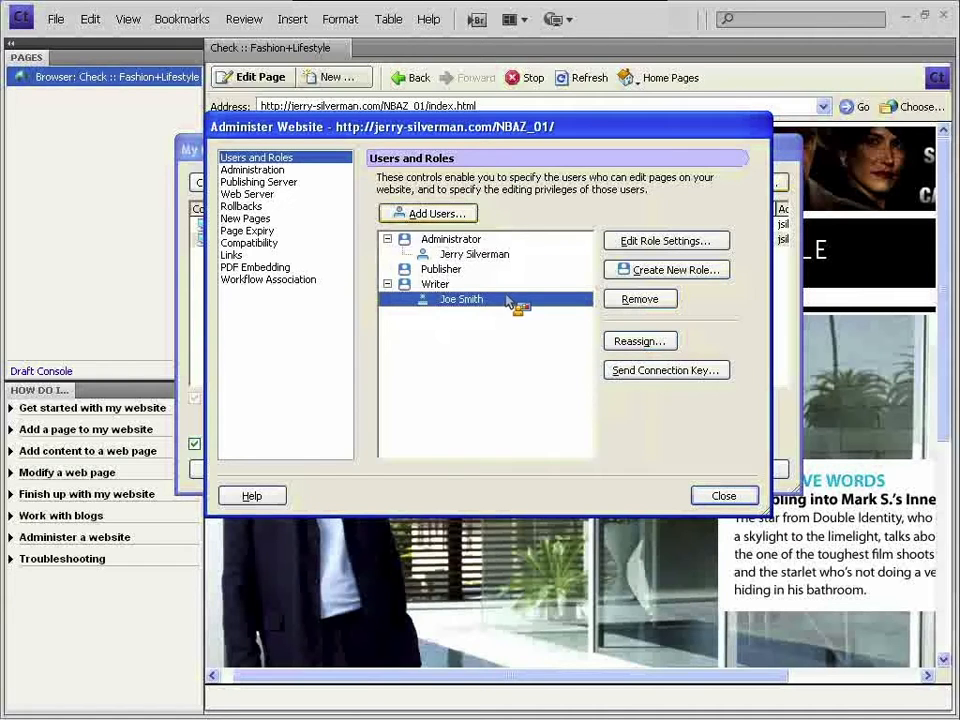
left_click(313, 170)
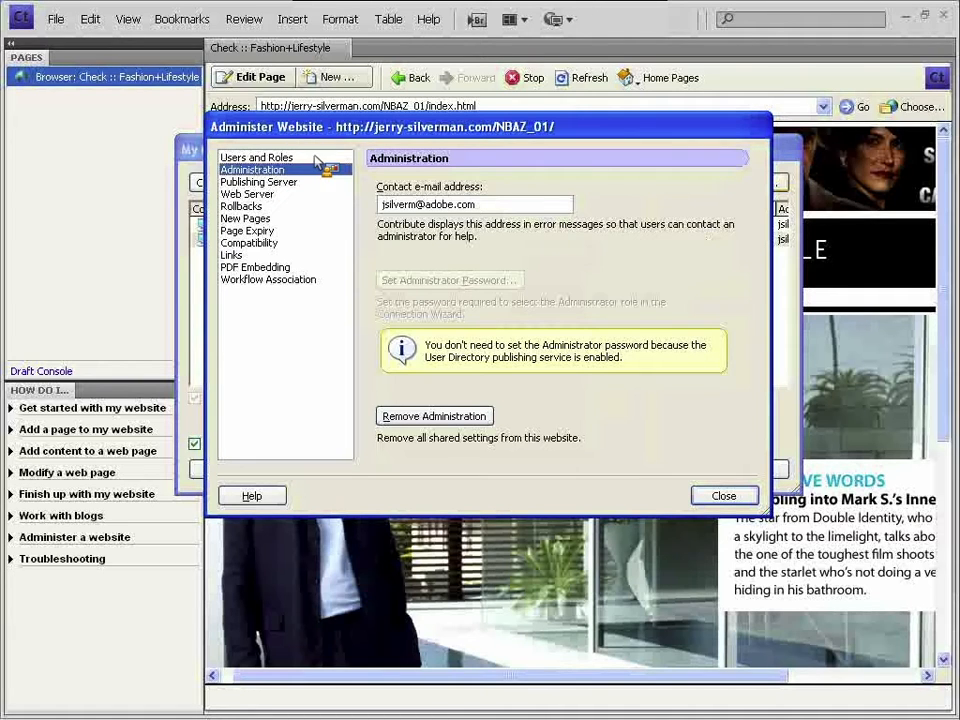
- Enable rollbacks keeping 3 previous versions, then view the New Pages settings
left_click_drag(327, 133, 330, 137)
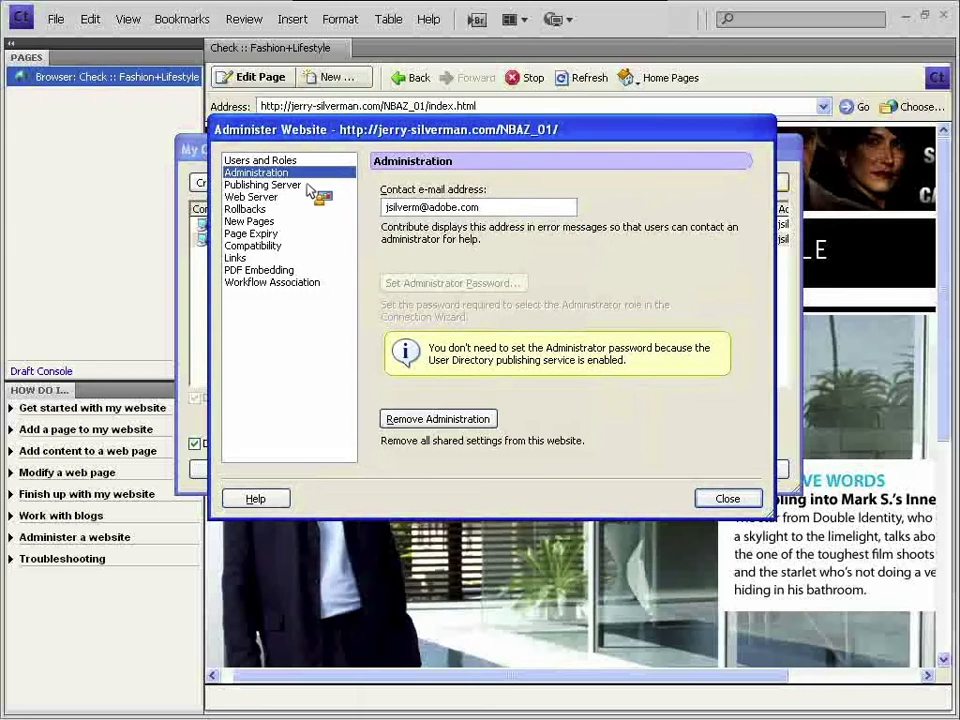
left_click(274, 198)
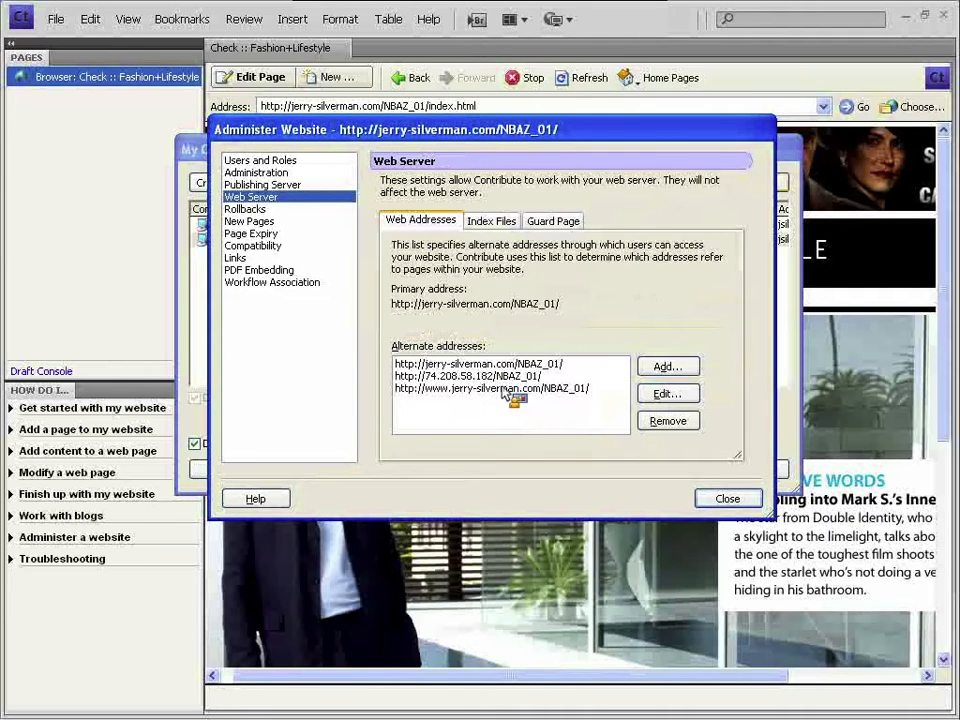
left_click(290, 209)
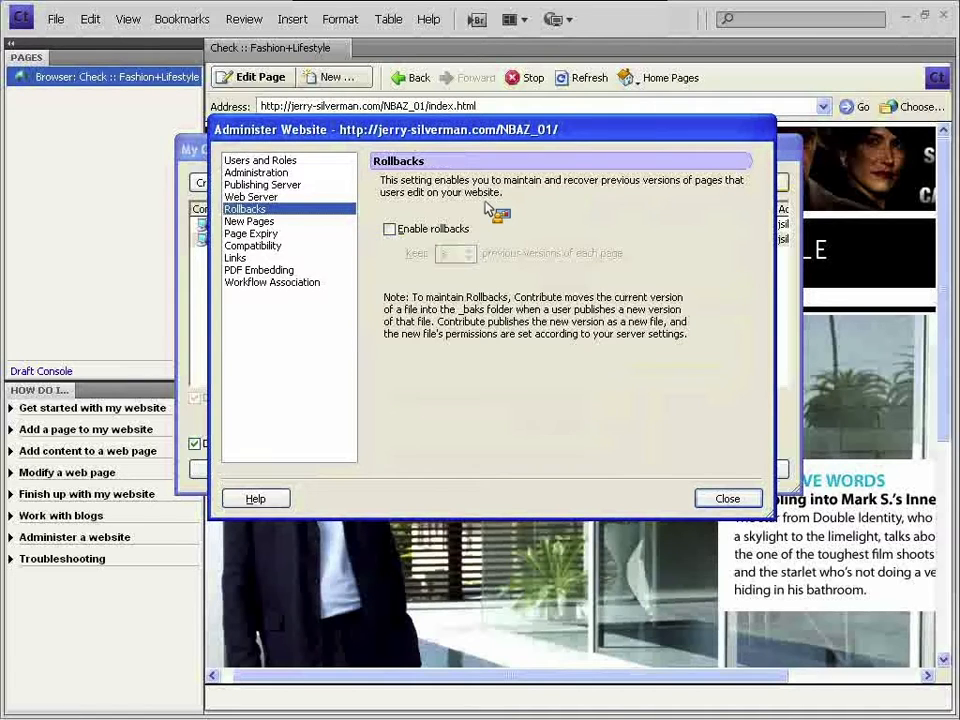
left_click(458, 230)
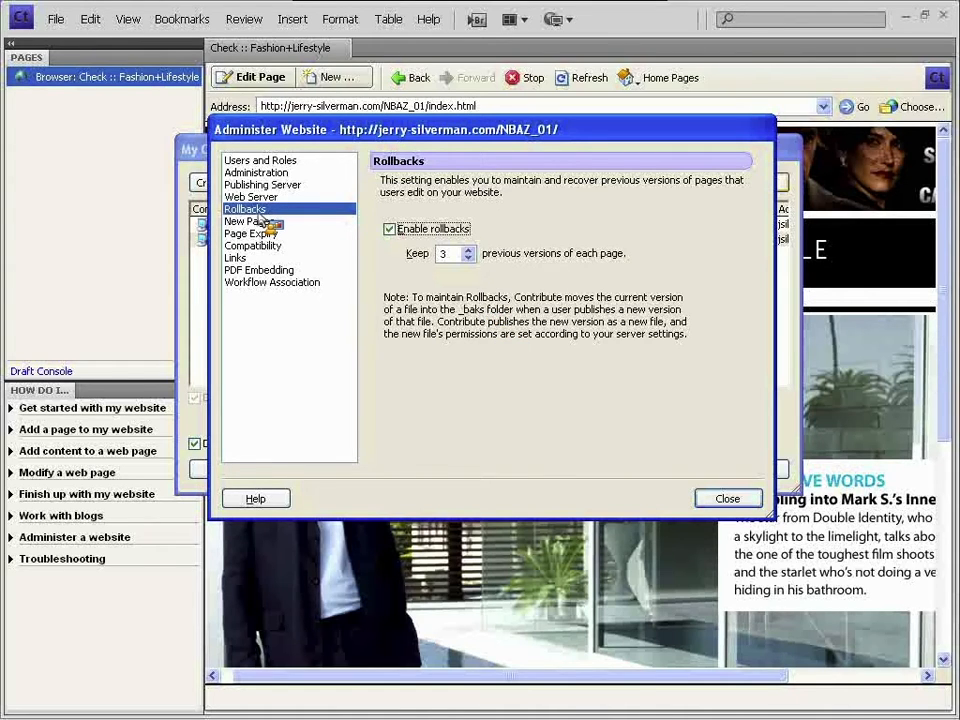
left_click(266, 222)
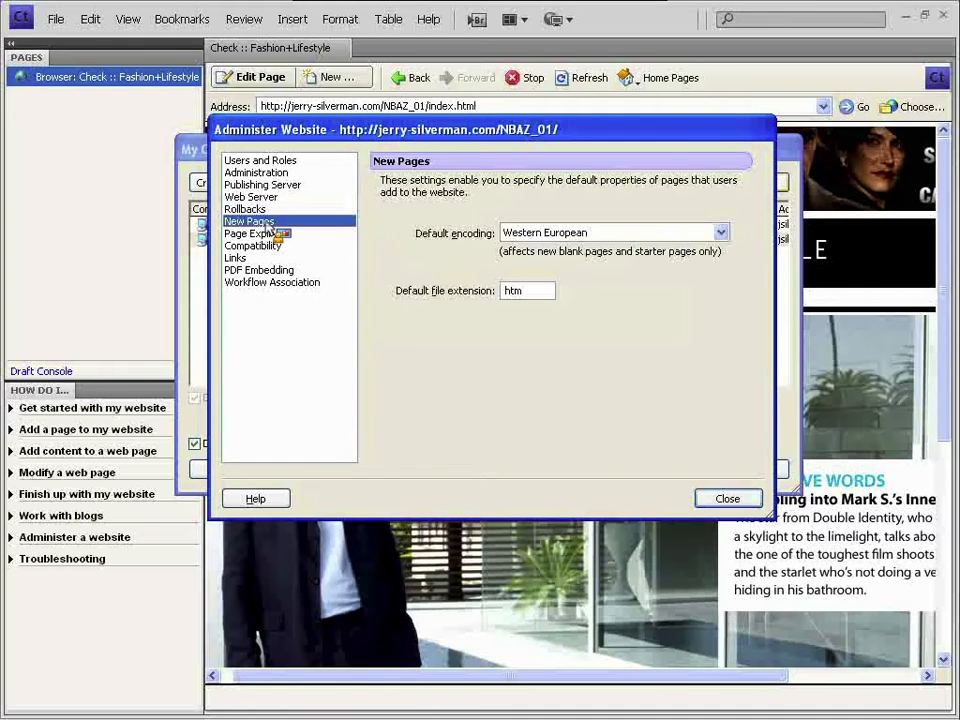
- Enable page expiry on 2/19/2010 with page deletion, then view Compatibility settings
left_click(319, 234)
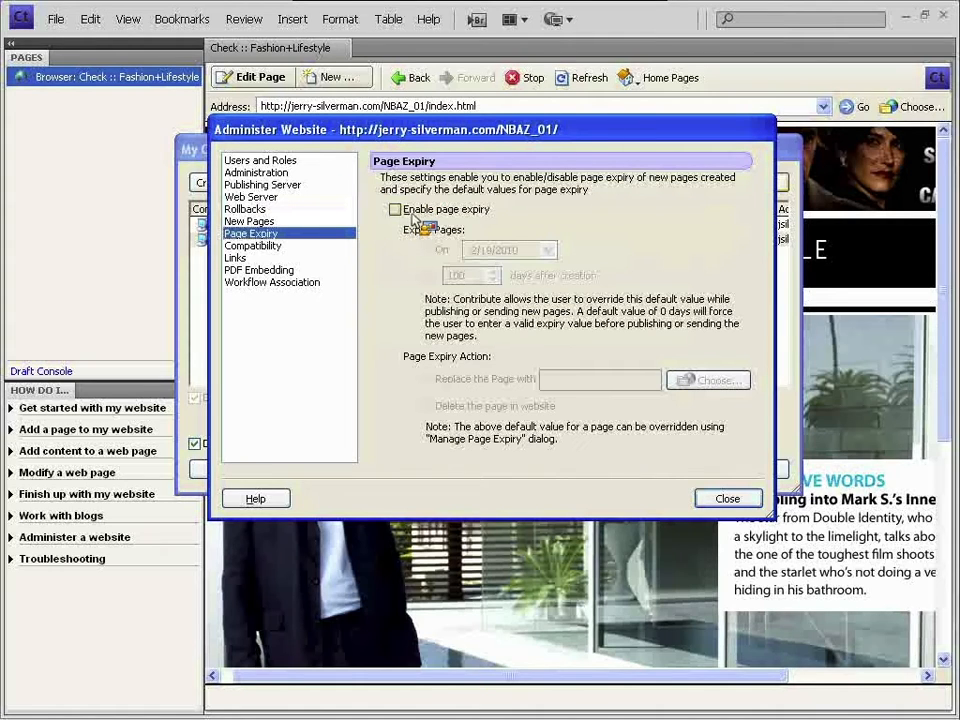
left_click(412, 211)
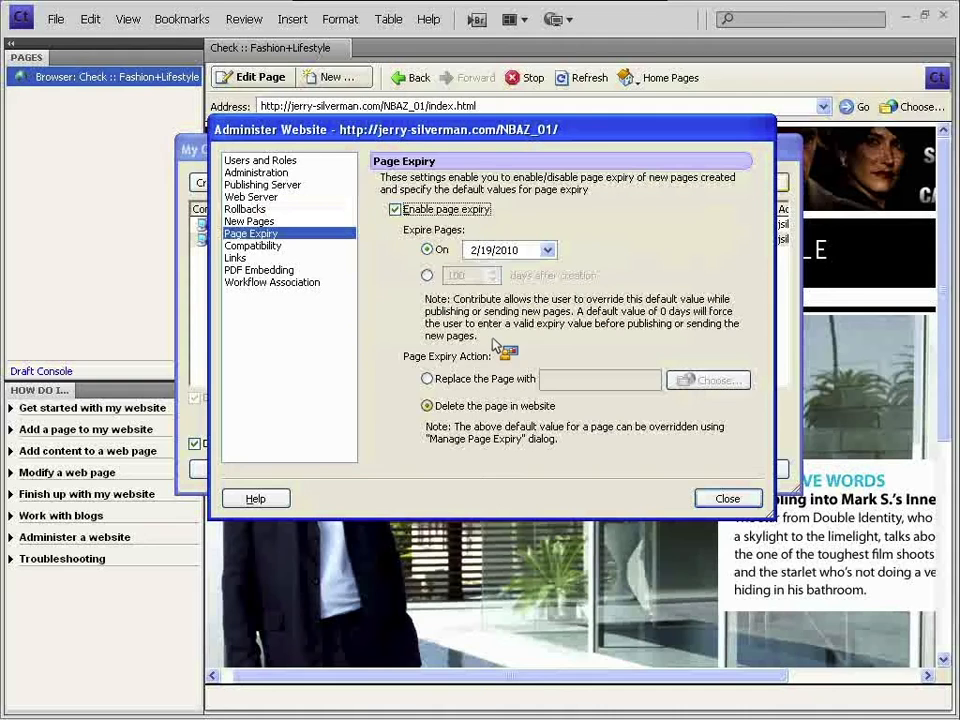
left_click(549, 251)
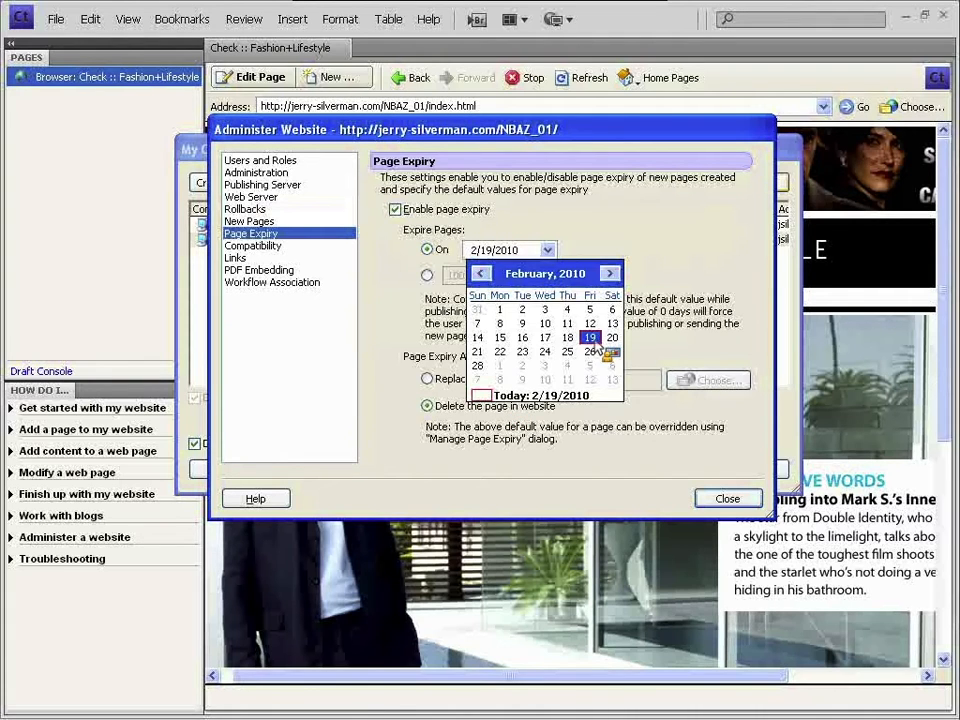
left_click(592, 339)
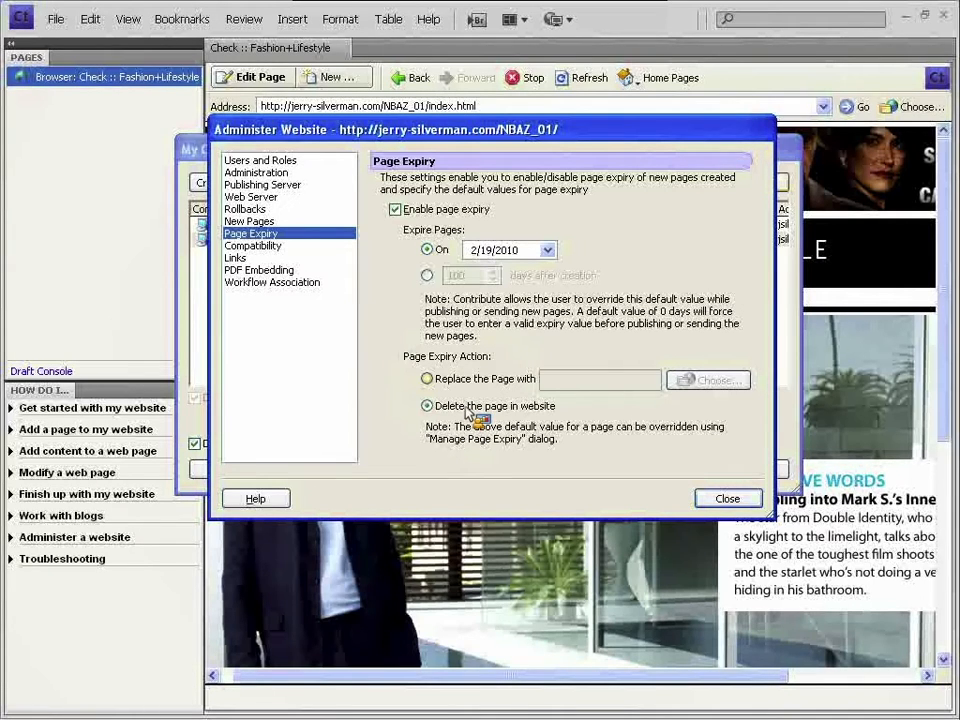
left_click(330, 247)
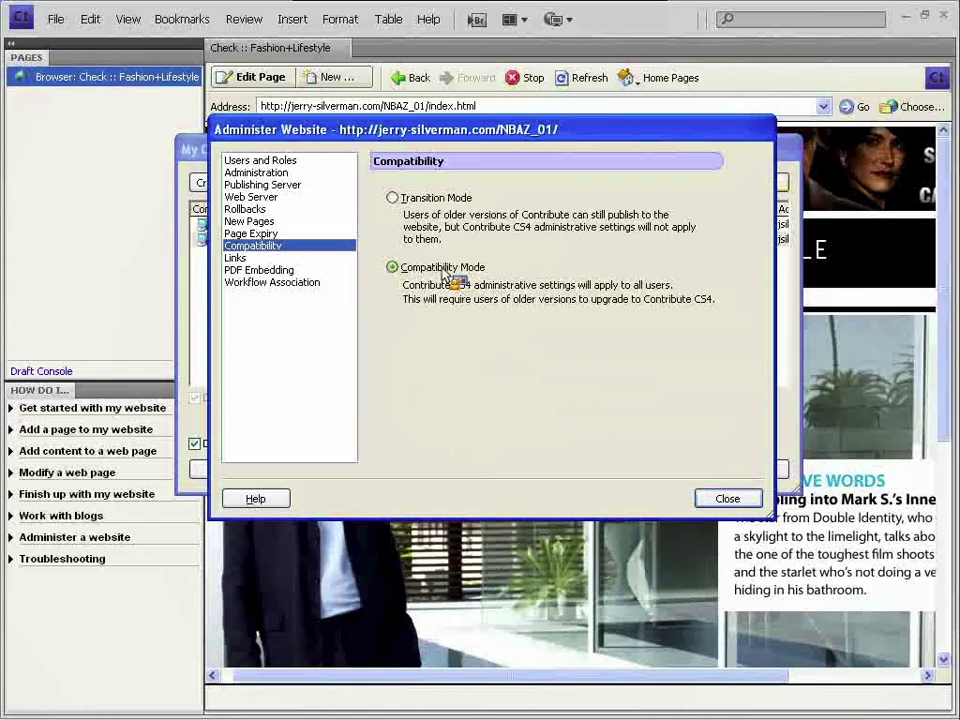
- Review PDF Embedding and Workflow Association, then close Administer Website and My Connections
left_click(309, 270)
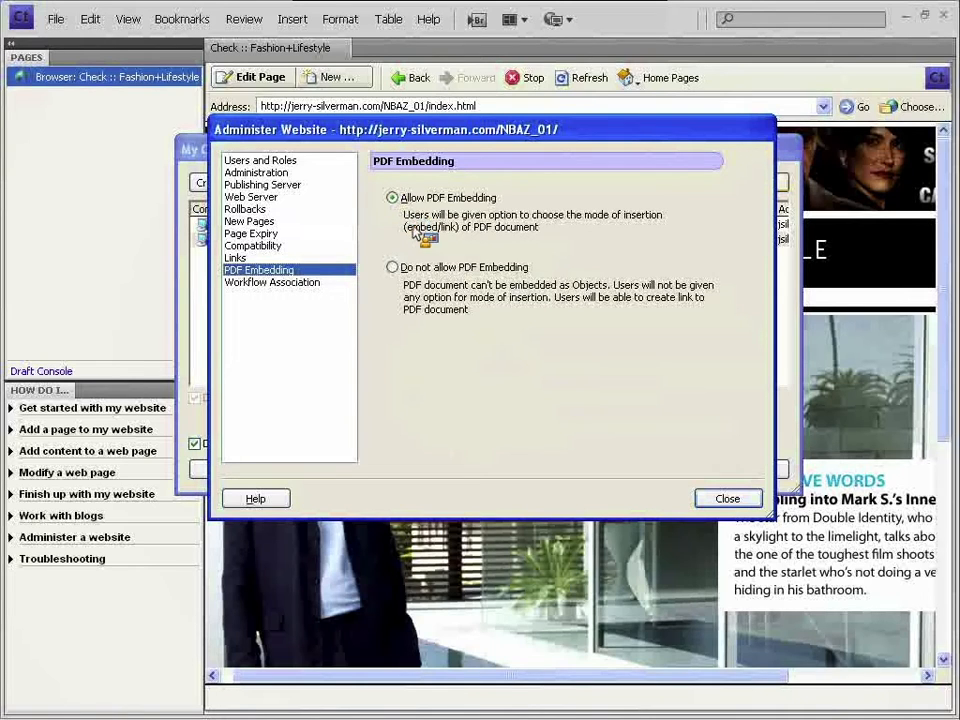
left_click(336, 284)
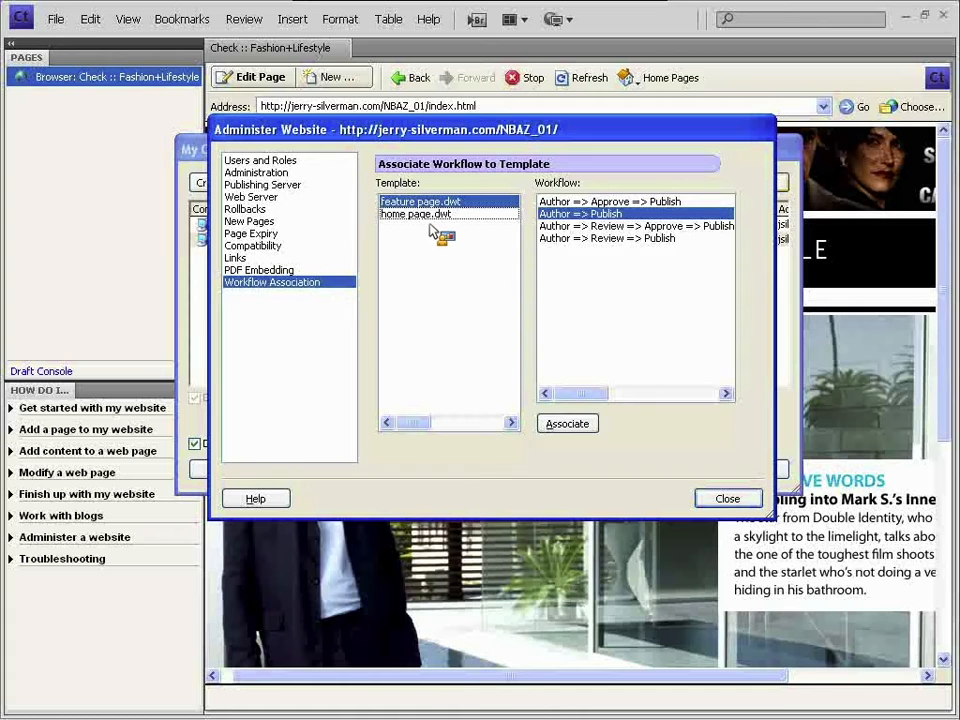
mouse_move(415, 422)
left_mouse_down()
mouse_move(528, 421)
mouse_move(405, 420)
left_mouse_up()
left_click(740, 502)
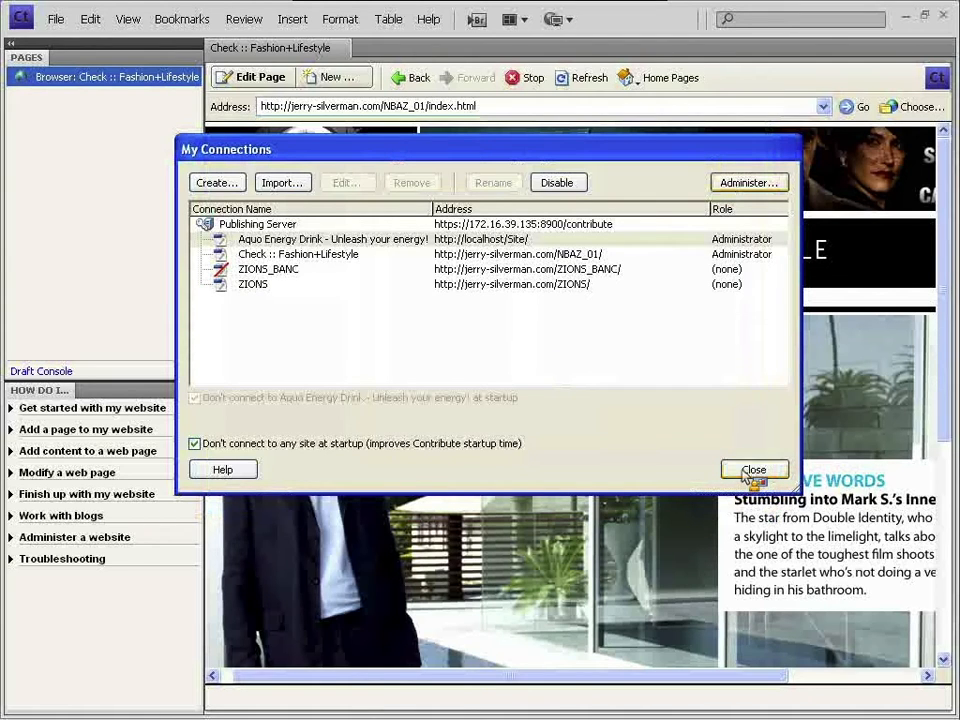
left_click(754, 471)
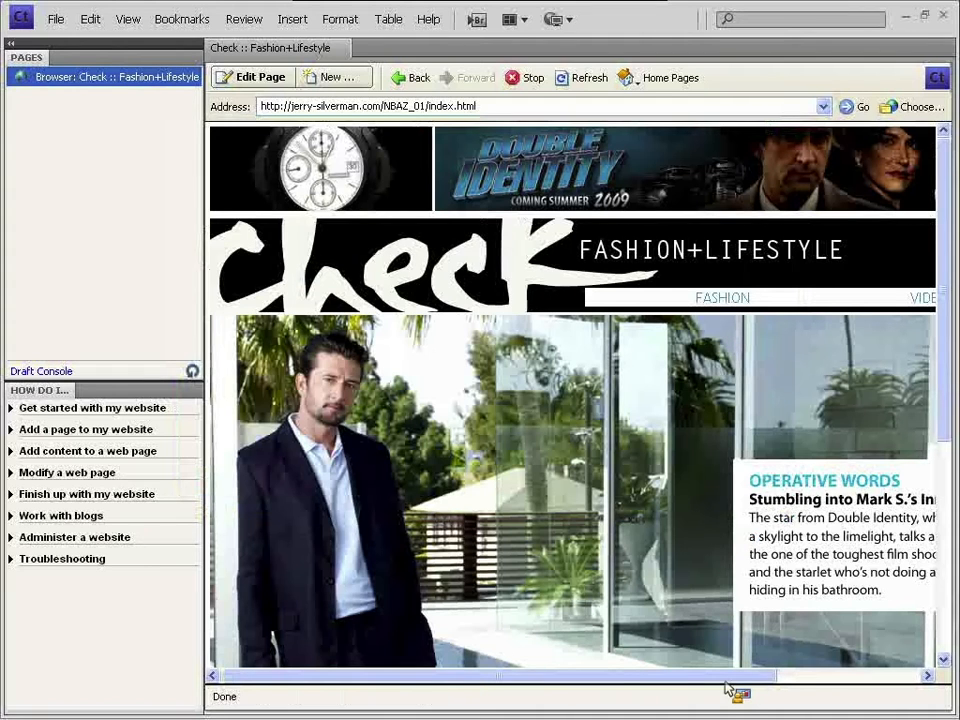
- Load news_orig.html through the Address bar after a first attempt returns a 404
left_click_drag(706, 686, 864, 686)
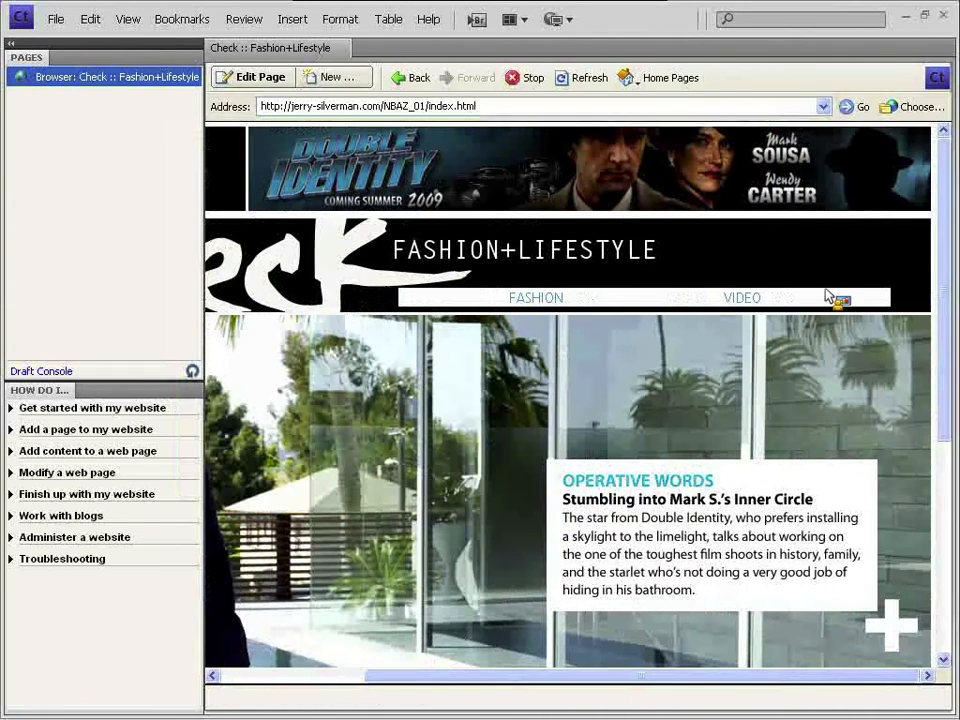
left_click(851, 303)
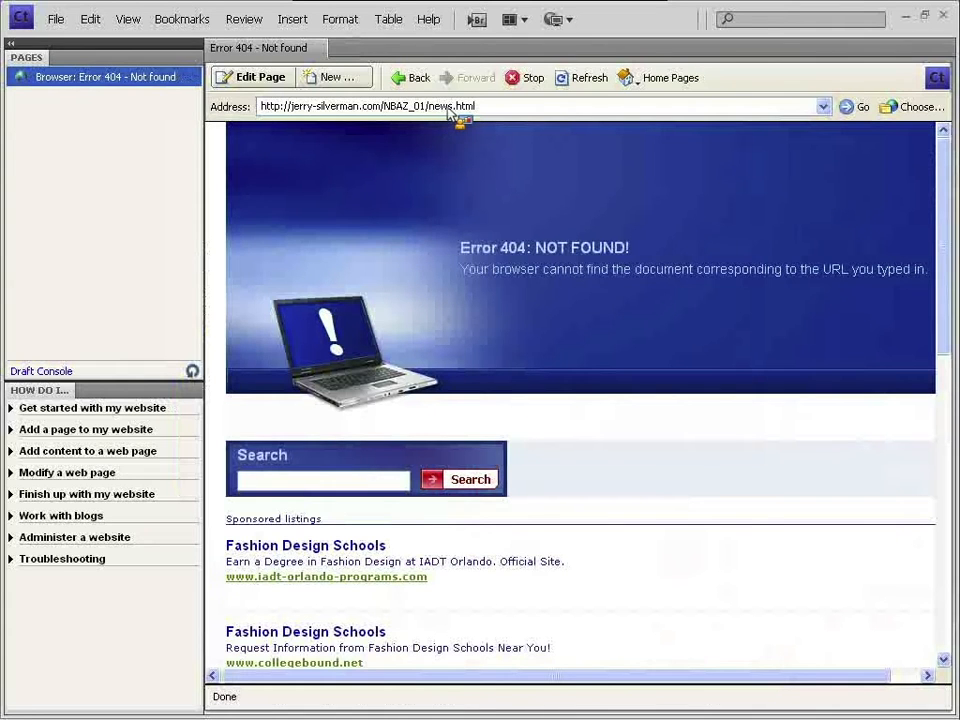
left_click(455, 107)
left_click(455, 107)
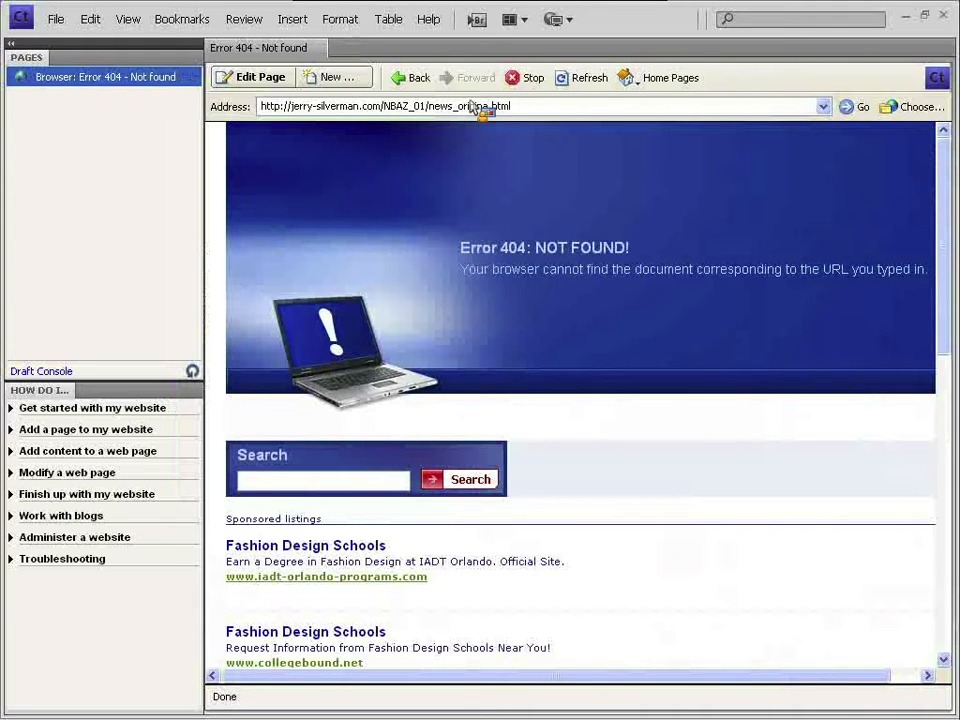
key("Return")
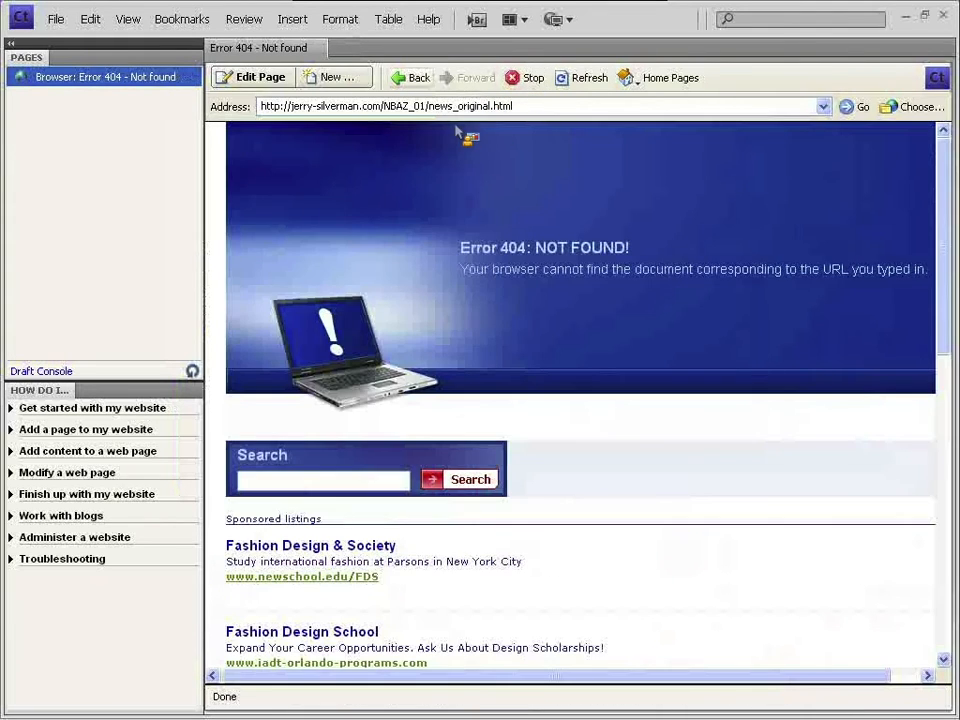
left_click(439, 108)
left_click(508, 110)
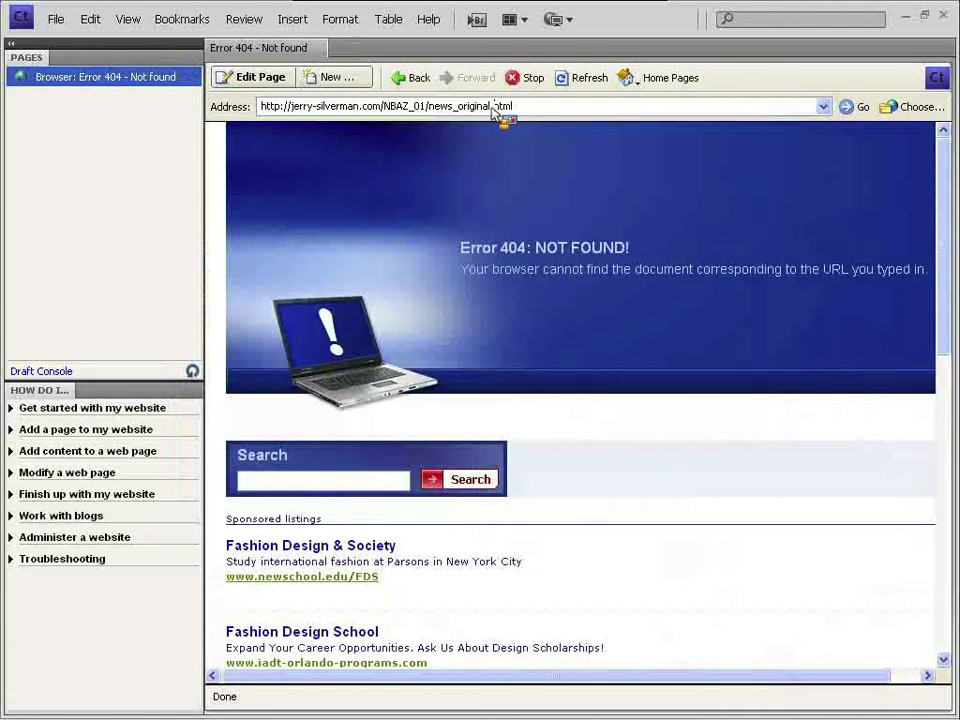
left_click(564, 88)
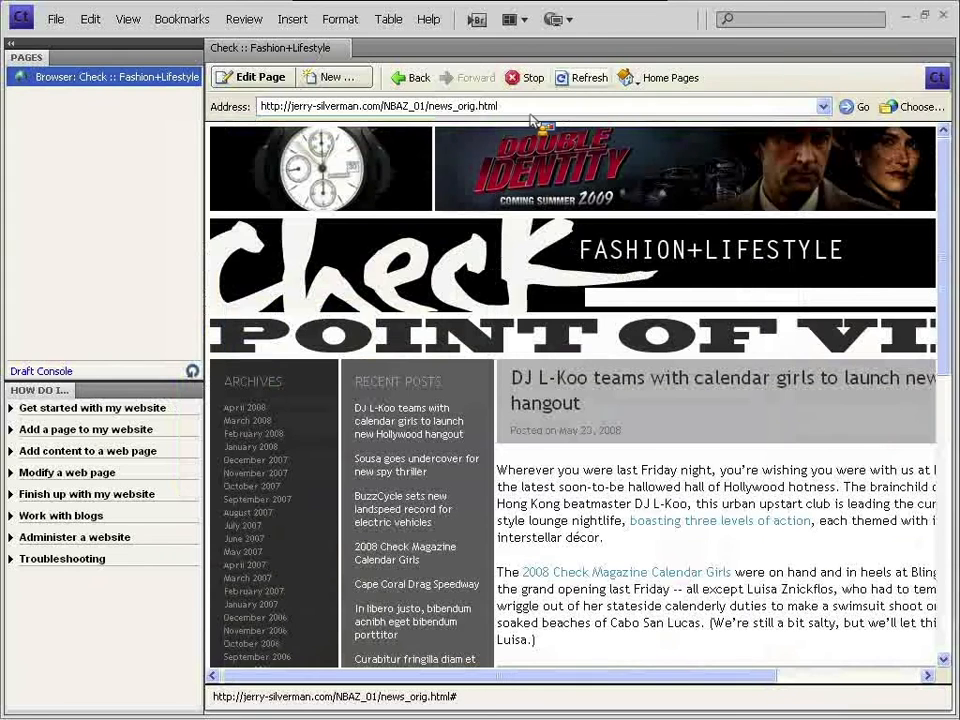
left_click_drag(952, 190, 945, 146)
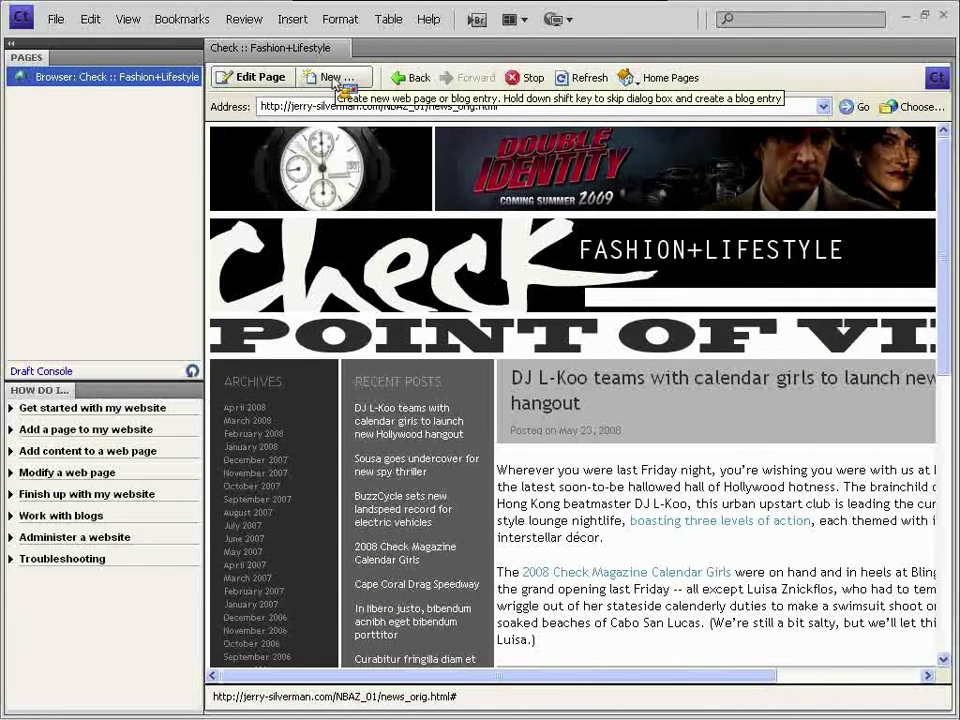
- From the New page dialog, refresh templates for the selected website, then go to Dreamweaver
left_click(336, 78)
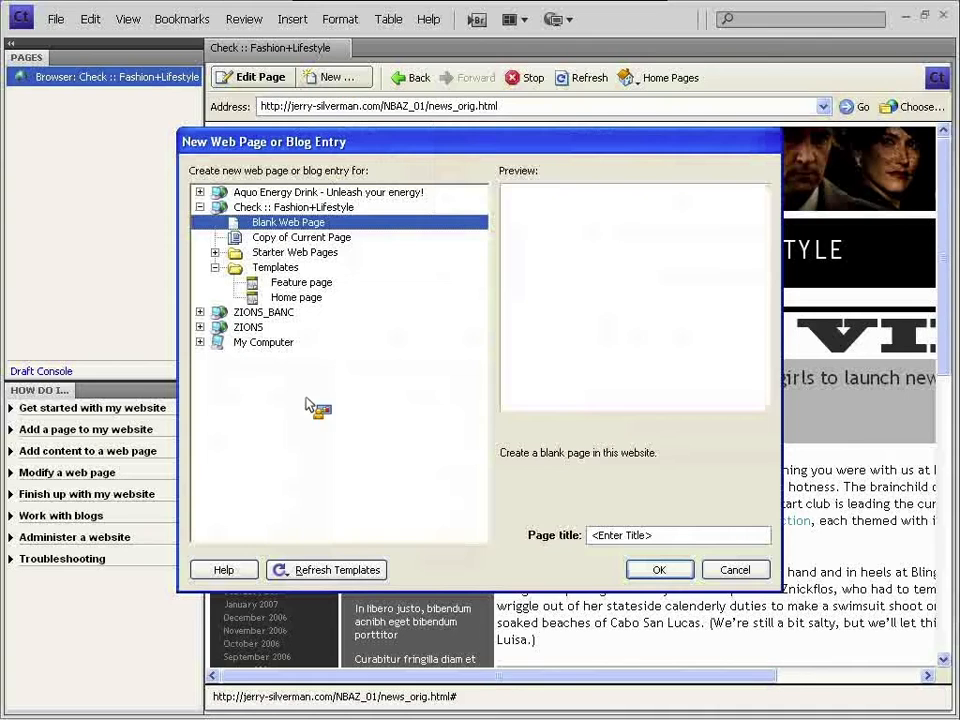
left_click(322, 570)
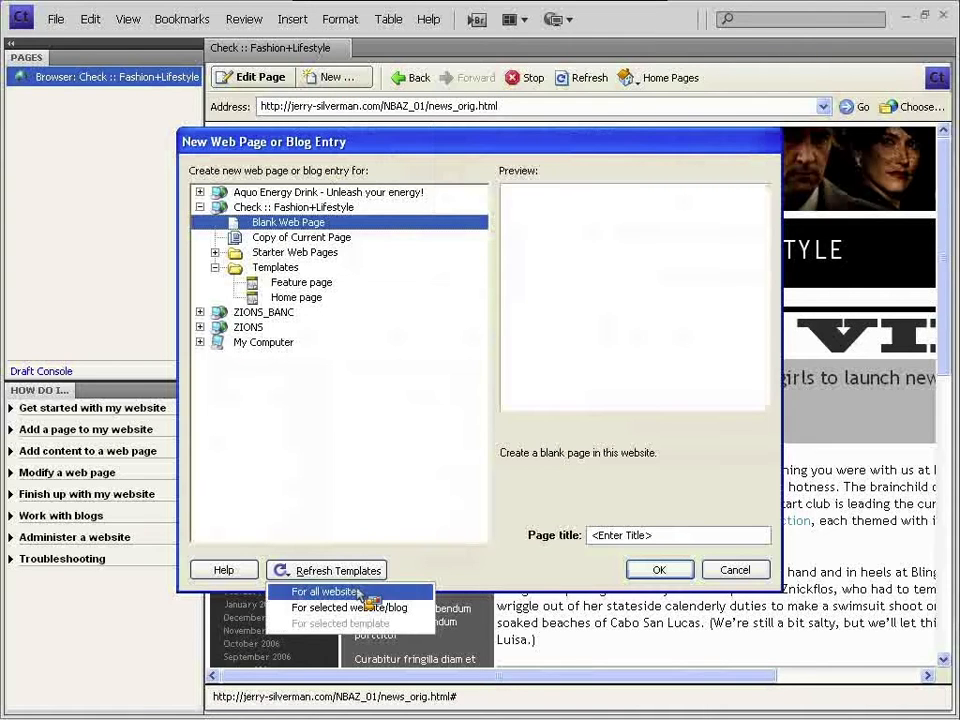
left_click(366, 607)
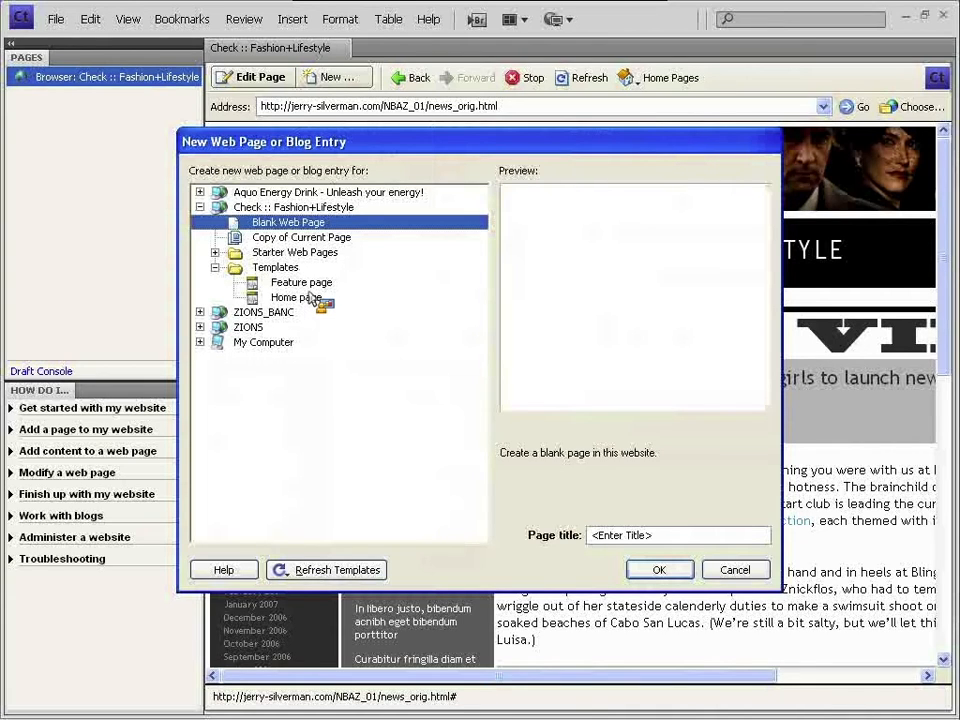
key("alt+Tab")
key("alt+Tab")
key("alt+Tab")
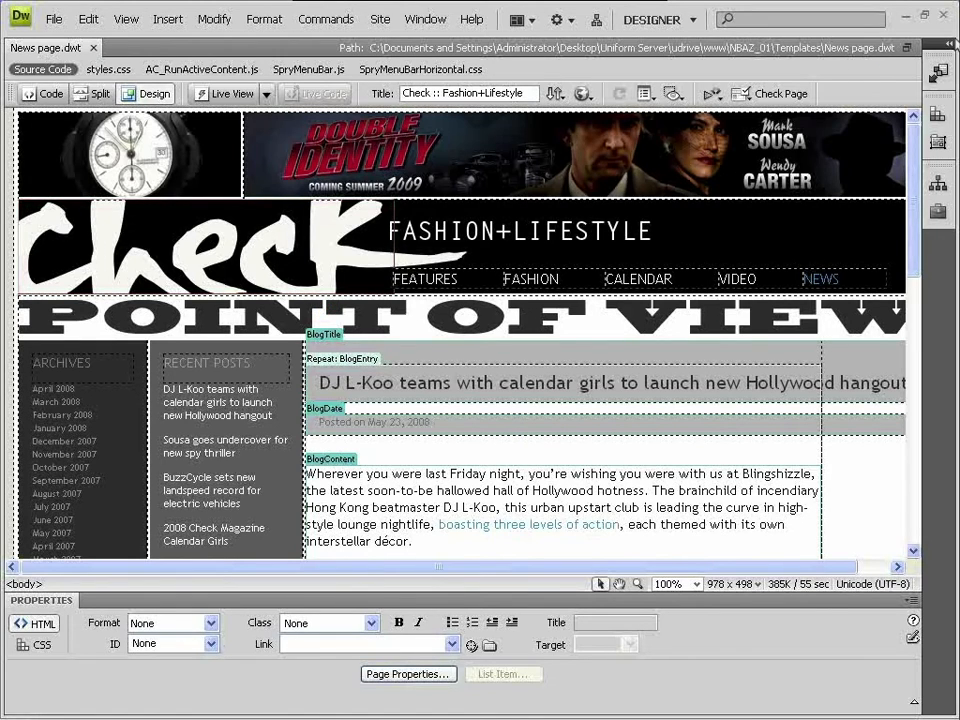
- Put News page.dwt from the Templates folder in the Files panel
left_click(948, 44)
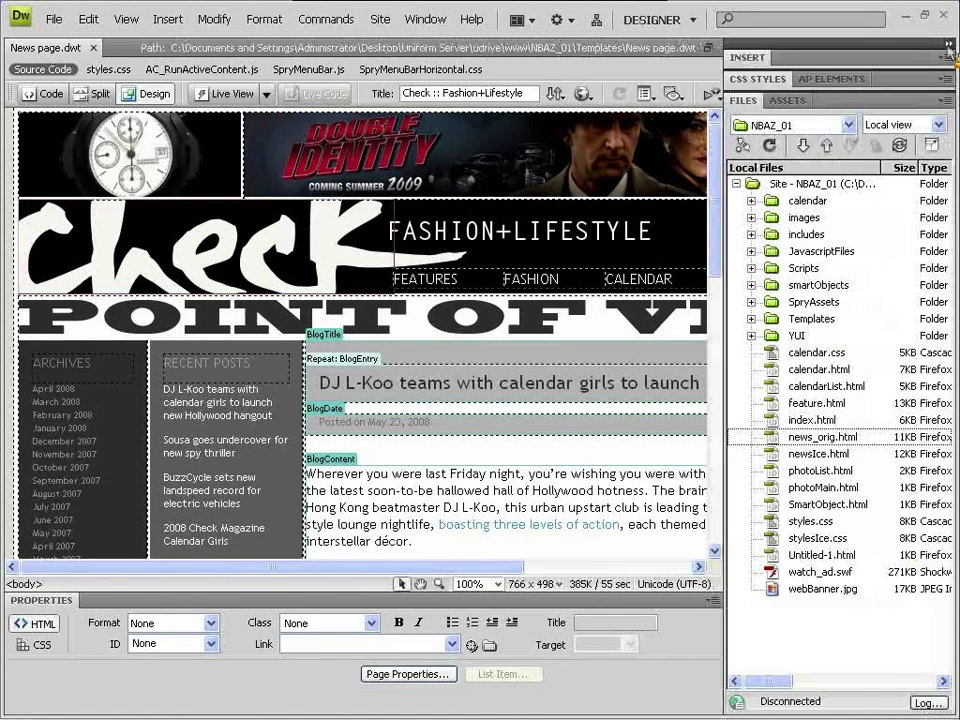
left_click(803, 320)
left_click(751, 319)
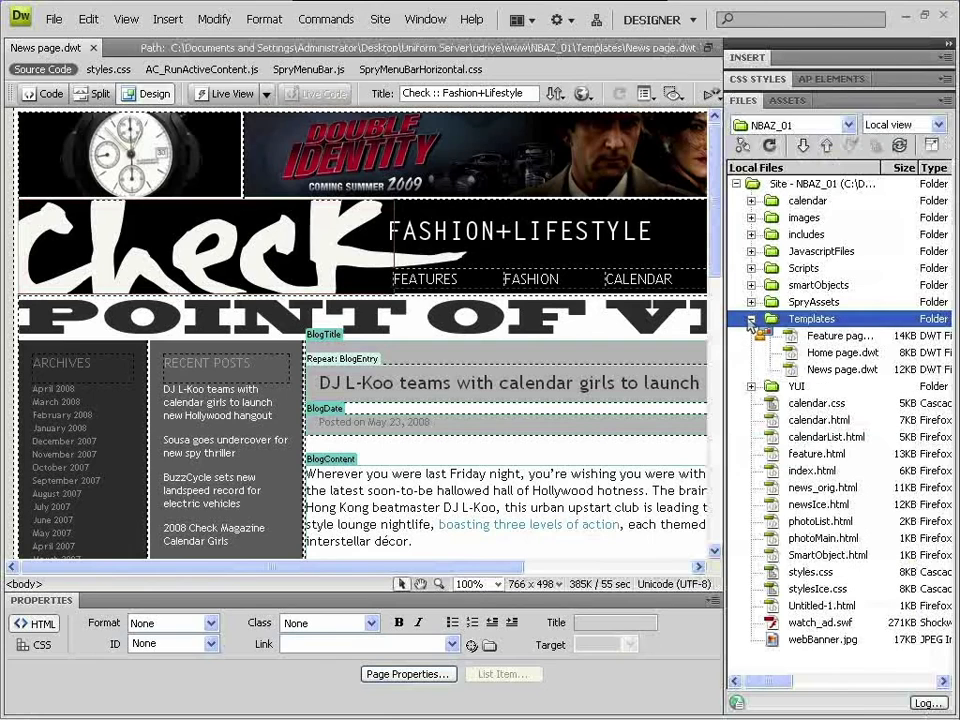
left_click(826, 370)
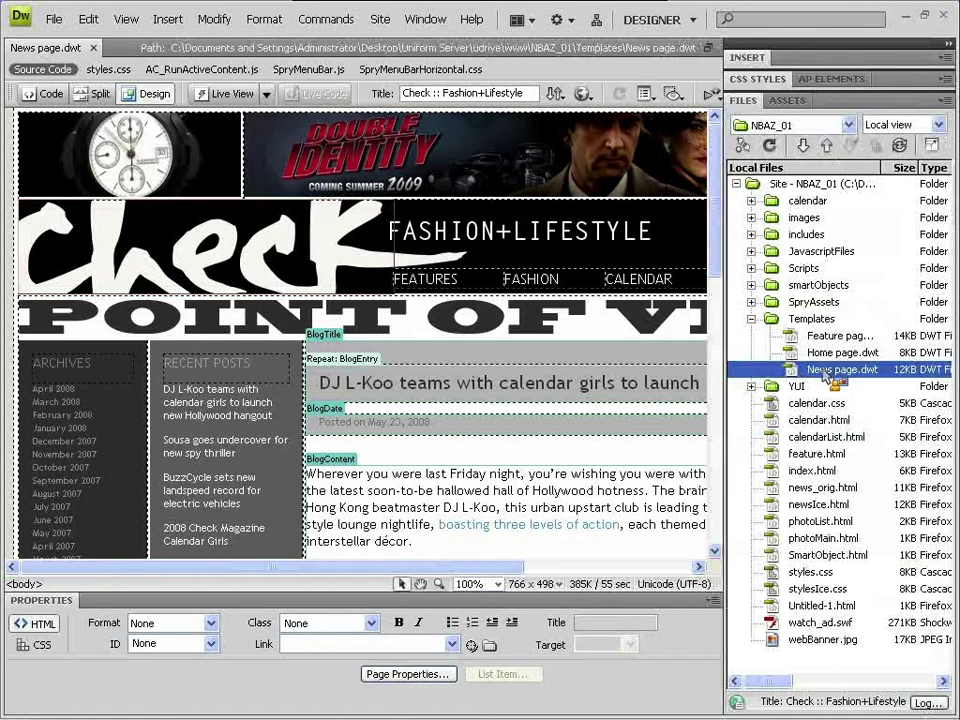
right_click(826, 370)
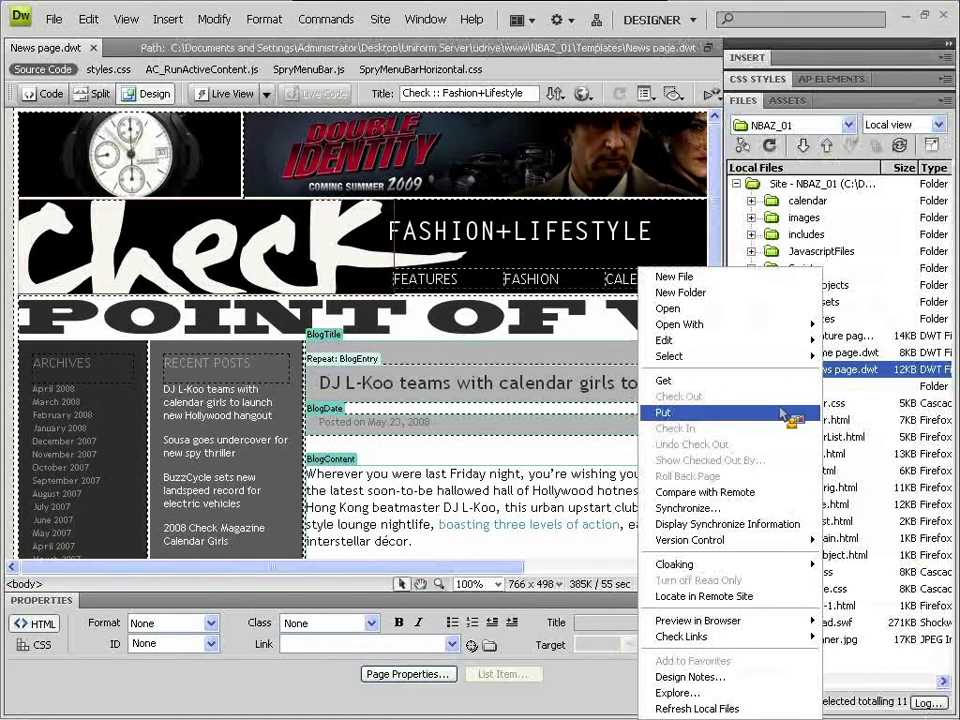
left_click(787, 413)
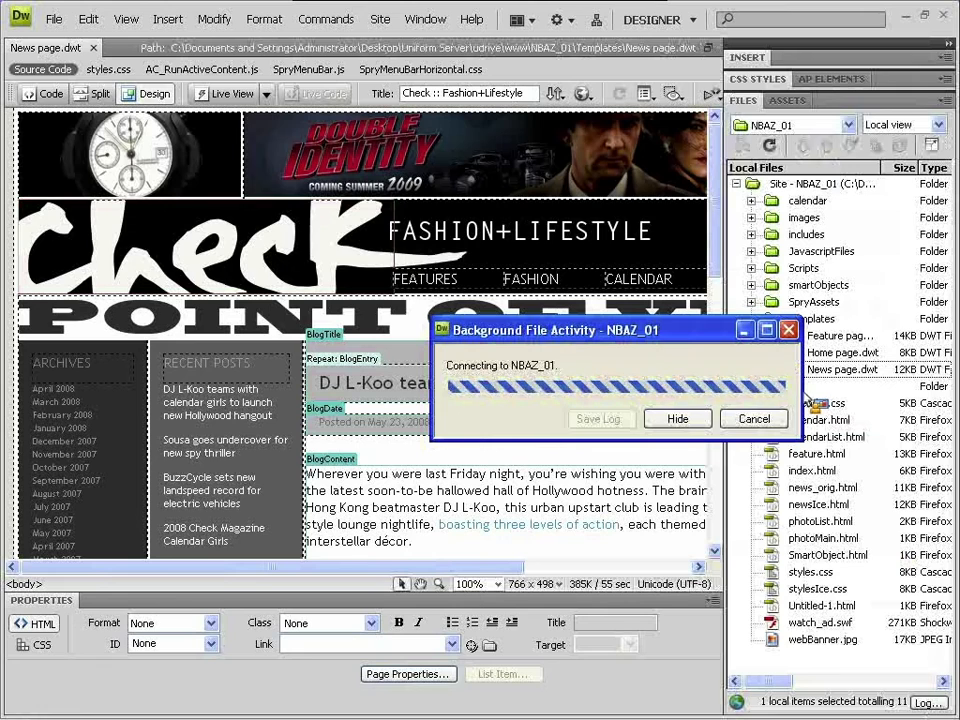
left_click_drag(672, 338, 522, 306)
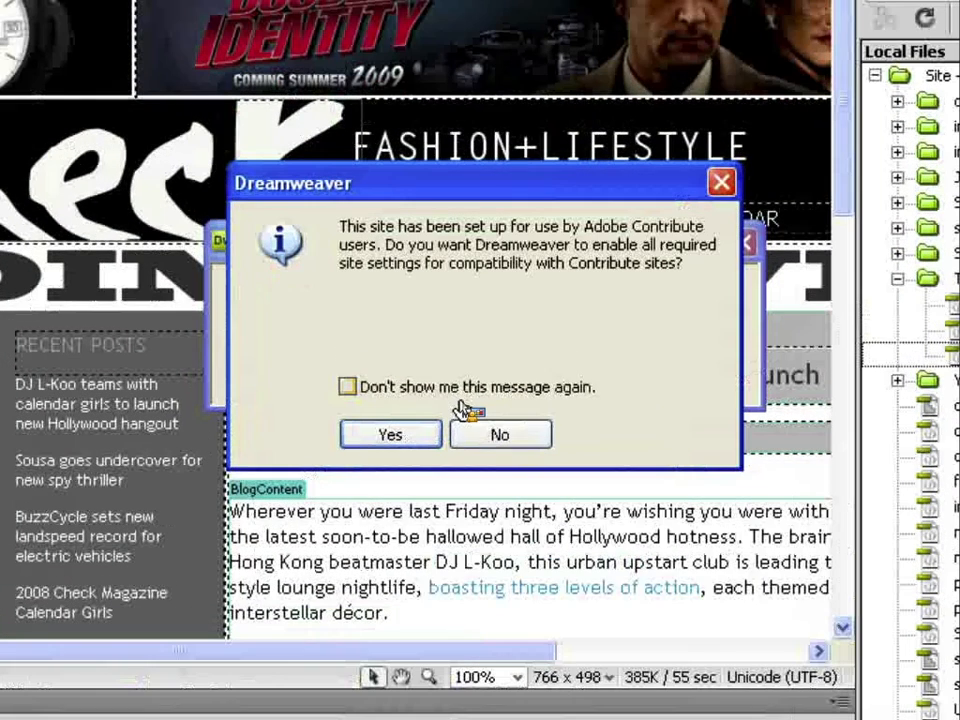
- Enable Contribute compatibility, entering the administrator's name and e-mail address
key("Tab")
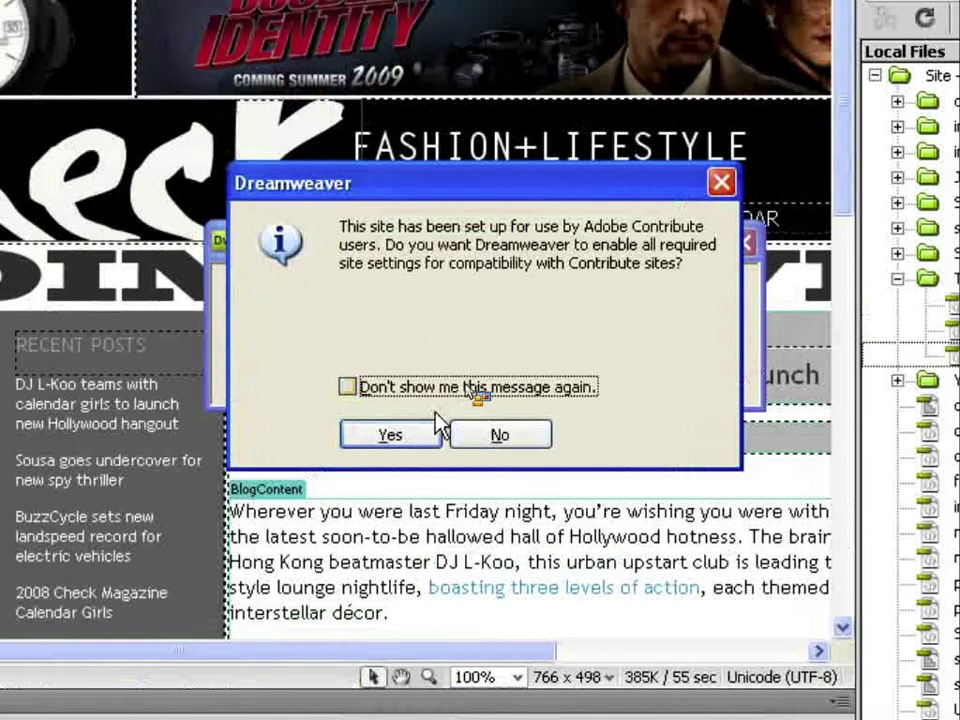
left_click(425, 436)
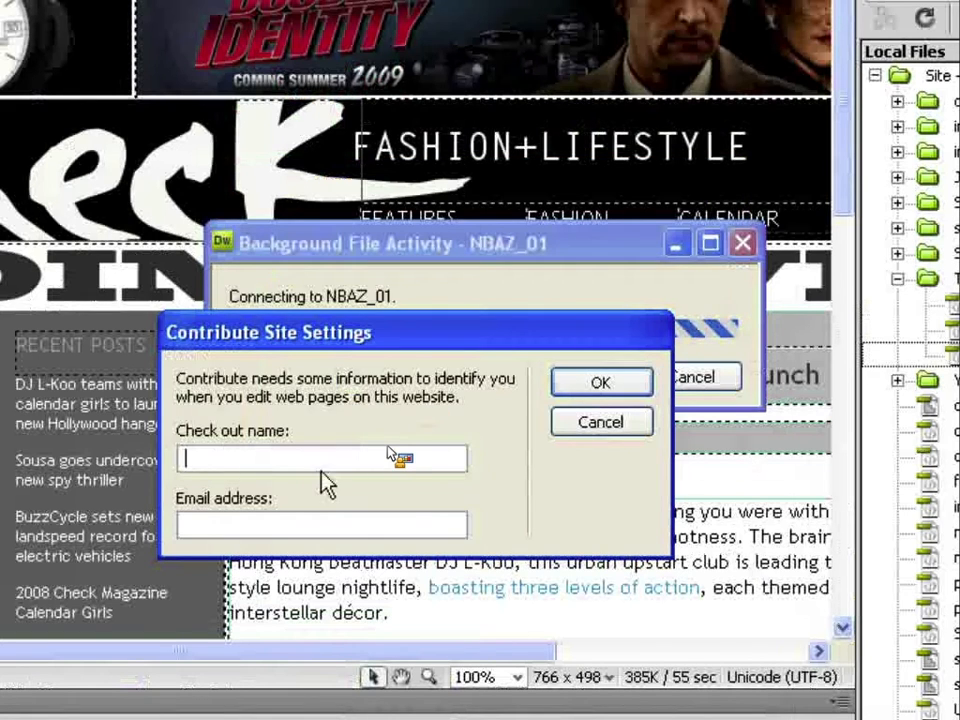
type("Jerom")
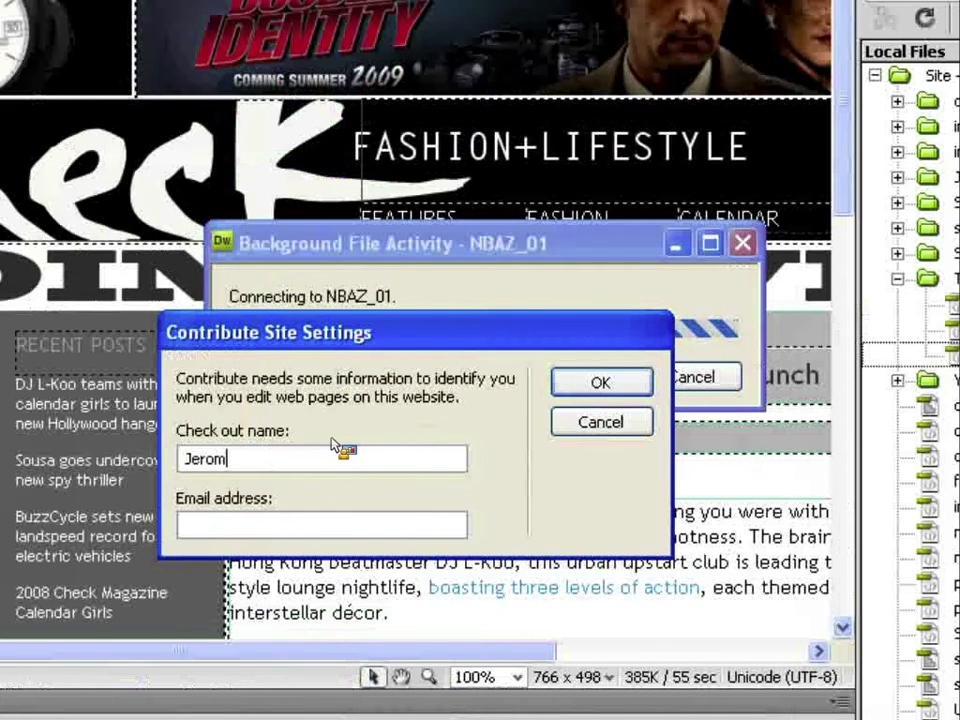
type("e Silverman")
key("Tab")
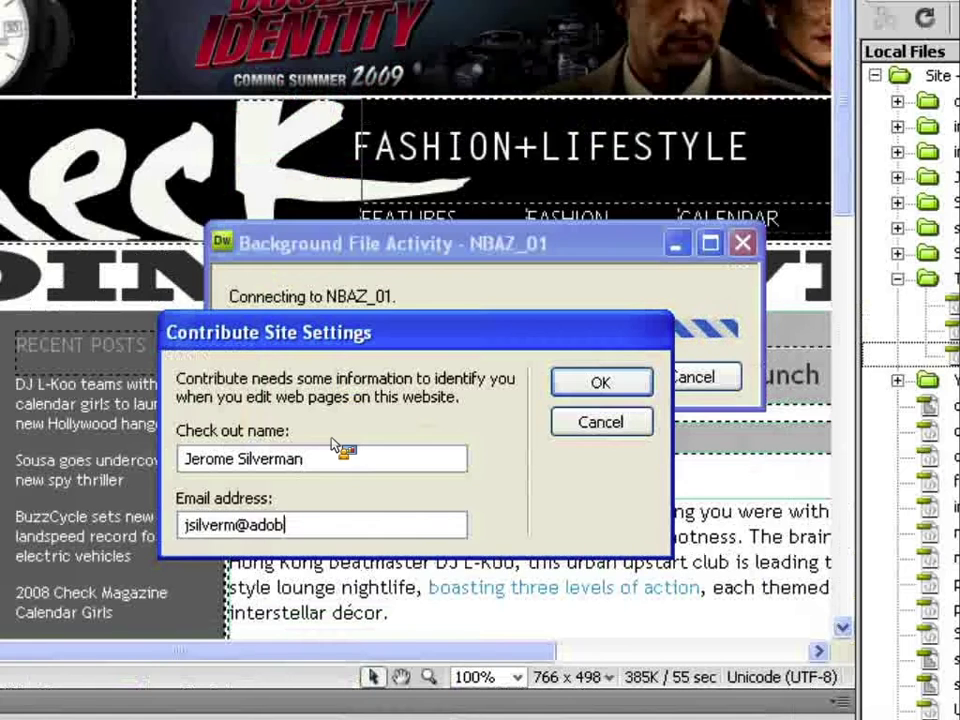
left_click(575, 390)
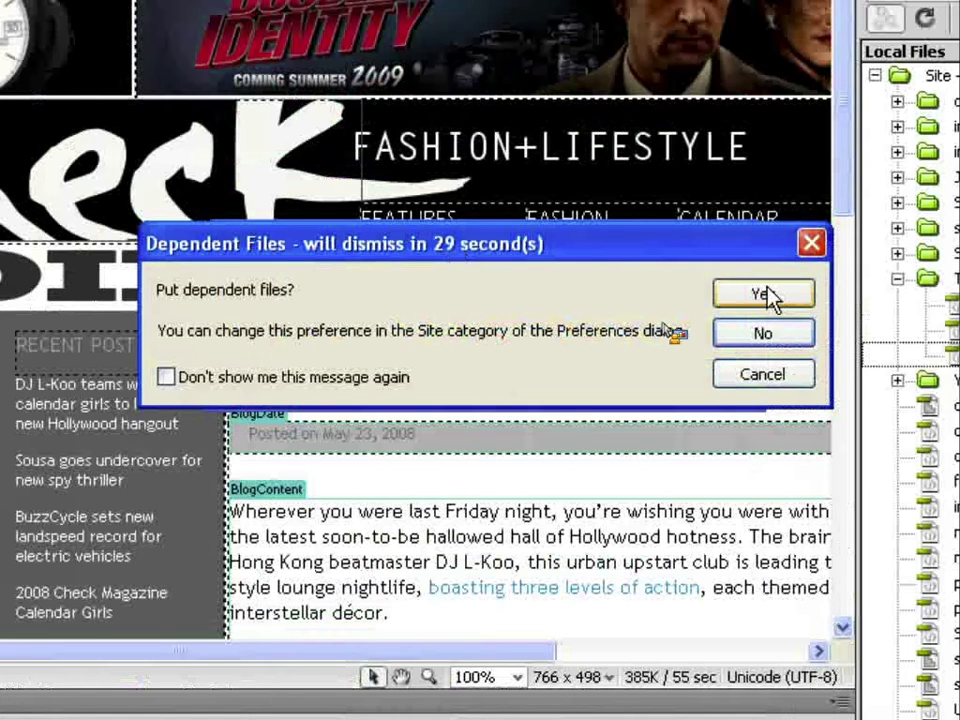
- Upload the dependent files too, accept all unsynchronized files, and view the detailed log
left_click(765, 294)
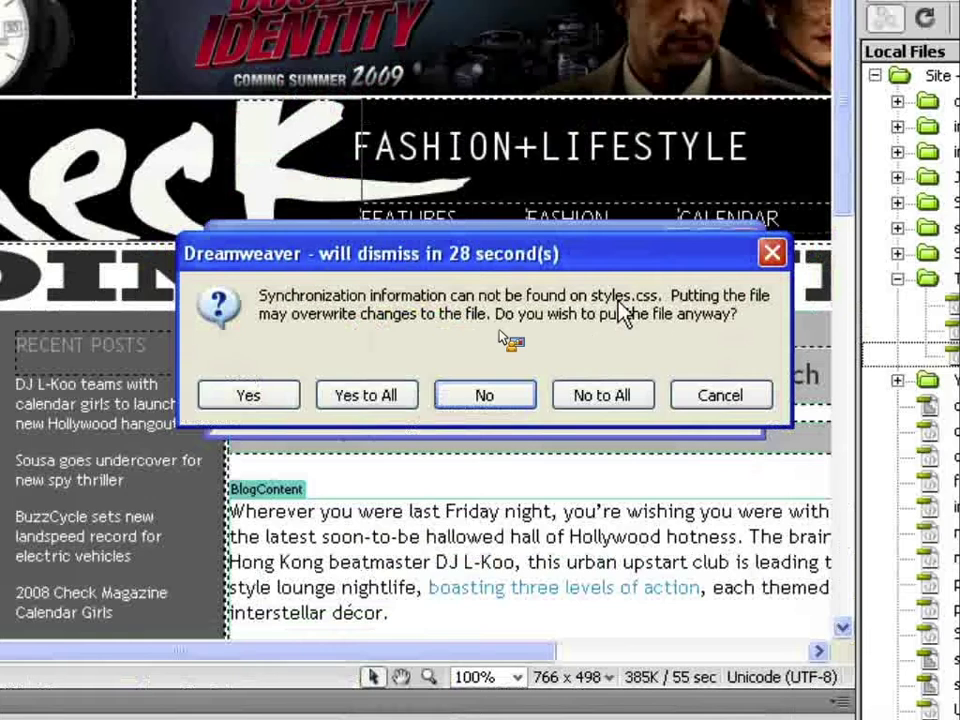
left_click(406, 395)
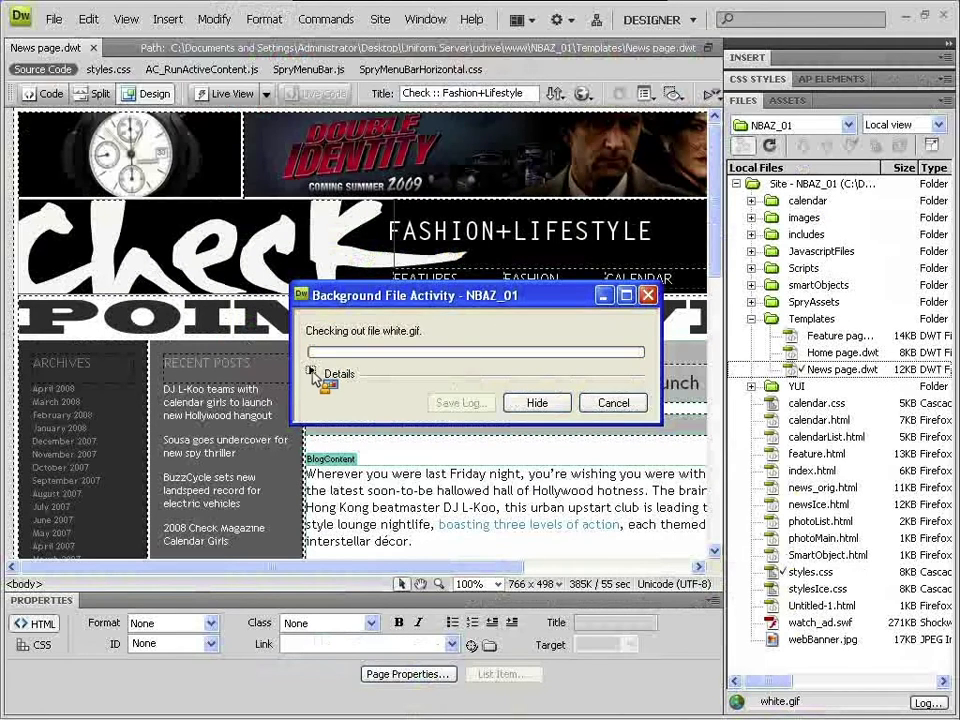
left_click(311, 372)
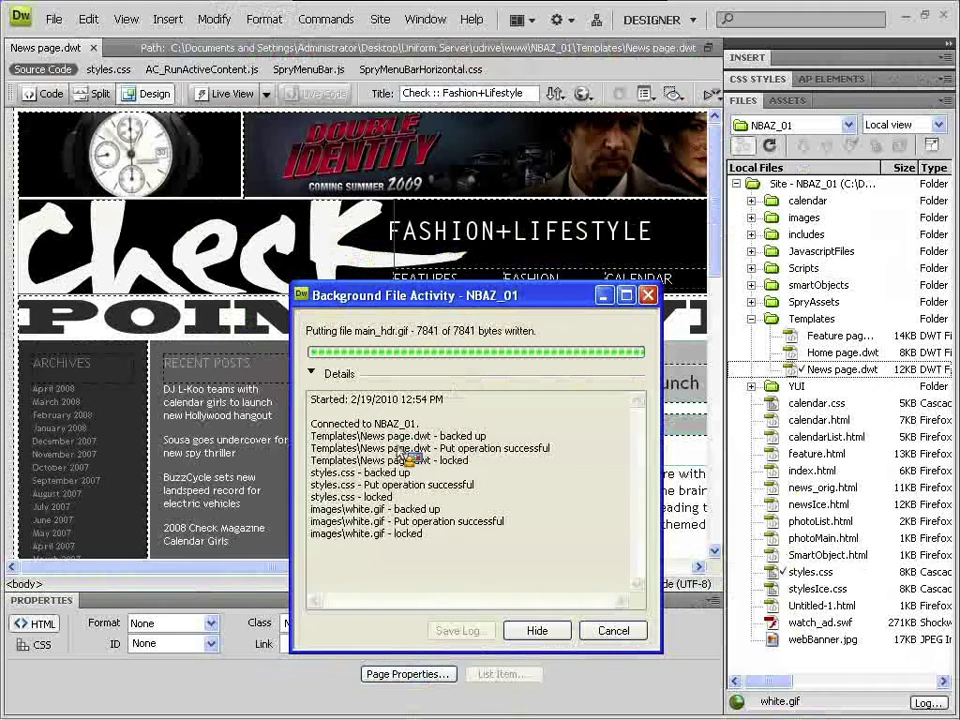
left_click_drag(382, 451, 422, 451)
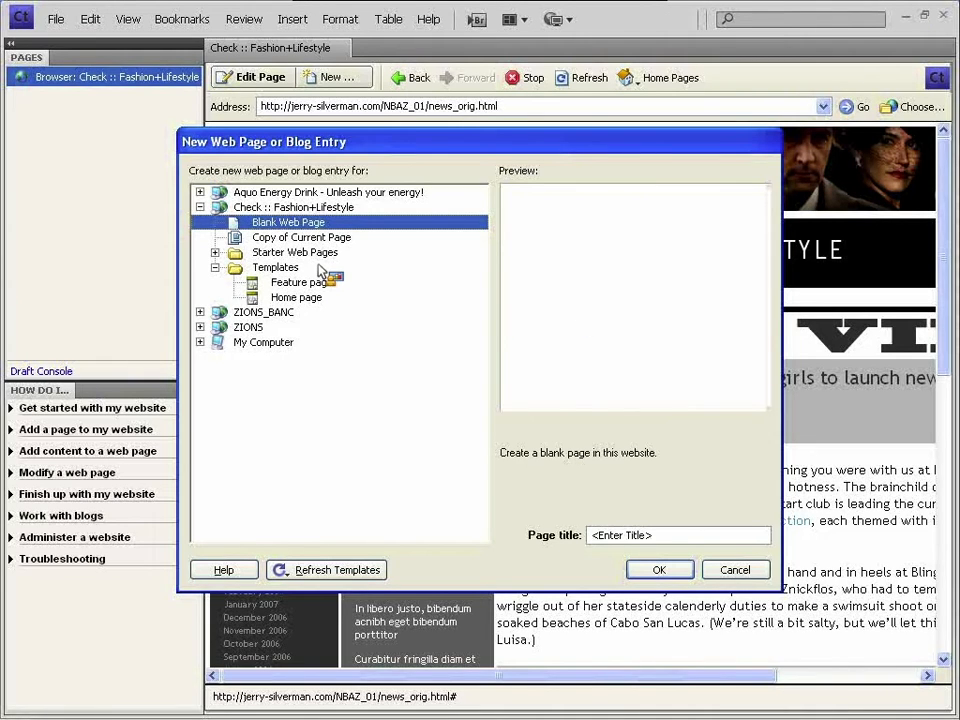
- Refresh this site's templates, start a page from the News page template, and title it 'news'
left_click(362, 574)
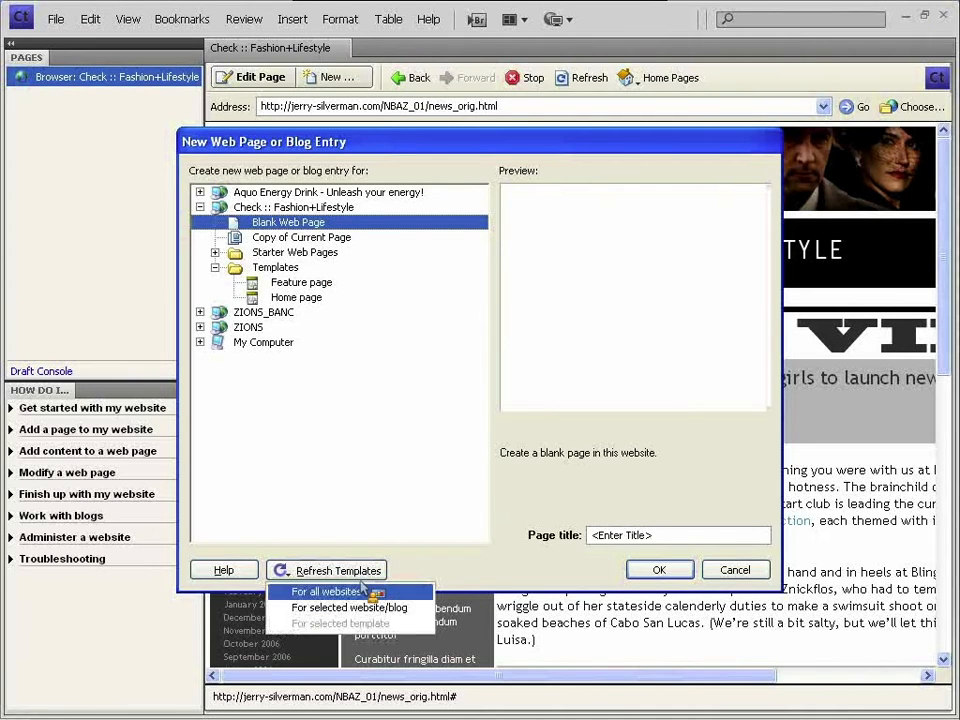
left_click(372, 608)
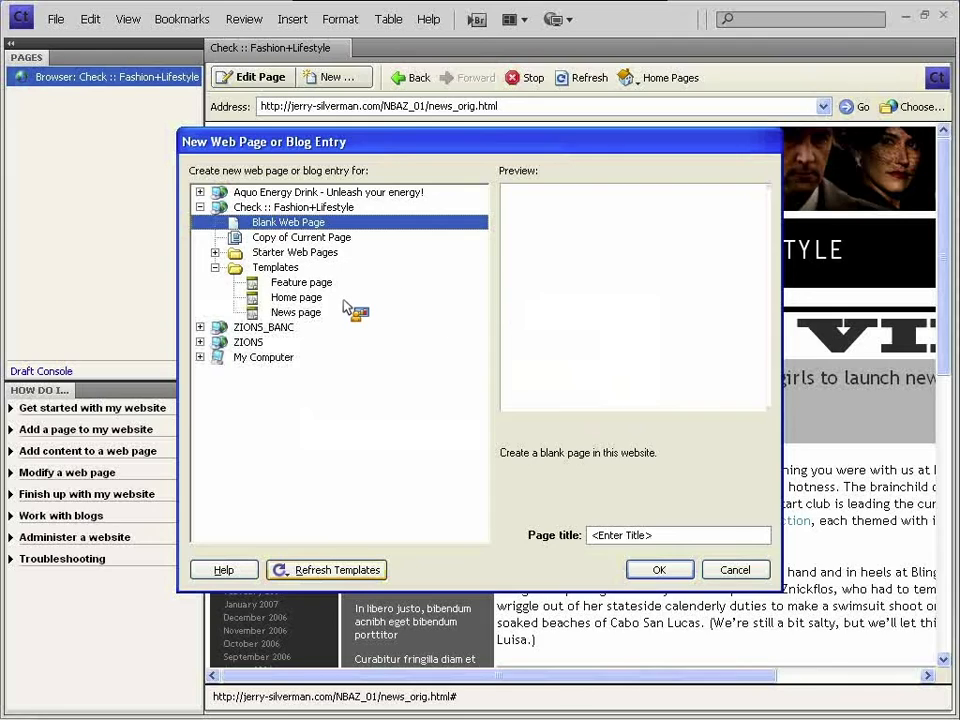
left_click(258, 315)
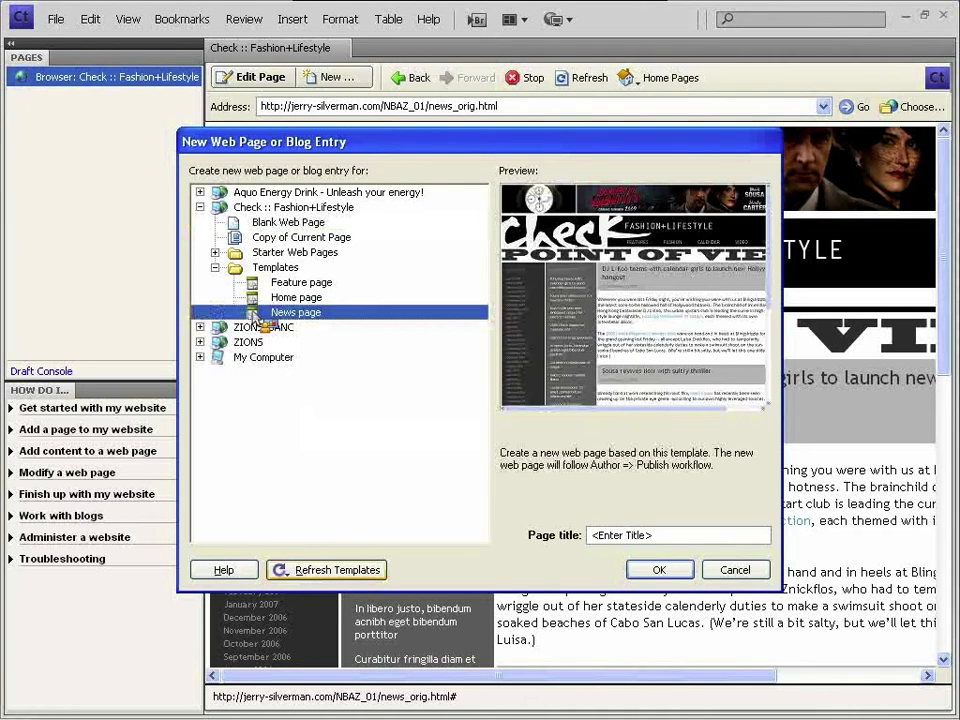
left_click_drag(281, 153, 275, 145)
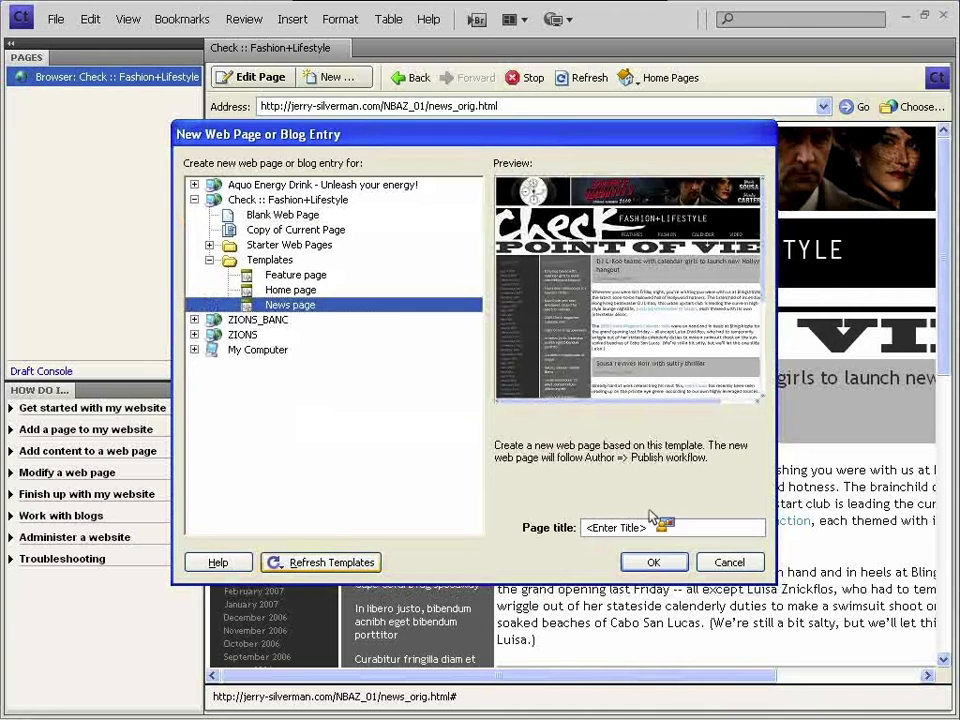
left_click(625, 527)
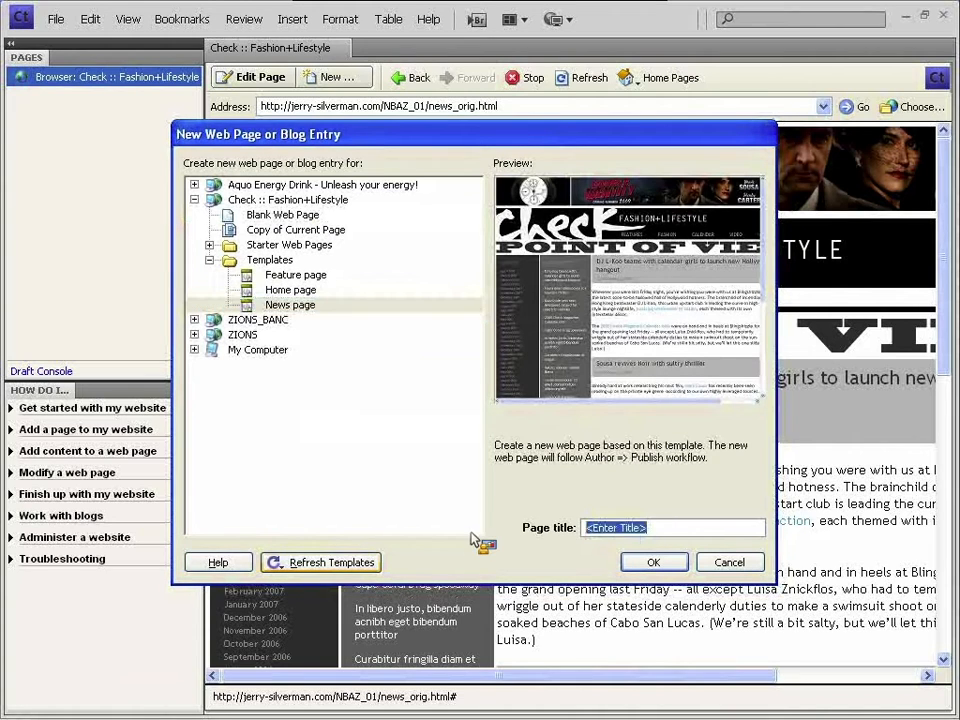
type("new")
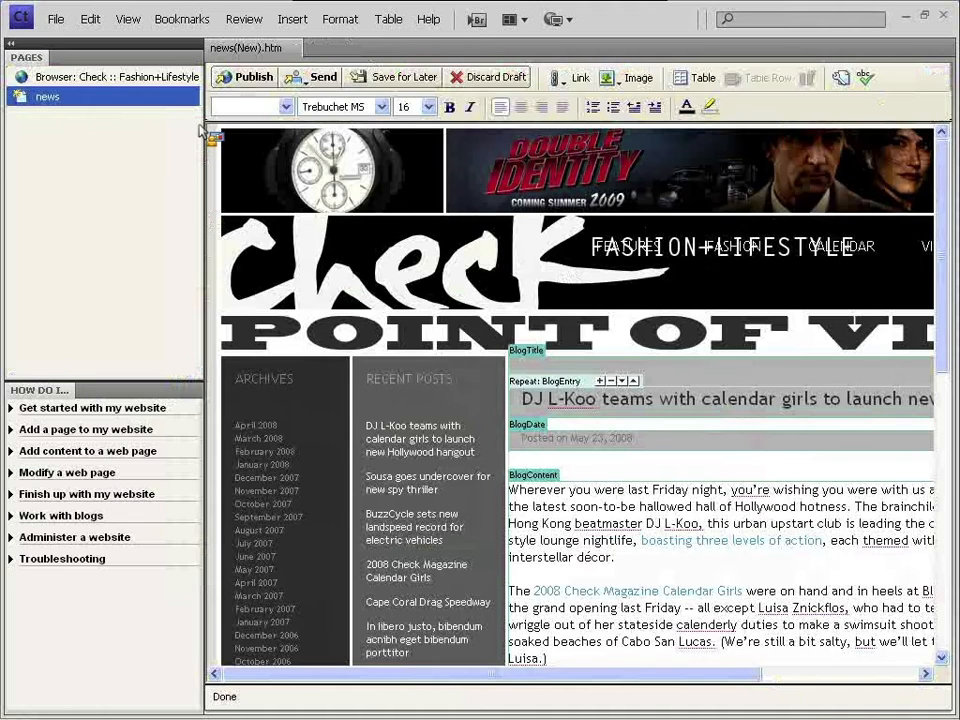
- Collapse the Pages panel to widen the editor and scroll down the news draft
left_click(11, 43)
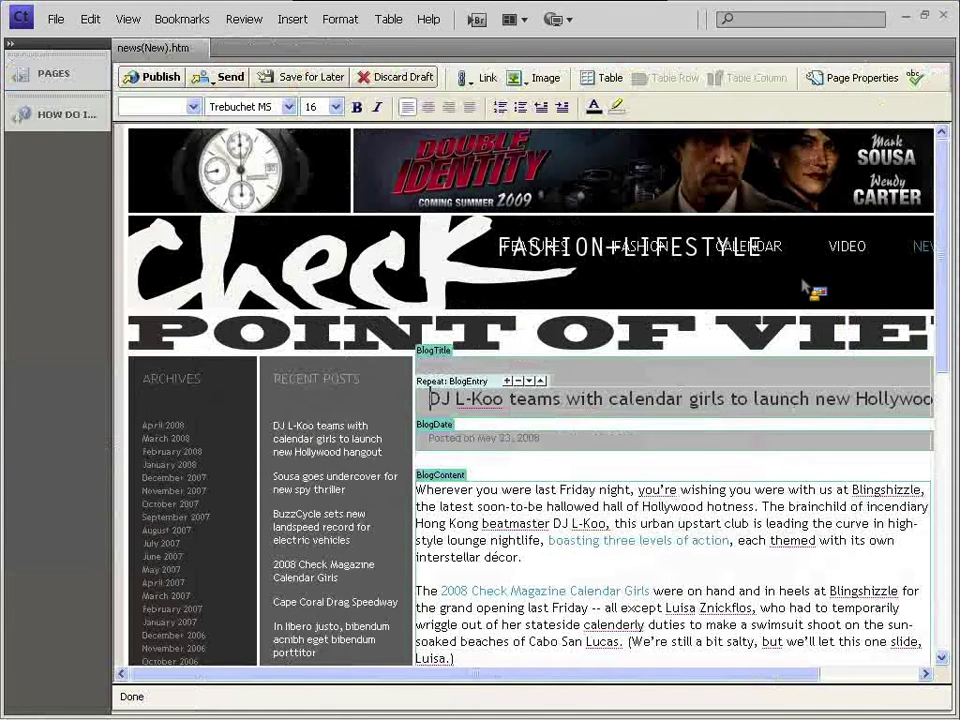
left_click_drag(745, 676, 831, 681)
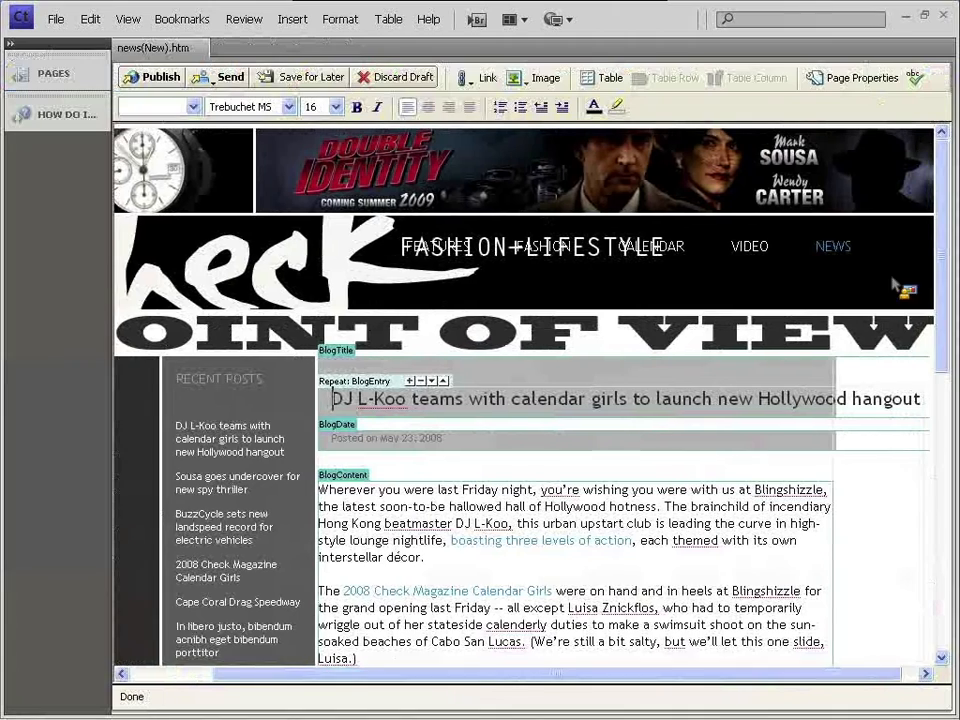
mouse_move(943, 205)
left_mouse_down()
mouse_move(943, 293)
mouse_move(943, 214)
left_mouse_up()
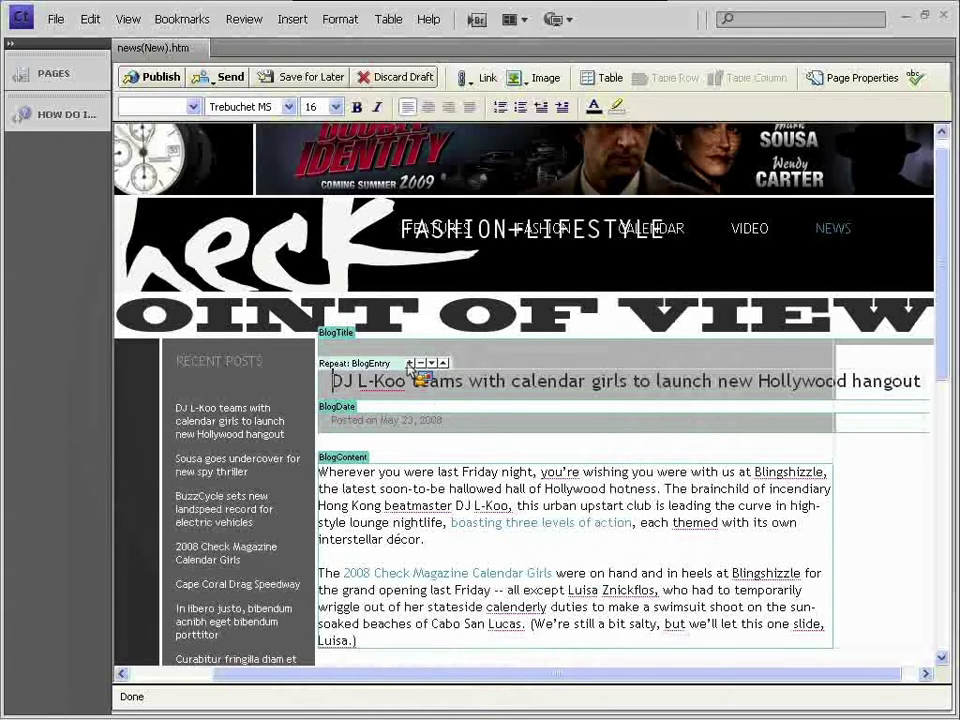
scroll(945, 190, "down", 2)
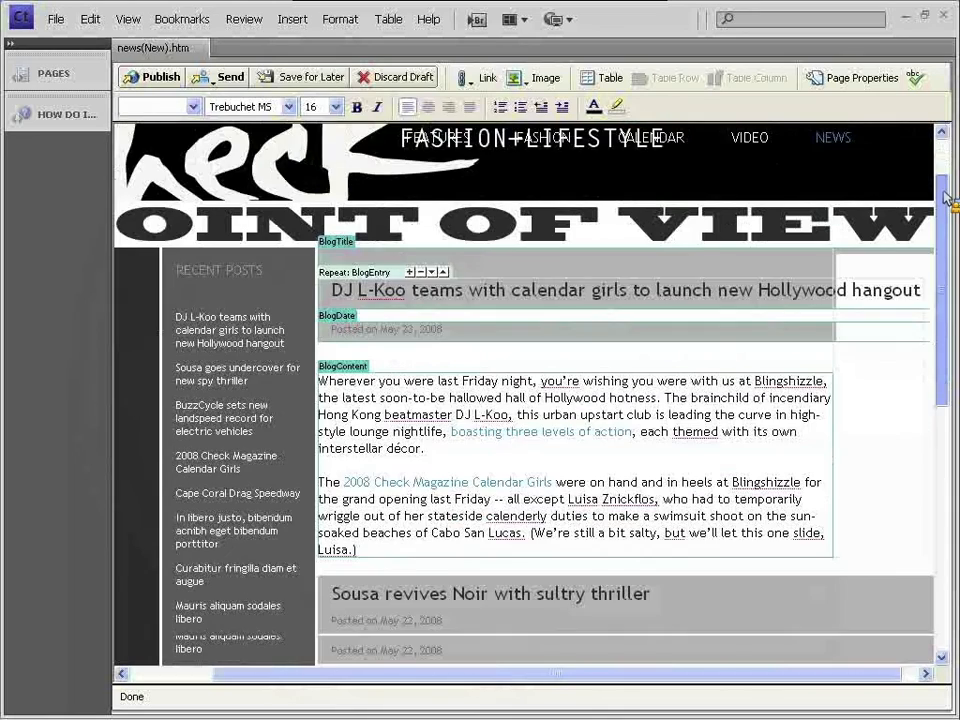
scroll(947, 197, "down", 1)
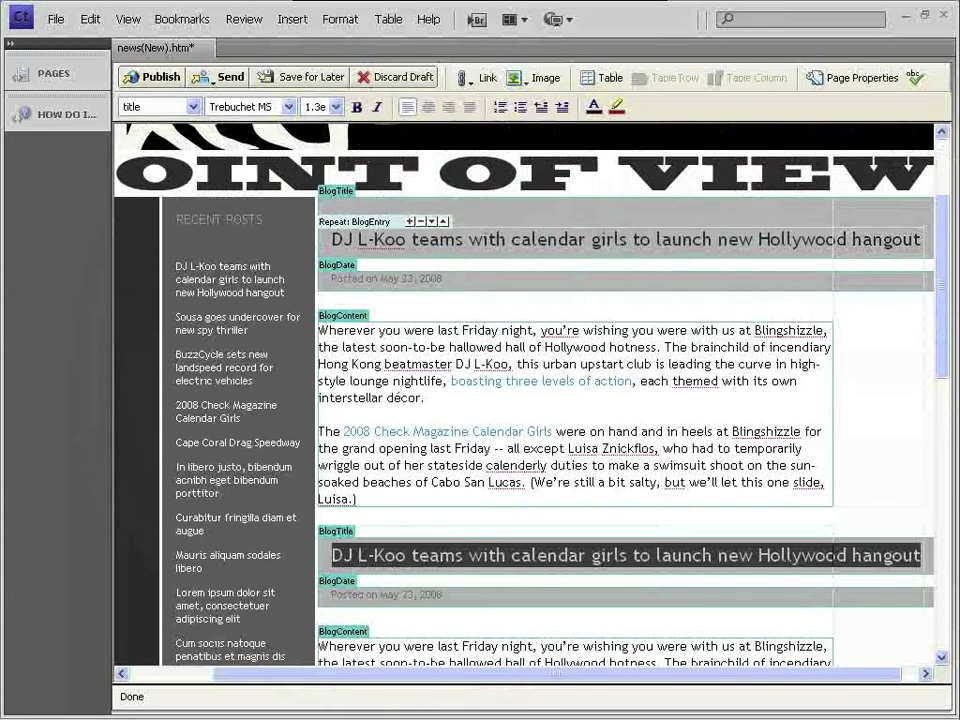
- Retitle the top entry 'DJ Jerry shows Contribute to NBAZ/ZBMC' and change its date to Feb 19
left_click_drag(943, 233, 388, 306)
type("J Jerry shows Contribute to NBAZ/ZBMC")
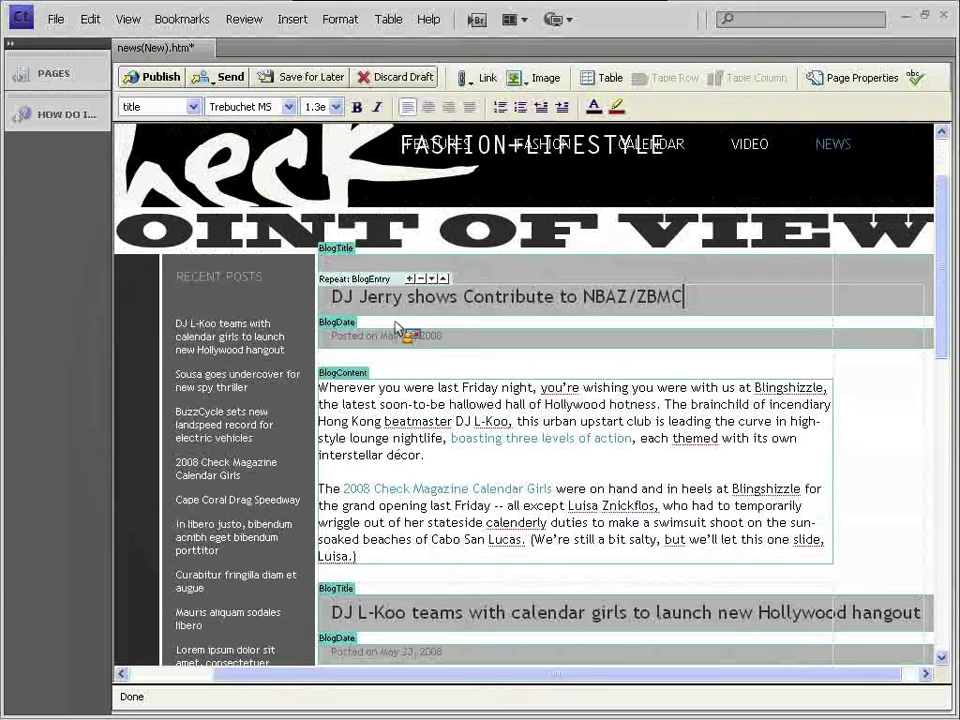
left_click(388, 341)
left_click_drag(381, 340, 415, 341)
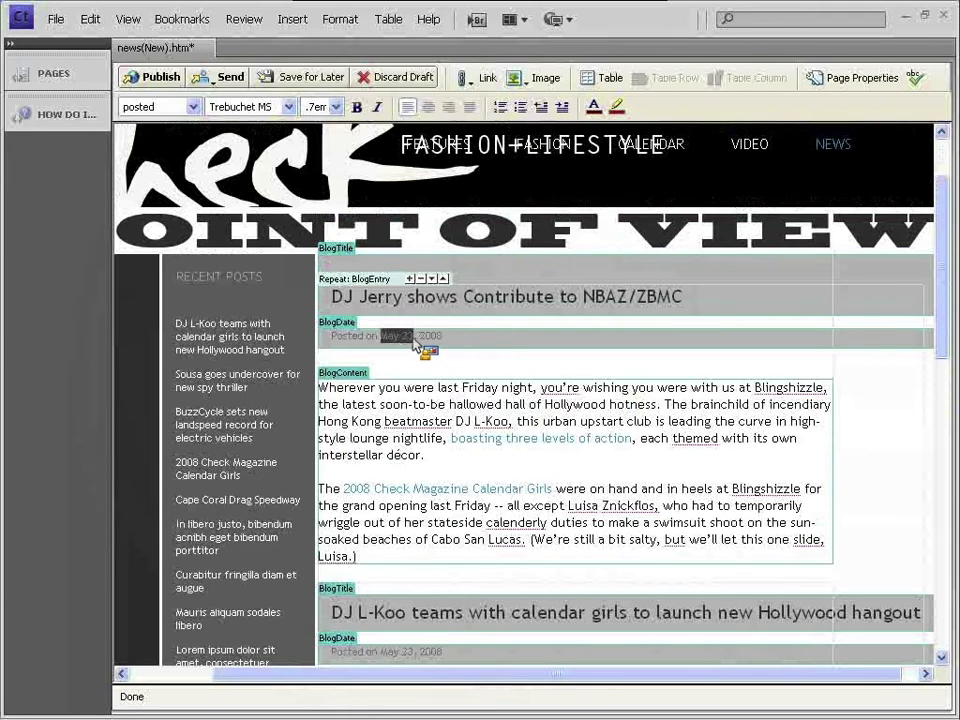
type("Feb")
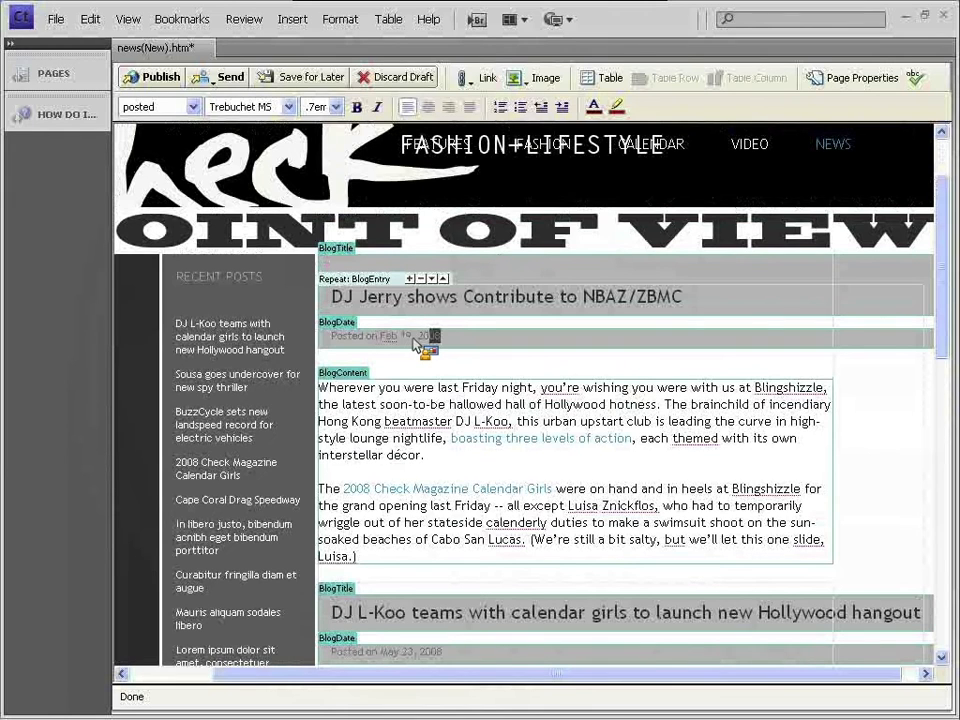
- Replace the entry's body with a sentence beginning 'Check out this', followed by two blank lines
left_click(488, 456)
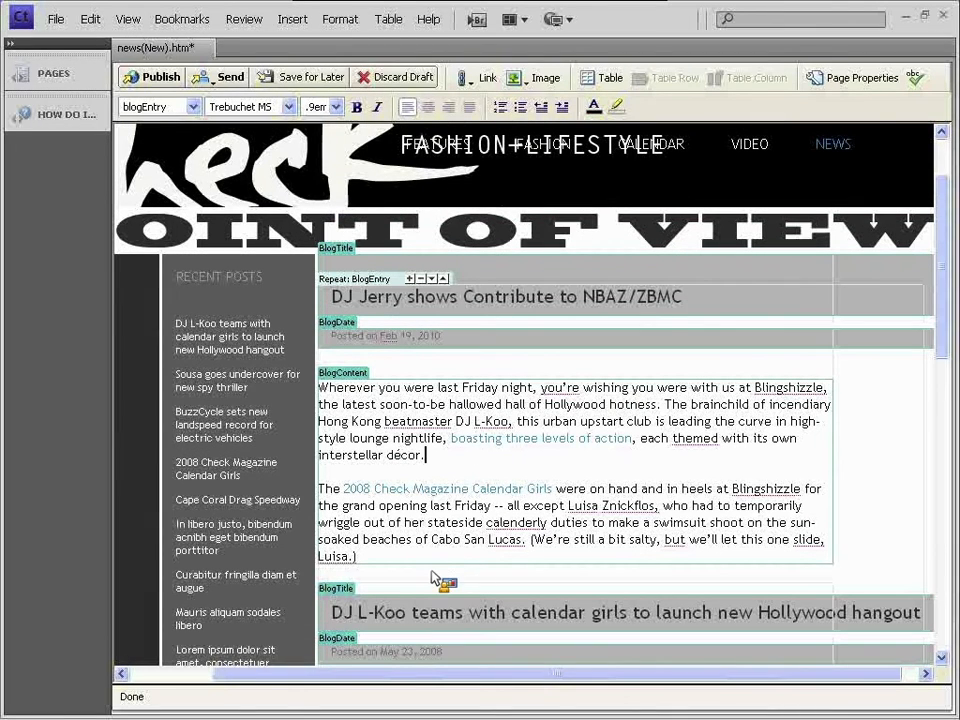
left_click_drag(358, 556, 334, 394)
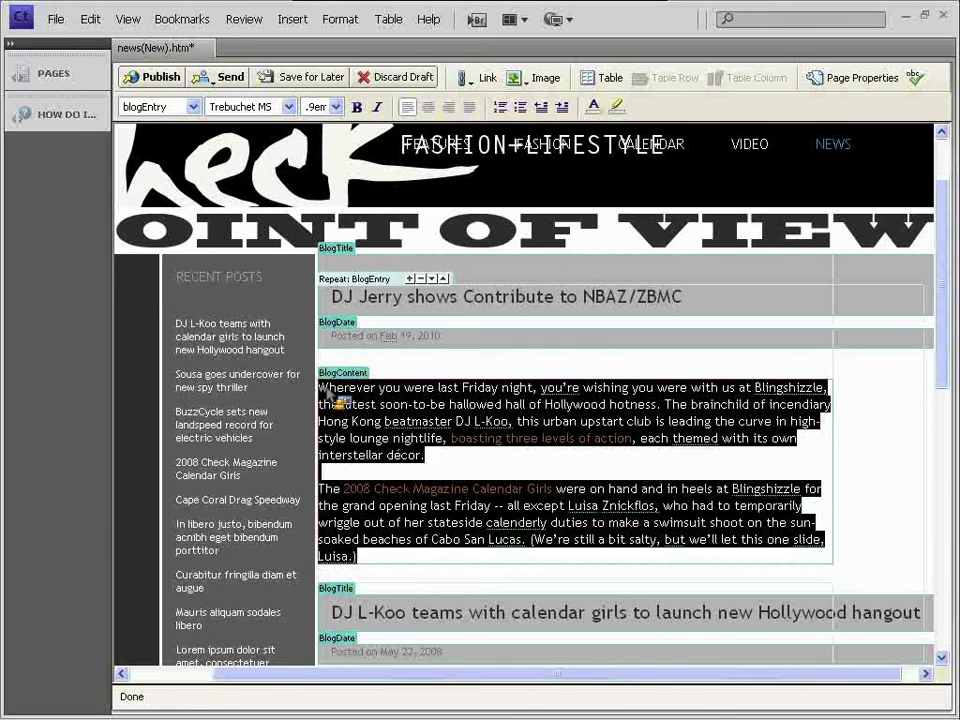
type("Check out this cool new video that we have been working on lately.")
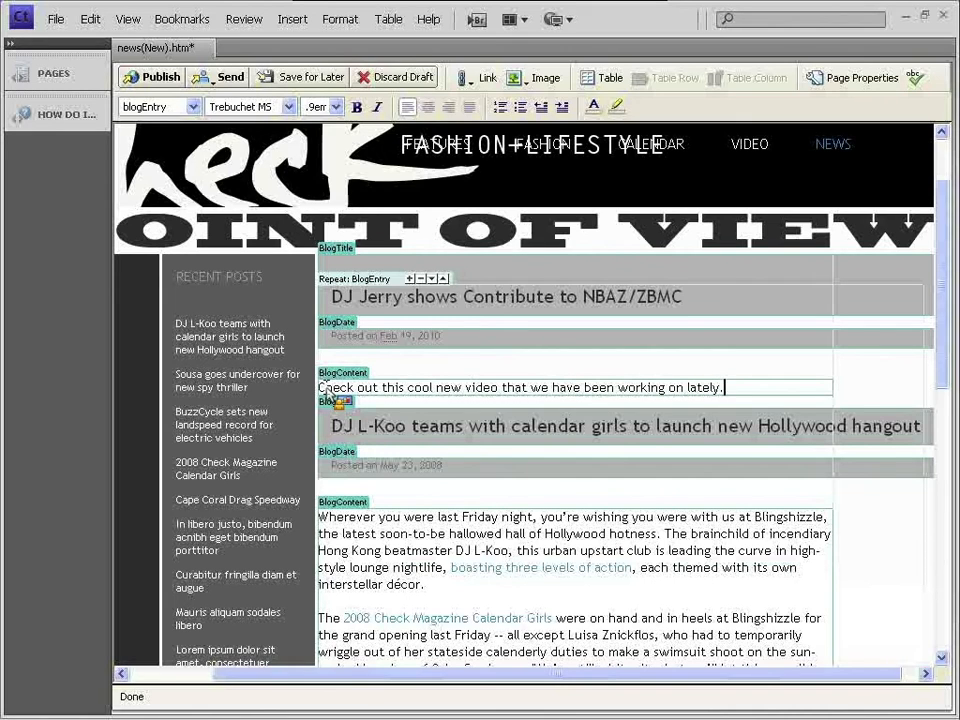
key("Return")
key("Return")
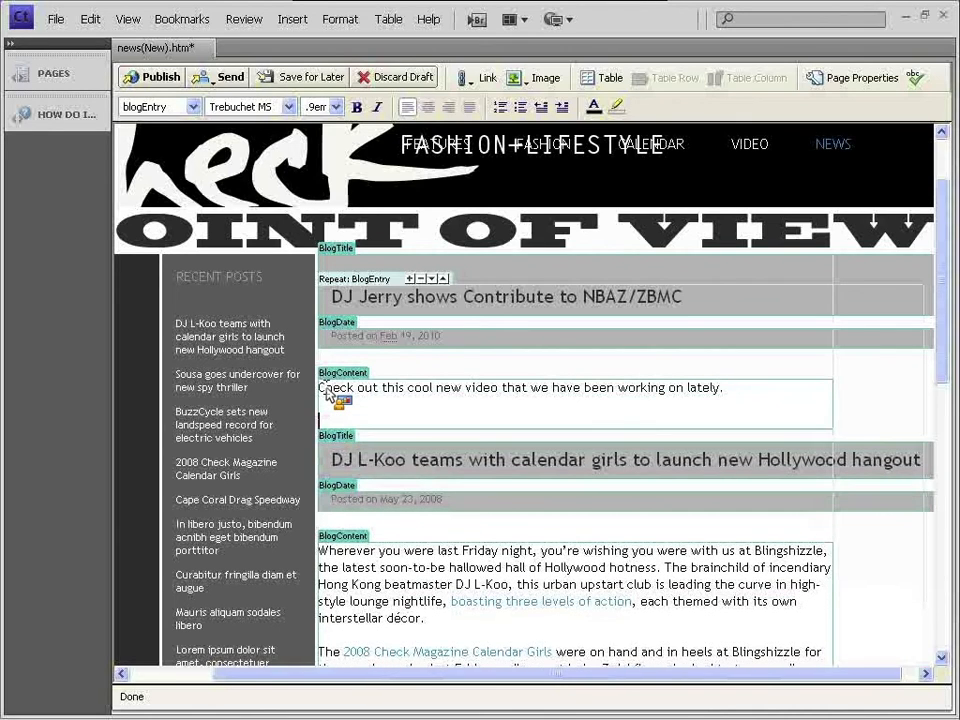
key("Return")
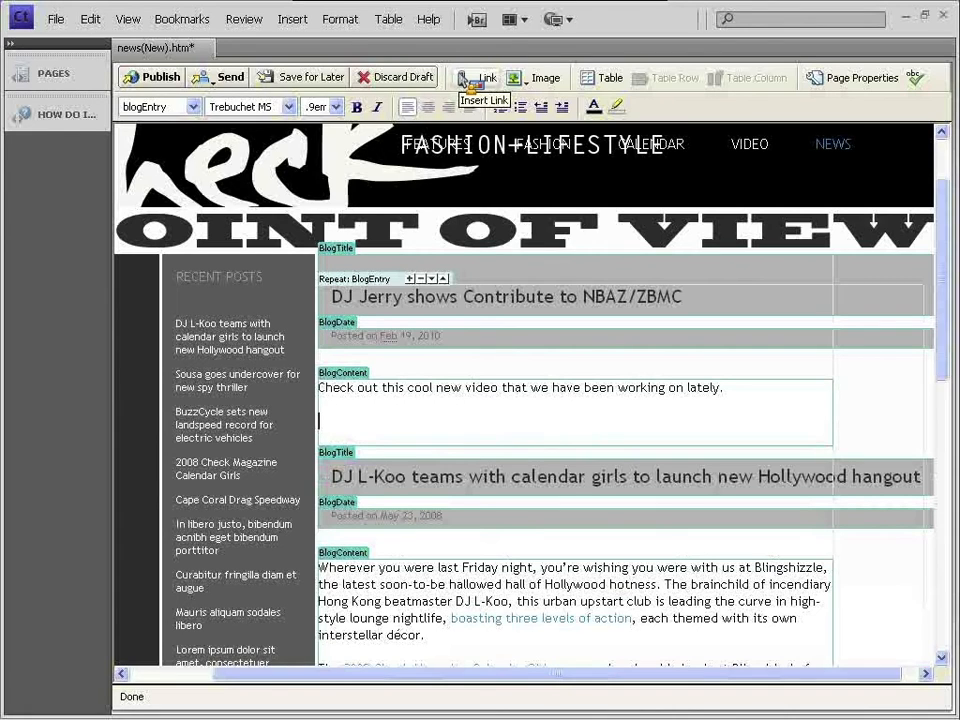
left_click(293, 20)
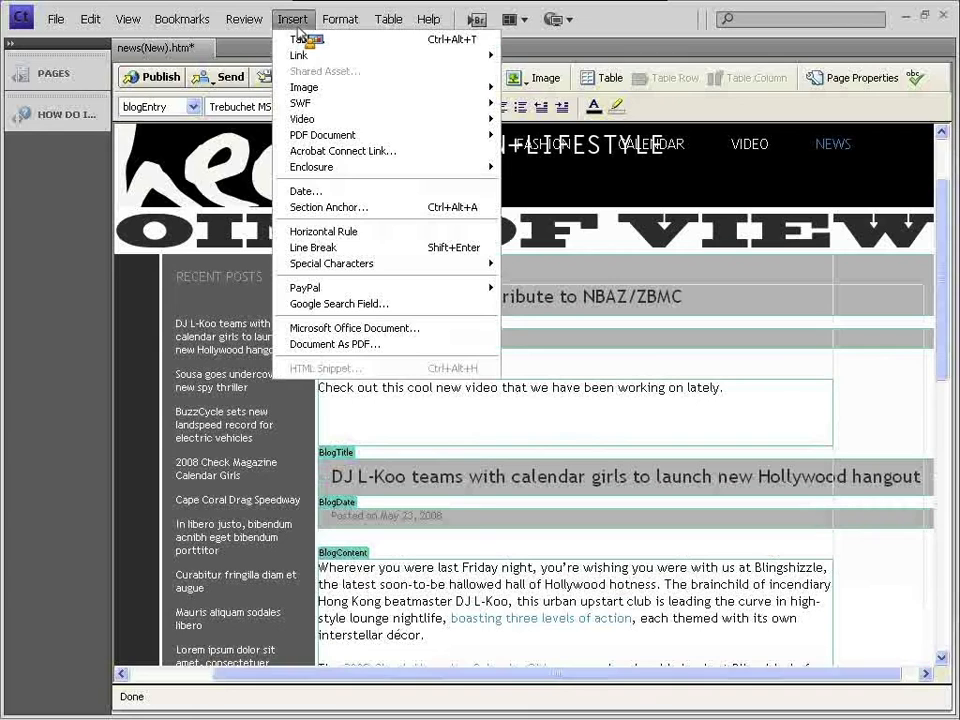
mouse_move(317, 92)
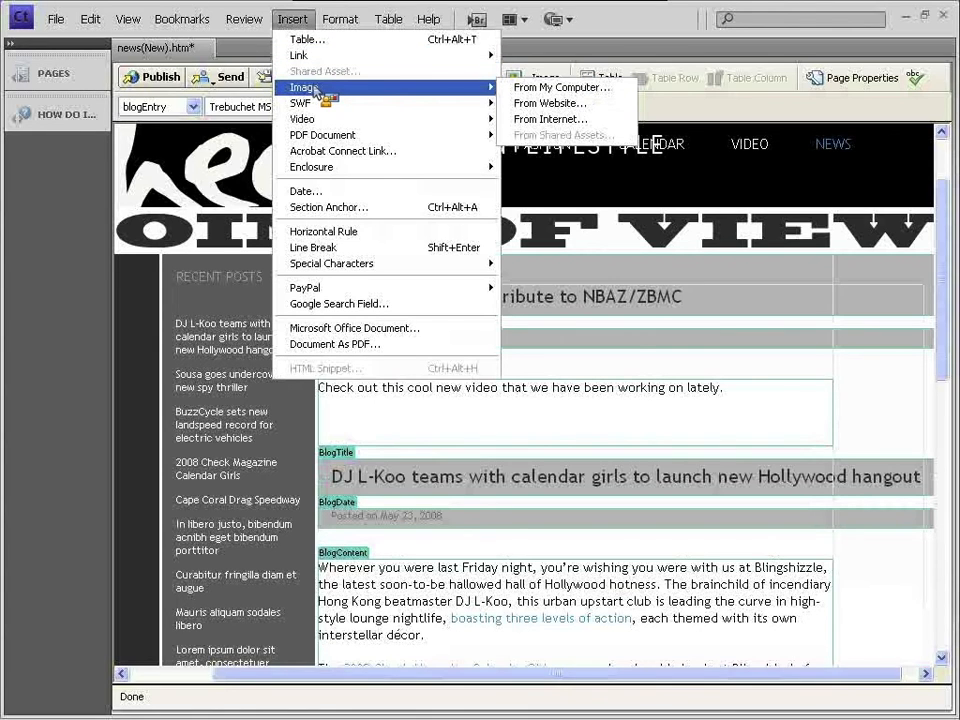
mouse_move(328, 61)
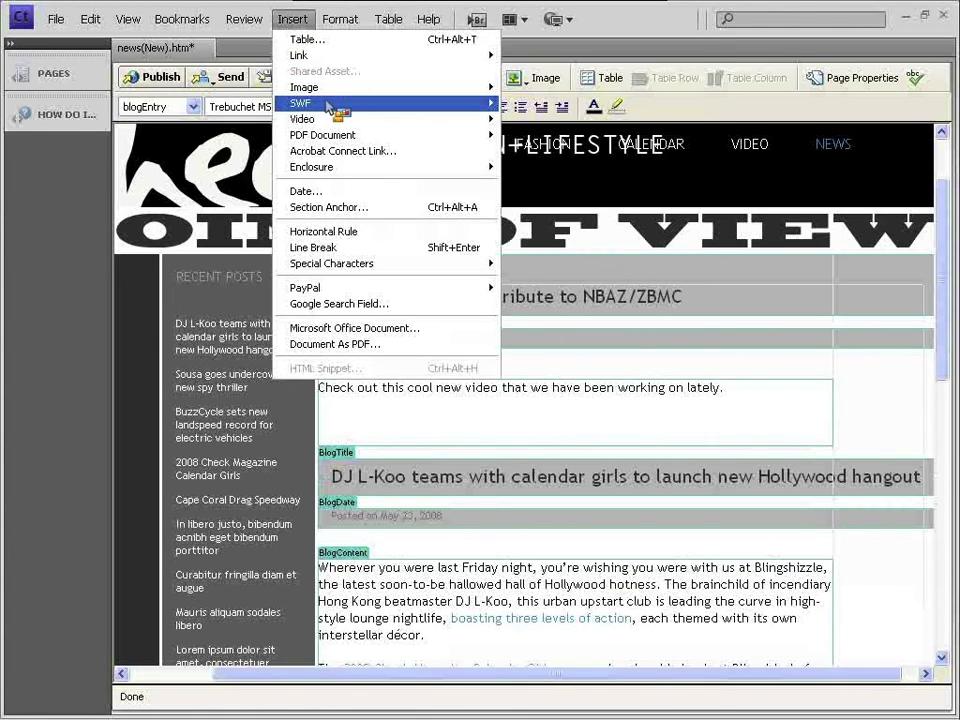
mouse_move(328, 112)
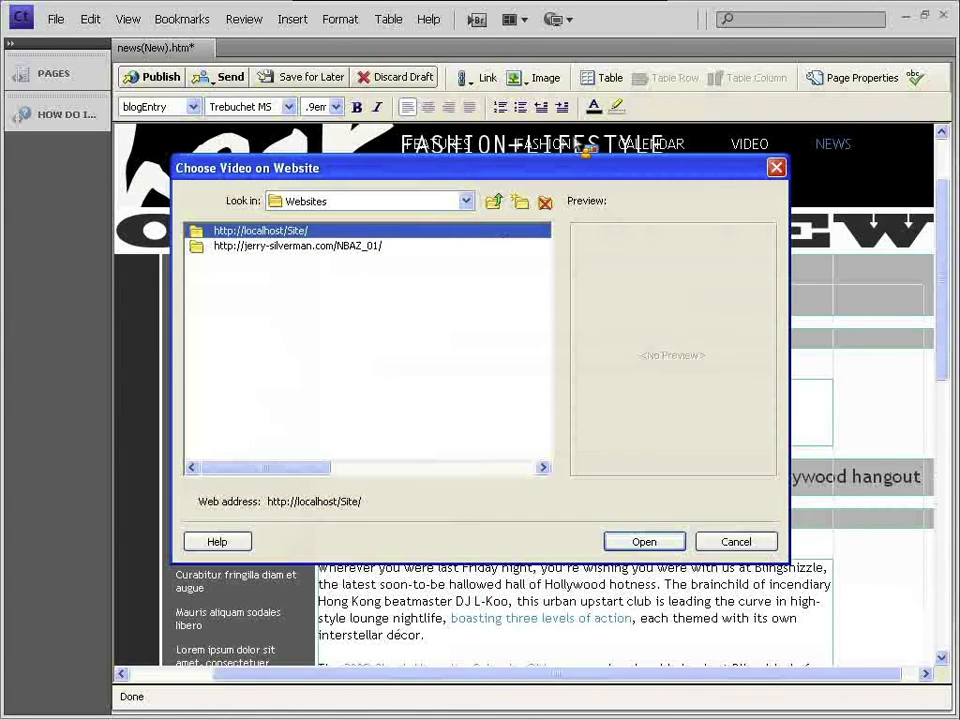
left_click(290, 246)
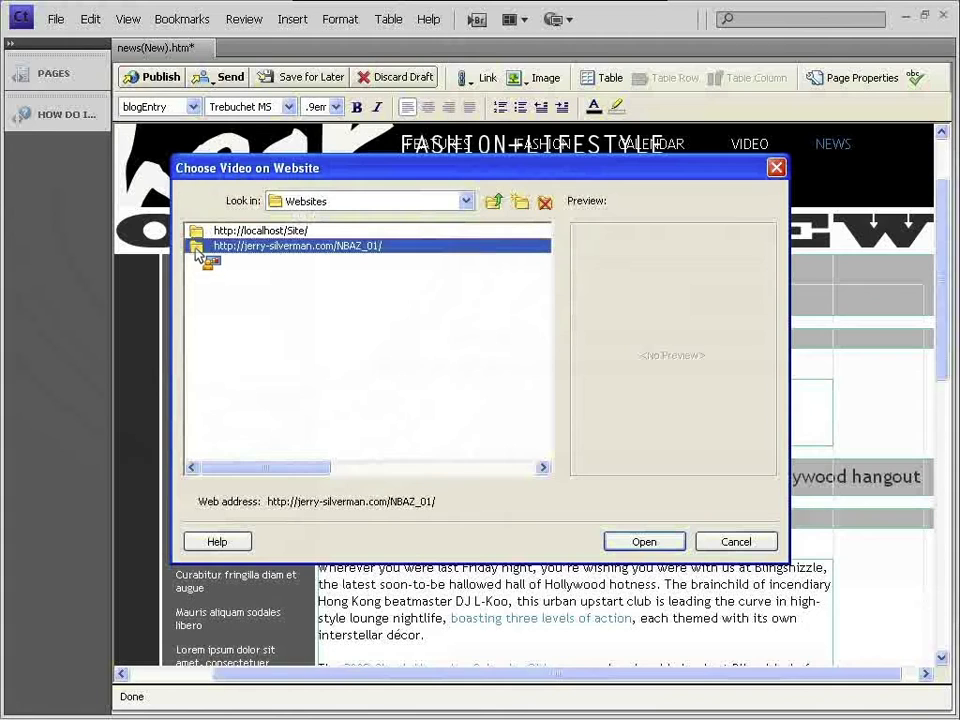
double_click(198, 249)
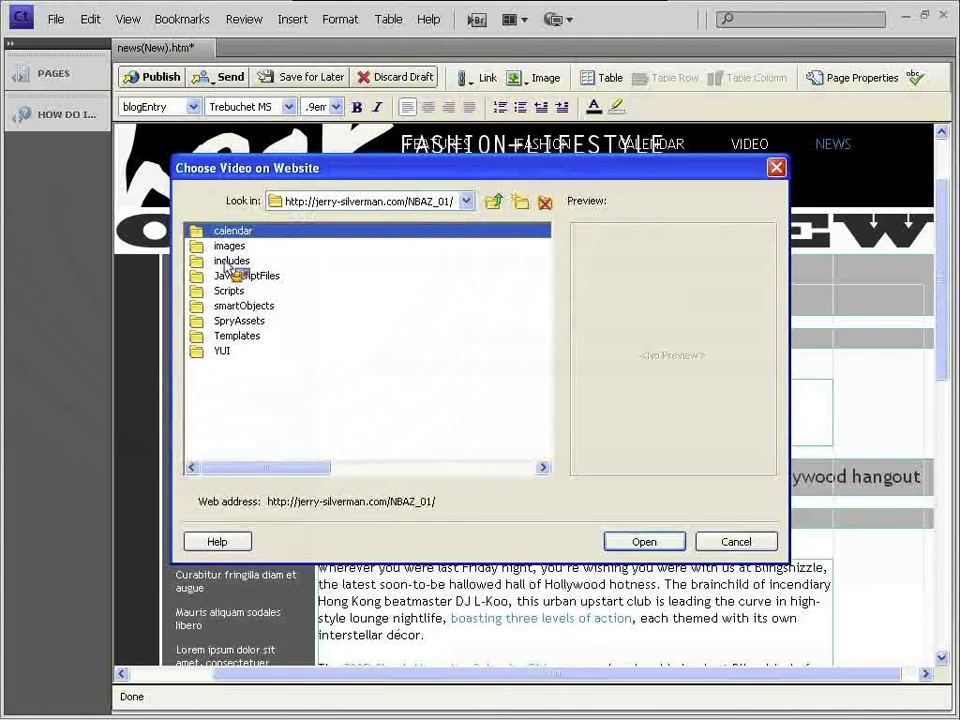
left_click(466, 201)
left_click(440, 237)
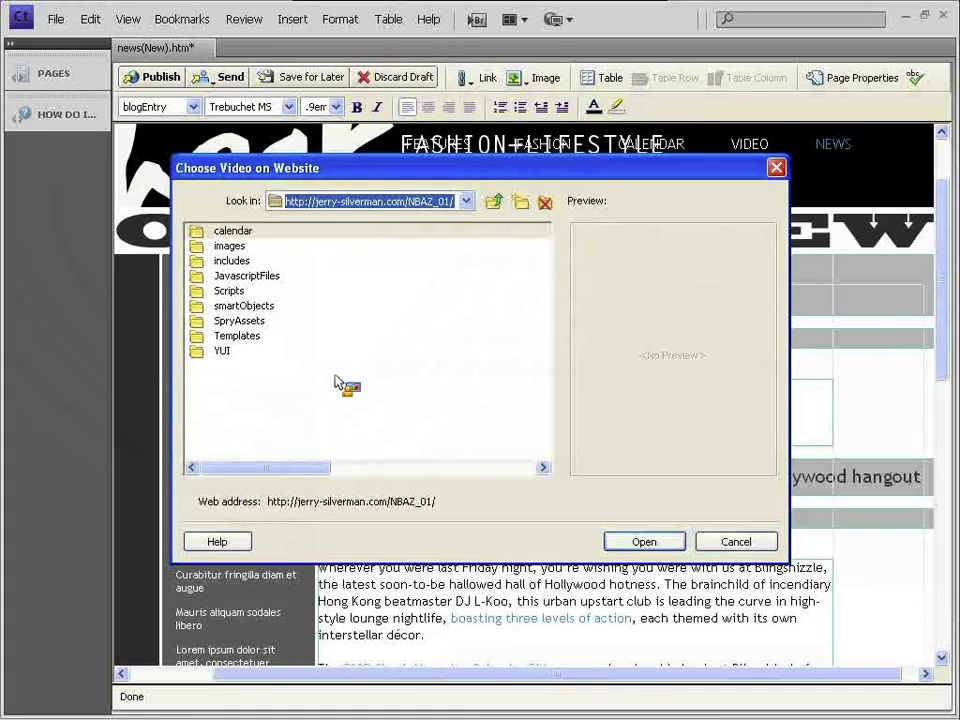
left_click(230, 337)
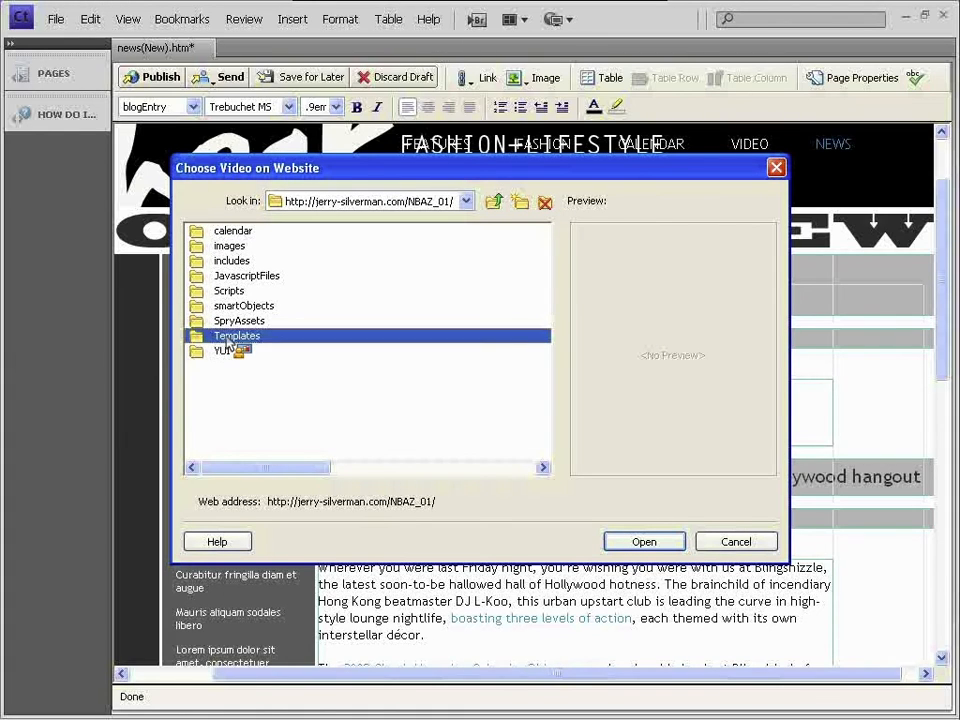
left_click(228, 247)
left_click(246, 375)
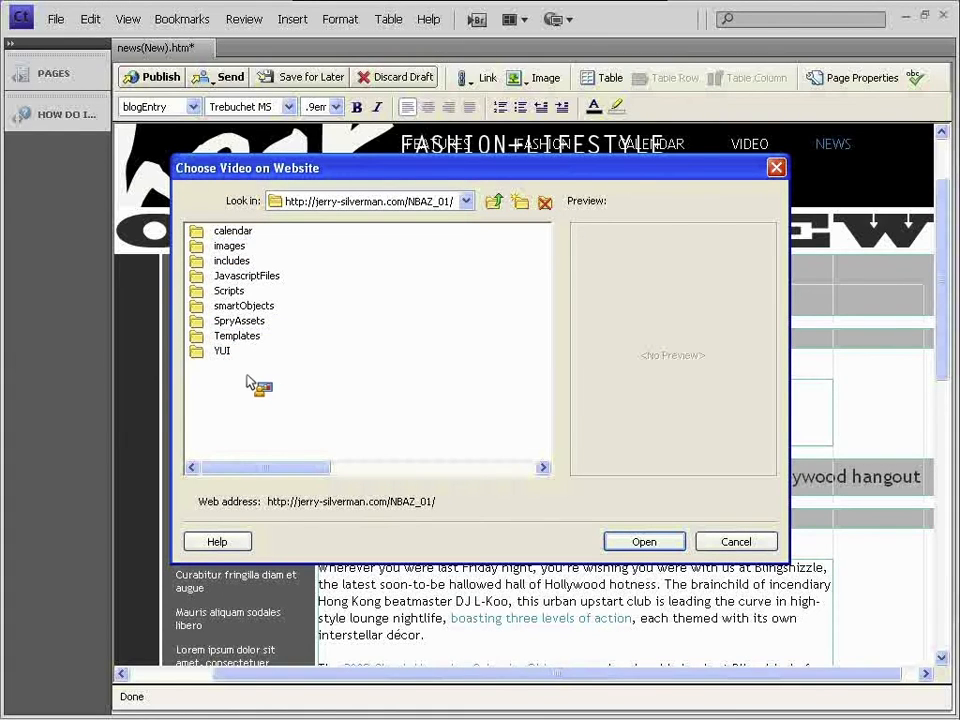
left_click(497, 203)
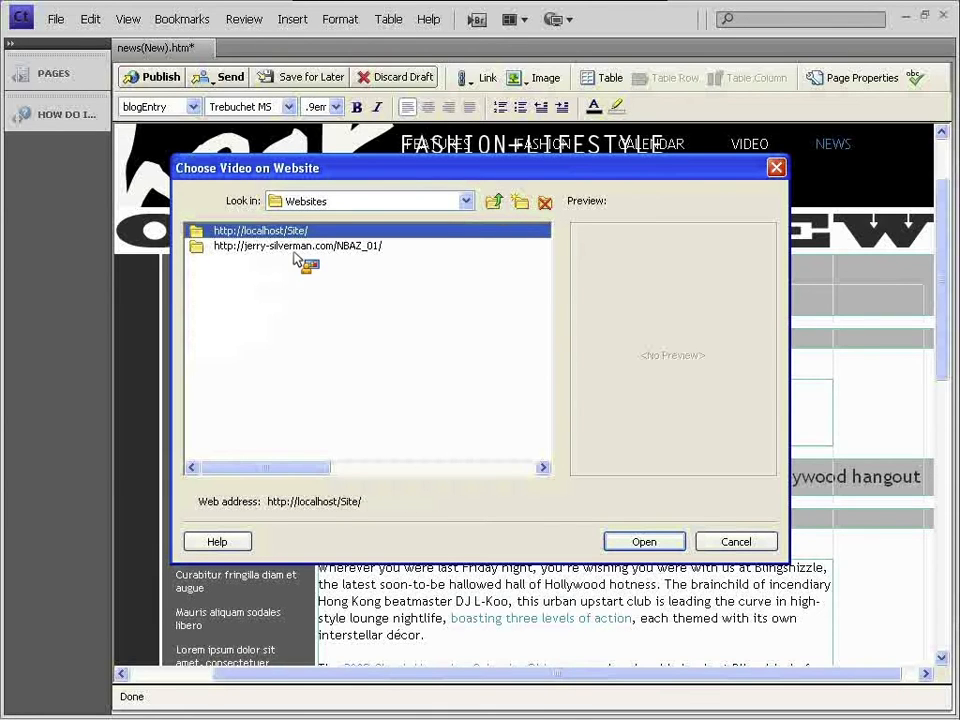
left_click(736, 544)
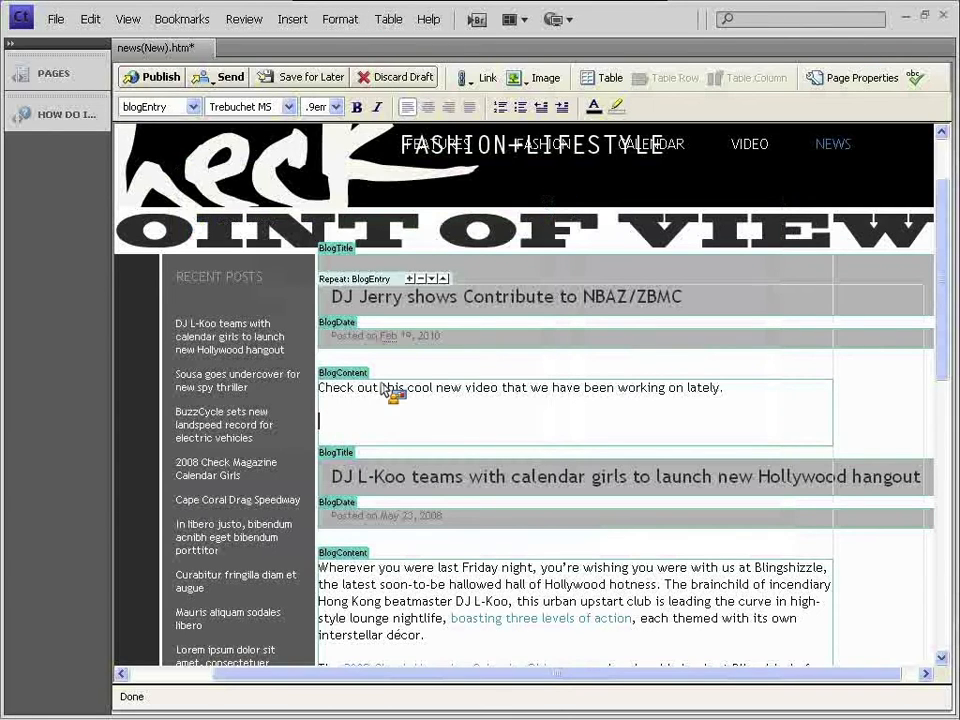
- Insert architecture_thumb.jpg from the NBAZ_01 calendar folder into the top post
key("super+Tab")
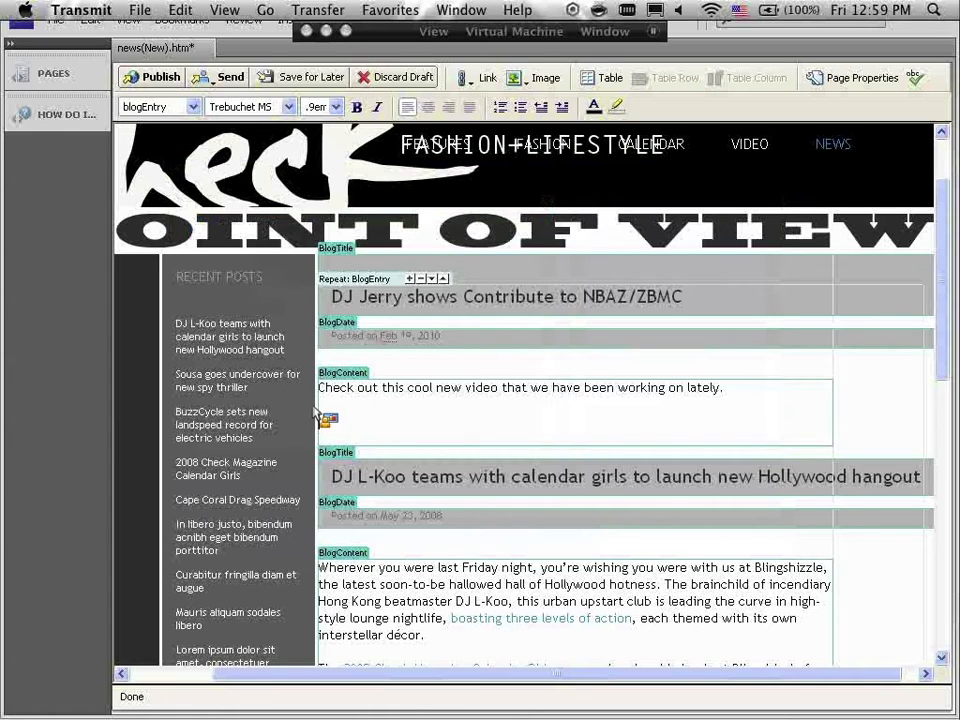
left_click(344, 44)
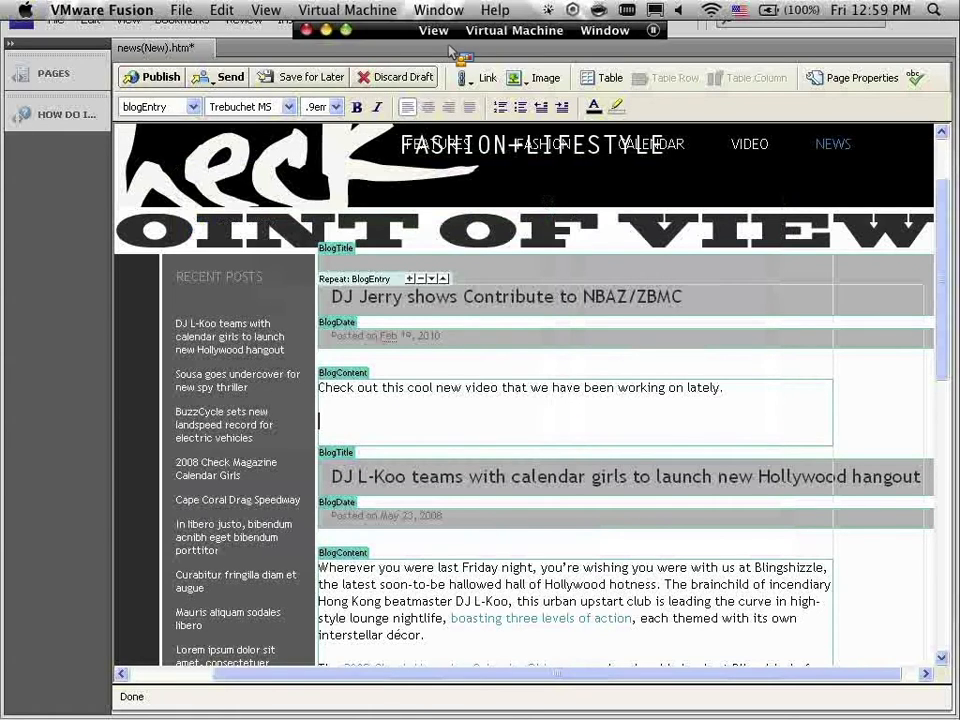
left_click(292, 19)
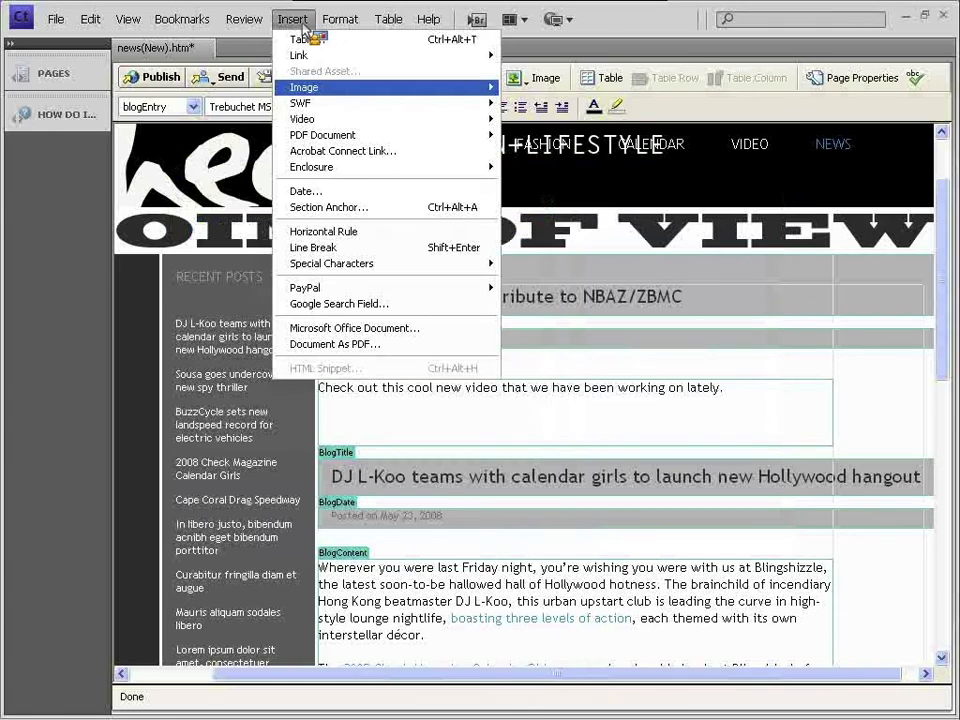
mouse_move(439, 90)
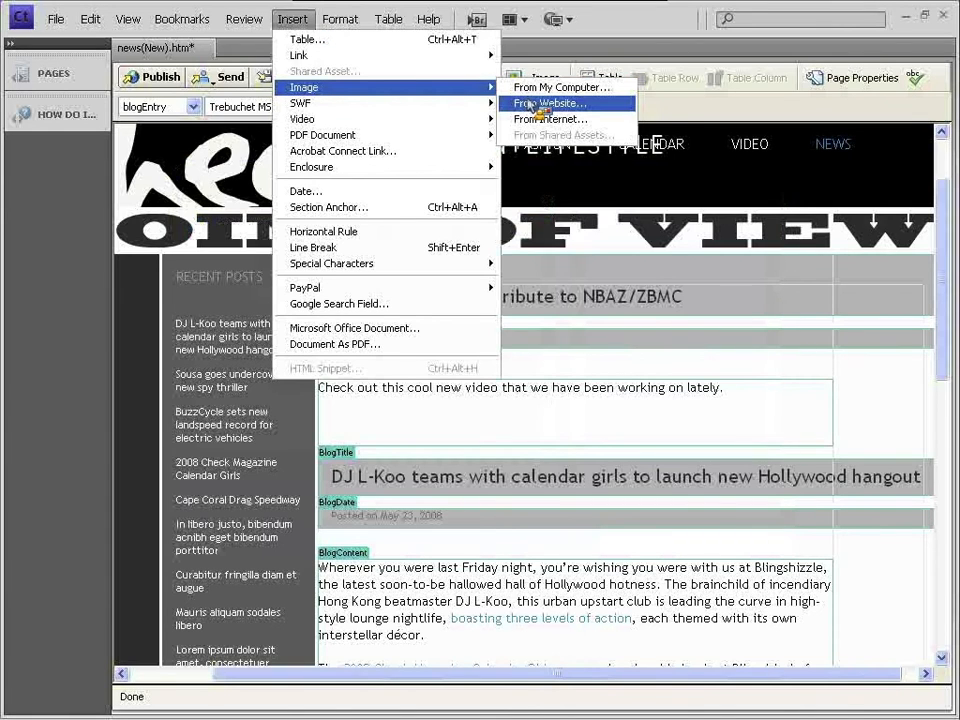
left_click(531, 104)
left_click(296, 249)
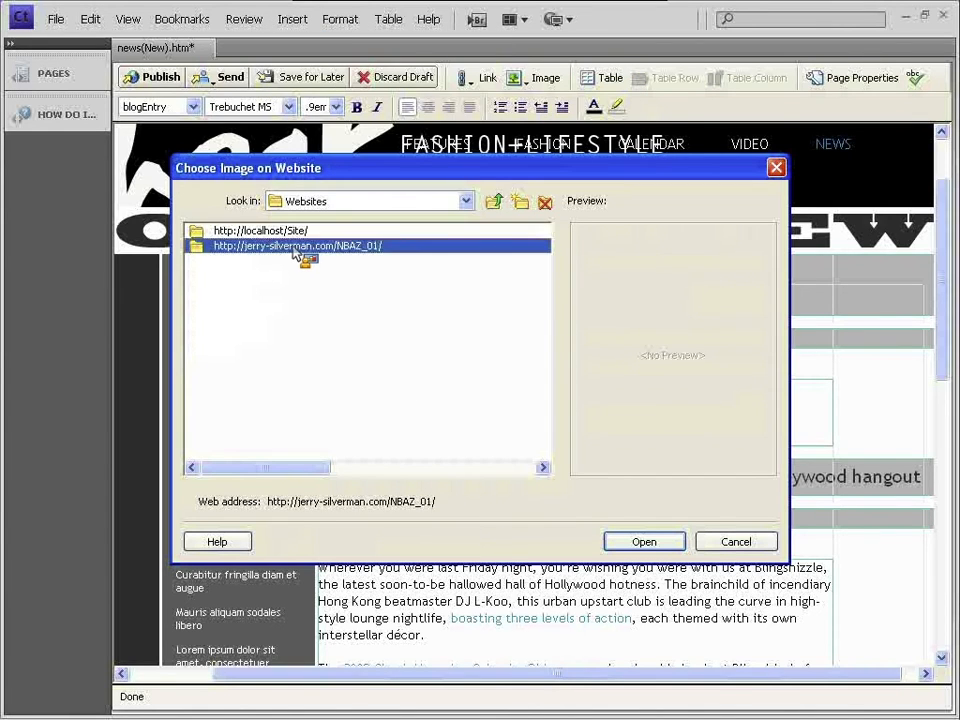
double_click(292, 249)
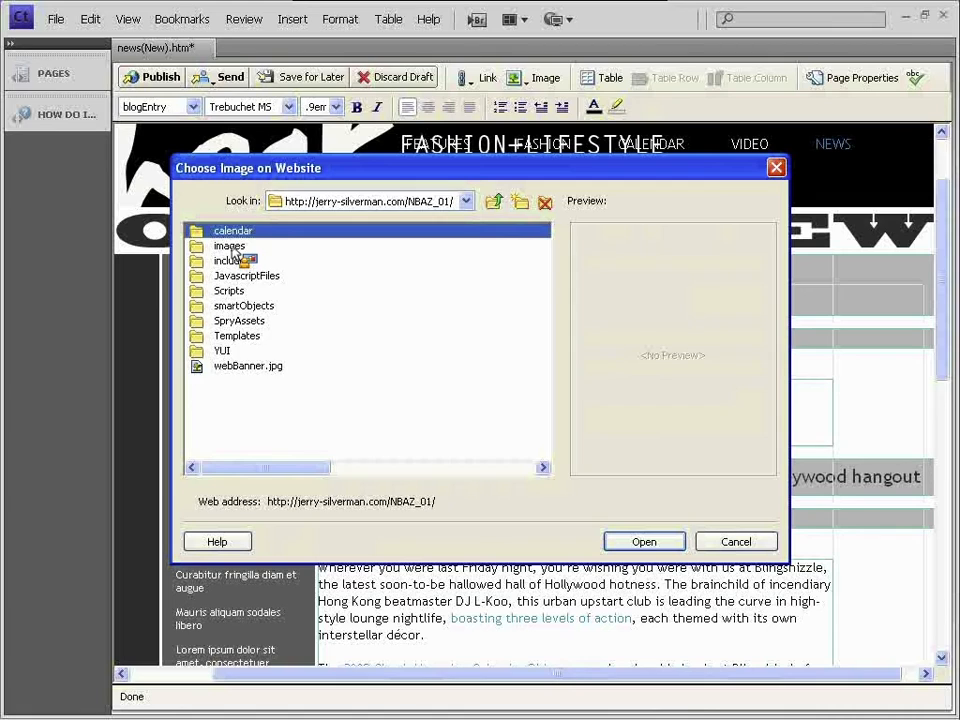
key("Return")
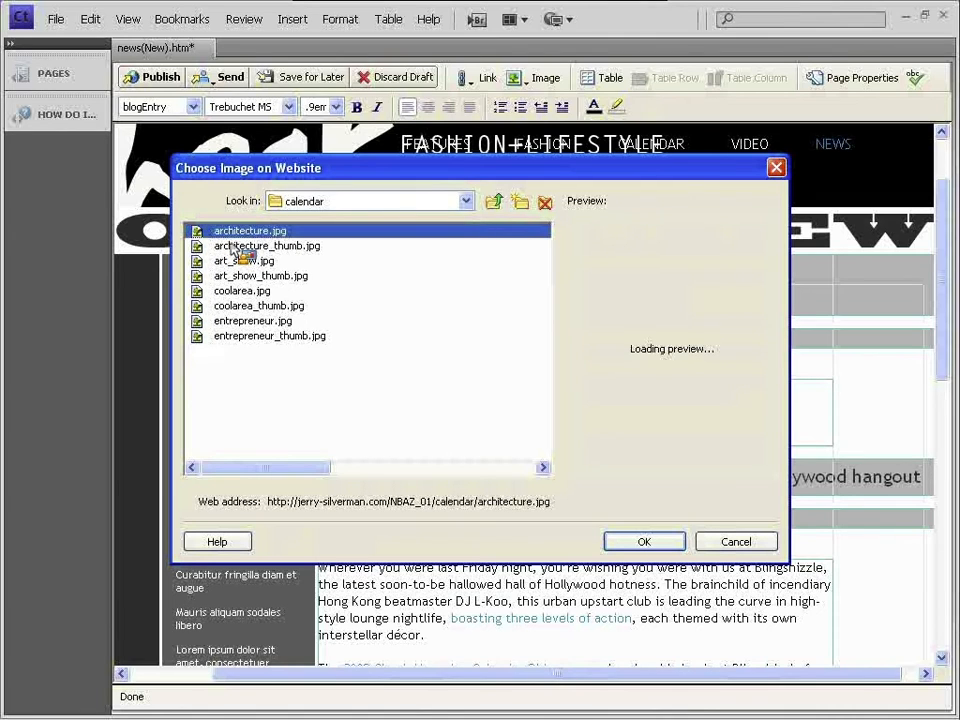
left_click(244, 247)
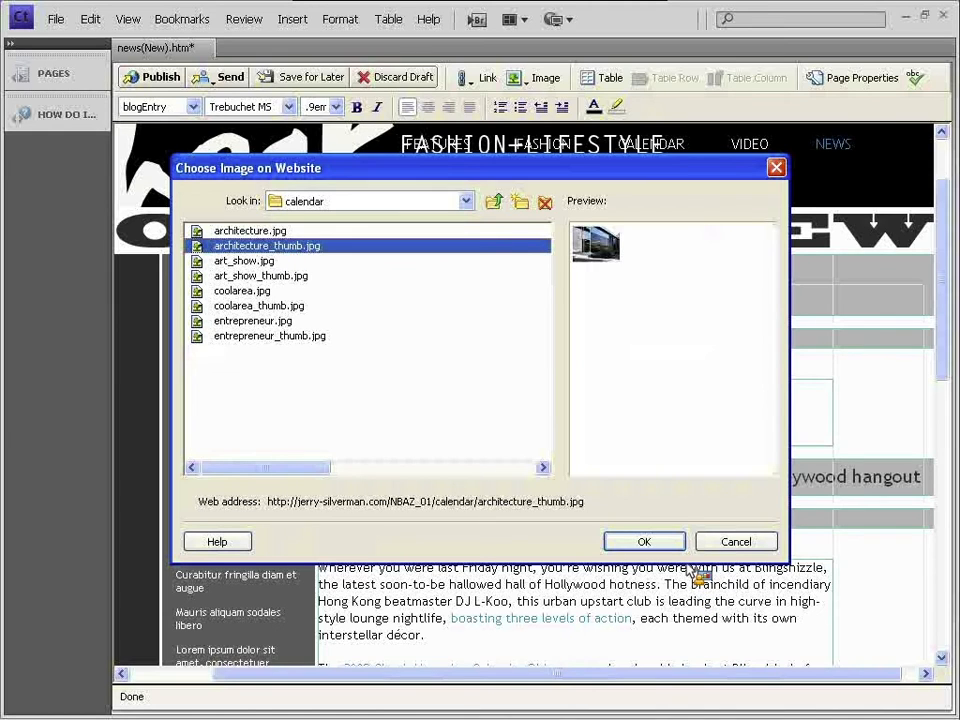
left_click(644, 541)
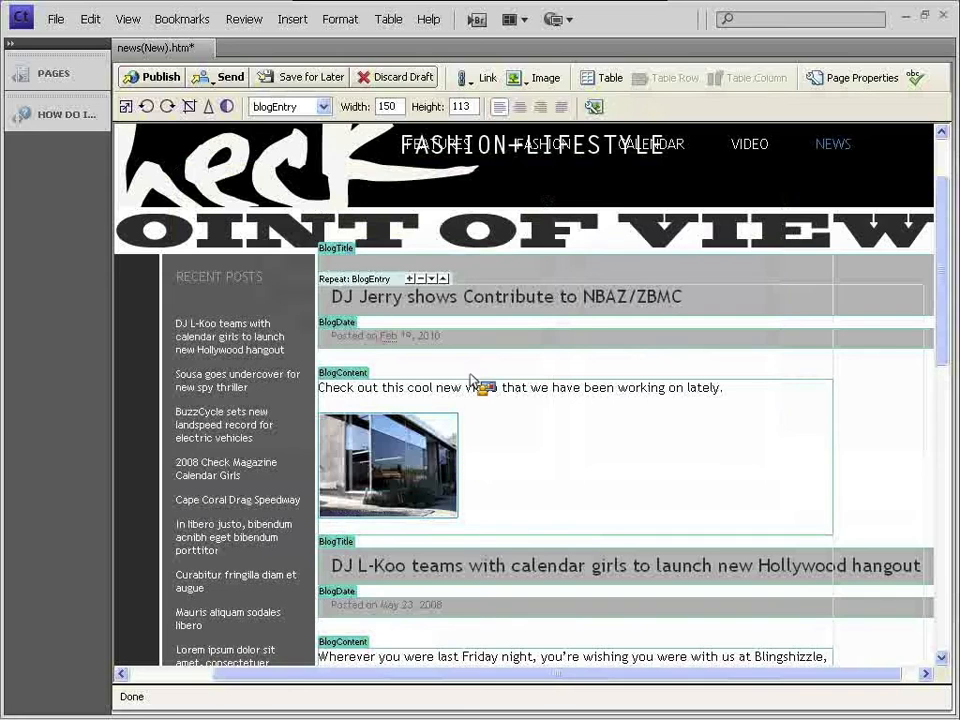
- Cut the video sentence and paste it after the image, removing the blank lines above it
left_click_drag(468, 396, 692, 397)
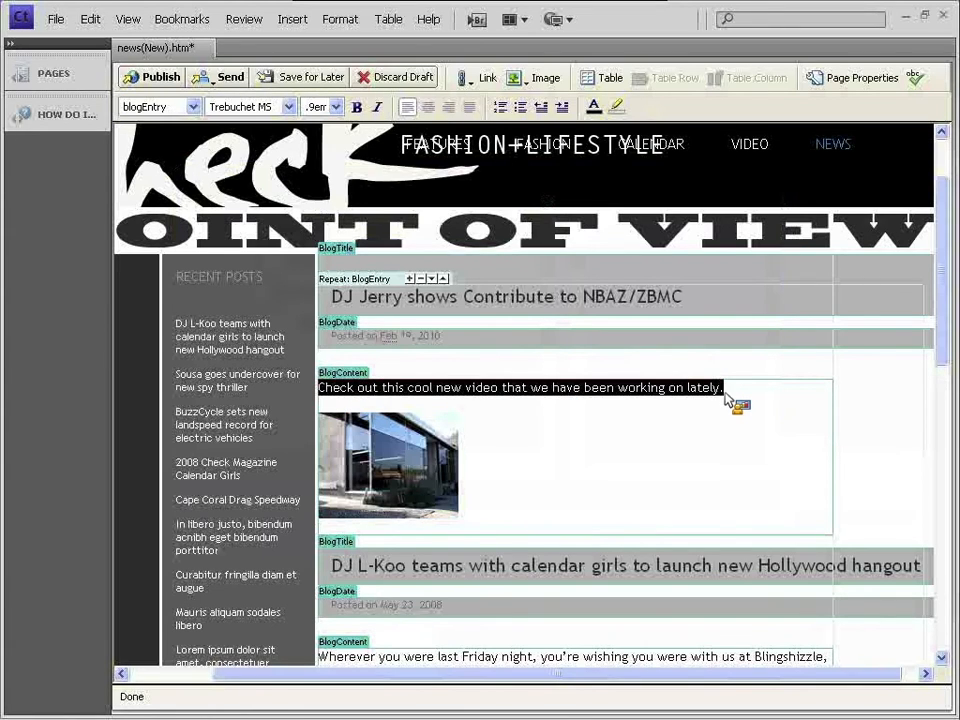
right_click(700, 392)
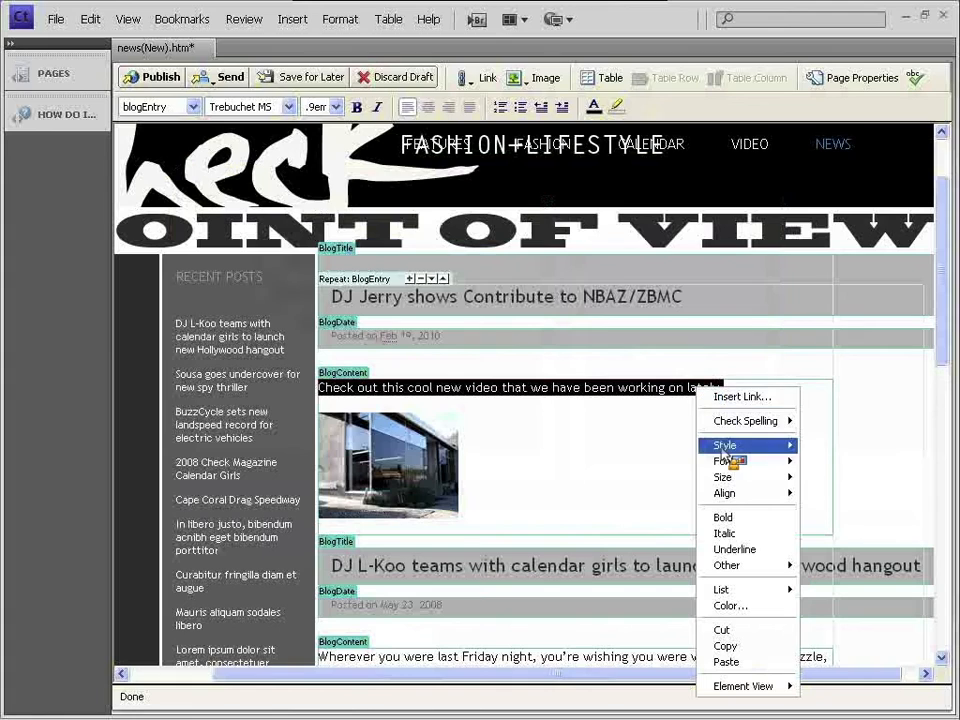
left_click(740, 631)
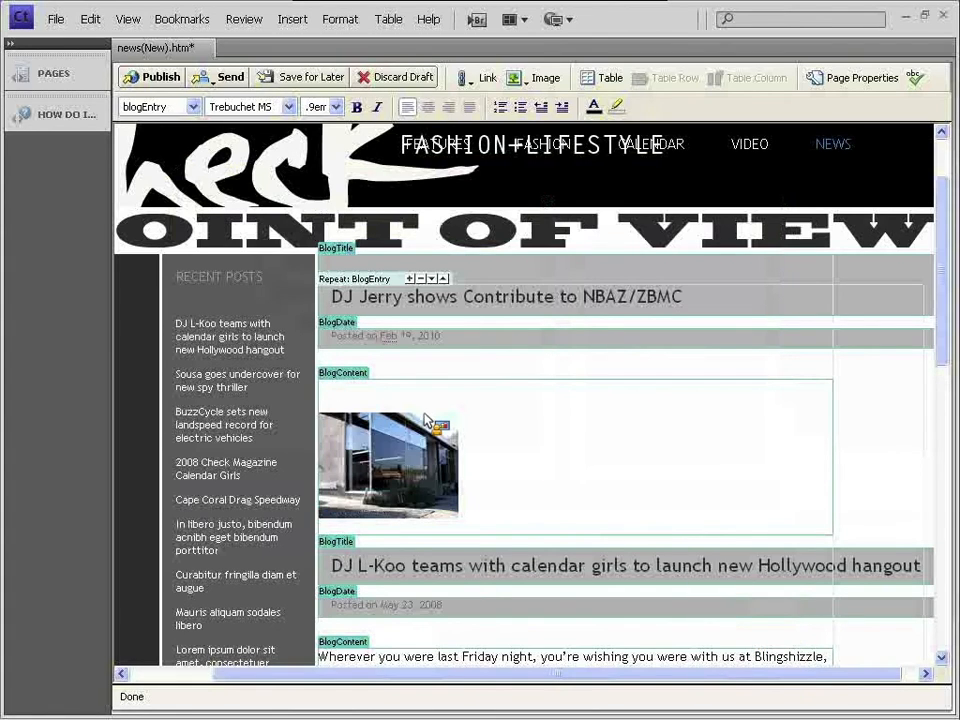
key("BackSpace")
key("BackSpace")
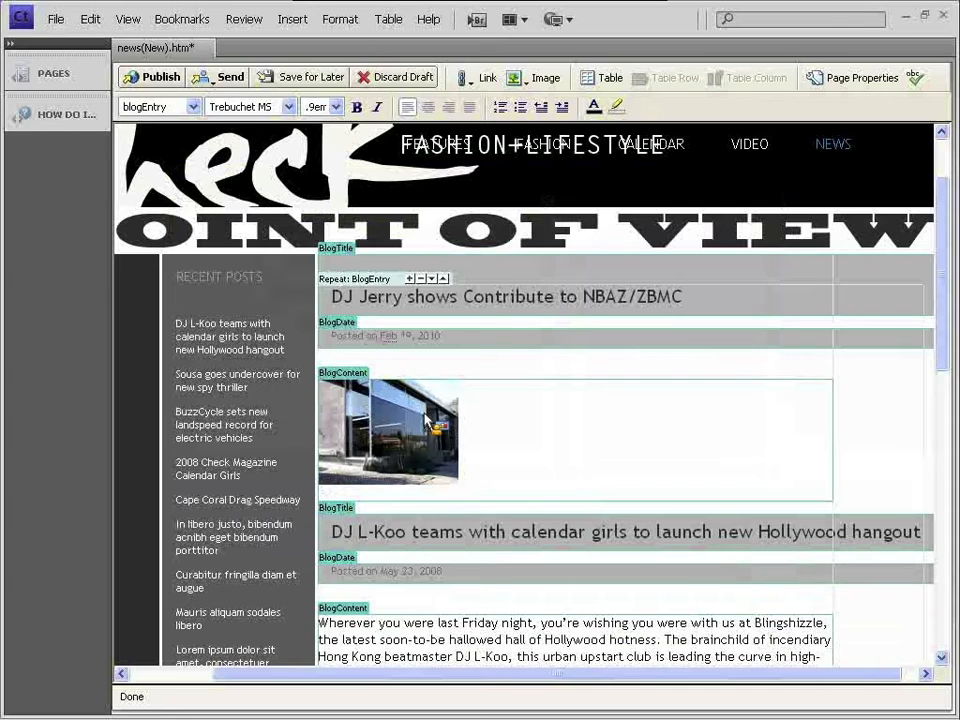
type("Check out this cool new video that we have been working on lately.")
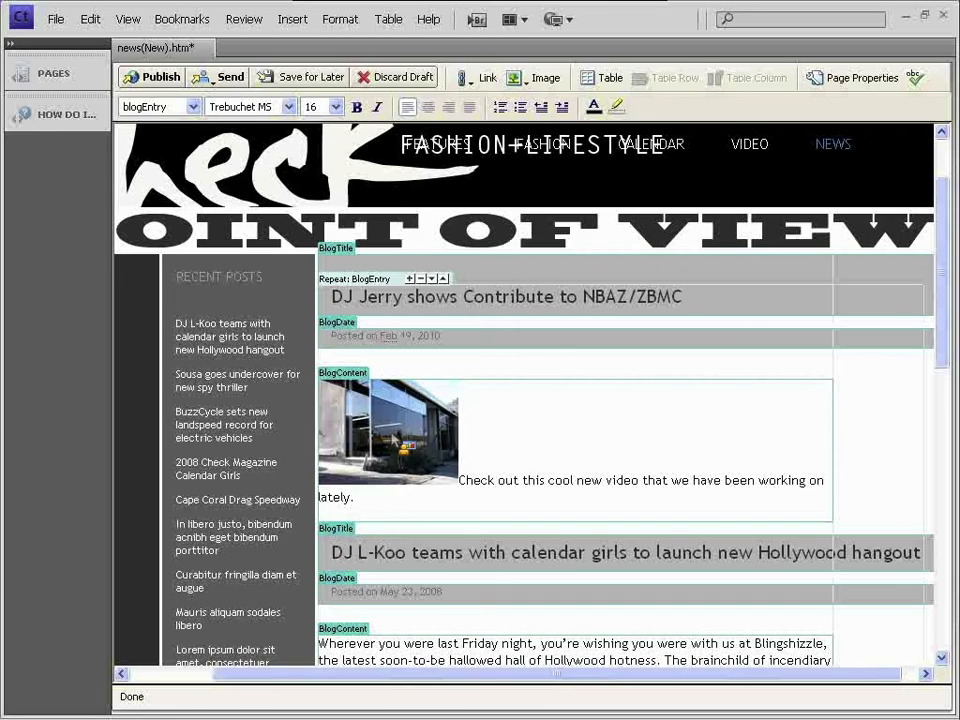
left_click(392, 432)
right_click(393, 432)
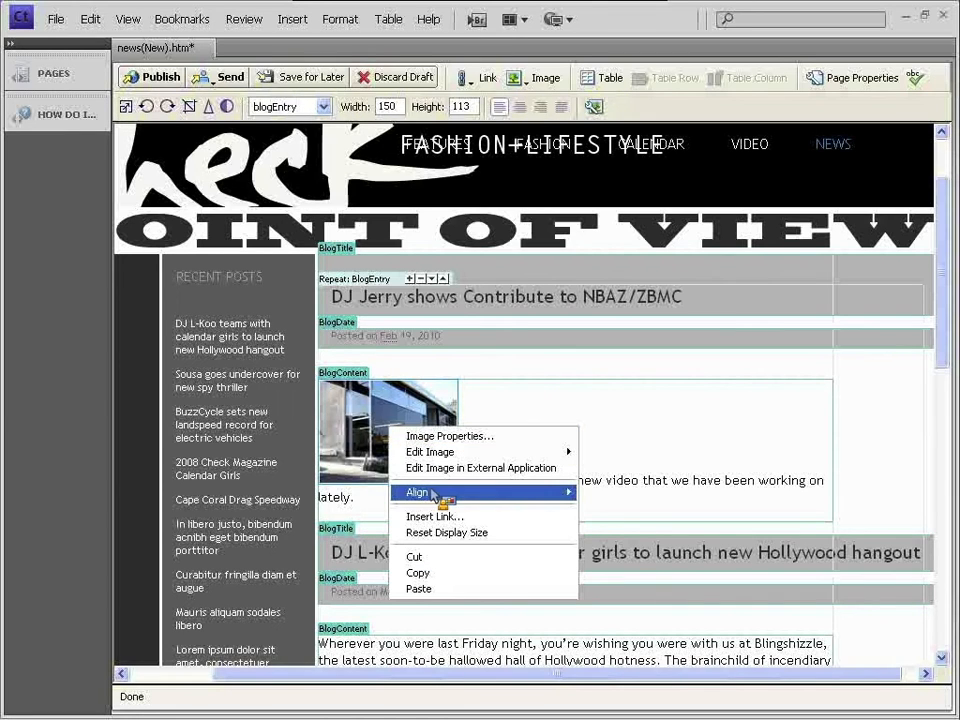
- Try right and then left alignment on the thumbnail before setting it back to Normal
mouse_move(440, 493)
left_click(603, 540)
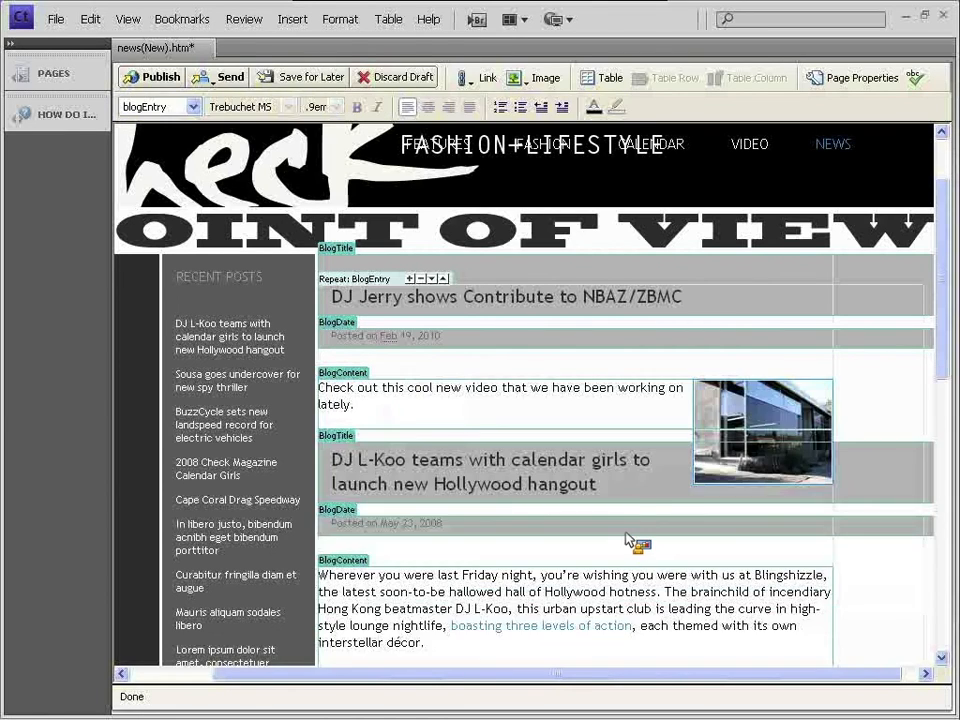
right_click(750, 404)
mouse_move(790, 467)
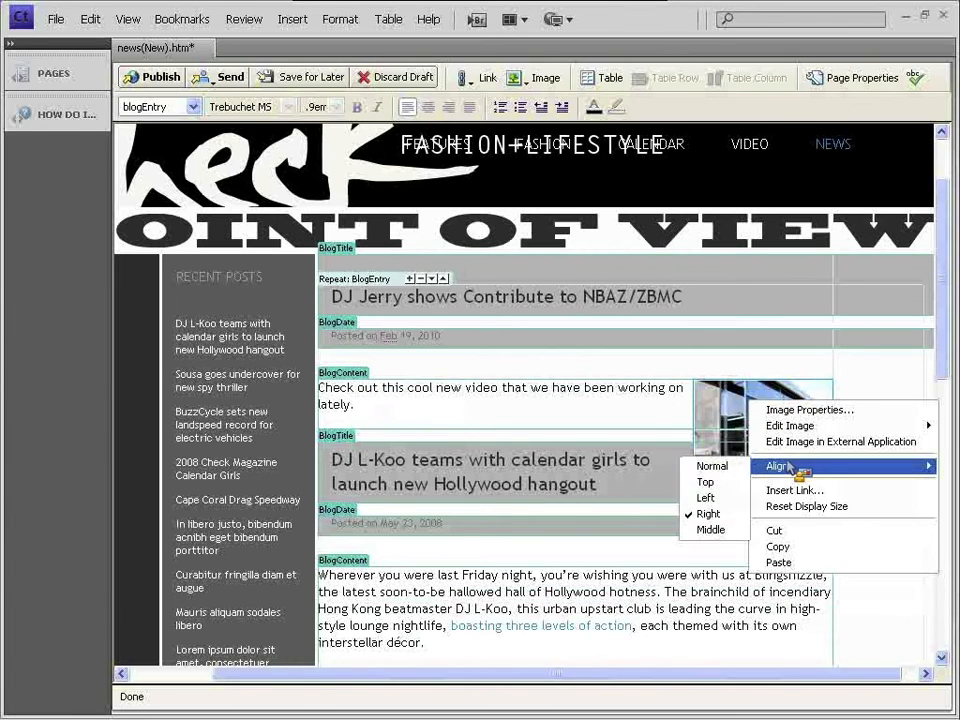
left_click(707, 497)
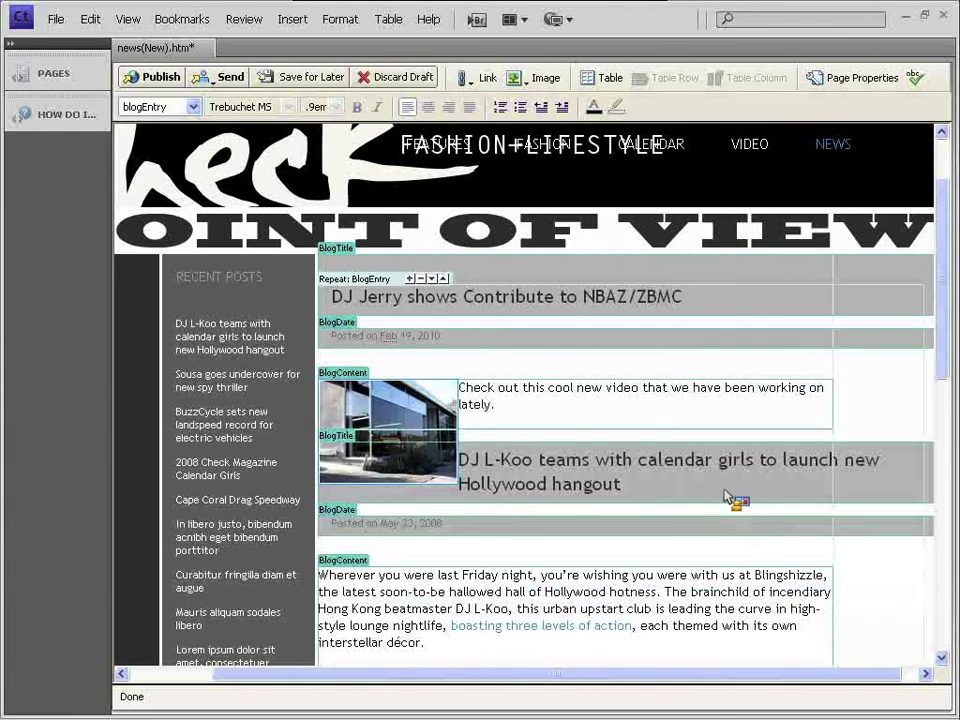
right_click(437, 405)
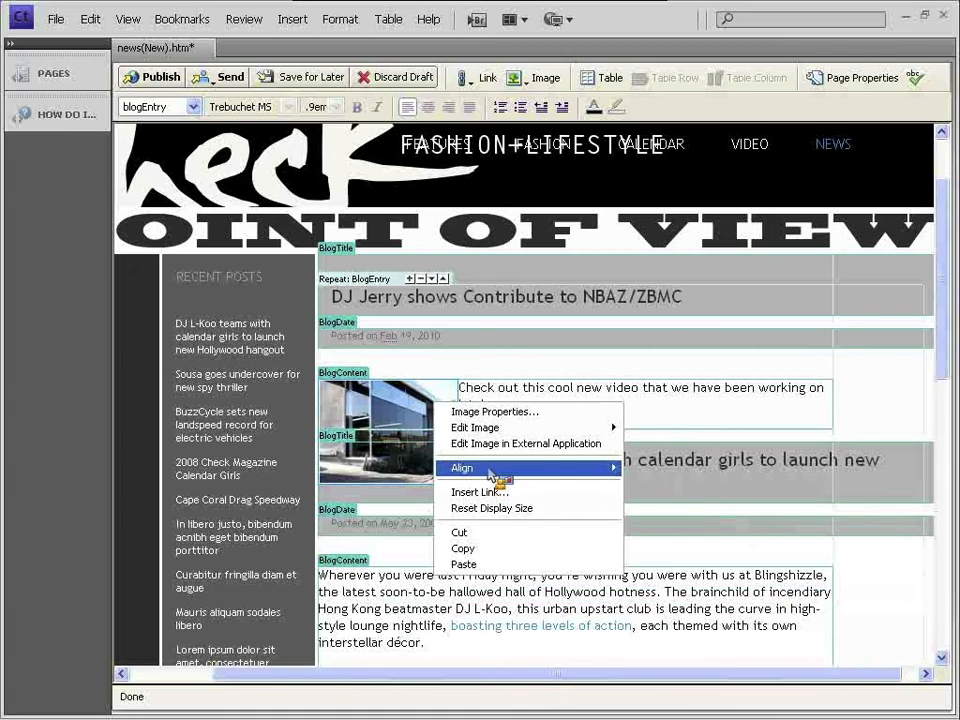
mouse_move(497, 470)
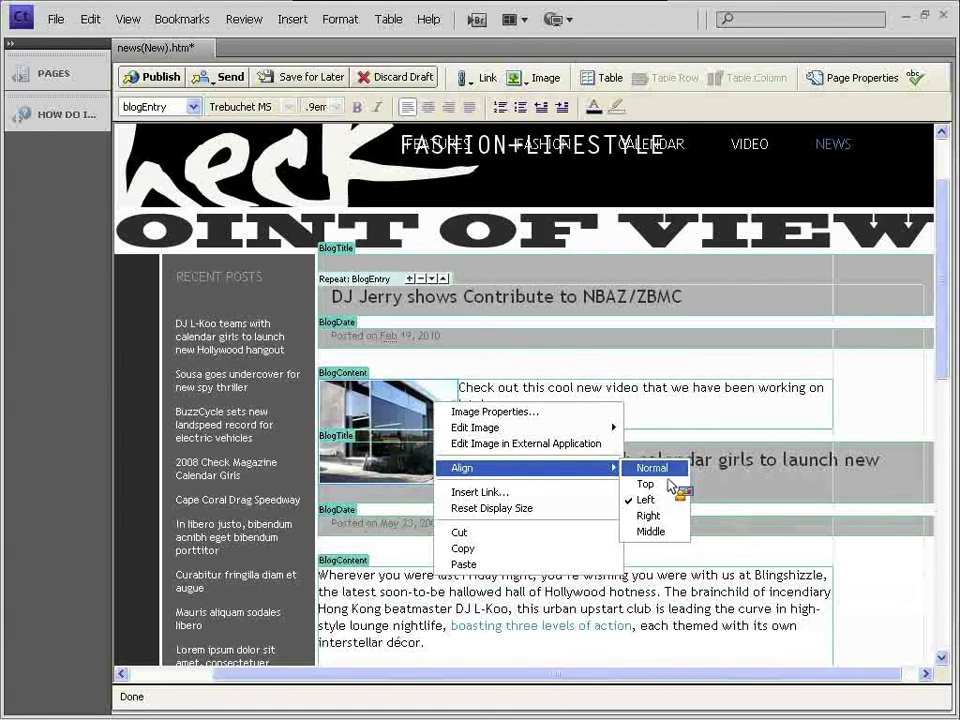
left_click(676, 470)
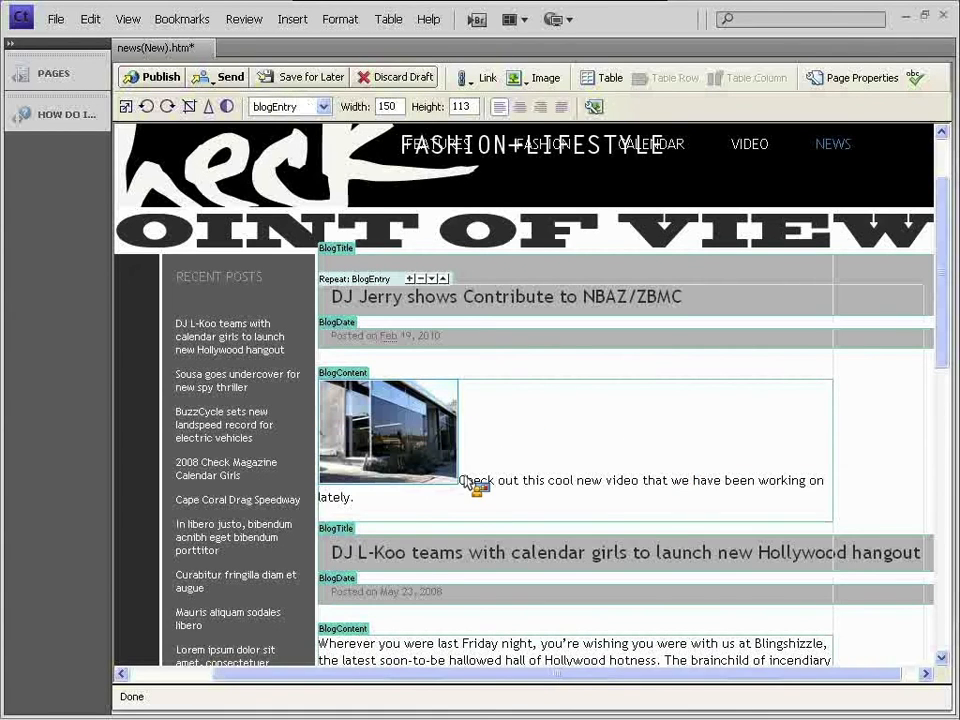
- Review the thumbnail's alignment and padding in Image Properties, then cancel without changes
right_click(418, 420)
left_click(445, 424)
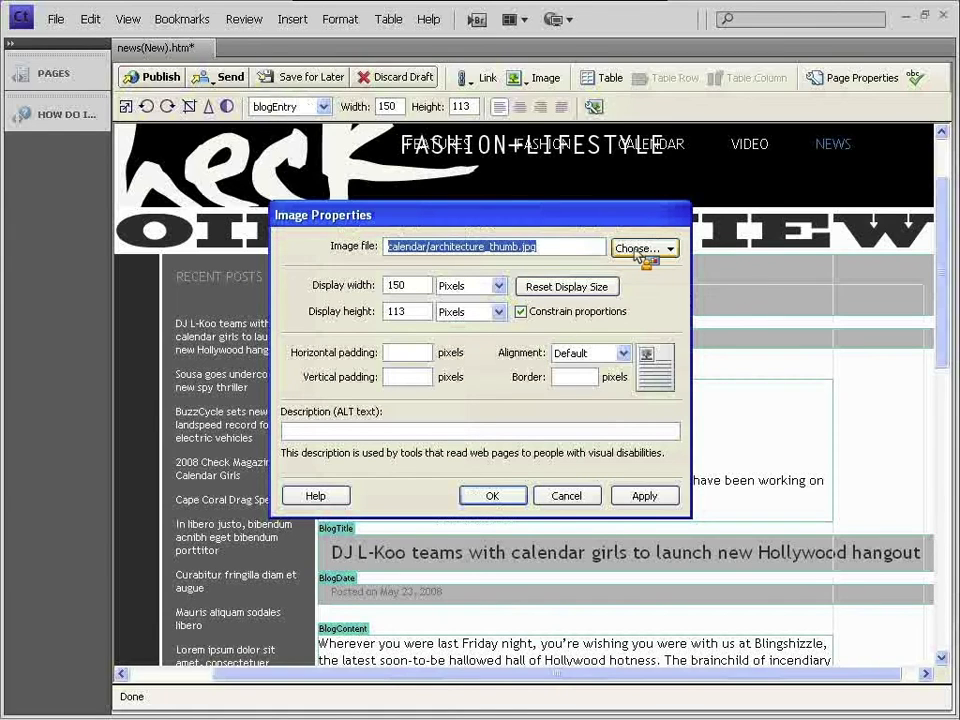
left_click(624, 354)
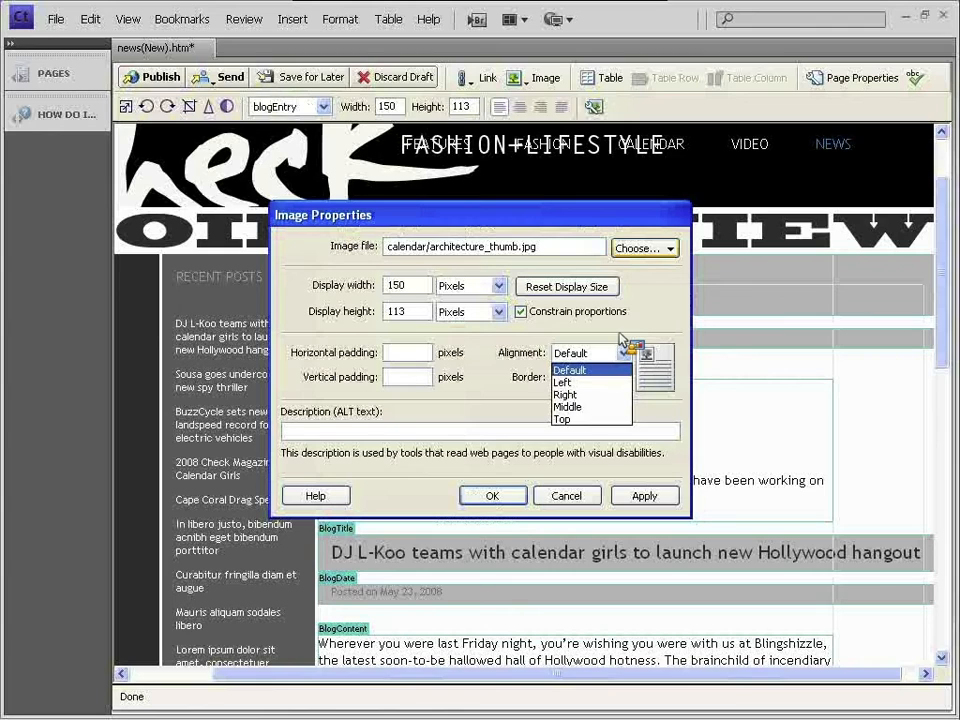
left_click(619, 335)
left_click(394, 355)
left_click(394, 372)
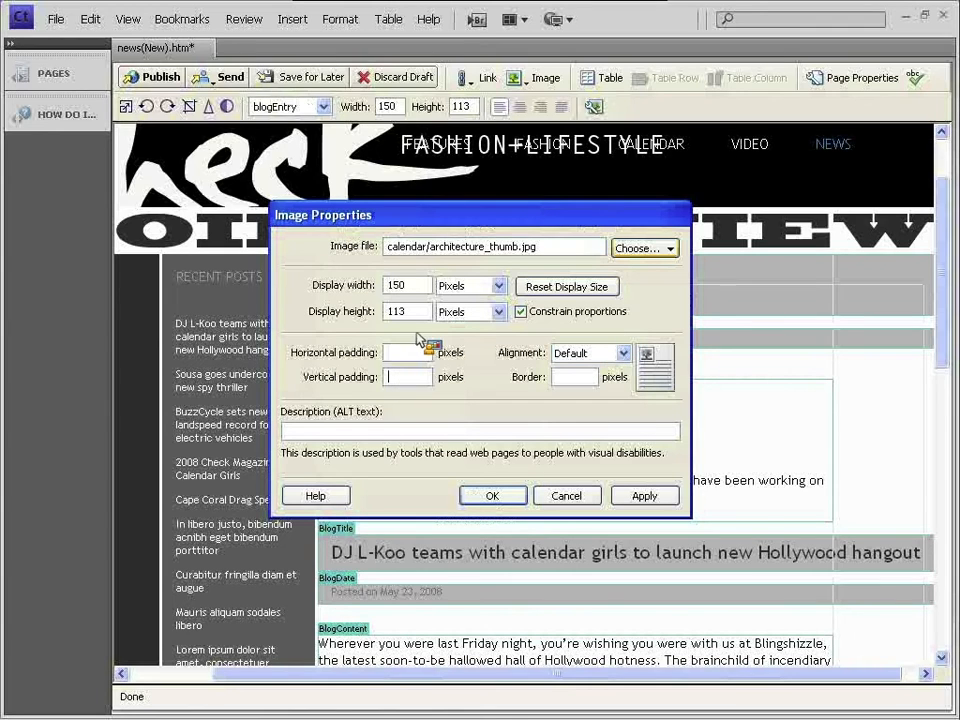
left_click(566, 497)
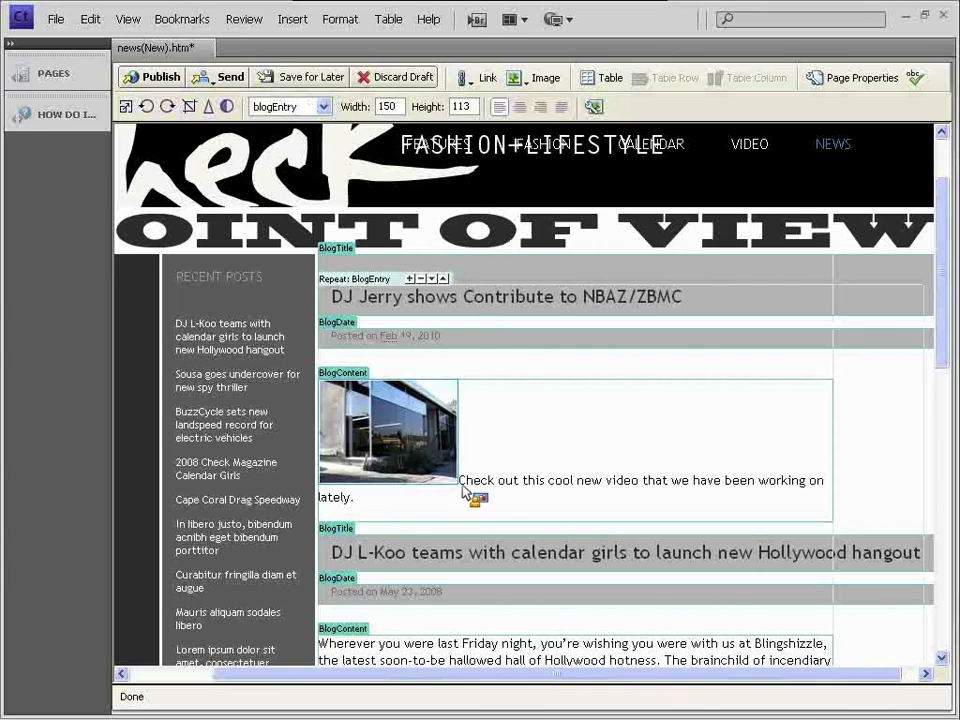
- Delete the caption and the thumbnail, then paste the video sentence back as the post body
left_click_drag(462, 490, 355, 505)
key("ctrl+c")
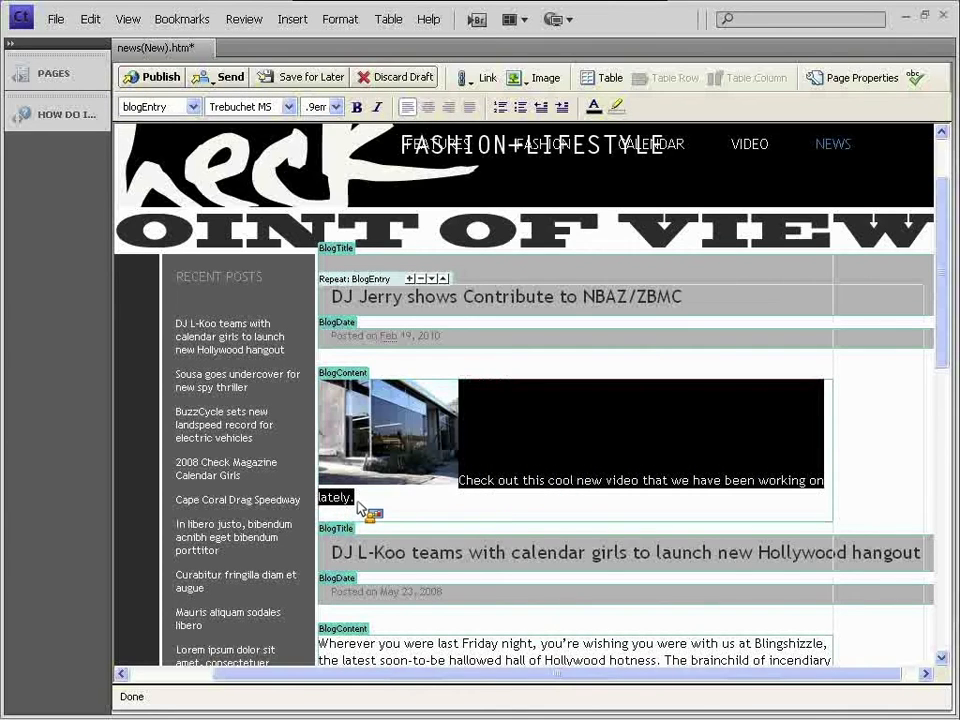
key("Delete")
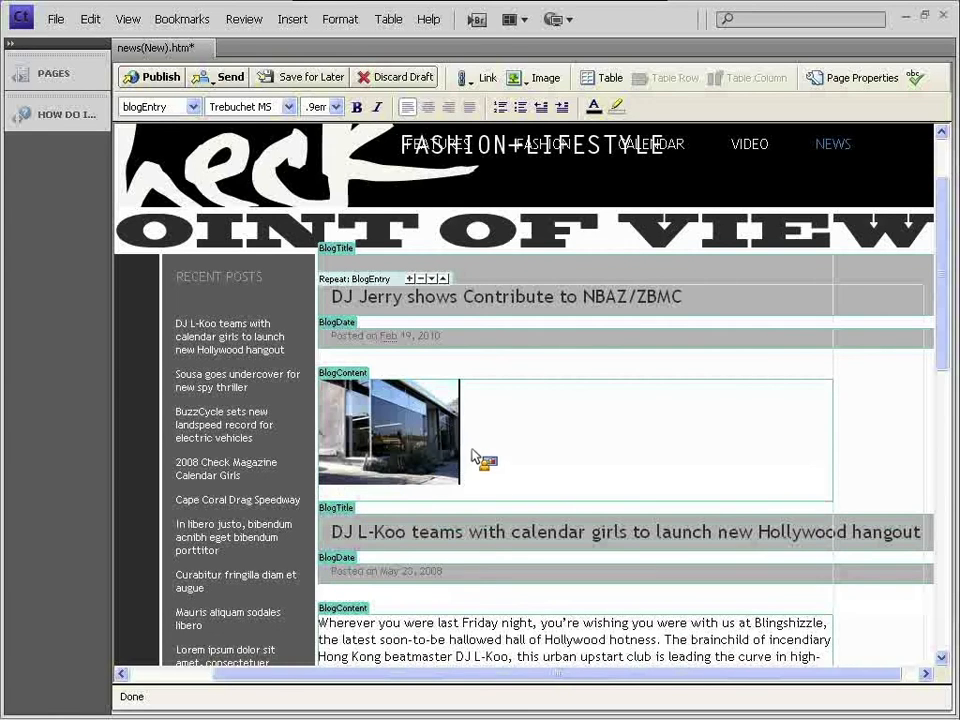
left_click(400, 455)
key("Delete")
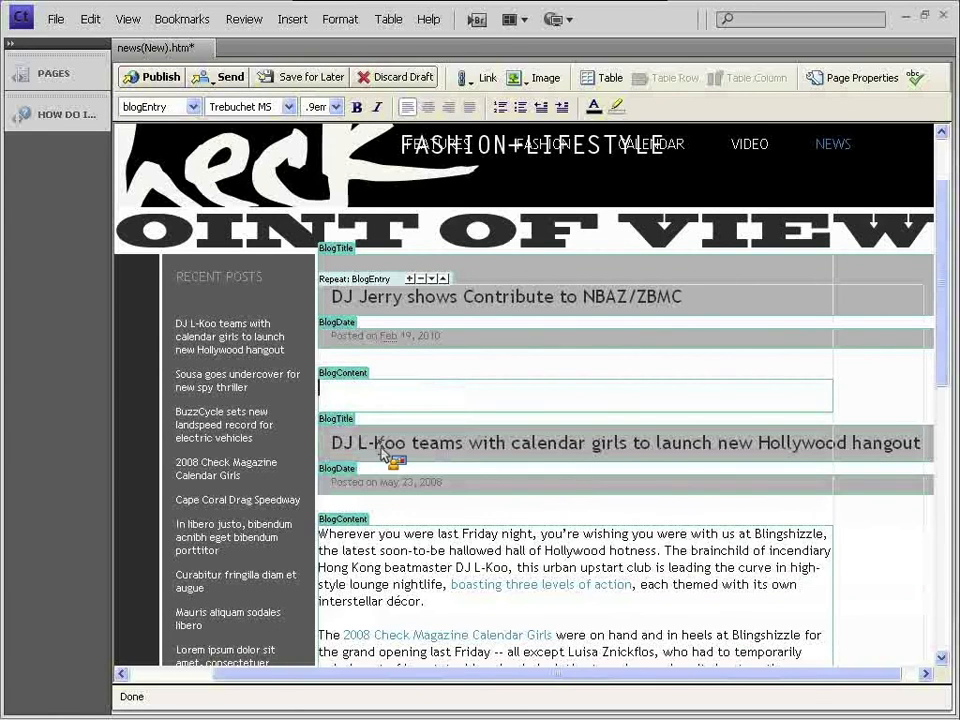
key("ctrl+v")
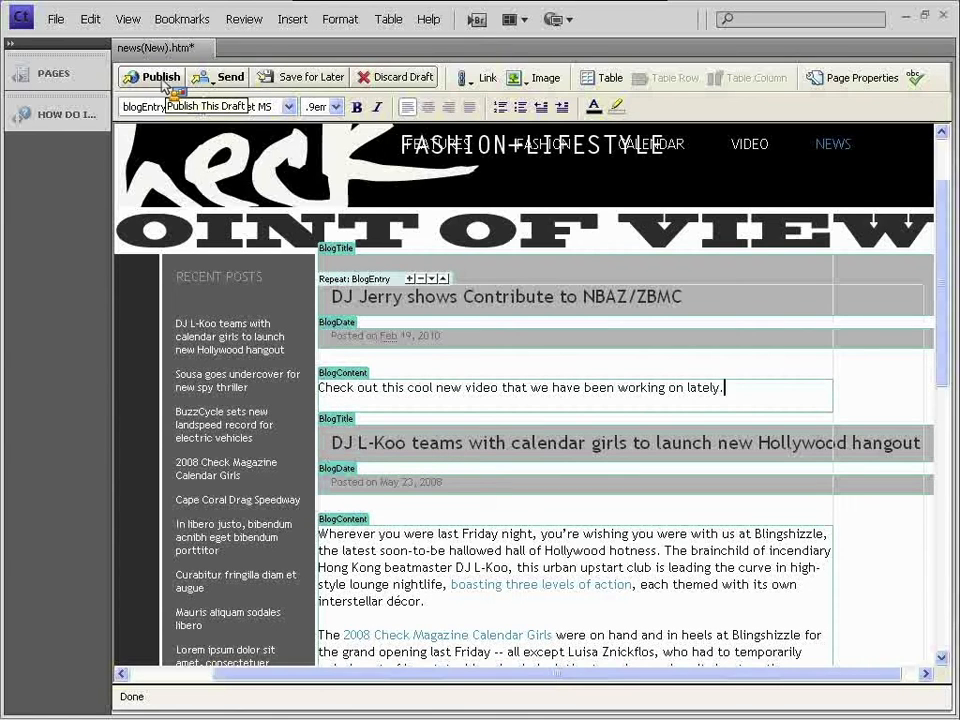
left_click(211, 80)
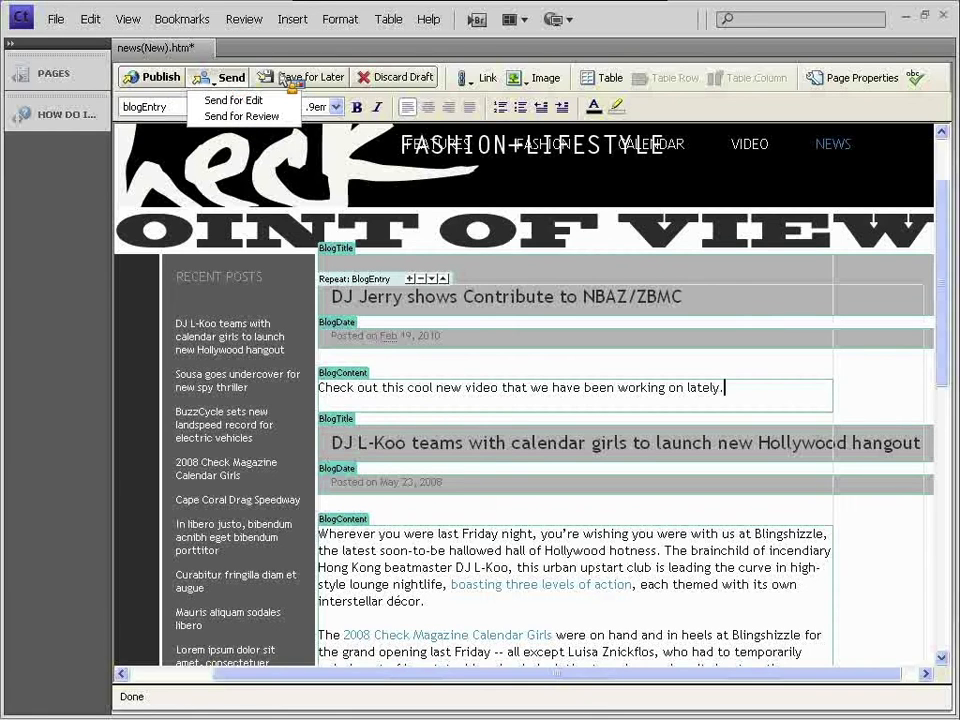
left_click(451, 79)
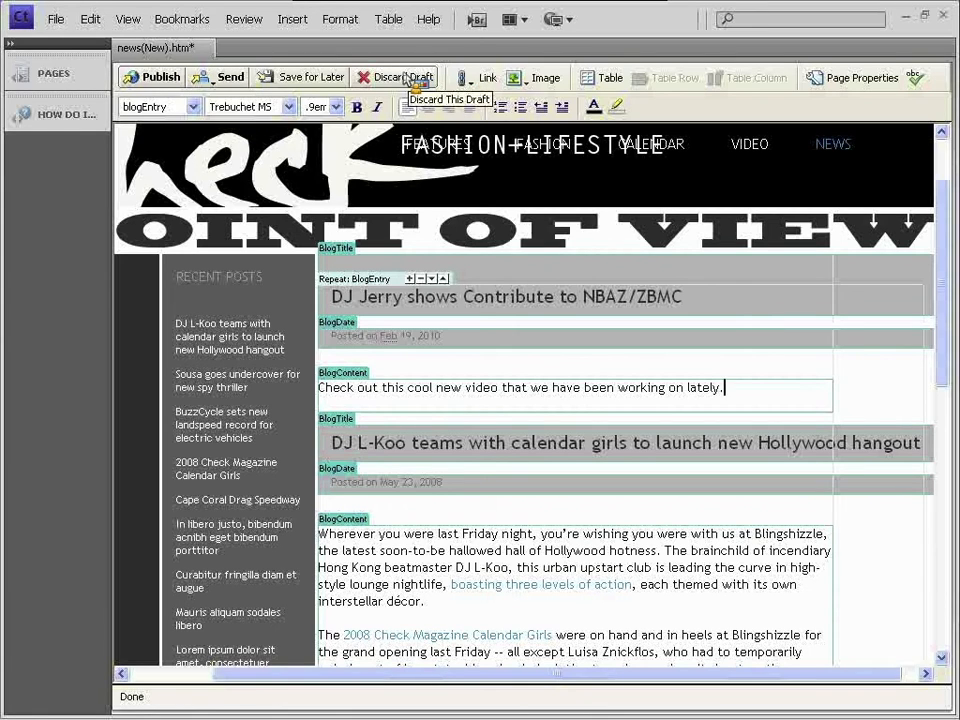
- Open administration for the Check :: Fashion+Lifestyle site and select news page.dwt under Workflow Association
left_click(558, 19)
left_click(590, 81)
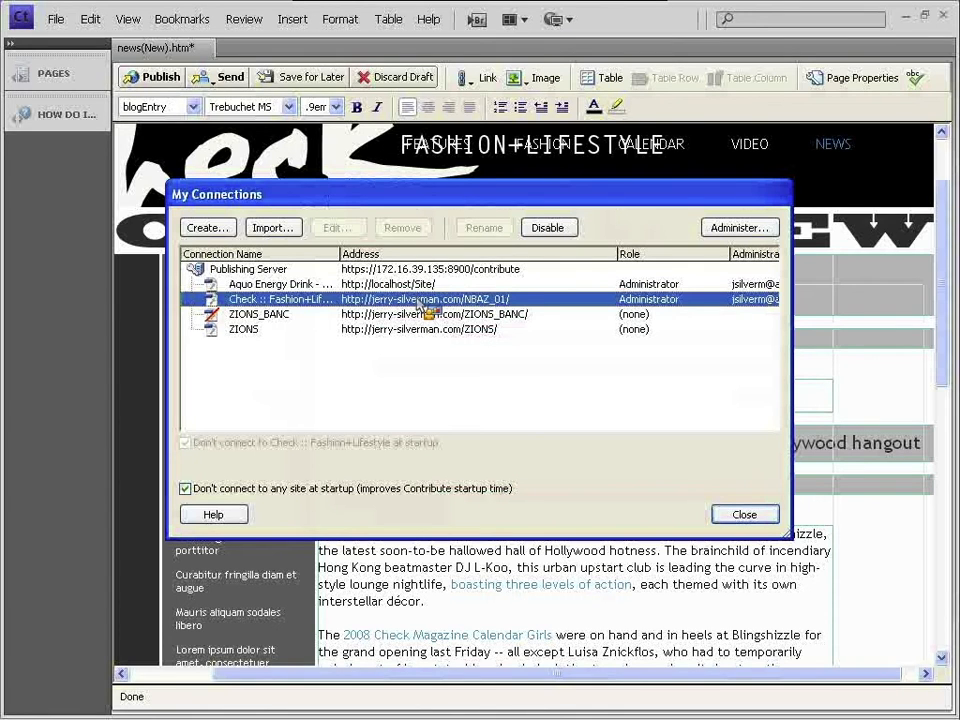
left_click(736, 226)
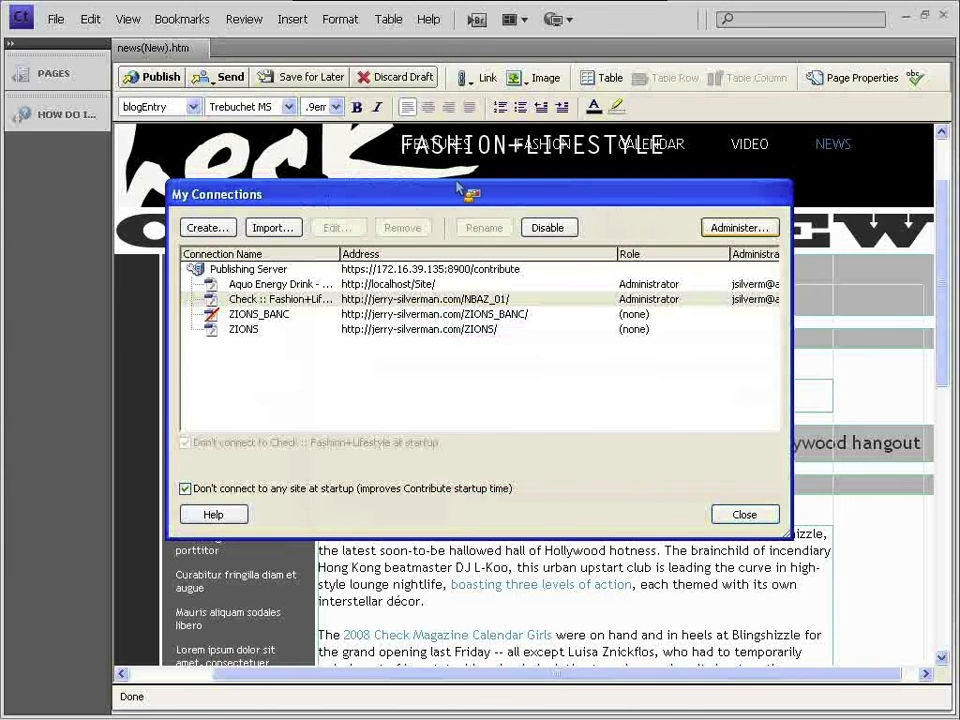
left_click(308, 325)
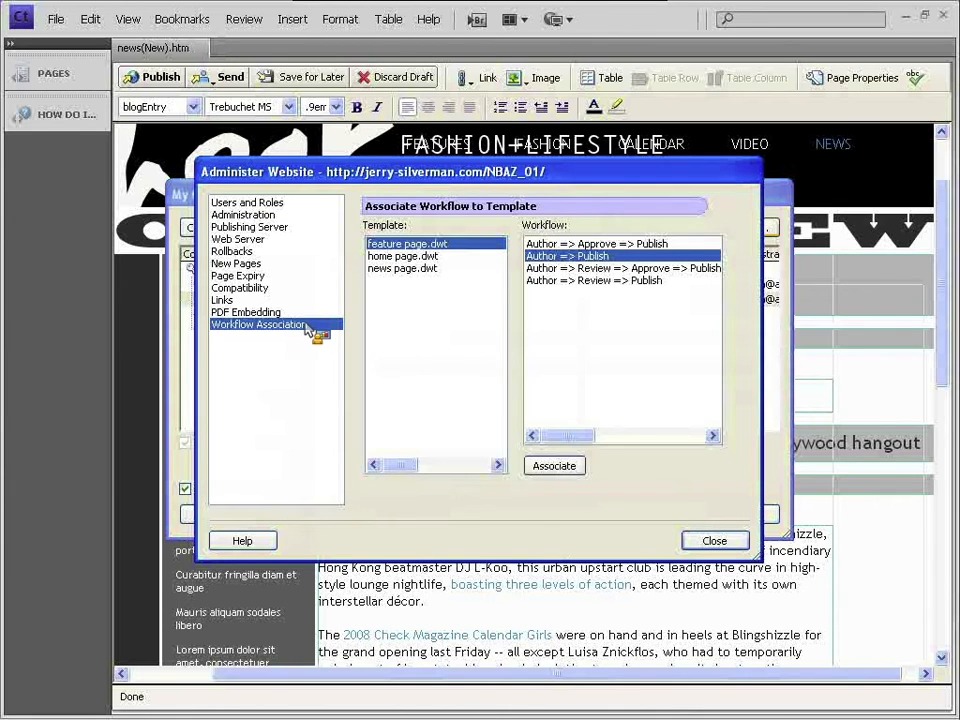
left_click(448, 268)
left_click(447, 257)
left_click(443, 246)
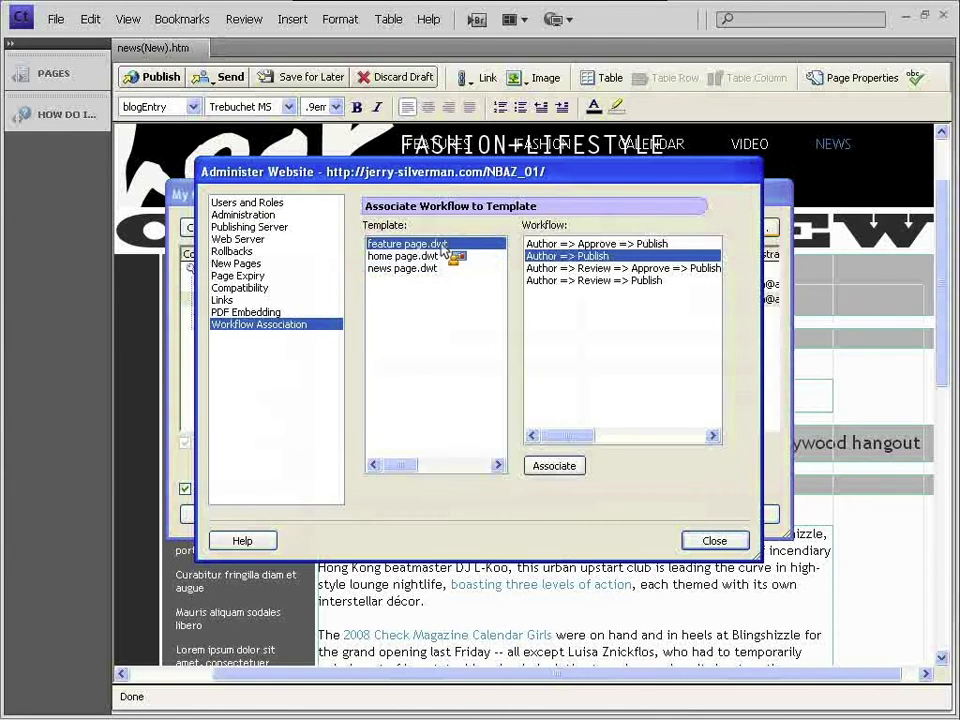
left_click(437, 270)
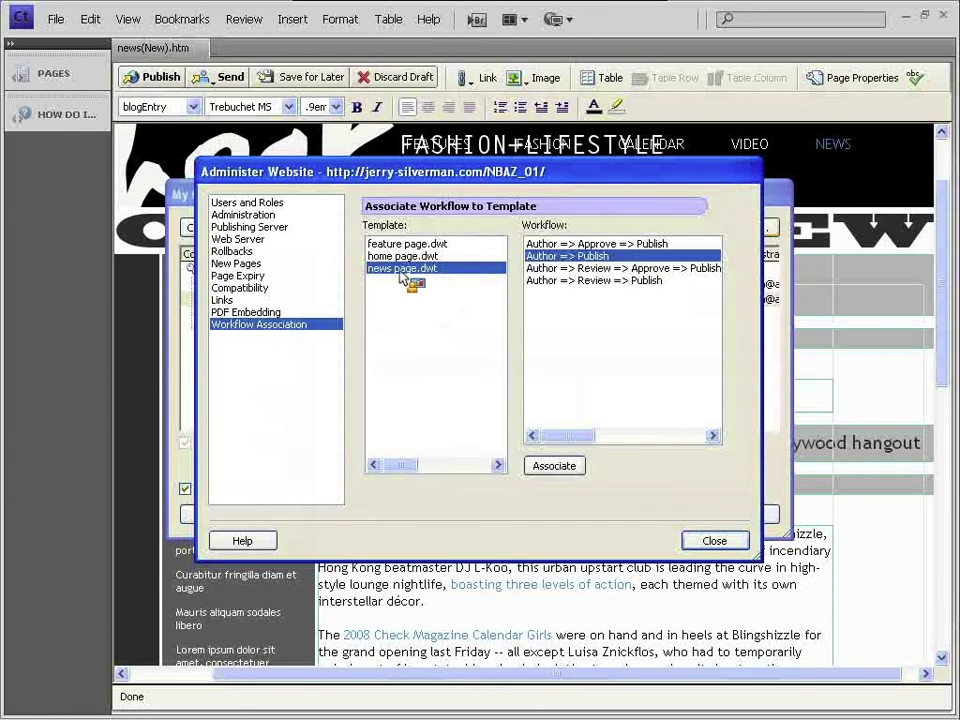
- Compare the Author/Review/Approve/Publish workflow choices for news page.dwt, then close administration and connections
left_click(561, 268)
left_click(565, 281)
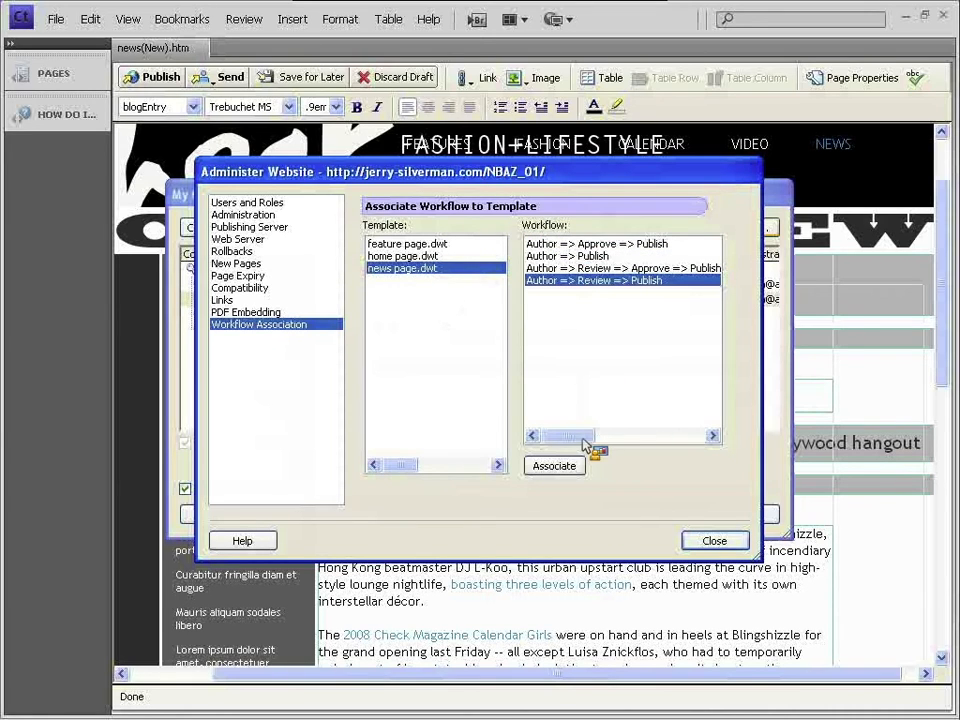
left_click(548, 245)
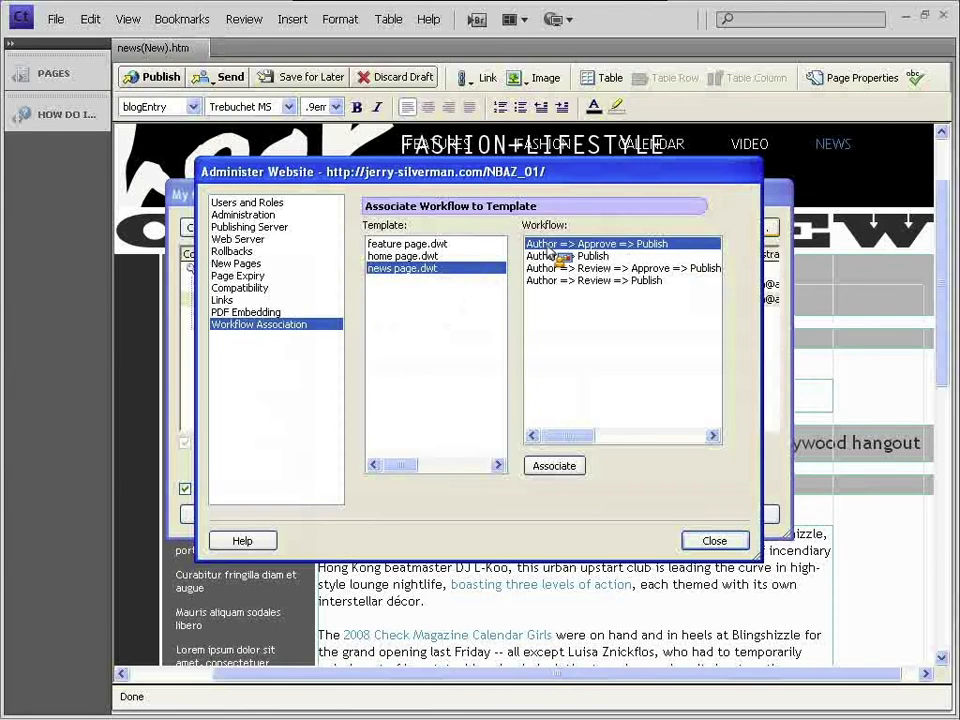
mouse_move(548, 250)
left_mouse_down()
mouse_move(649, 250)
mouse_move(539, 260)
left_mouse_up()
left_click(553, 256)
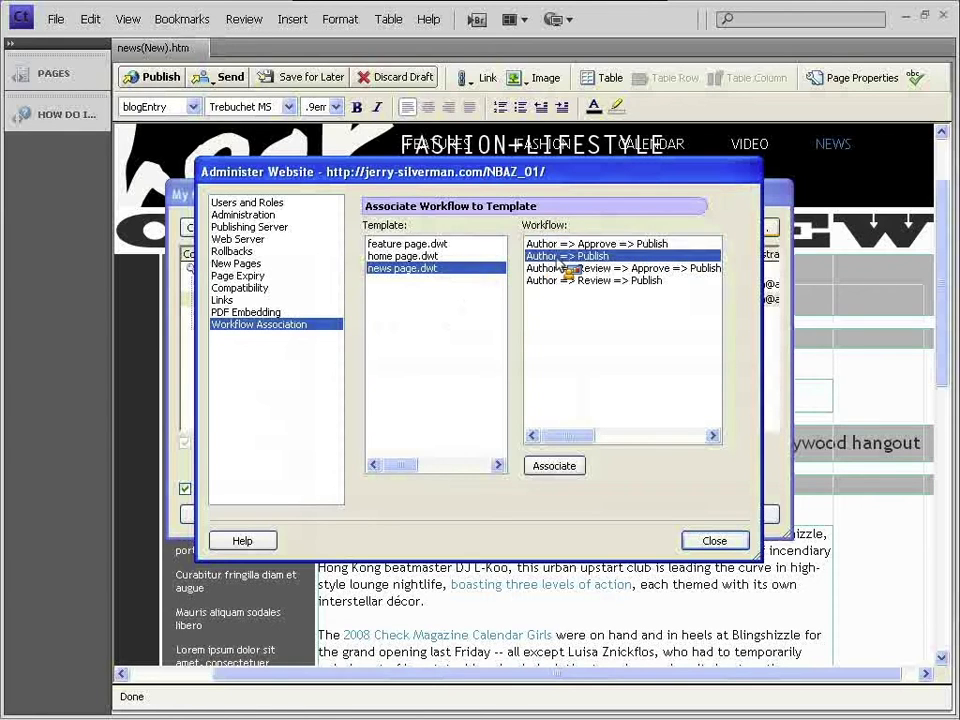
left_click(563, 268)
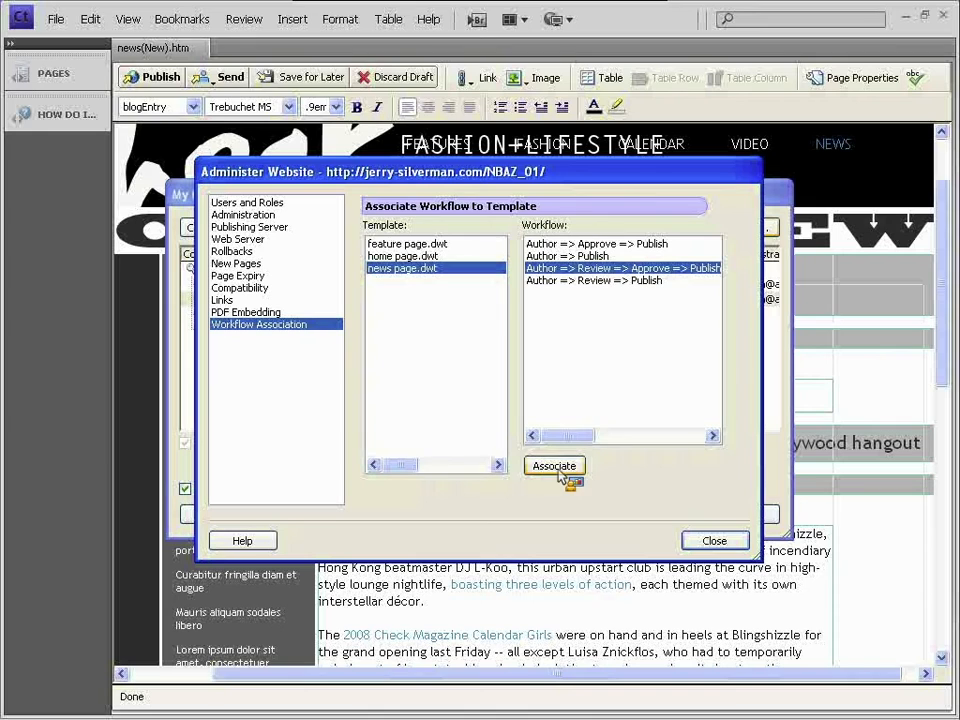
mouse_move(580, 440)
left_mouse_down()
mouse_move(610, 443)
mouse_move(591, 443)
left_mouse_up()
left_click(562, 281)
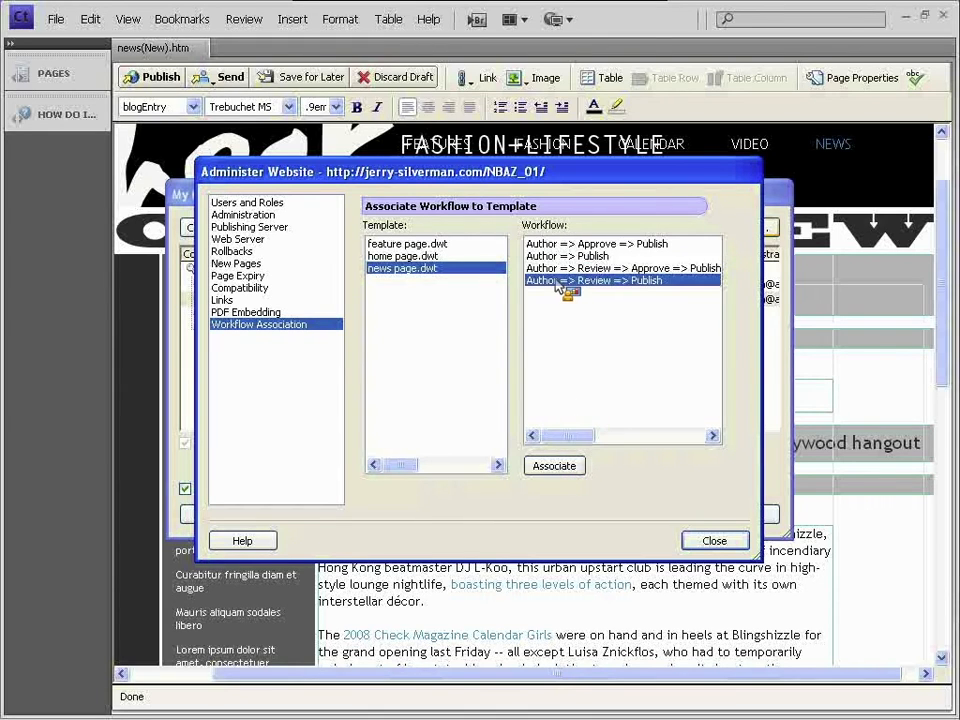
left_click(592, 271)
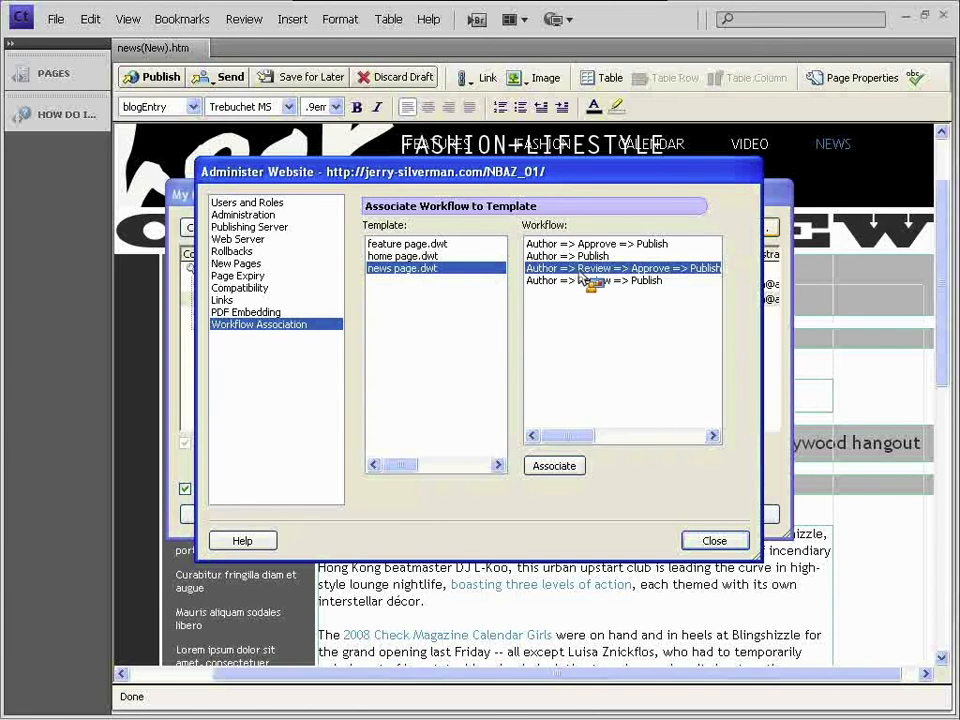
left_click(716, 541)
left_click(745, 515)
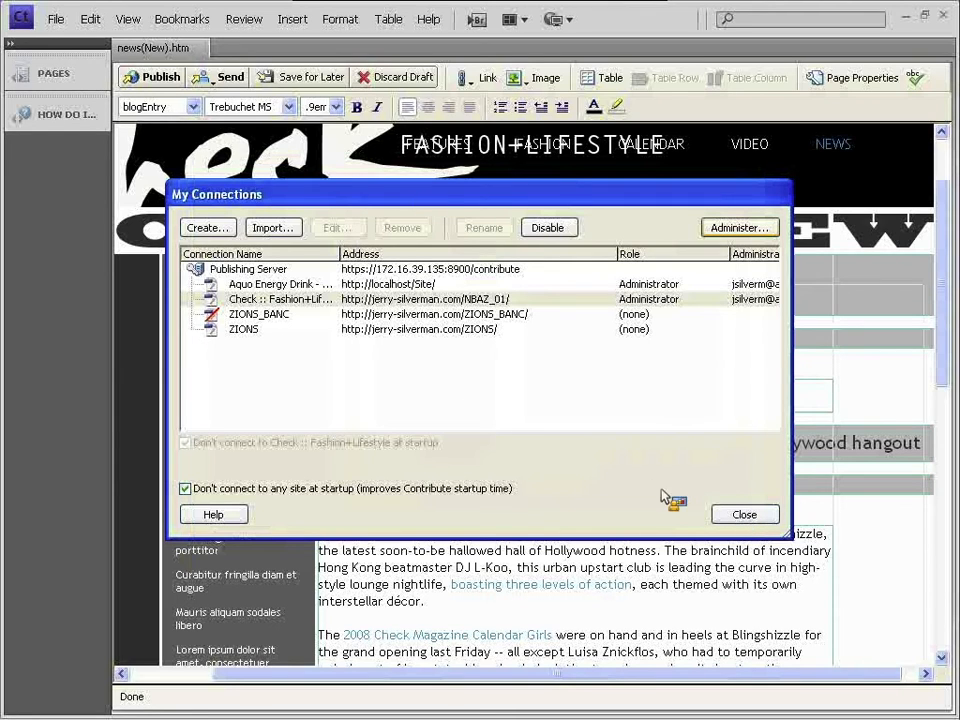
left_click(761, 517)
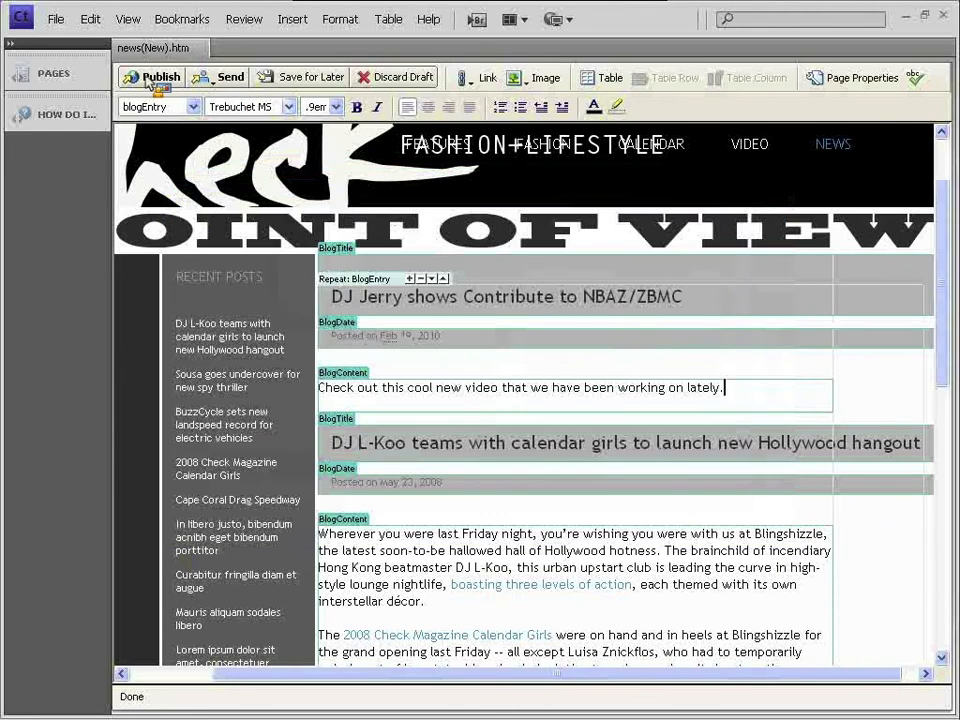
- Choose Send for Review from the Send button's dropdown for the news draft
left_click(155, 77)
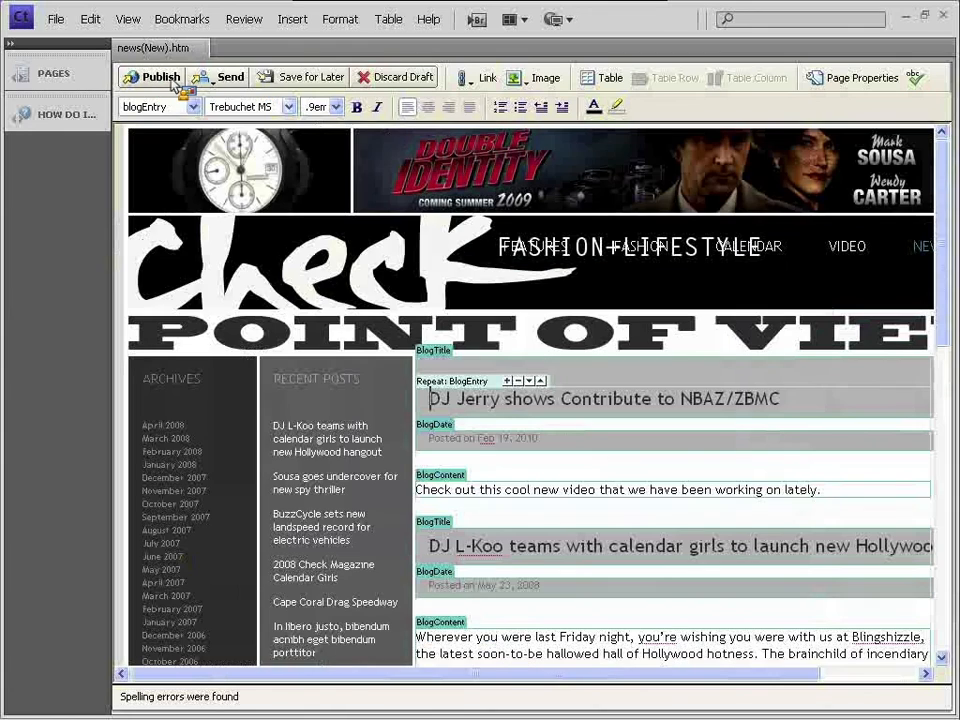
left_click(217, 80)
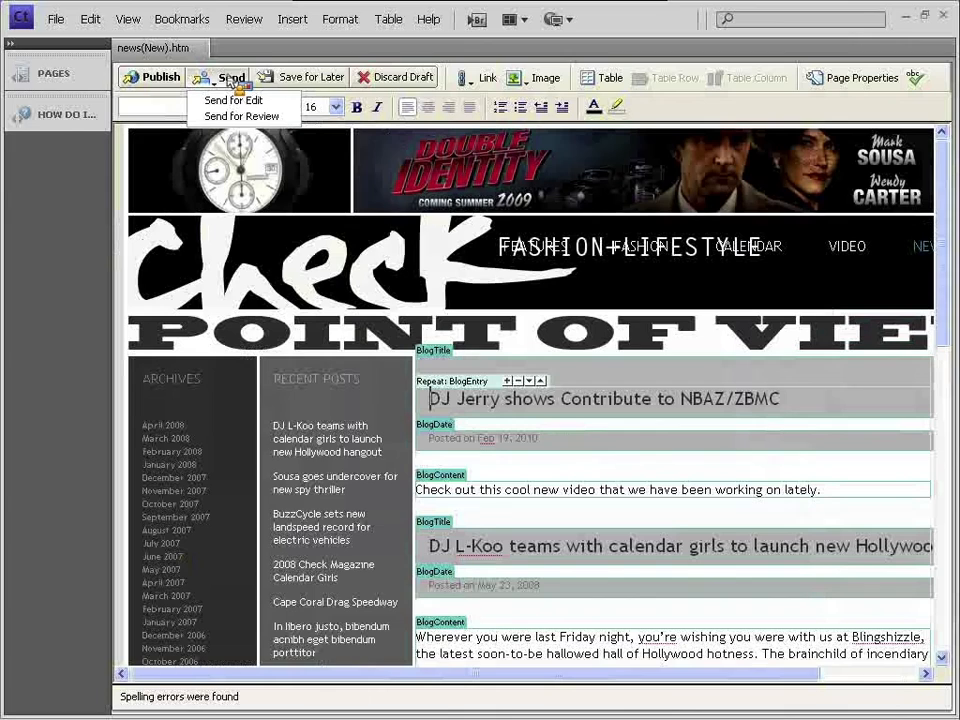
left_click(232, 55)
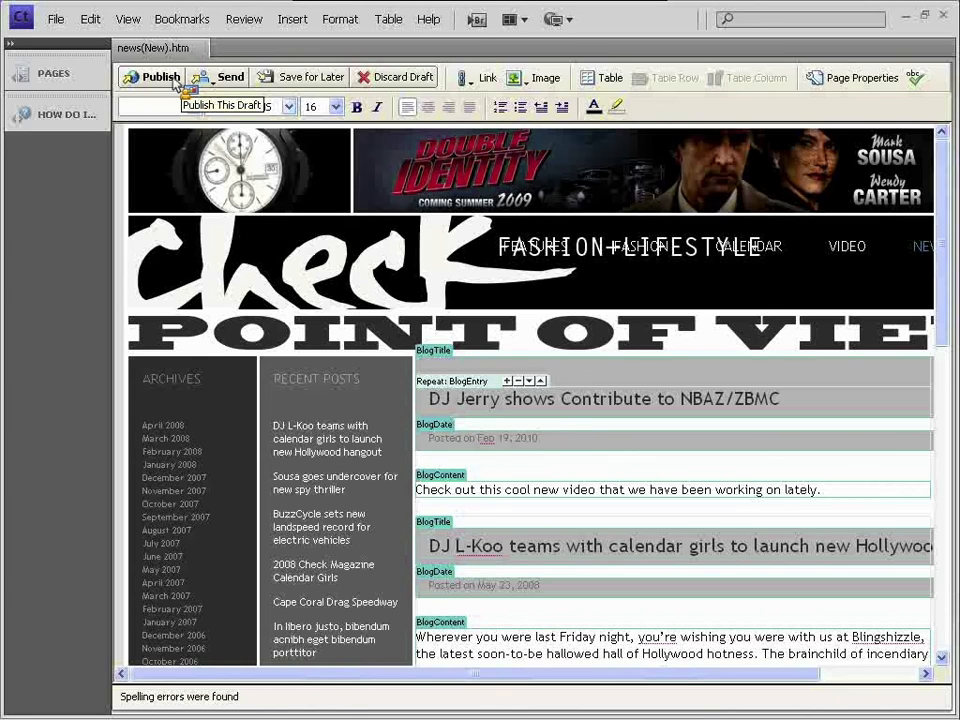
left_click(225, 80)
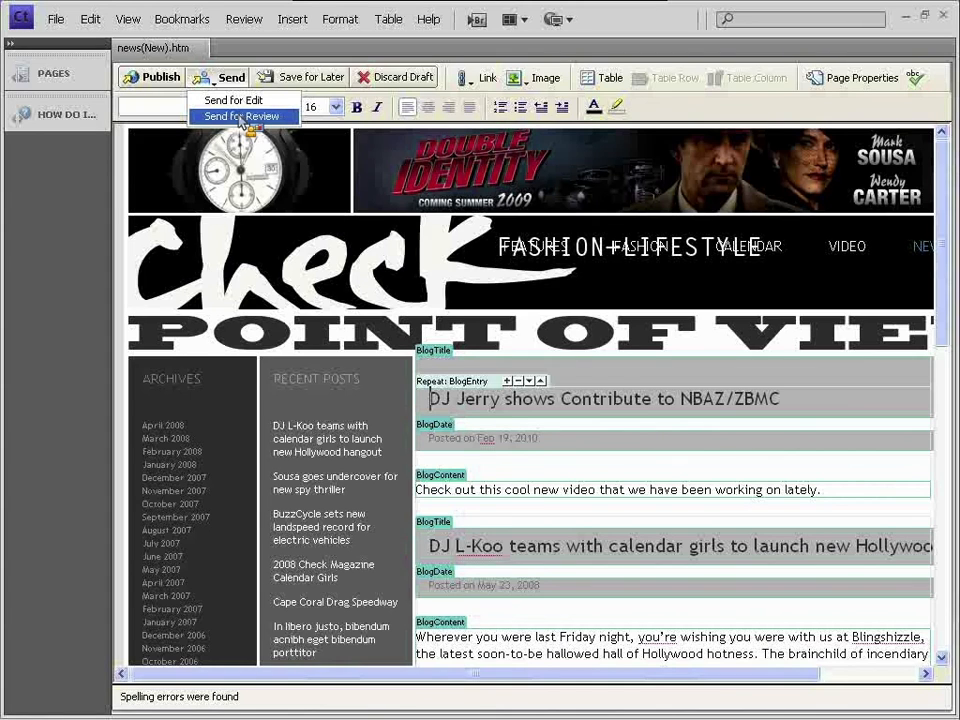
left_click(241, 117)
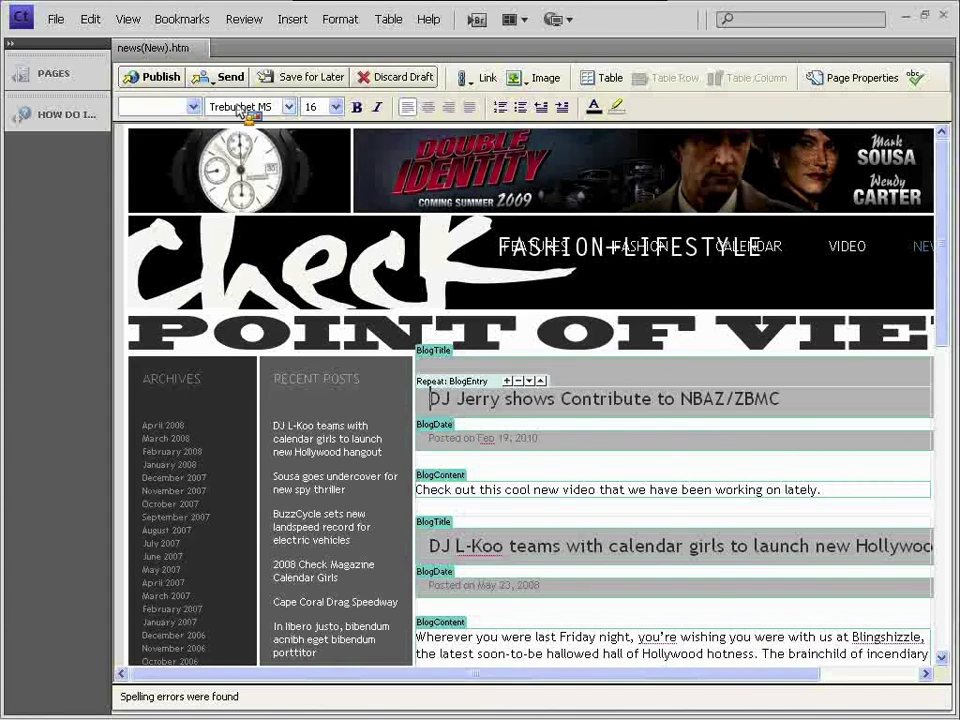
- Address the draft to the Writer with a note asking for new content to publish
left_click(388, 309)
left_click(438, 446)
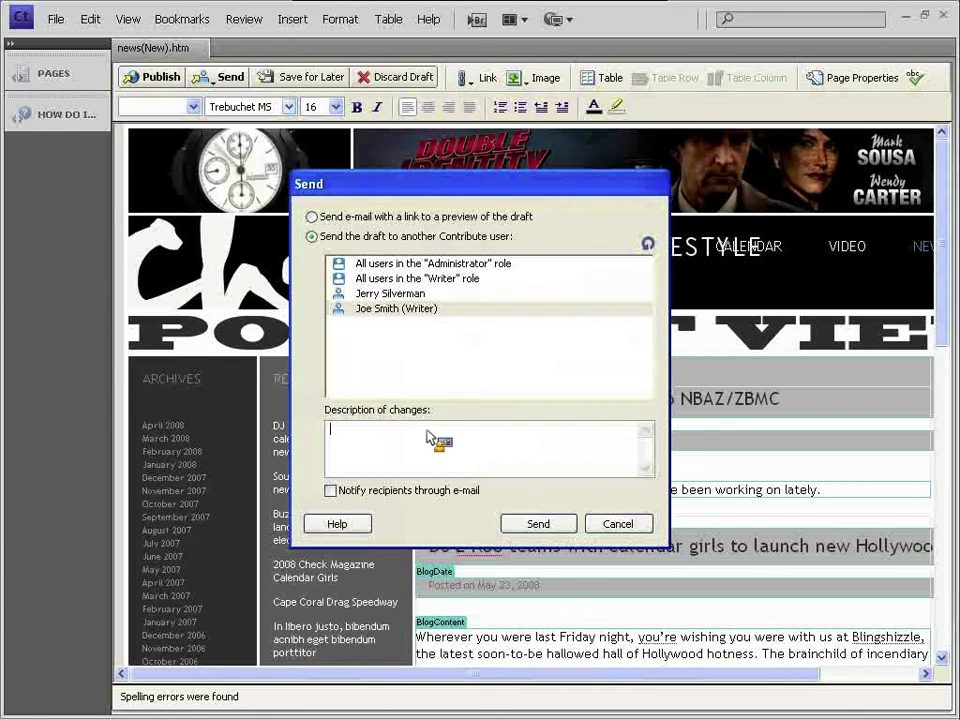
type("Hey Joe, I started a new blog post. Plea")
key("BackSpace")
key("BackSpace")
type("ease give me y")
type("o")
key("BackSpace")
key("BackSpace")
type("some ")
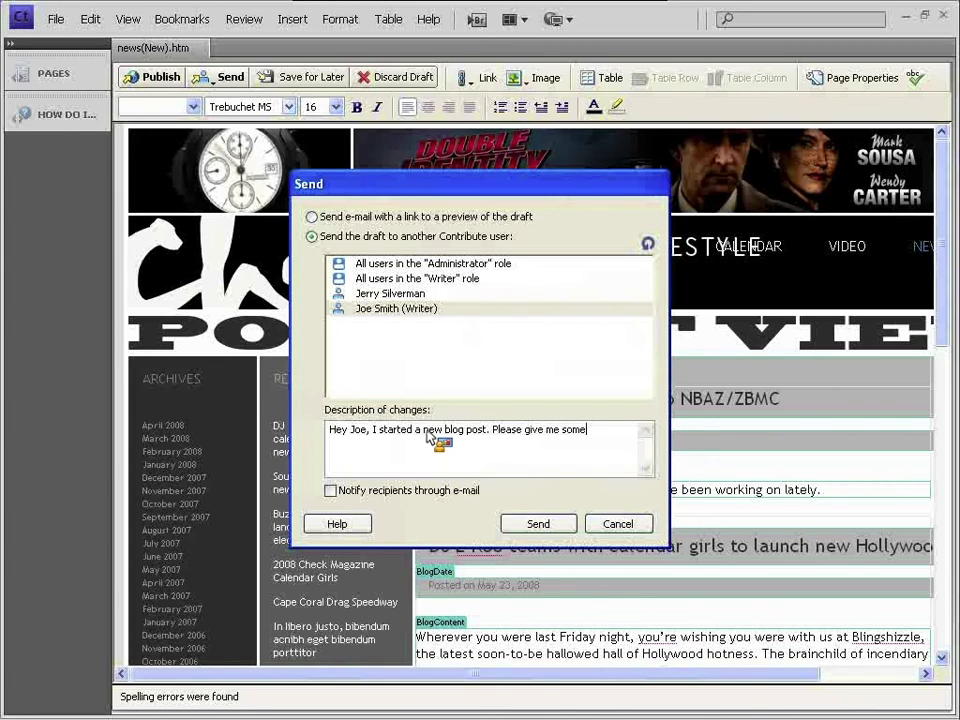
type("new criteri")
key("BackSpace")
key("BackSpace")
key("BackSpace")
key("BackSpace")
key("BackSpace")
key("BackSpace")
key("BackSpace")
key("BackSpace")
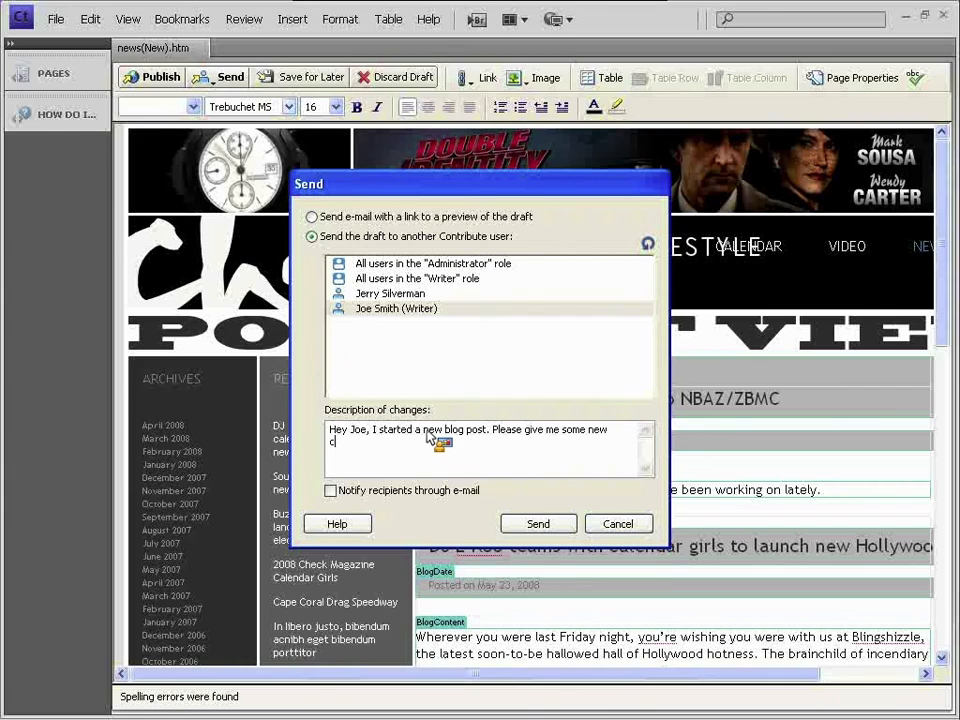
type("content and send it back so I can publi")
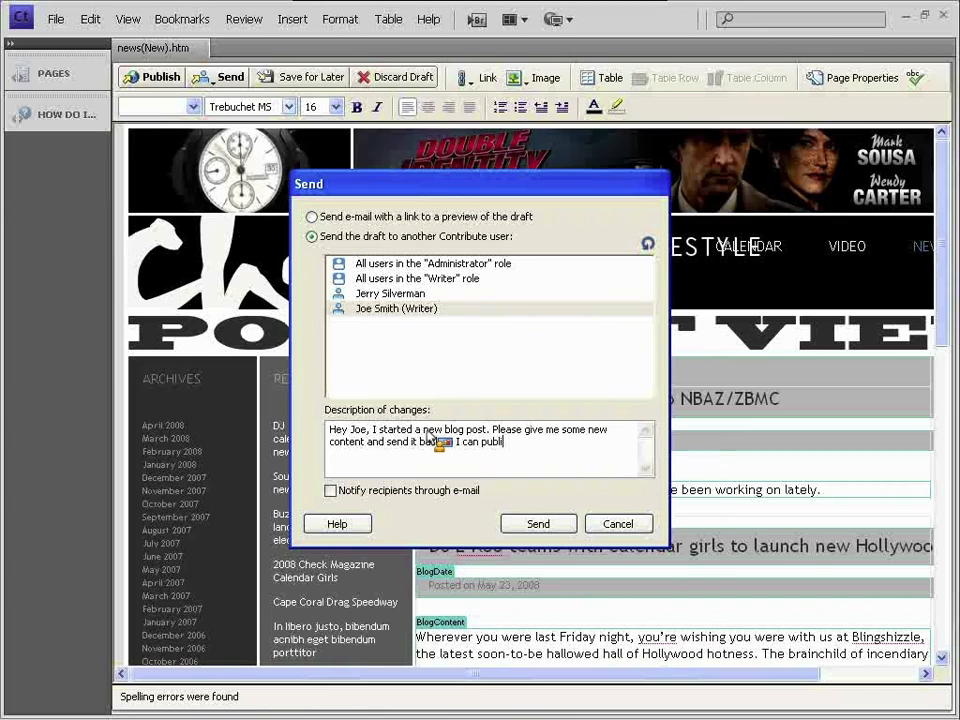
type("sh. Thanks!")
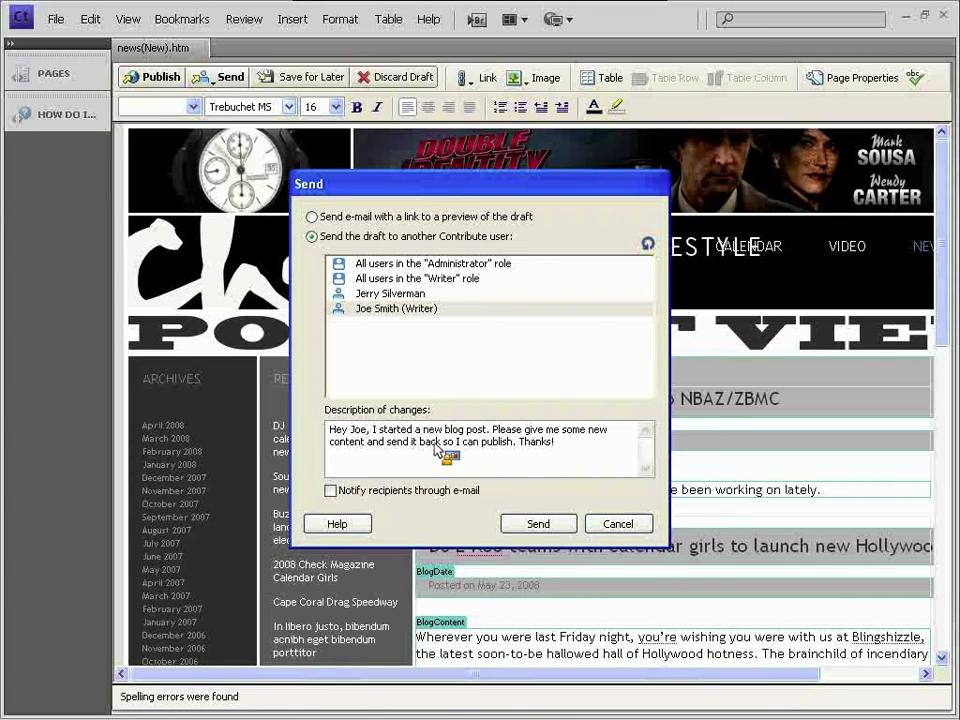
- Leave e-mail notification of recipients off and send the draft
left_click(404, 490)
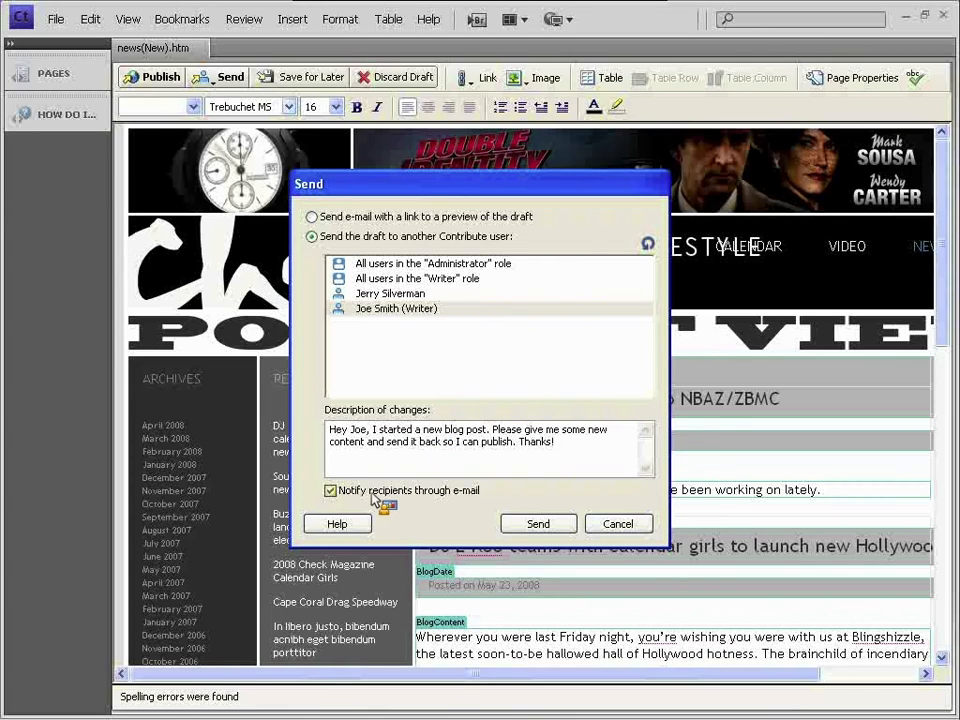
left_click(363, 311)
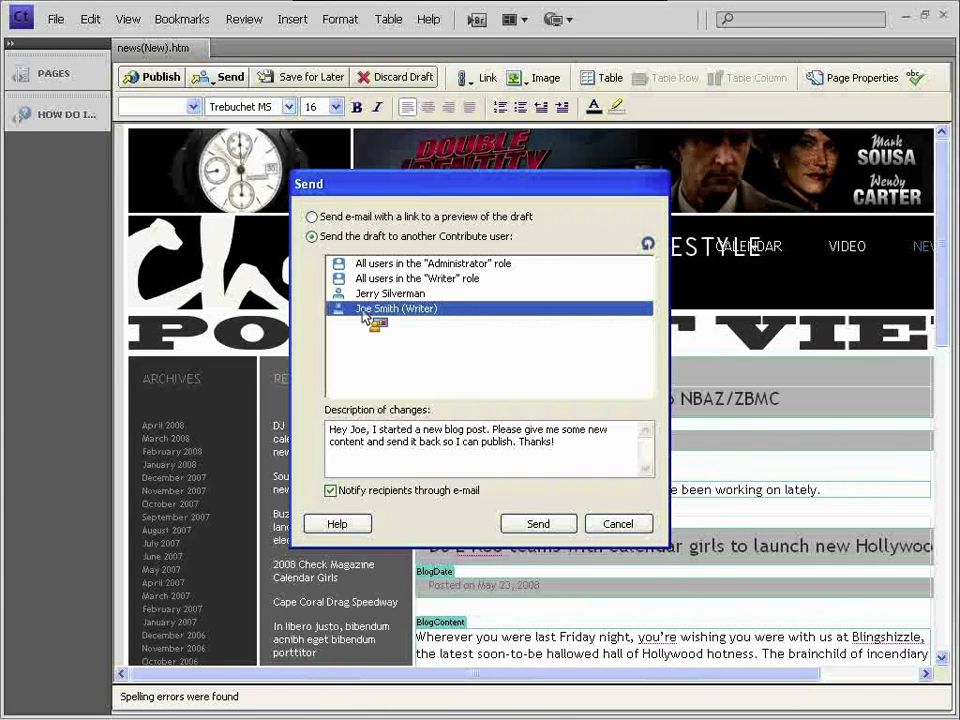
left_click(404, 491)
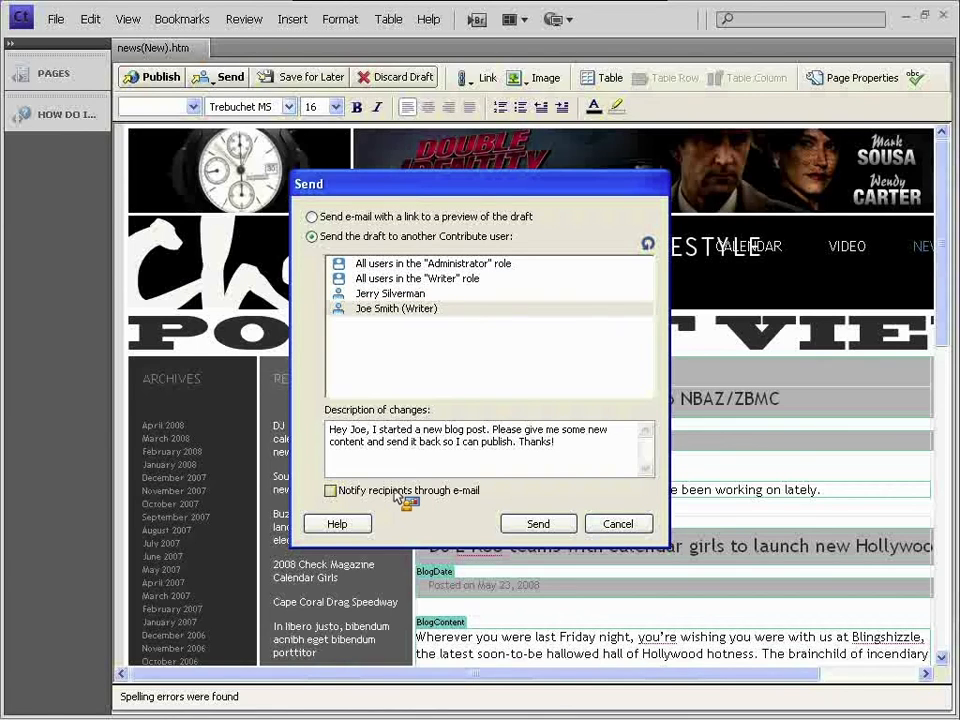
left_click(537, 530)
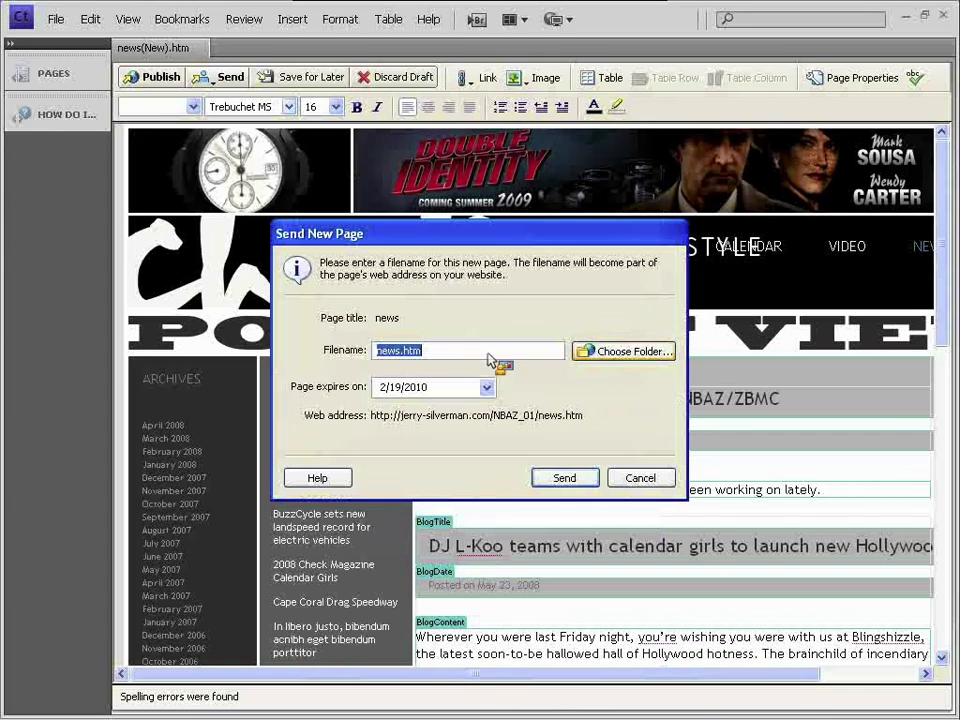
- Set the news.htm page to expire on 2/20/2010 and dismiss the page-region error
left_click(445, 389)
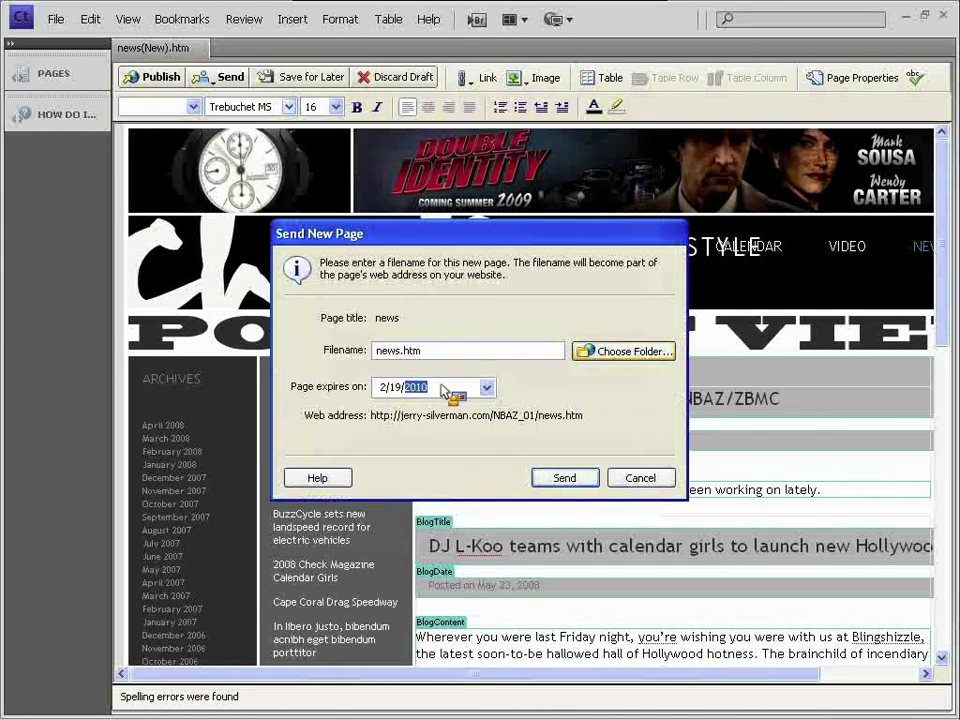
left_click(487, 389)
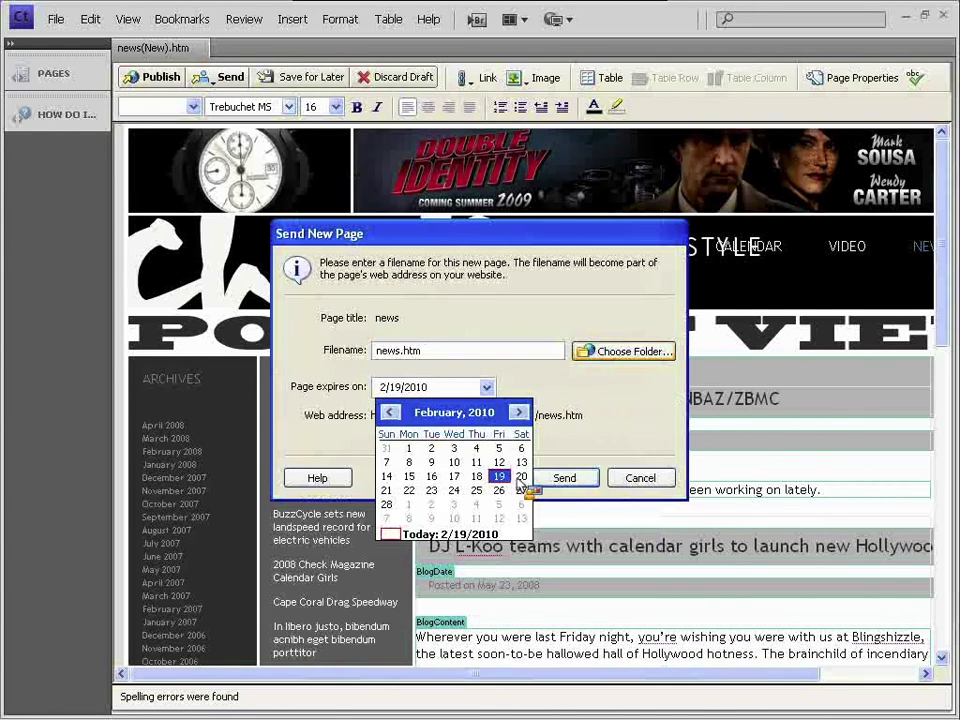
left_click(506, 478)
left_click(488, 387)
left_click(522, 478)
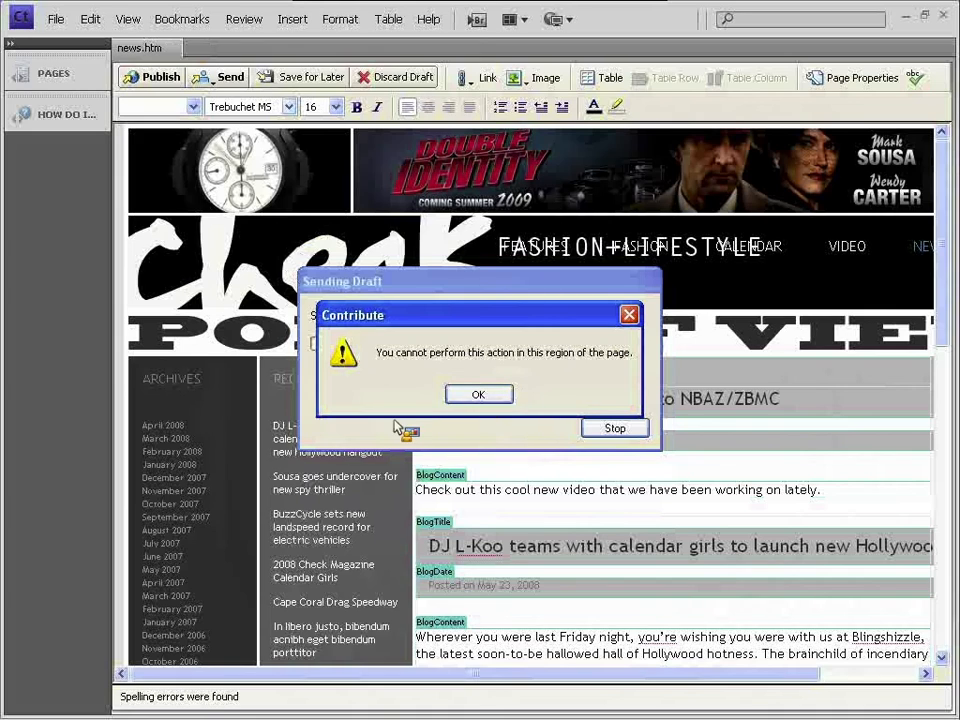
left_click(478, 394)
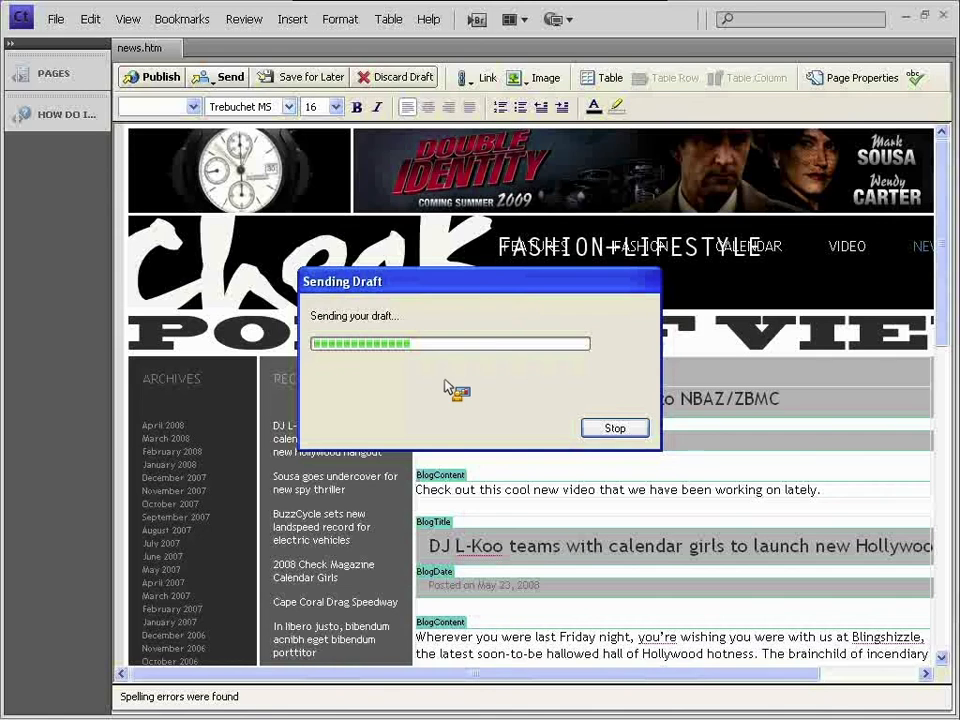
- Glance at the Mac copy of Contribute, then acknowledge the 'Your draft has been sent' message
key("super+Tab")
left_click(866, 352)
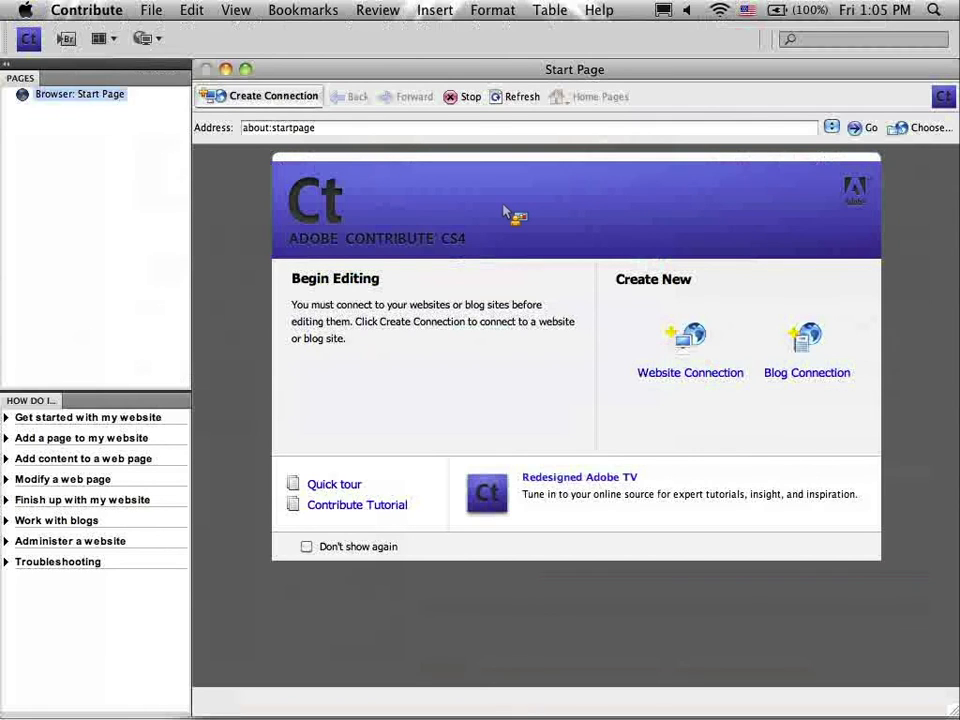
key("super+Tab")
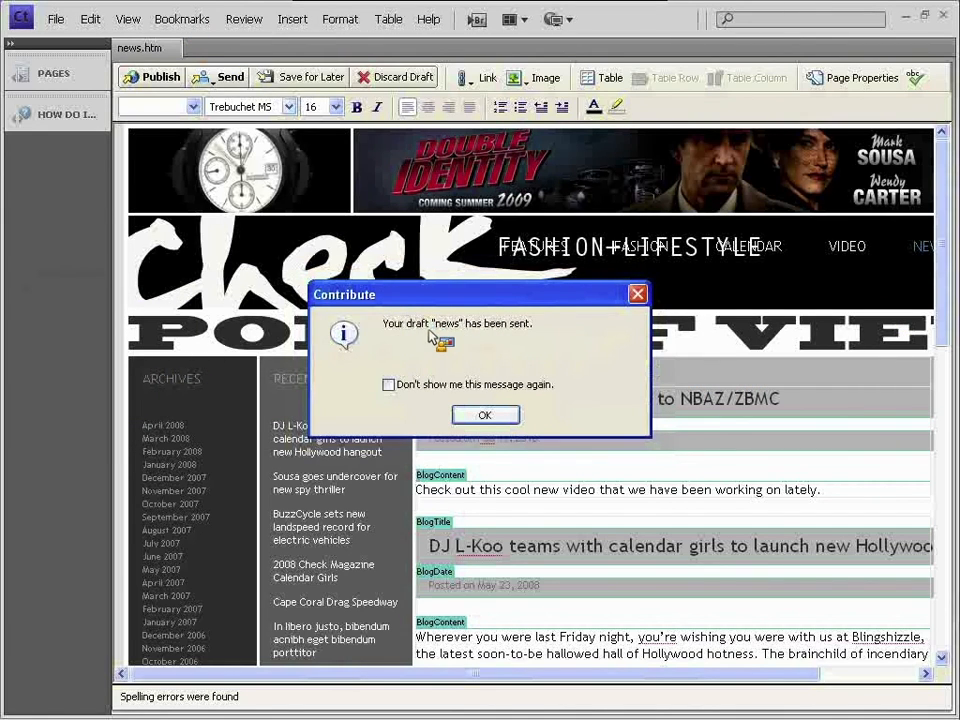
left_click(505, 416)
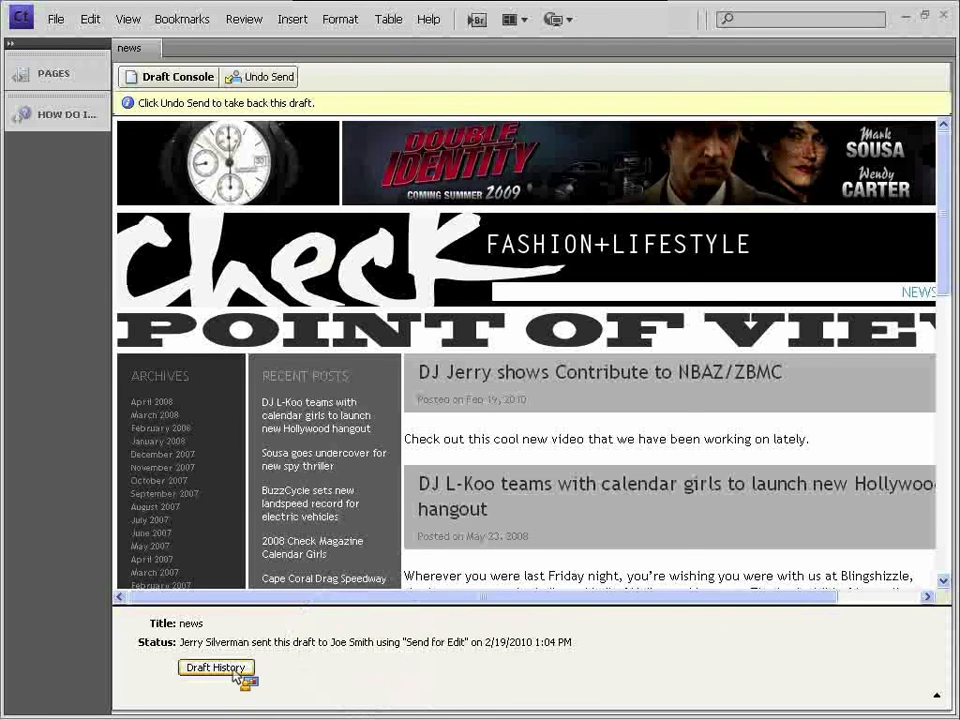
- Review the news draft's history, recipients and Send for Edit entry, then open Draft Console
left_click(216, 667)
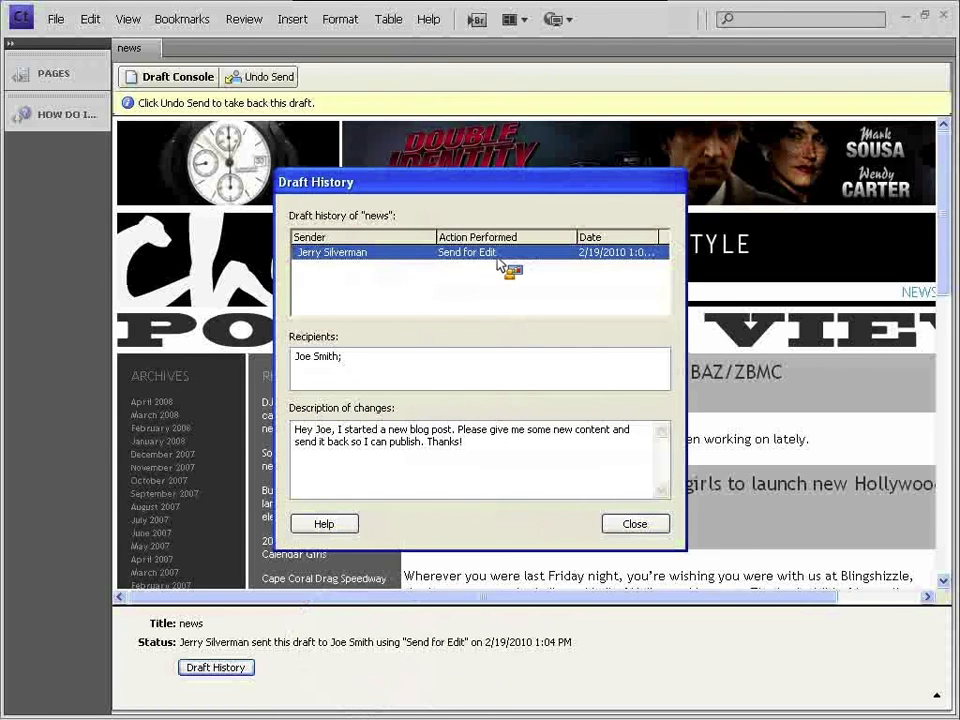
left_click(394, 358)
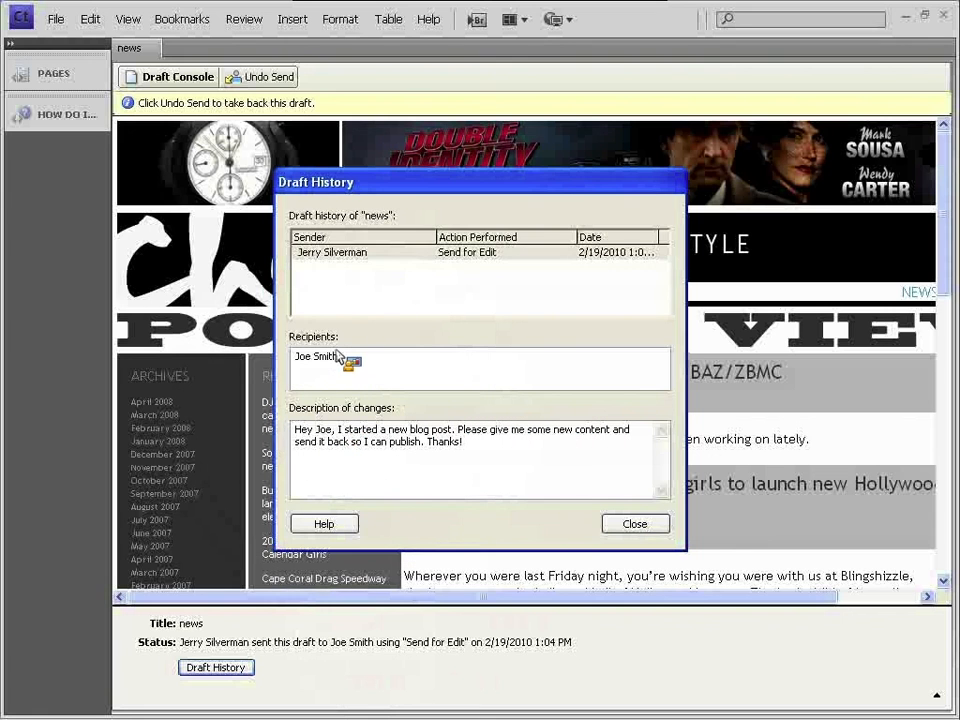
left_click(316, 255)
left_click(317, 263)
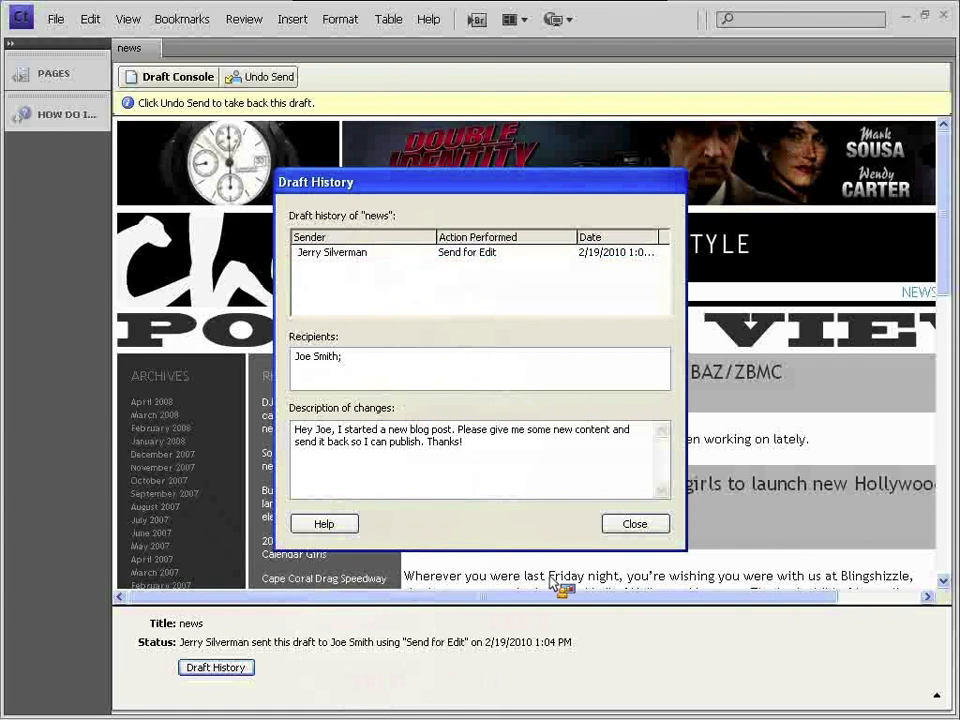
left_click(636, 525)
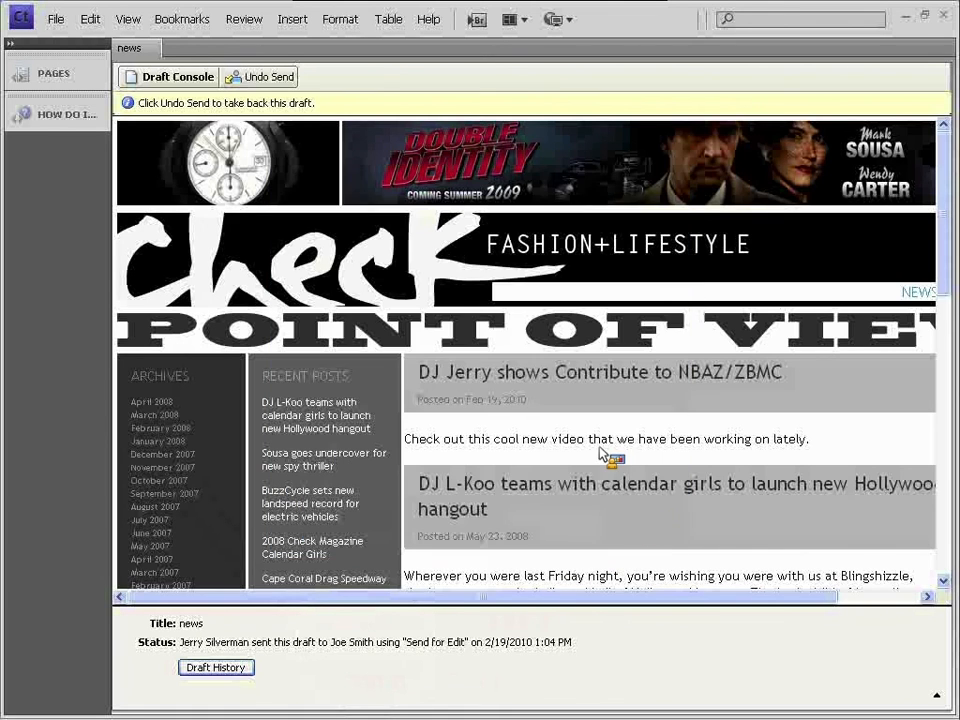
left_click(195, 82)
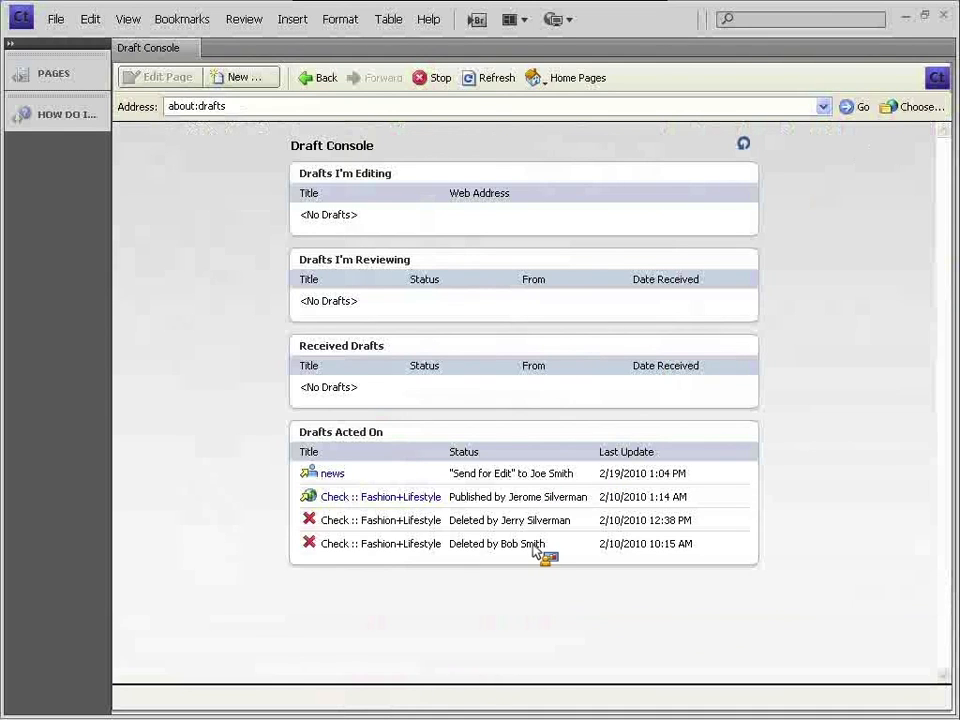
- Inspect the Drafts Acted On entries, their statuses and update times, then minimize Contribute
left_click_drag(472, 524, 501, 525)
left_click(501, 525)
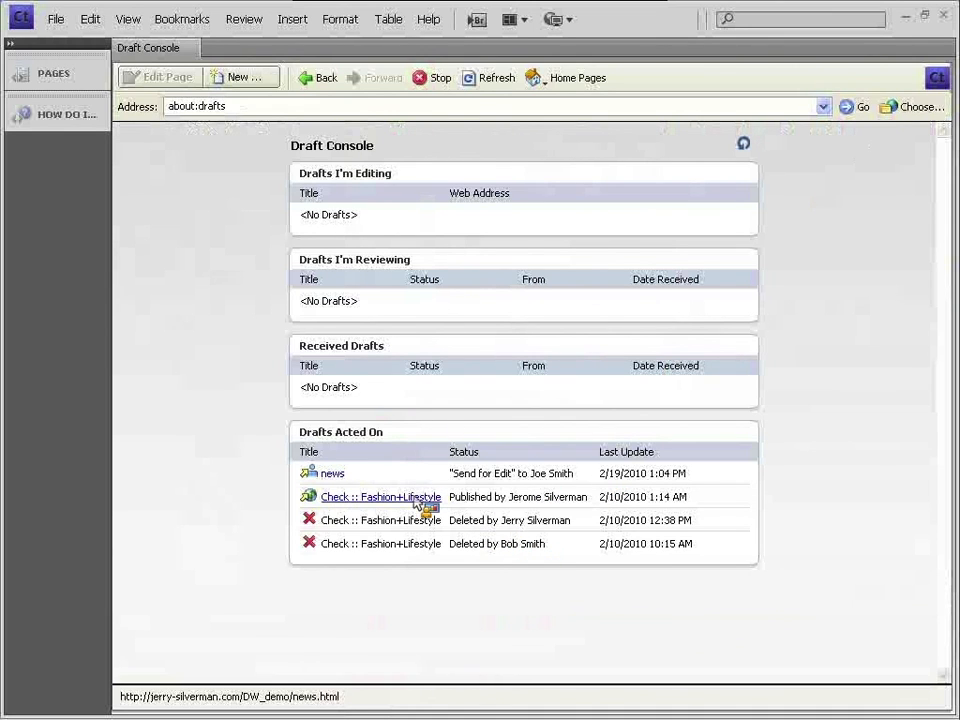
left_click_drag(450, 544, 306, 528)
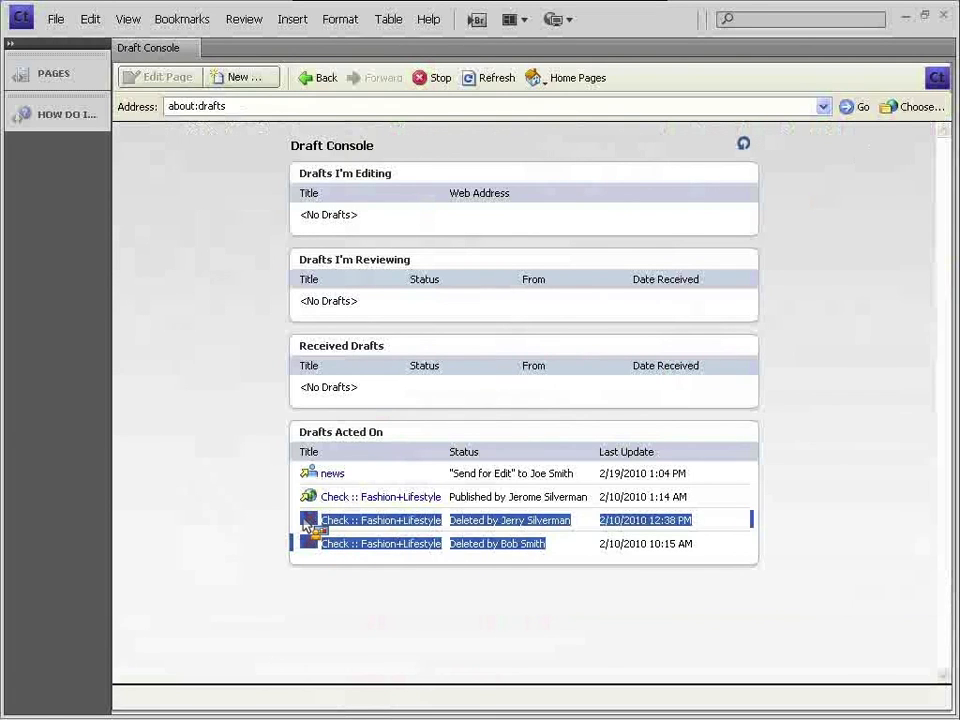
left_click(308, 522)
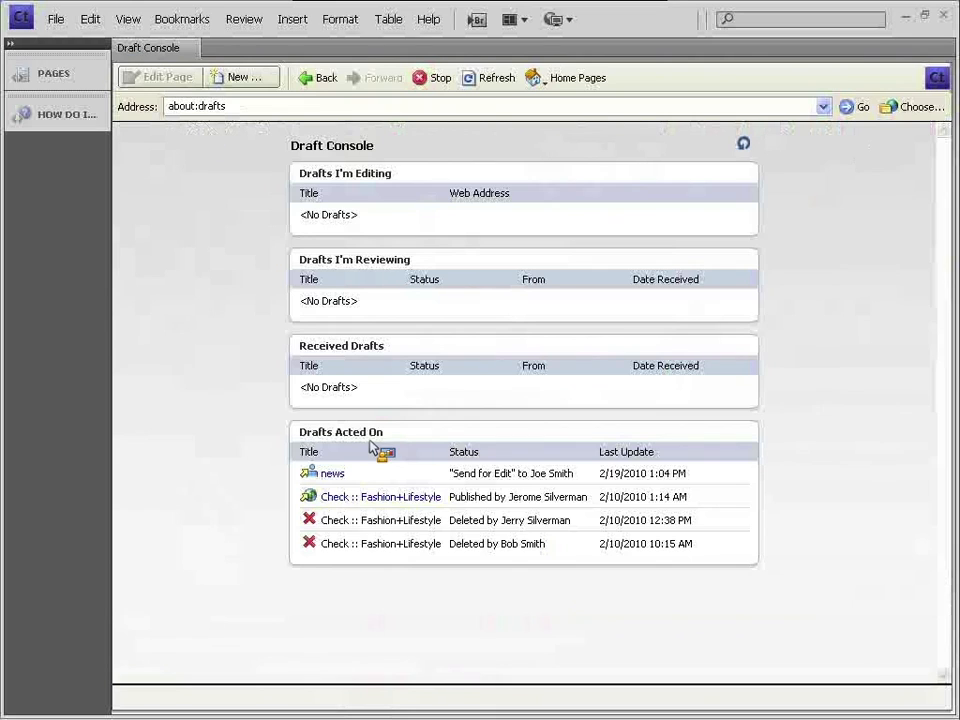
left_click_drag(360, 525, 652, 549)
left_click(660, 530)
left_click(644, 549)
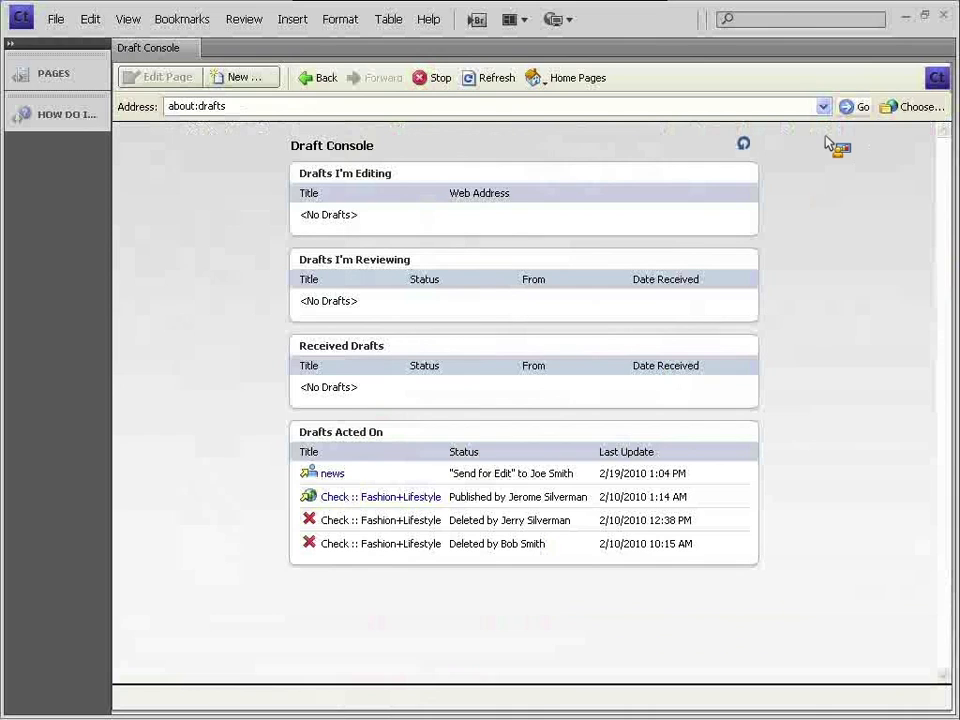
left_click(904, 16)
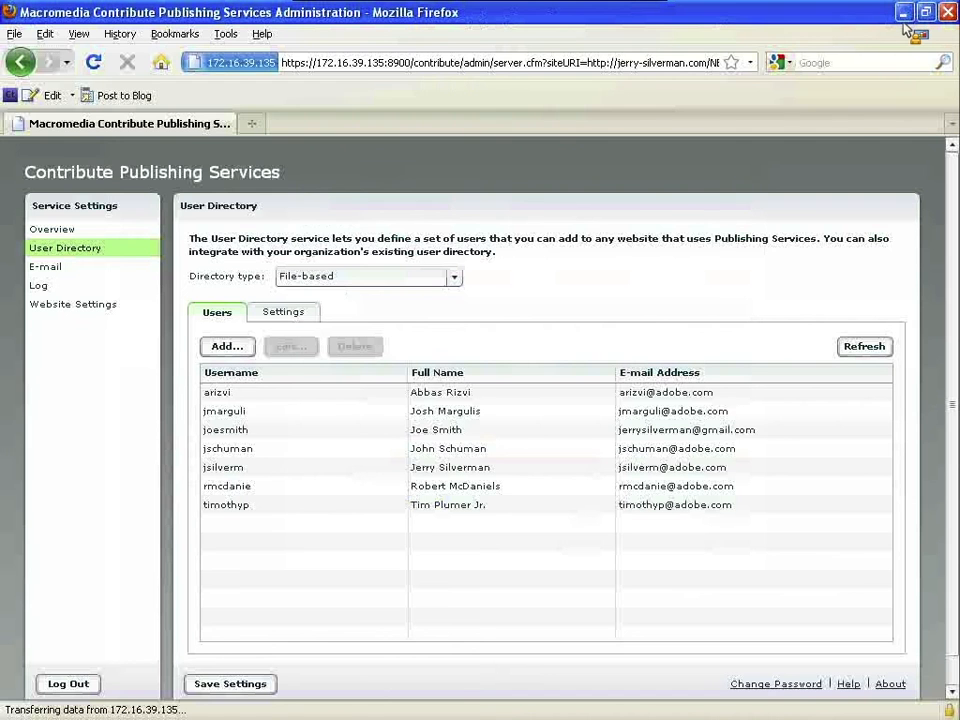
- Open the NBAZ_01 Event Log via Website Settings, the Log tab and View Log
left_click(55, 285)
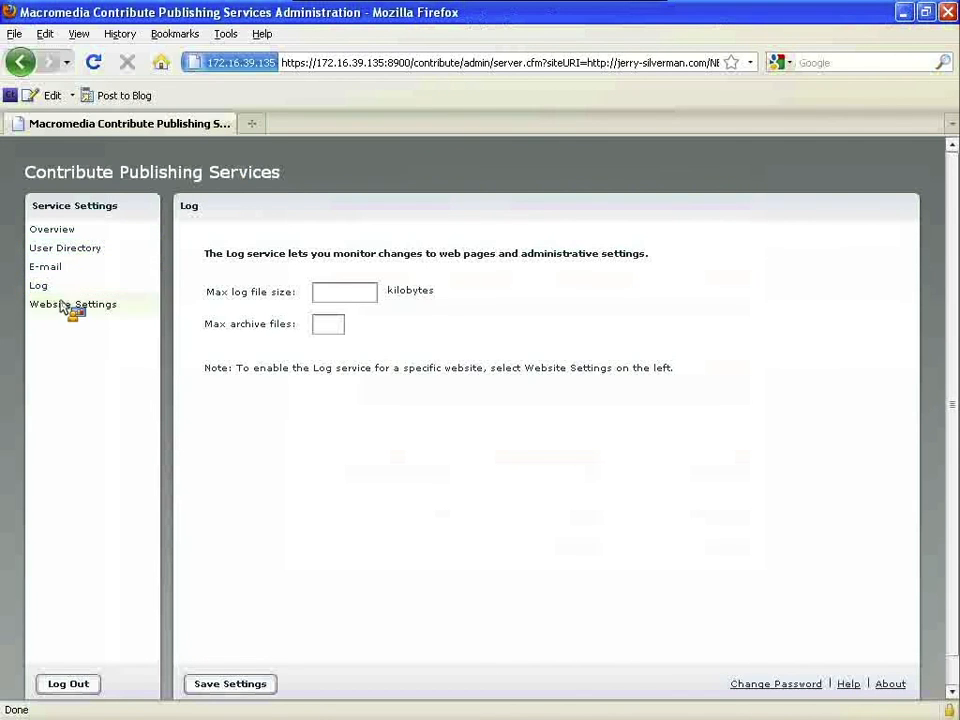
left_click(70, 304)
left_click(402, 335)
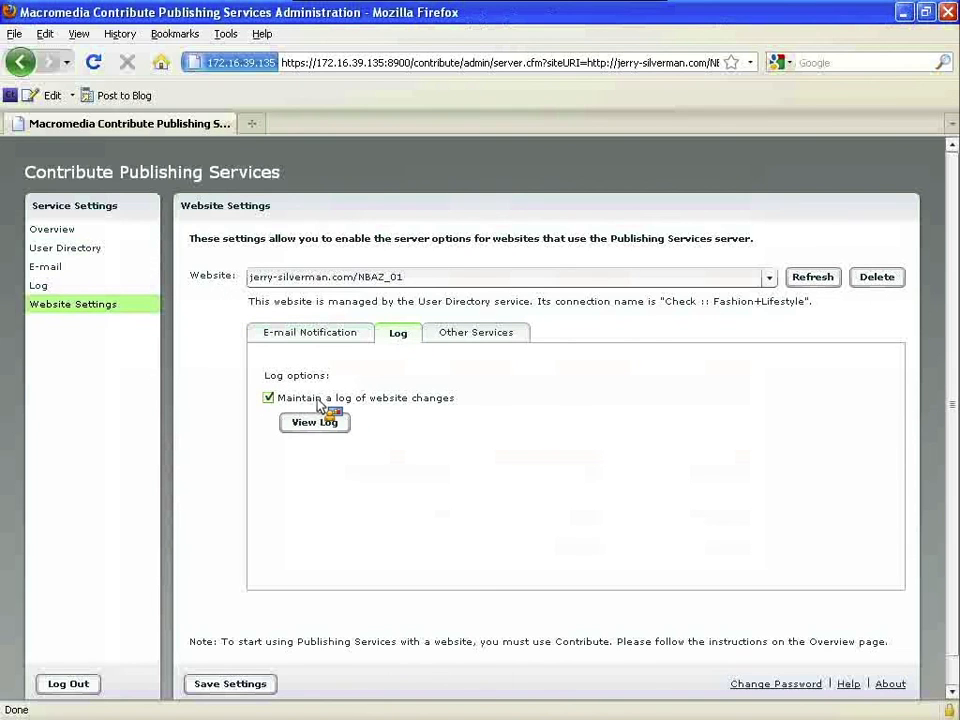
left_click(336, 426)
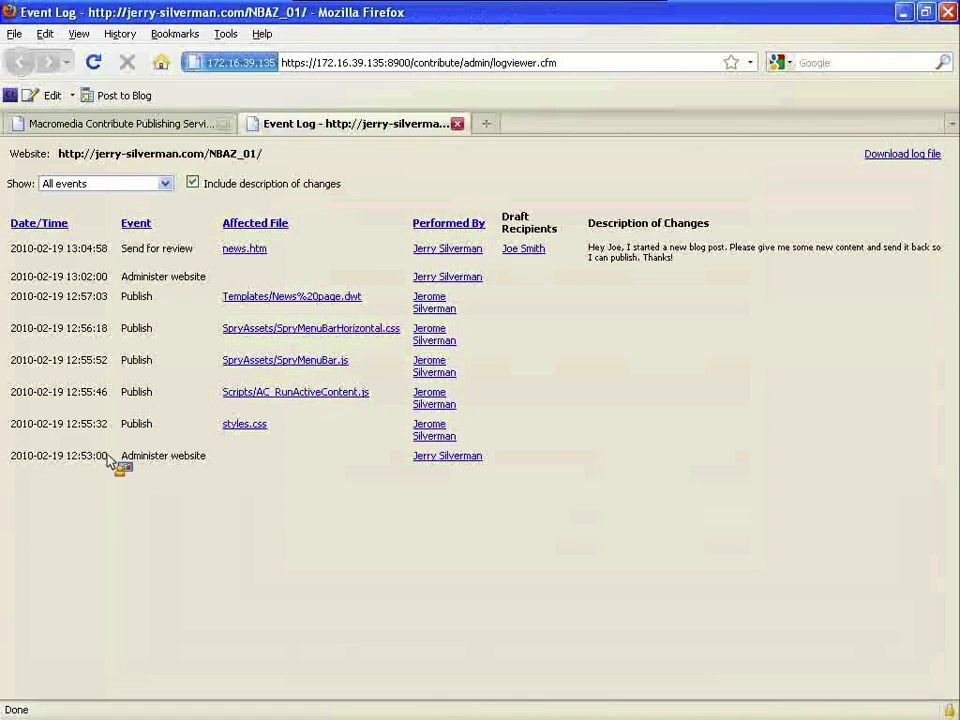
left_click_drag(110, 457, 70, 459)
- Examine the earliest NBAZ_01 log entries, including the oldest Administer website event
left_click(71, 459)
left_click_drag(69, 457, 93, 457)
left_click(93, 457)
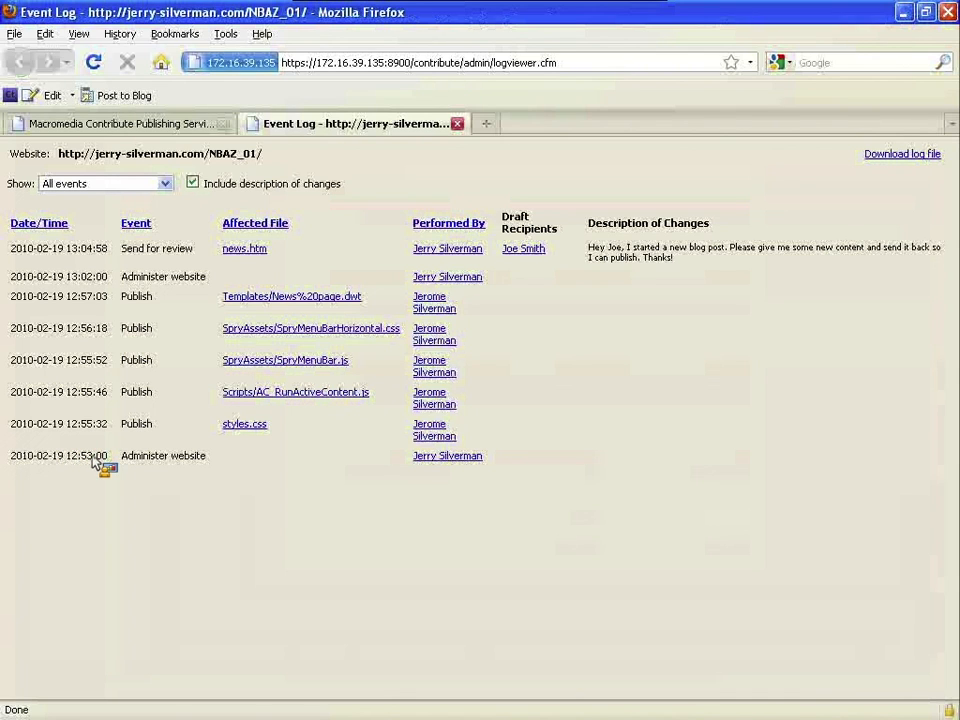
left_click_drag(122, 457, 187, 459)
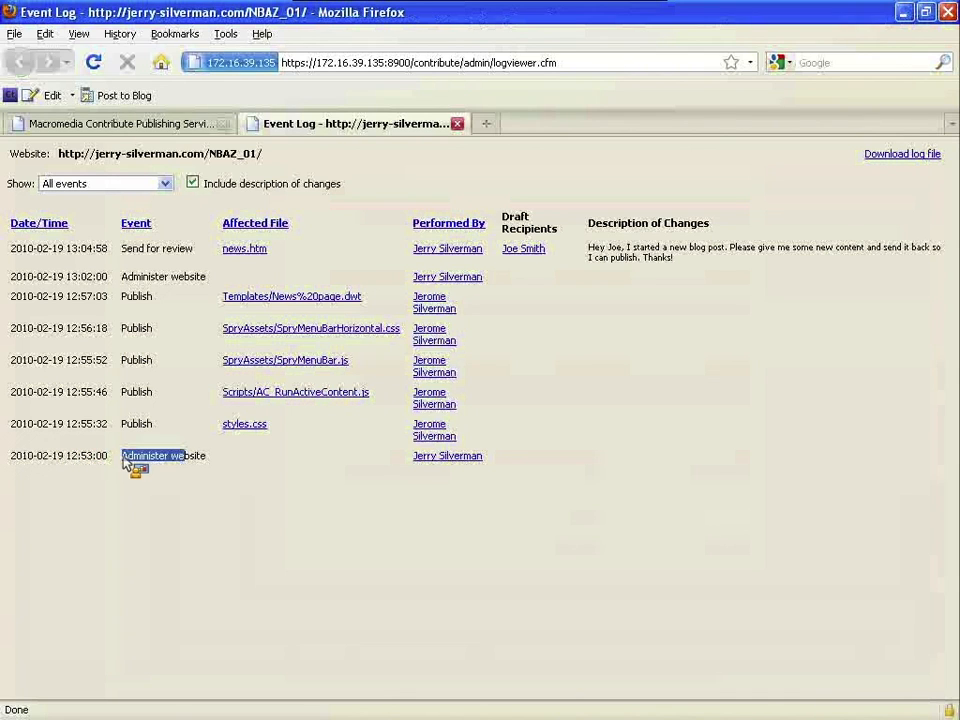
left_click(187, 459)
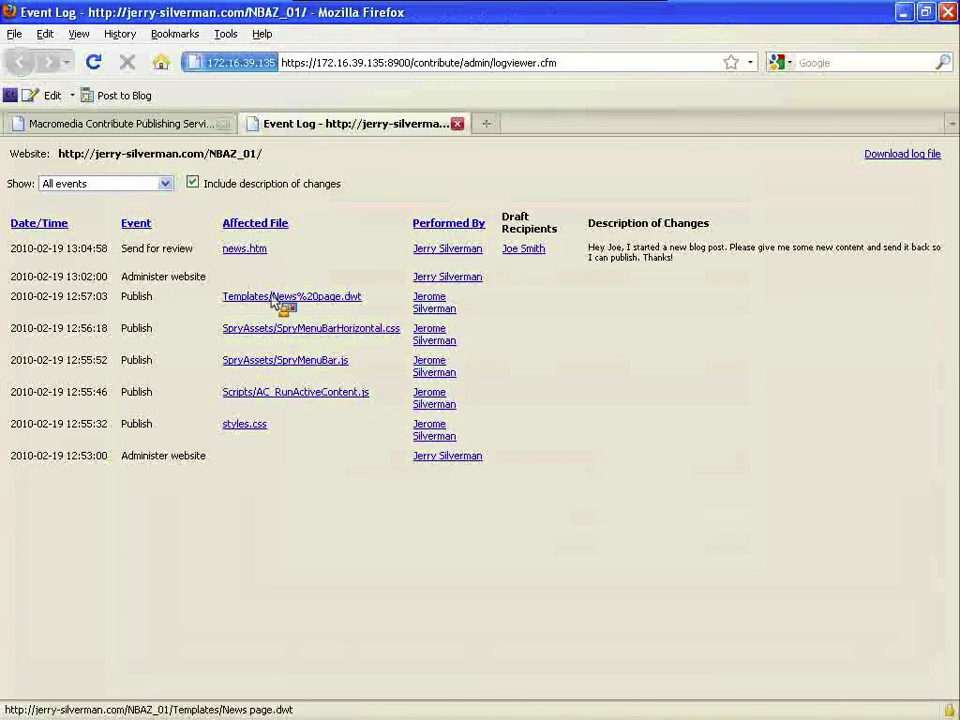
left_click_drag(322, 305, 887, 160)
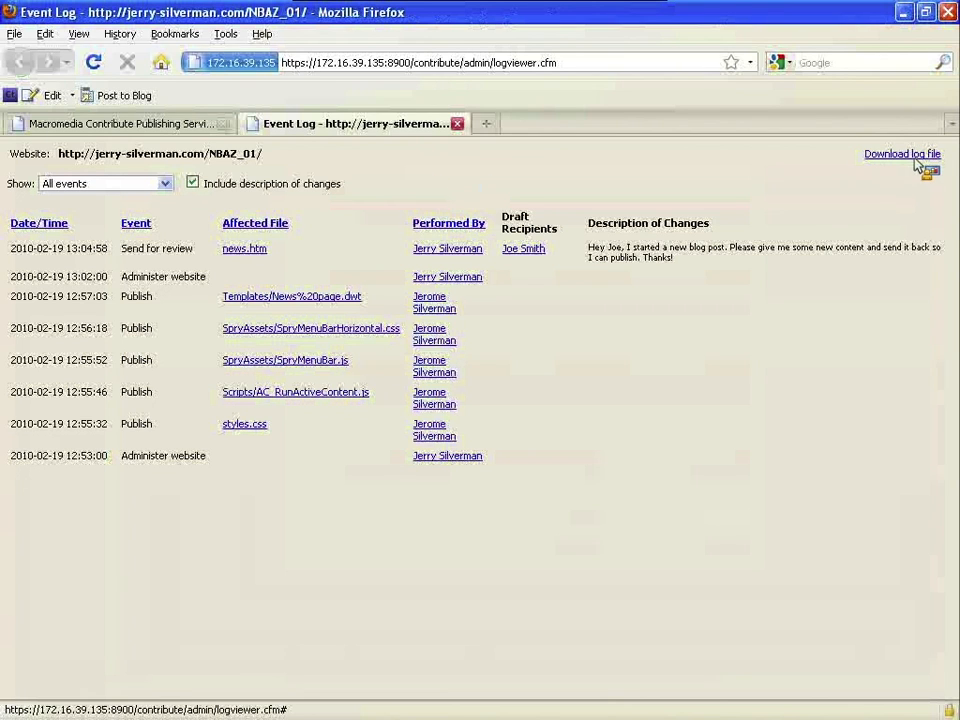
- Filter the event log to Administer website, then Edit draft, then Send for review events
left_click(164, 185)
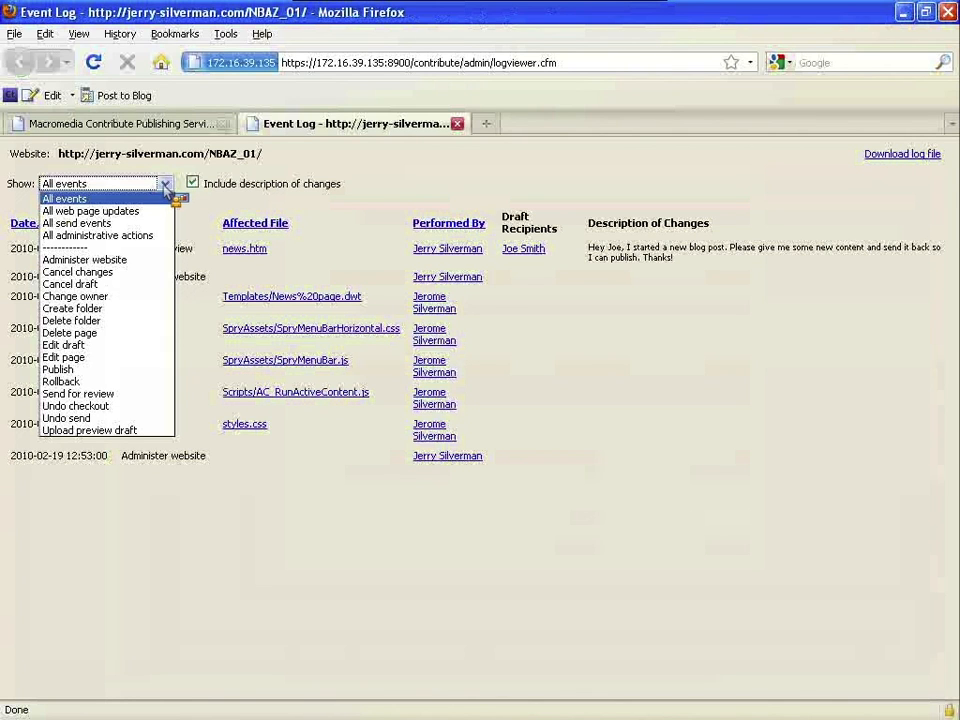
left_click(152, 260)
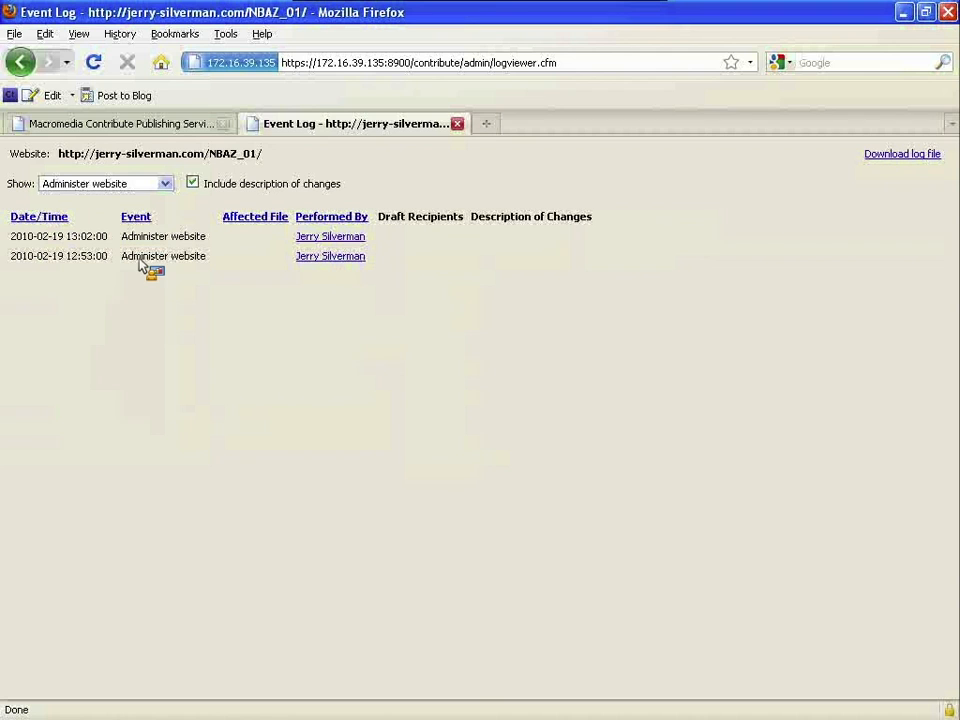
left_click(166, 185)
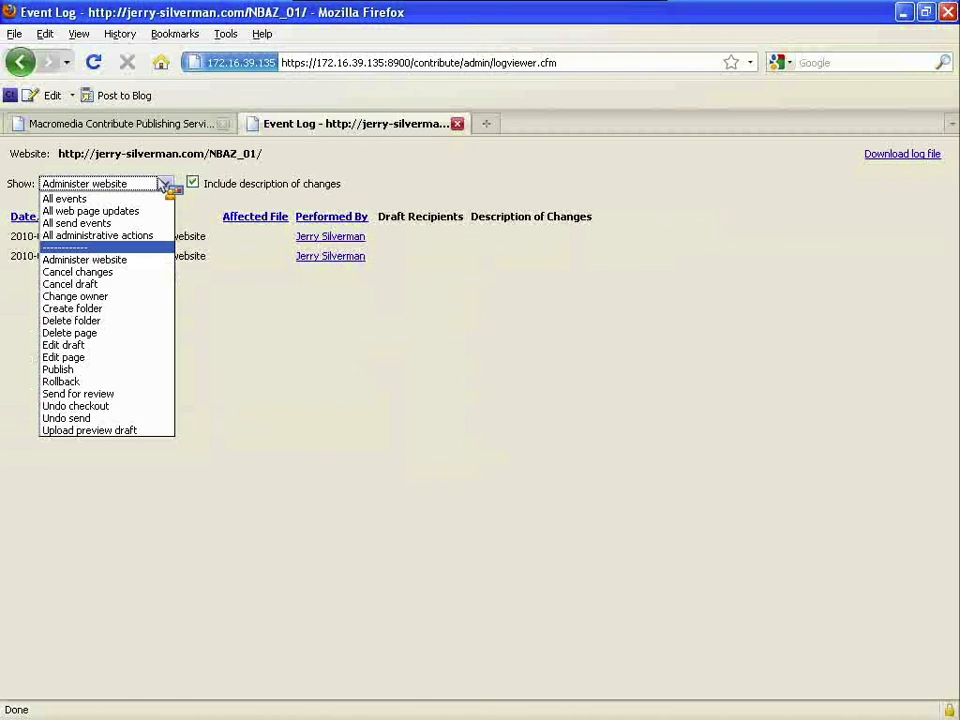
left_click(108, 346)
left_click(162, 186)
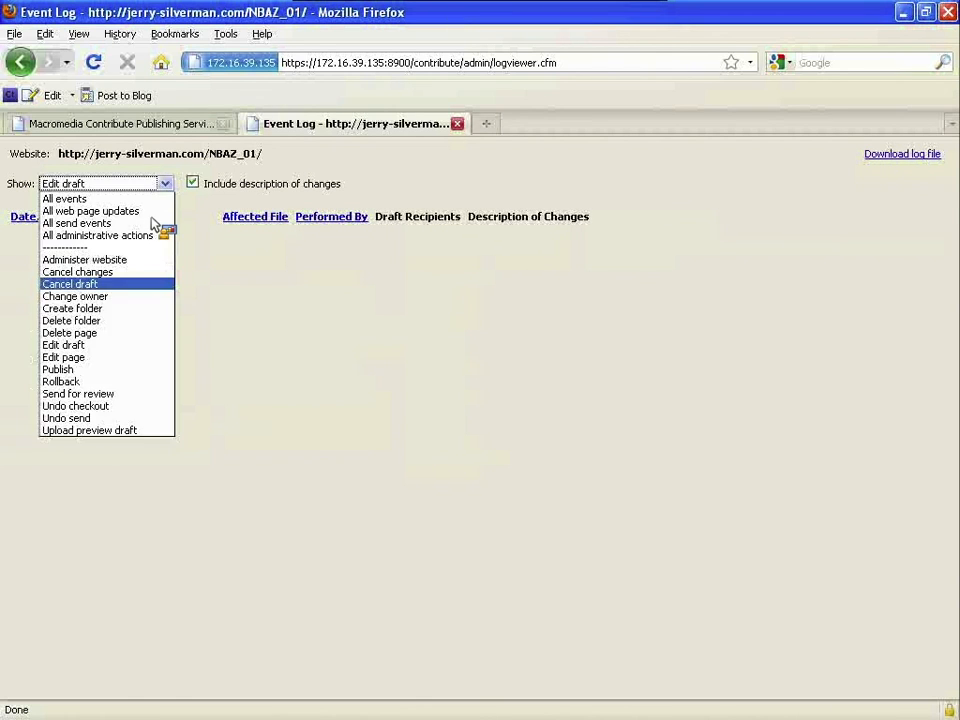
left_click(87, 399)
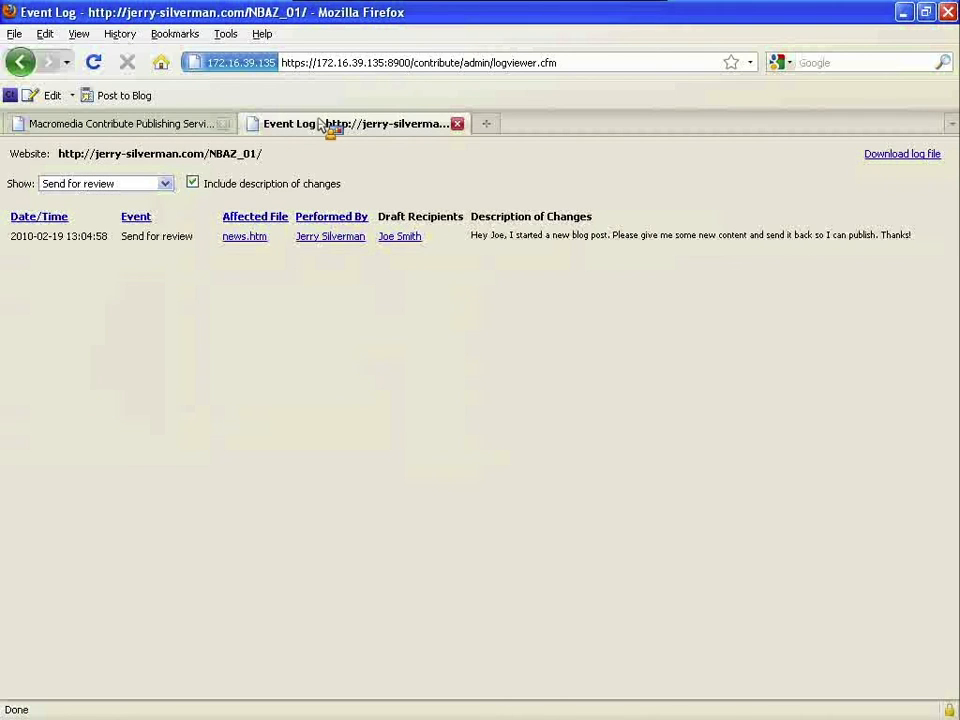
- Return to the Edit draft view and close the NBAZ_01 Event Log tab
left_click(20, 62)
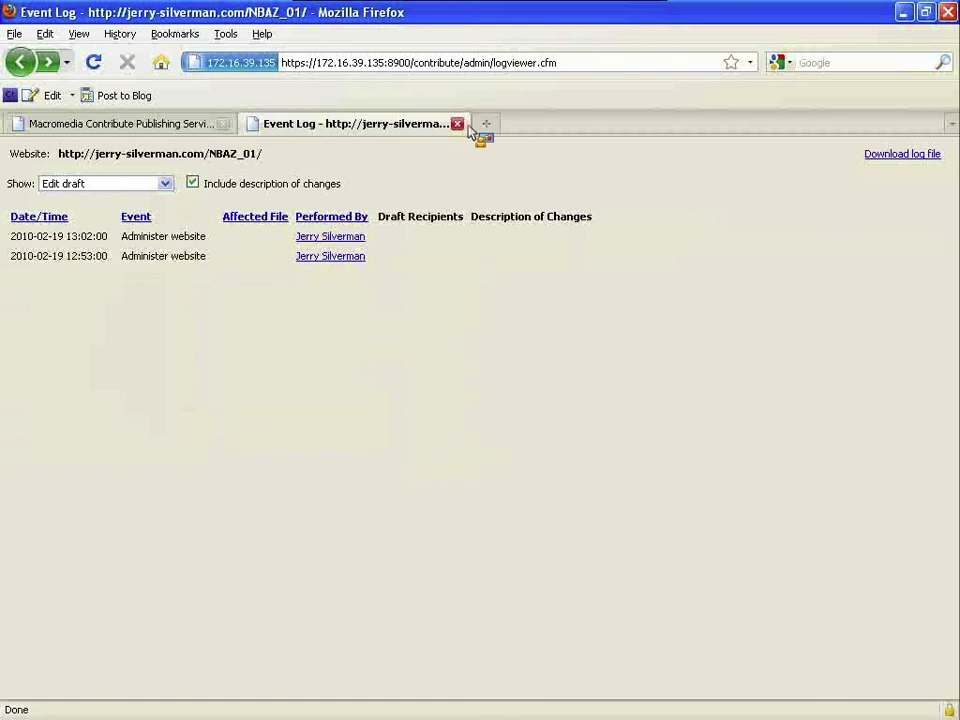
left_click(457, 123)
left_click(398, 277)
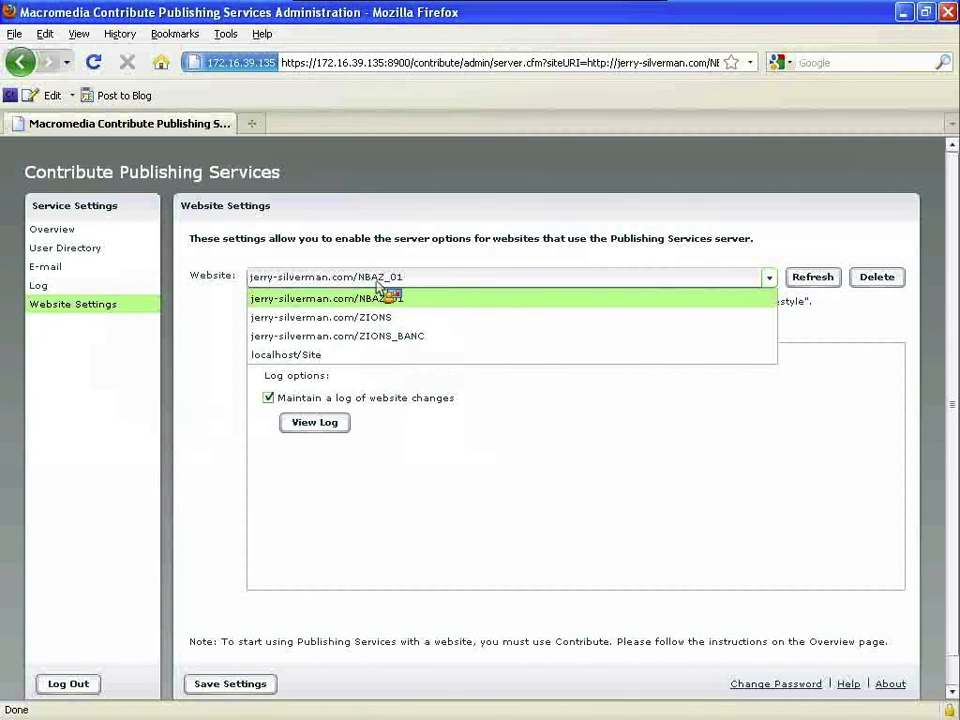
- Switch Website Settings to localhost/Site and browse its event log entries and recipients
left_click(378, 352)
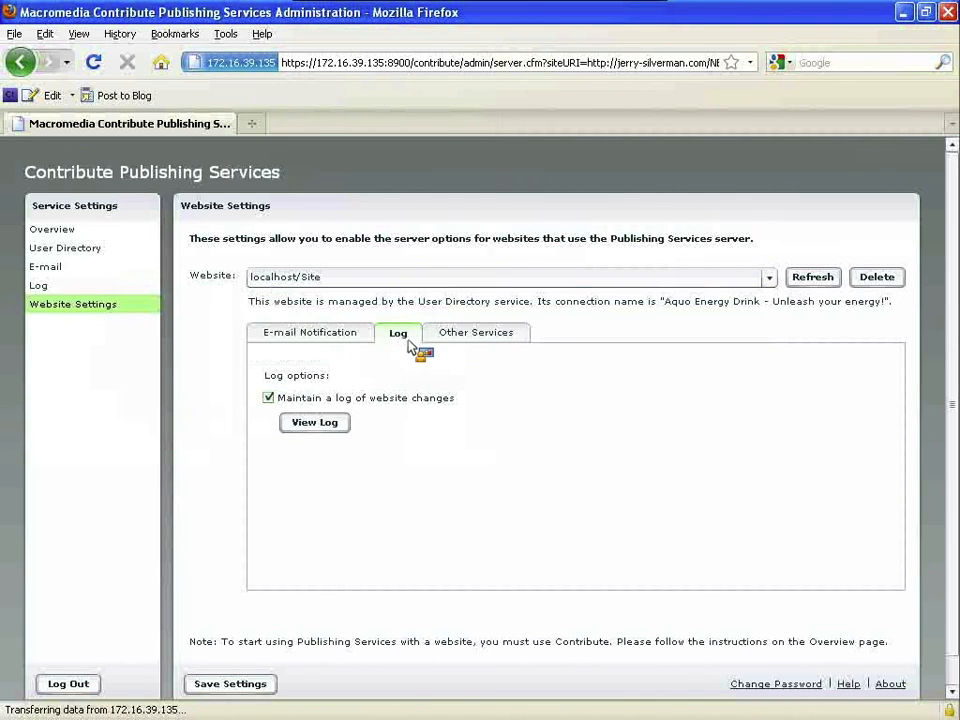
left_click(316, 423)
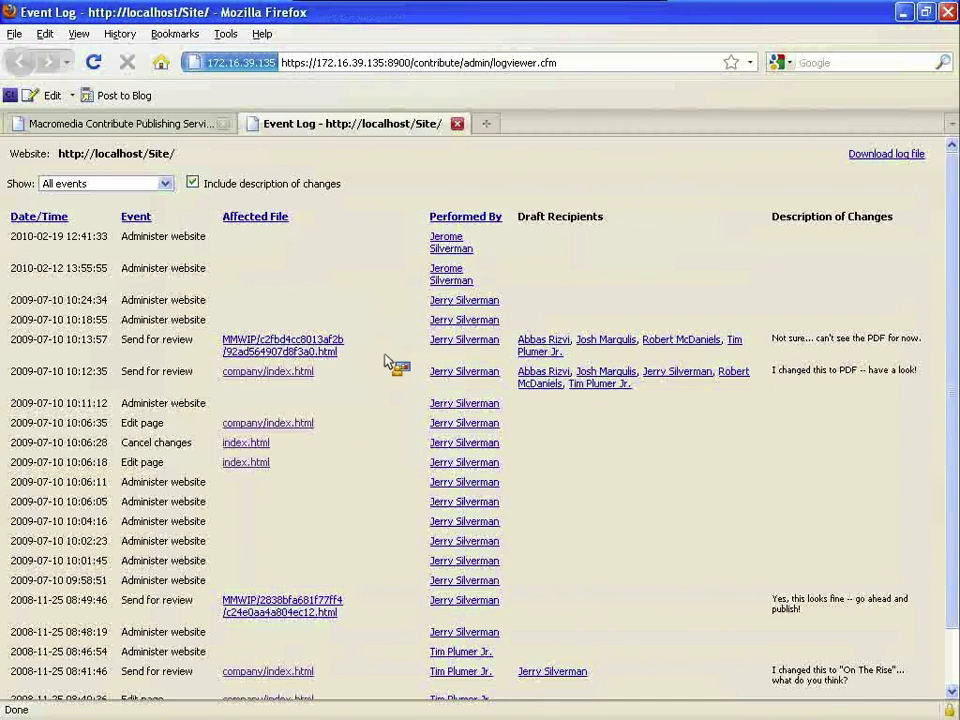
scroll(441, 313, "down", 1)
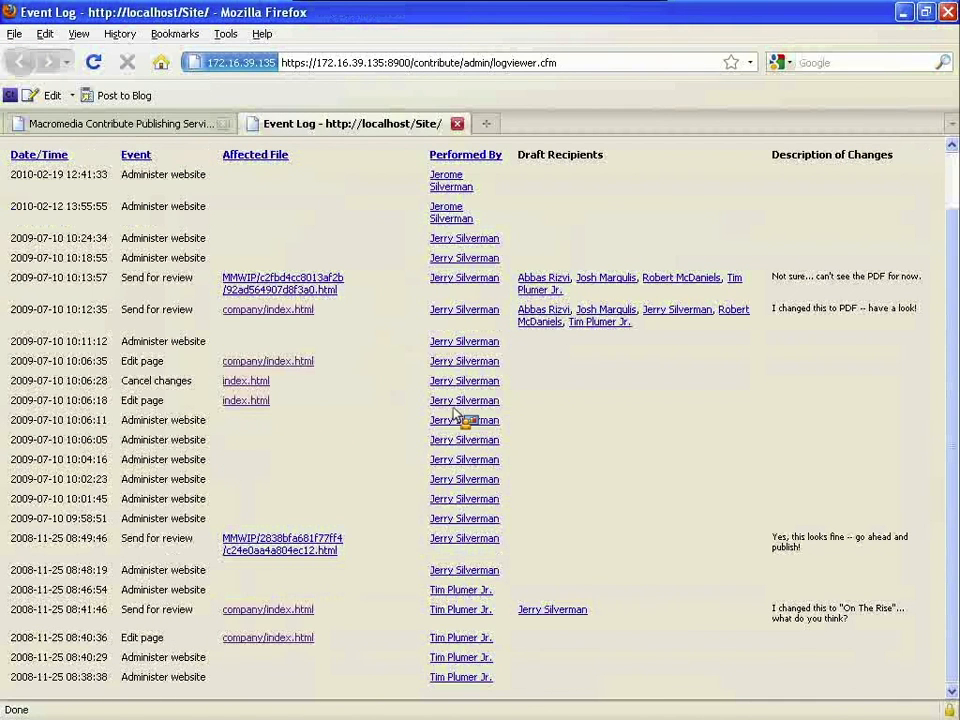
scroll(408, 440, "up", 1)
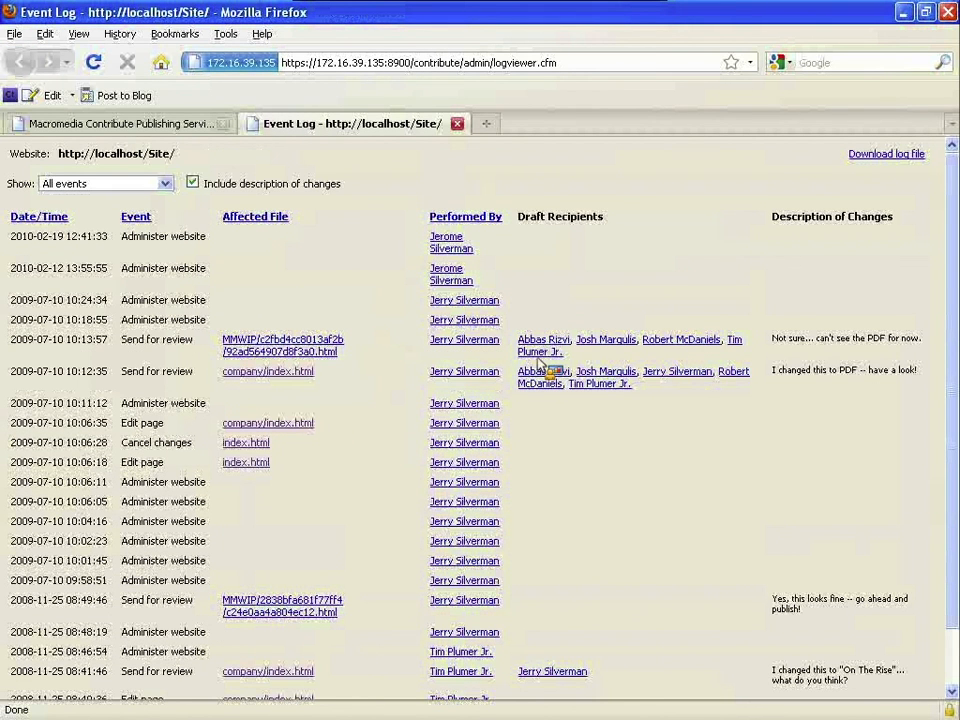
scroll(512, 302, "down", 1)
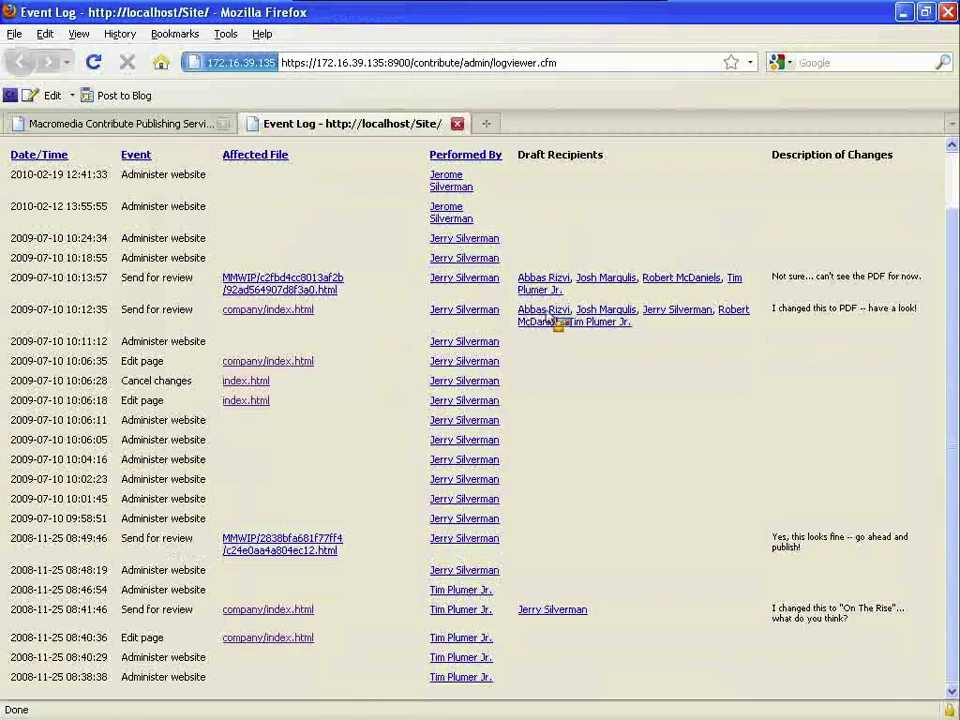
left_click_drag(556, 292, 514, 278)
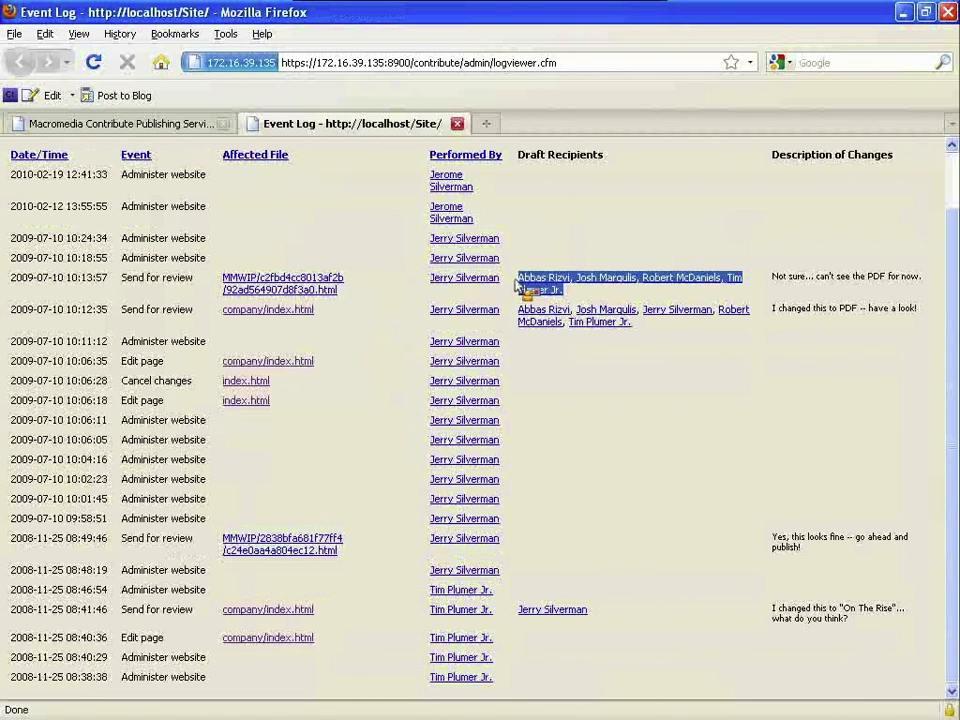
left_click_drag(197, 282, 158, 288)
left_click(126, 381)
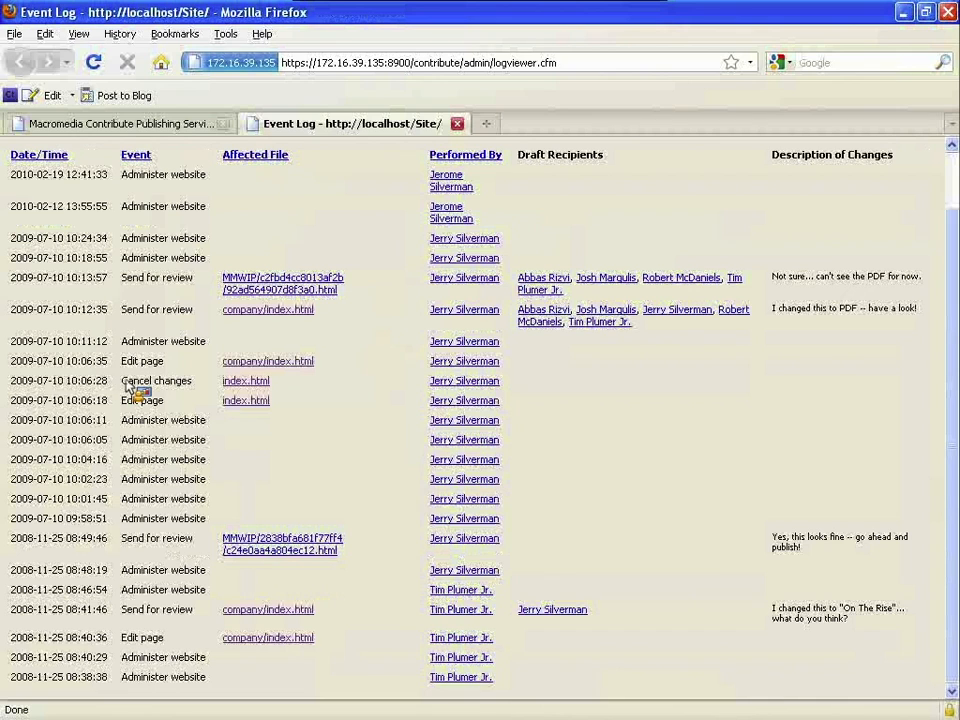
left_click_drag(128, 386, 184, 384)
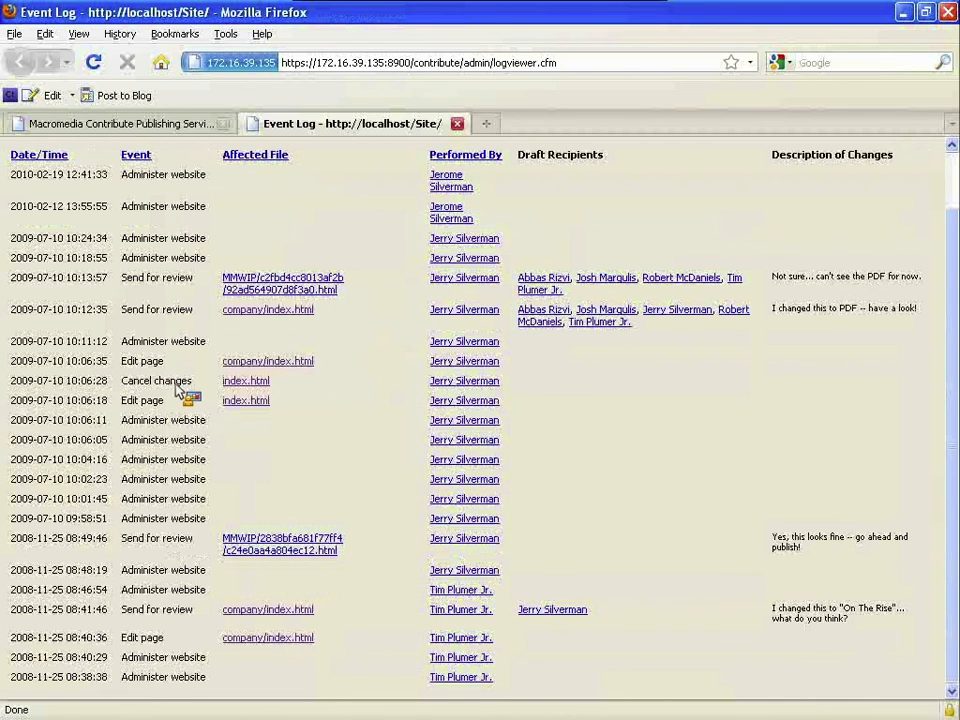
scroll(188, 400, "up", 1)
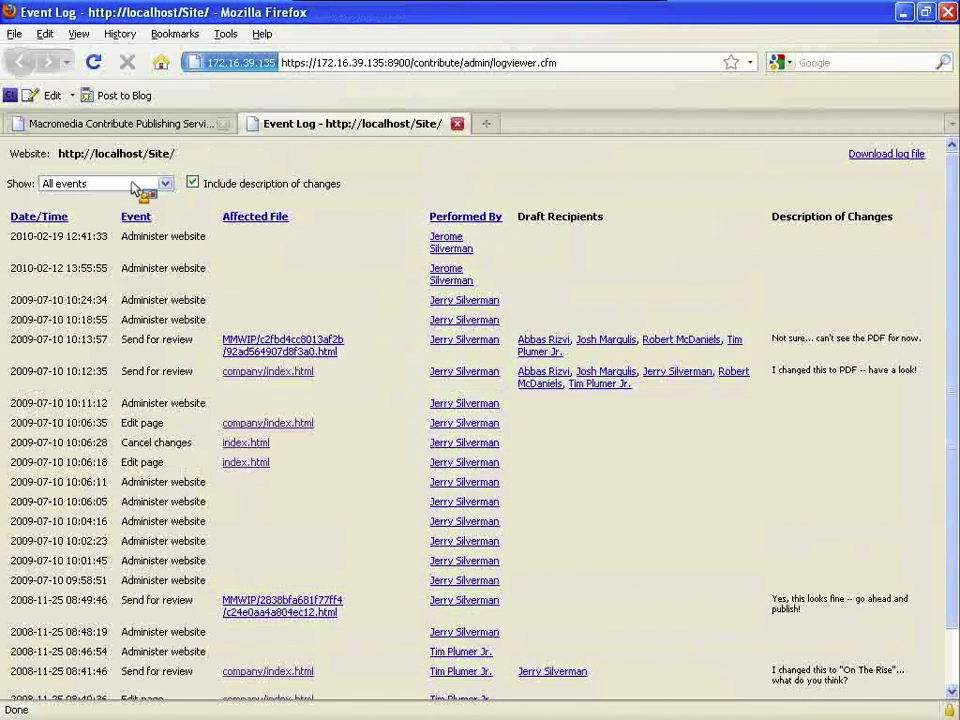
- Filter the localhost/Site log to Publish, then Send for review events, then close it
left_click(163, 184)
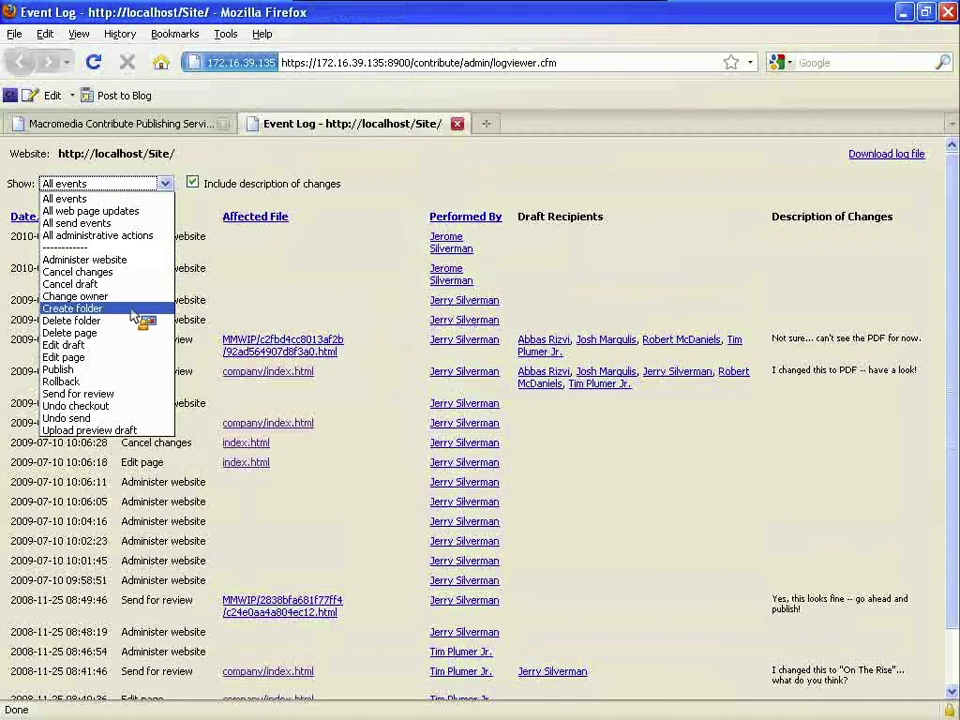
left_click(130, 370)
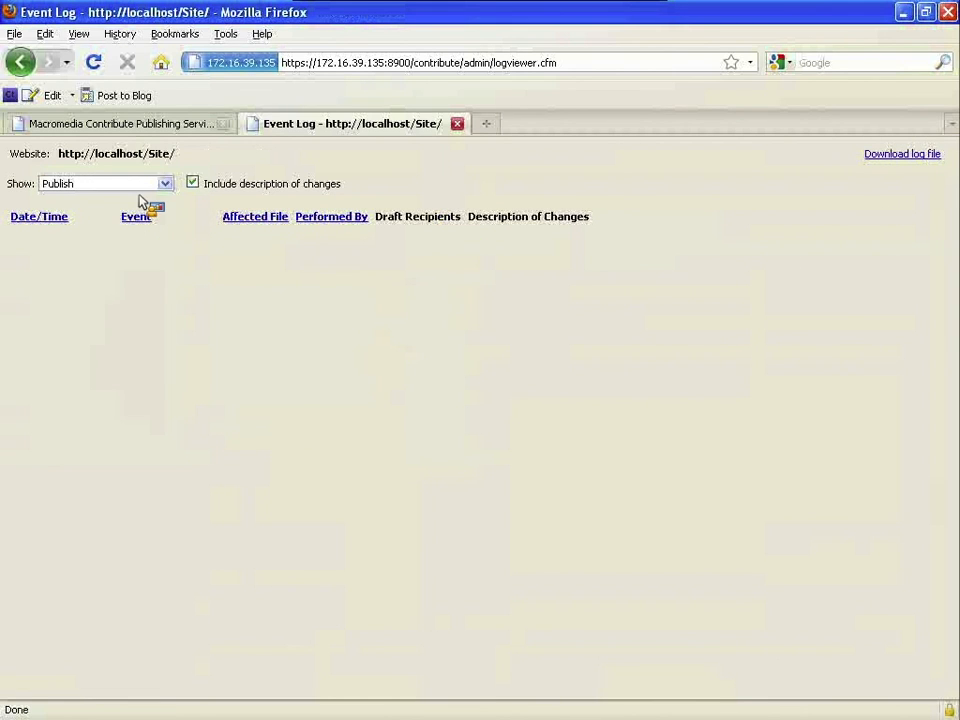
left_click(164, 186)
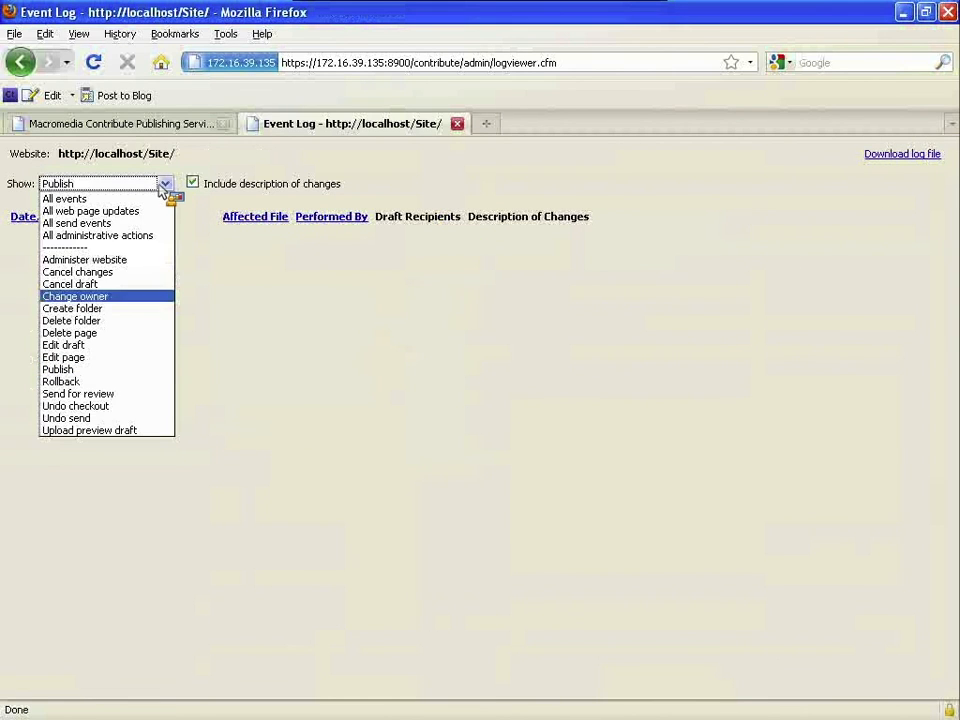
left_click(128, 394)
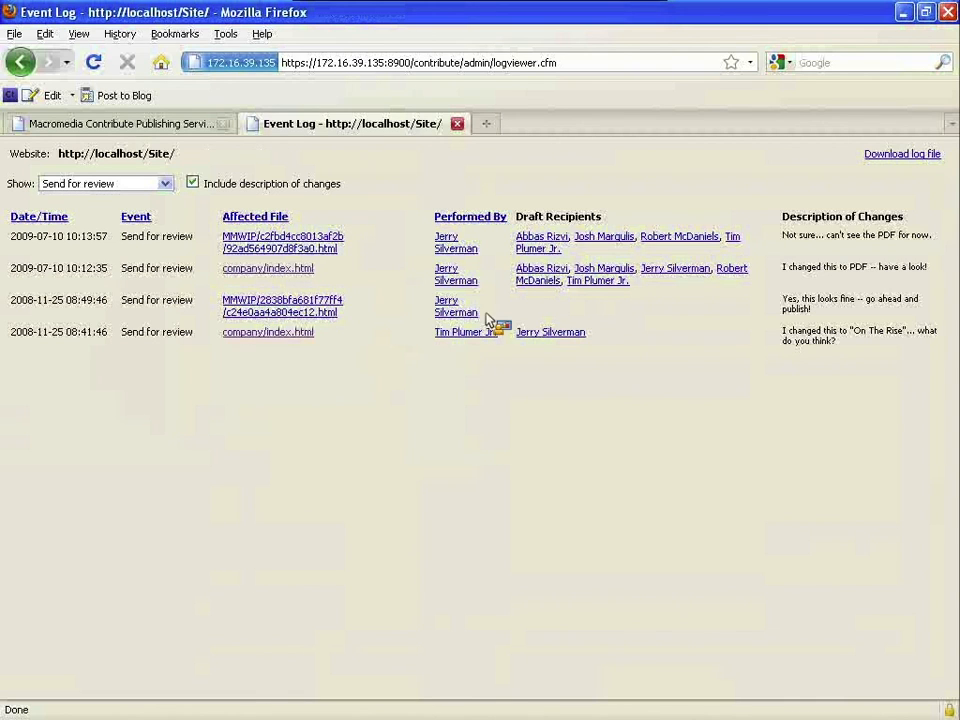
left_click_drag(774, 304, 848, 304)
left_click(848, 304)
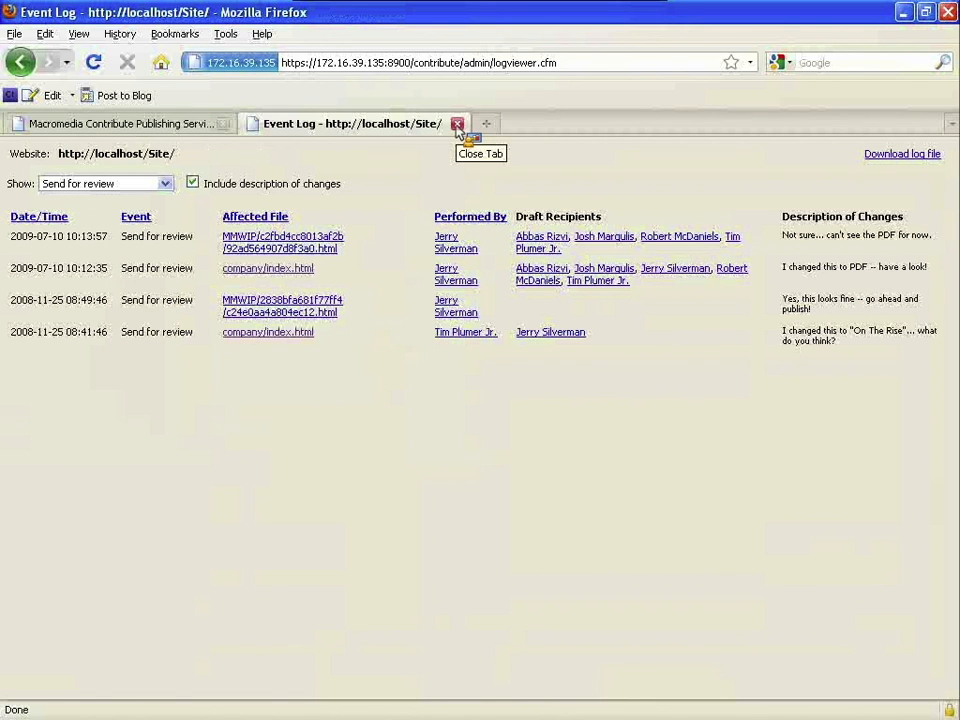
left_click(457, 124)
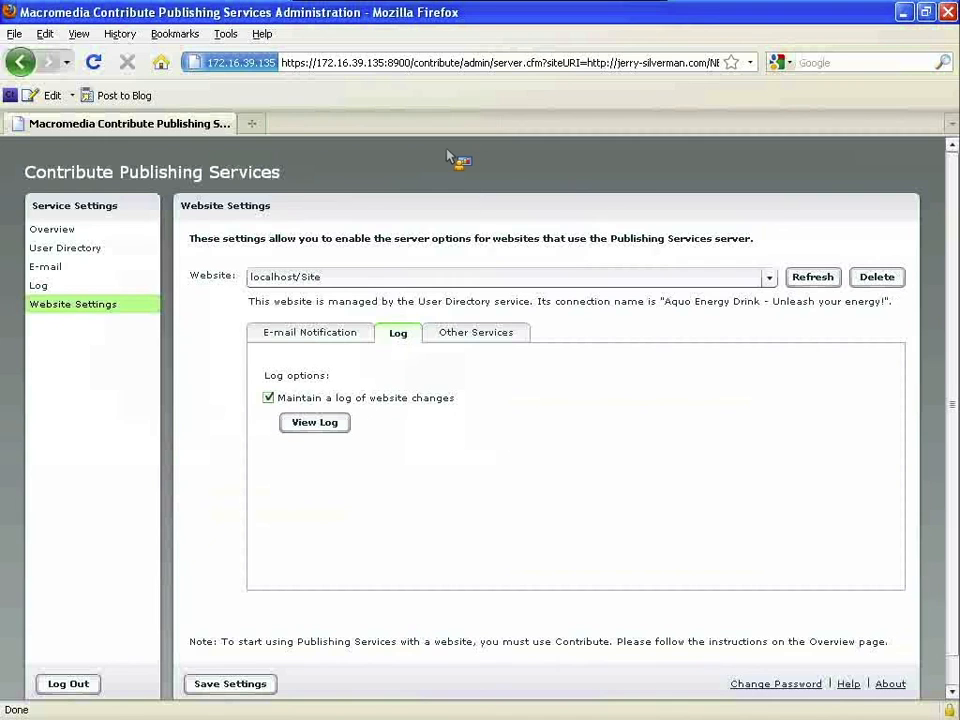
- Move through E-mail Notification and User Directory to the Publishing Services Overview page
left_click(332, 338)
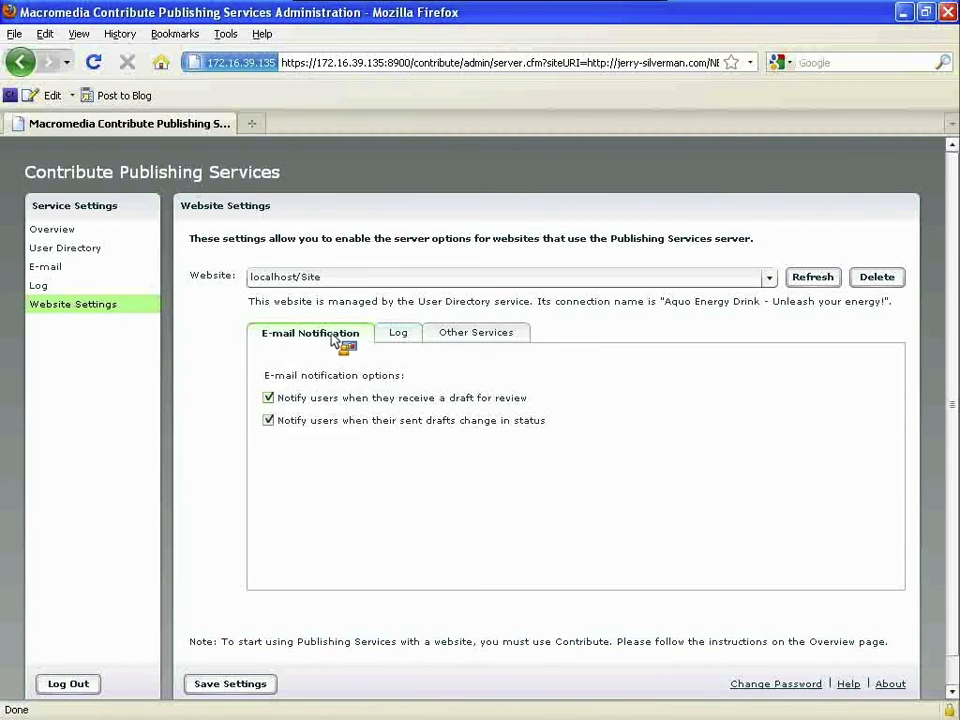
left_click(97, 251)
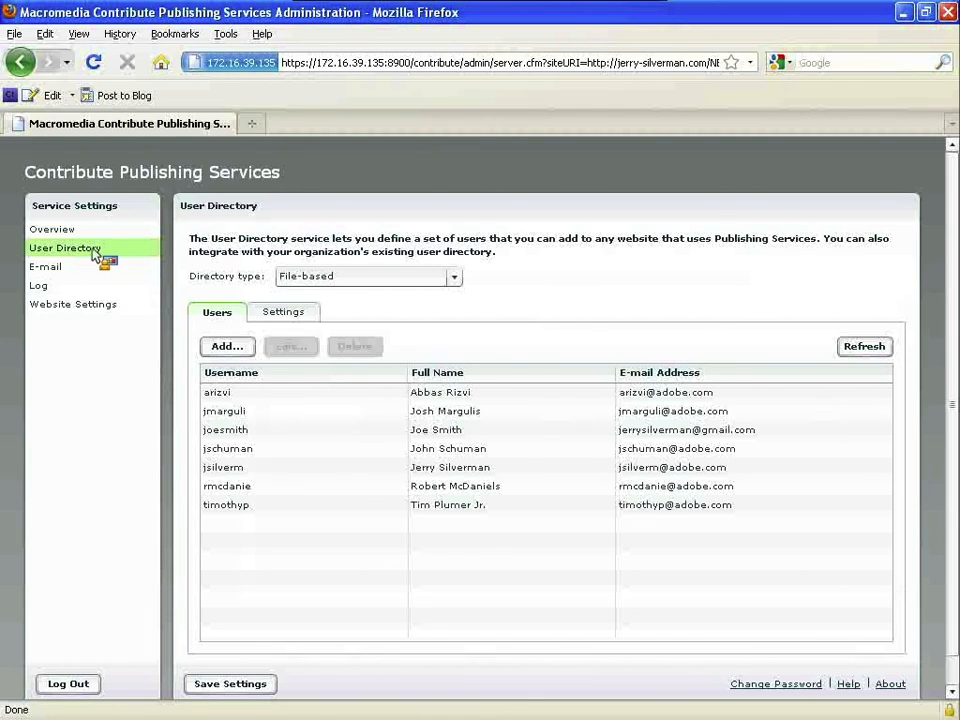
left_click(91, 236)
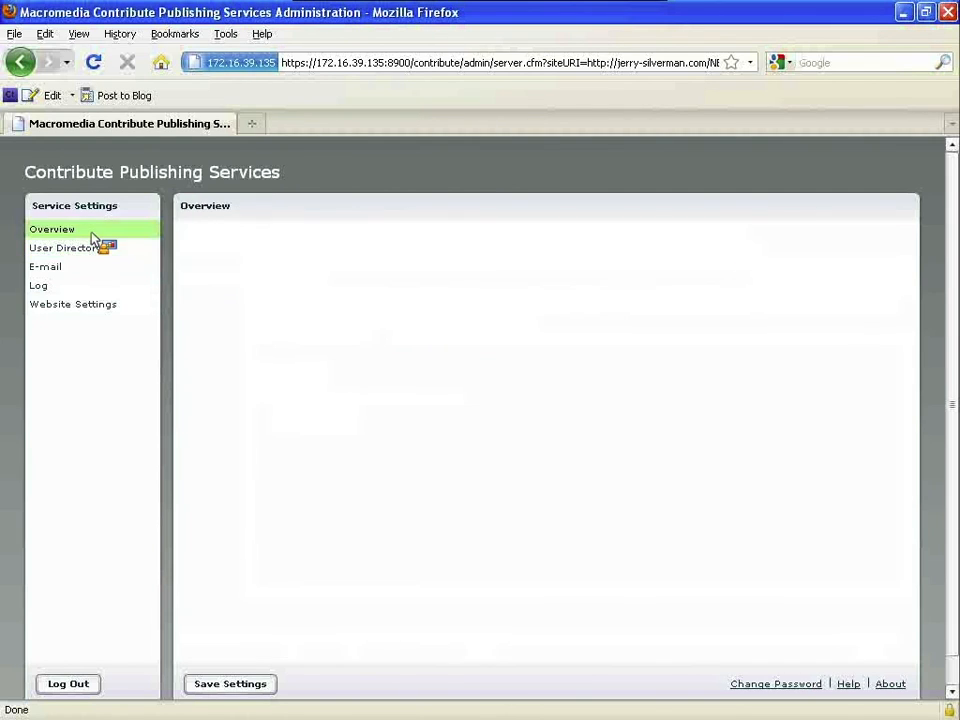
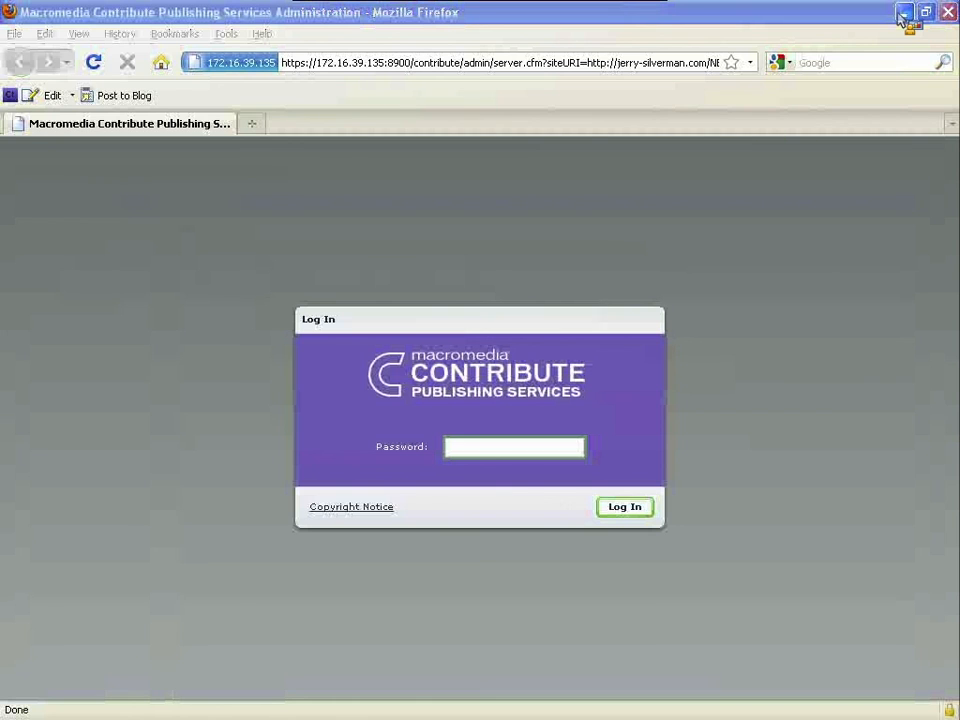
- Minimize the Firefox window holding the Publishing Services Administration login page
left_click(903, 12)
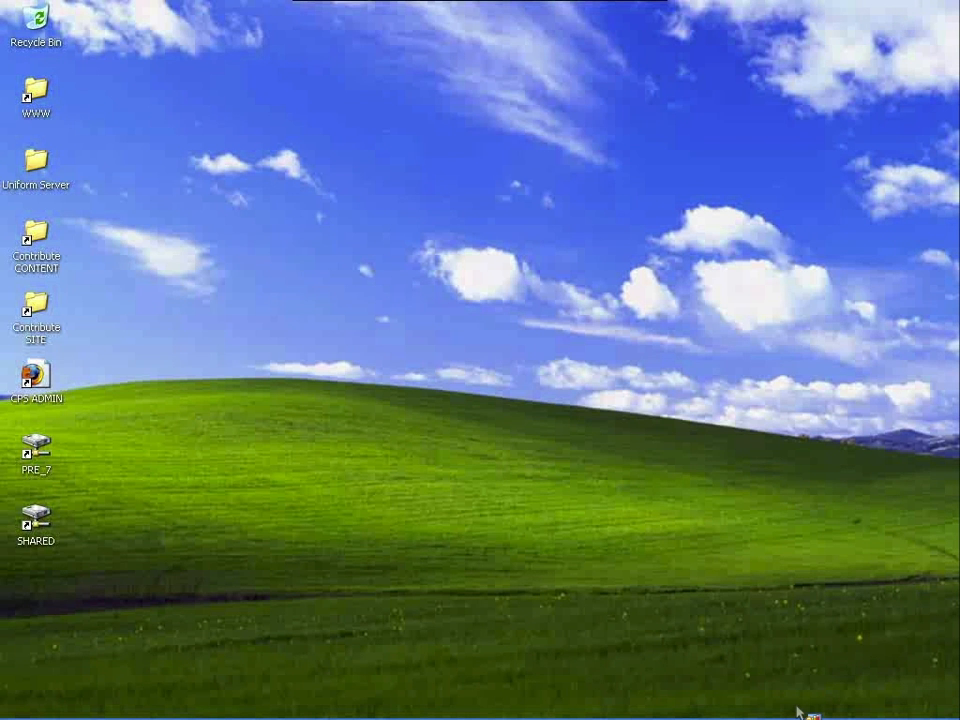
- Switch from the Windows XP virtual machine to the host's Adobe Acrobat Connect (connectaddin) app
mouse_move(804, 714)
key("super+Tab")
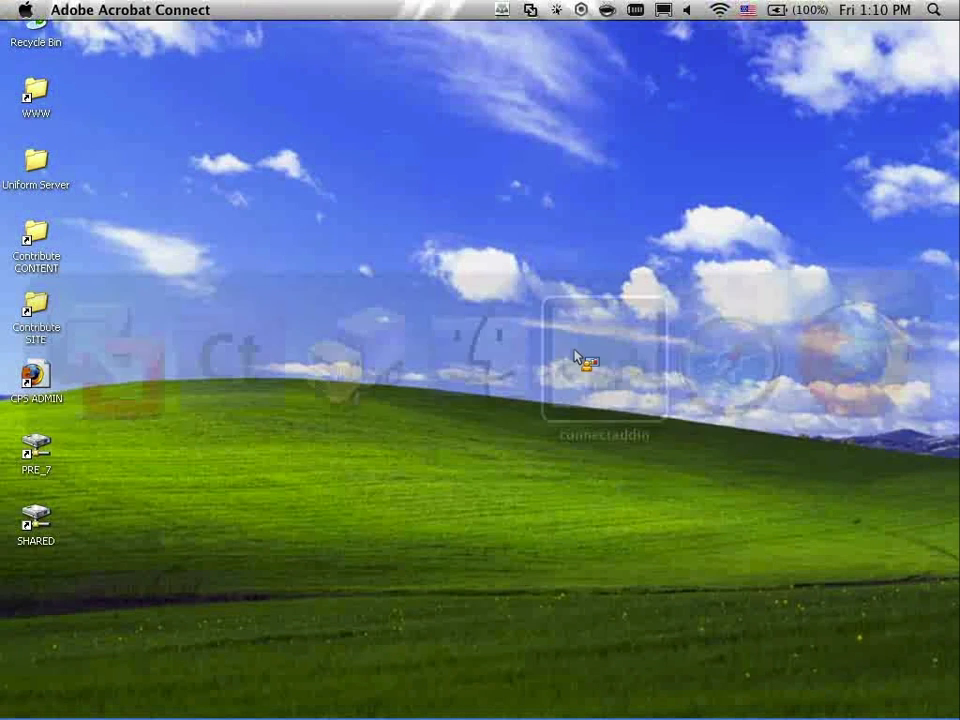
mouse_move(497, 9)
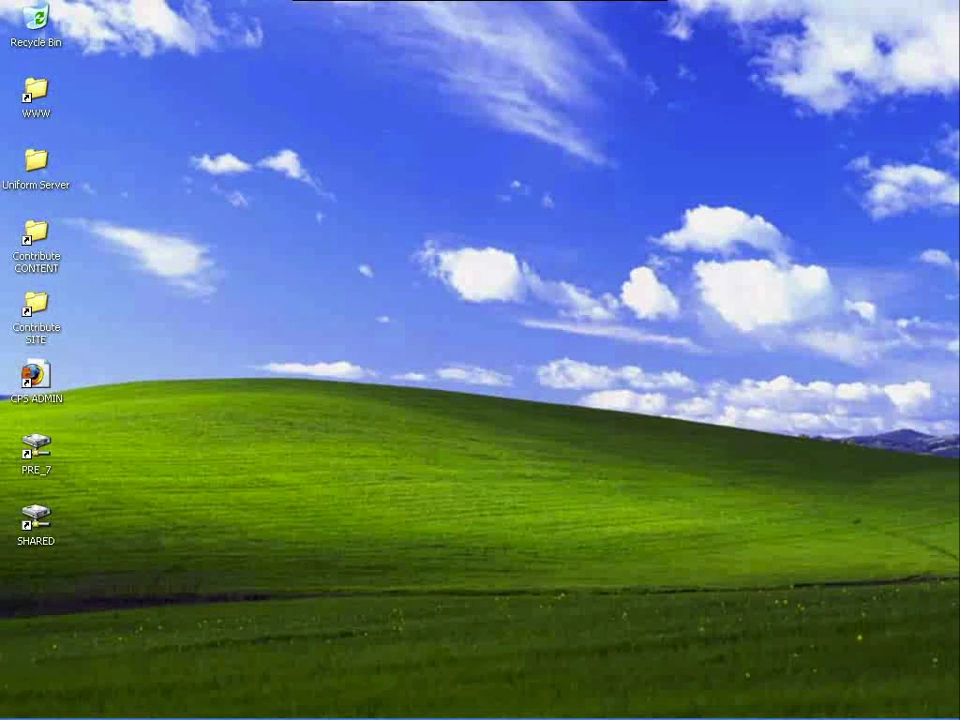
key("super+Tab")
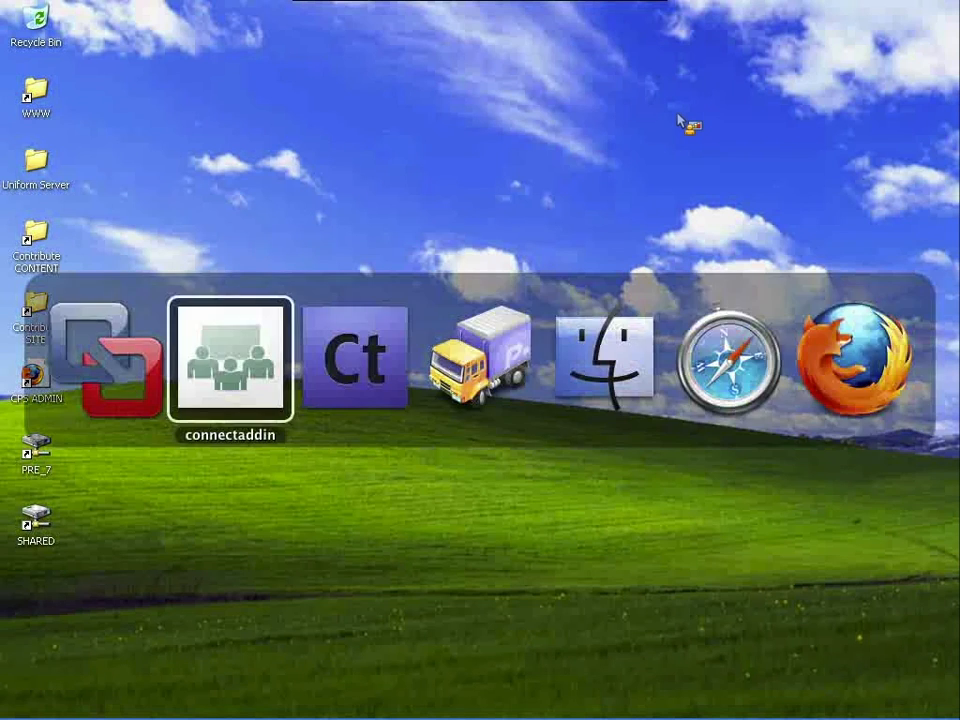